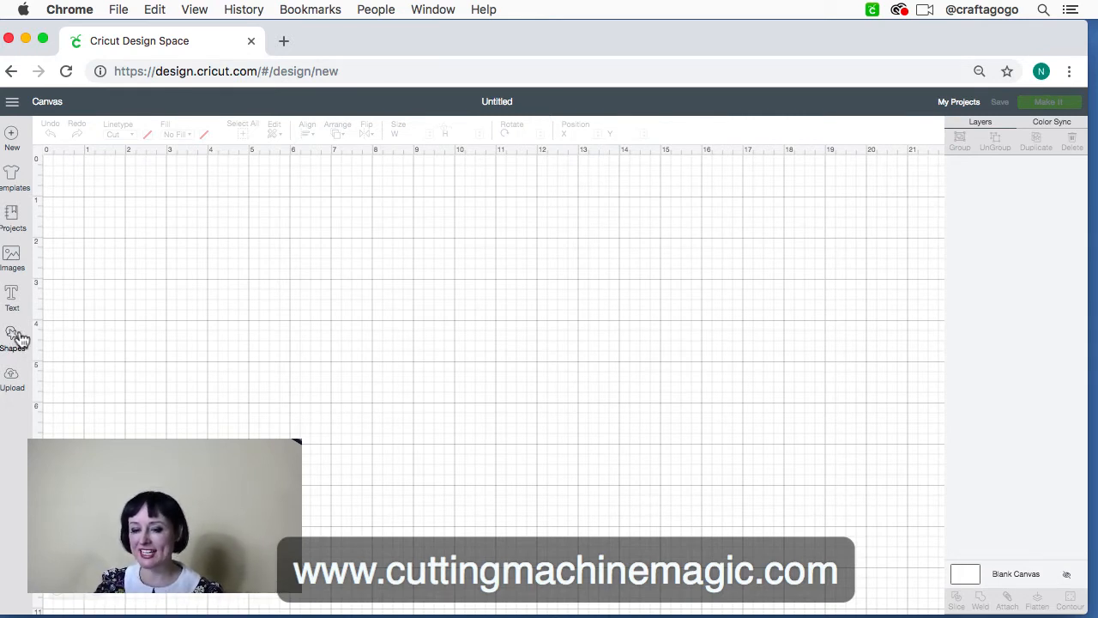
- Insert a square scaled to about 2.17 in wide and place it at about X 8.88, Y 3.01 on the canvas
left_click(19, 338)
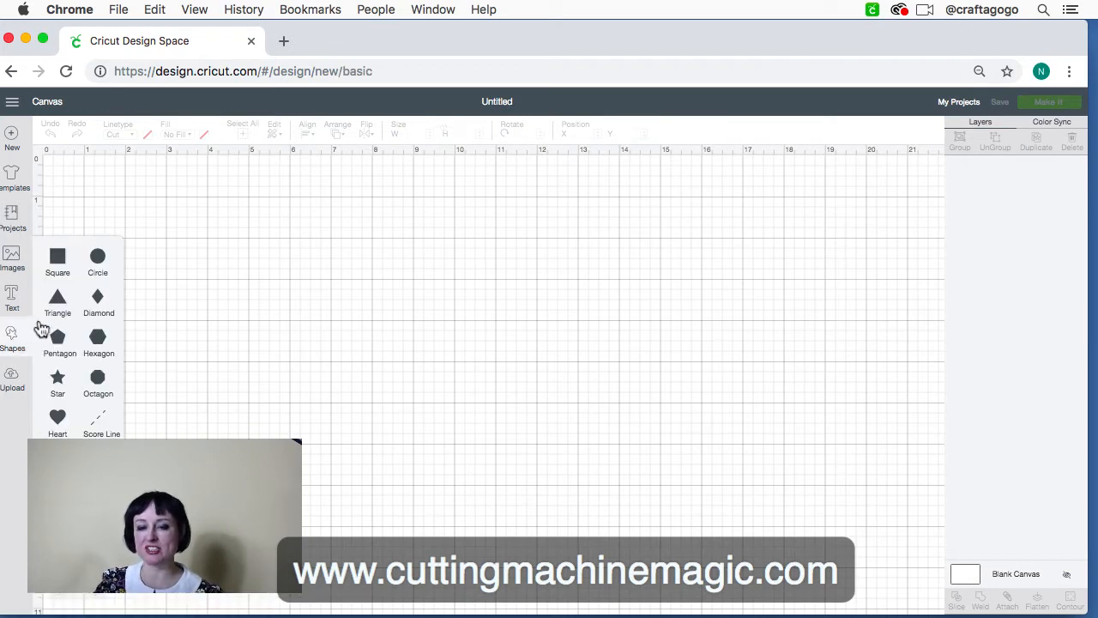
left_click(59, 262)
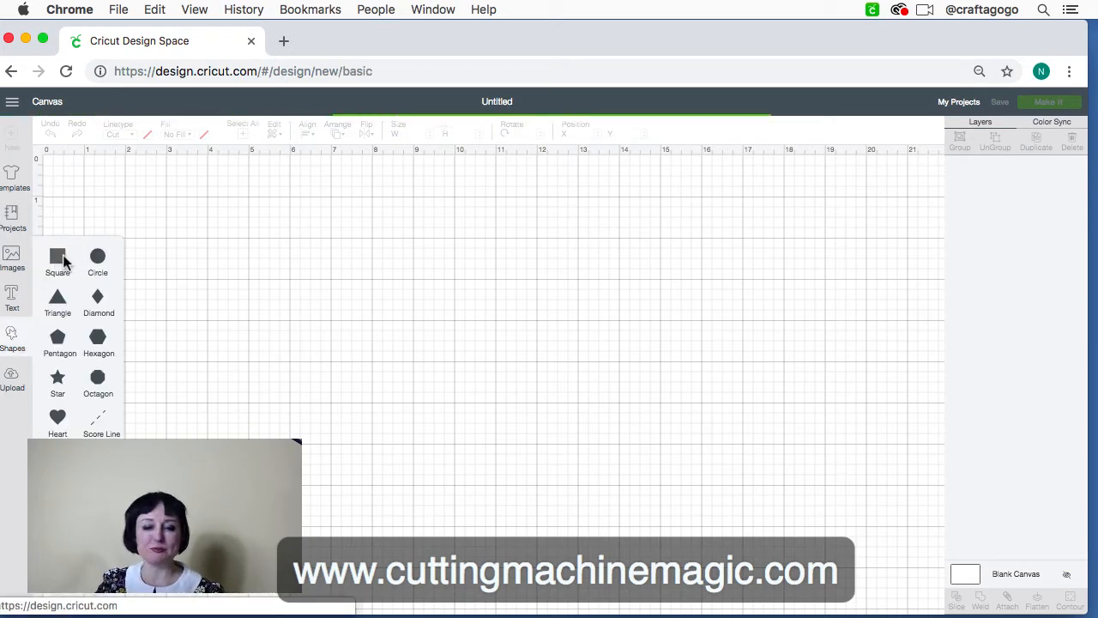
left_click_drag(269, 349, 330, 342)
key("Delete")
left_click_drag(266, 365, 265, 304)
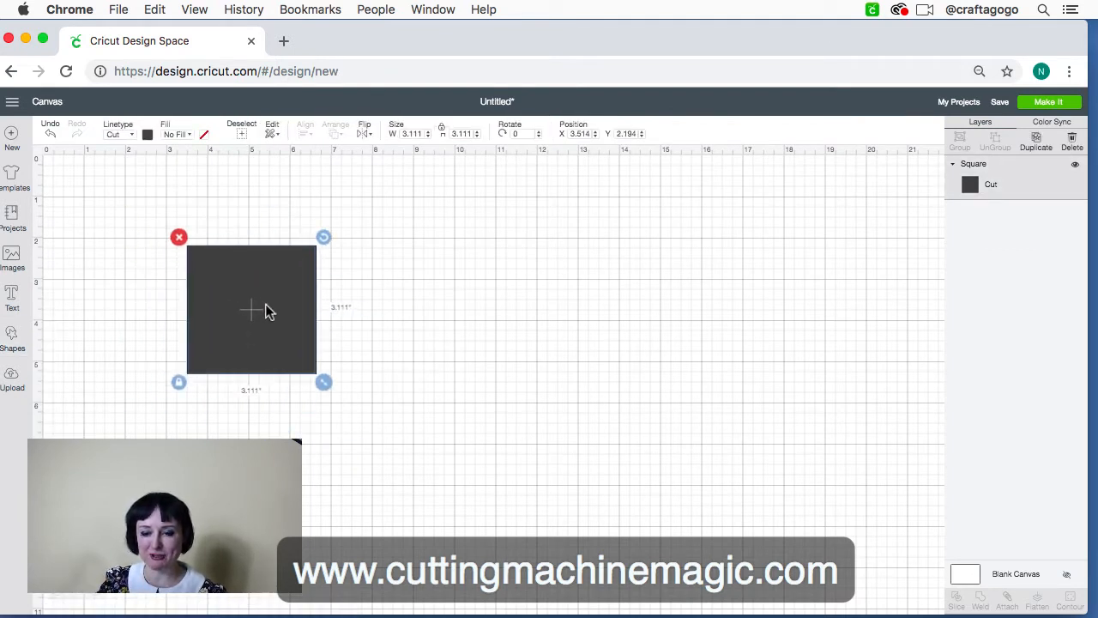
left_click_drag(319, 383, 284, 349)
left_click_drag(252, 310, 470, 334)
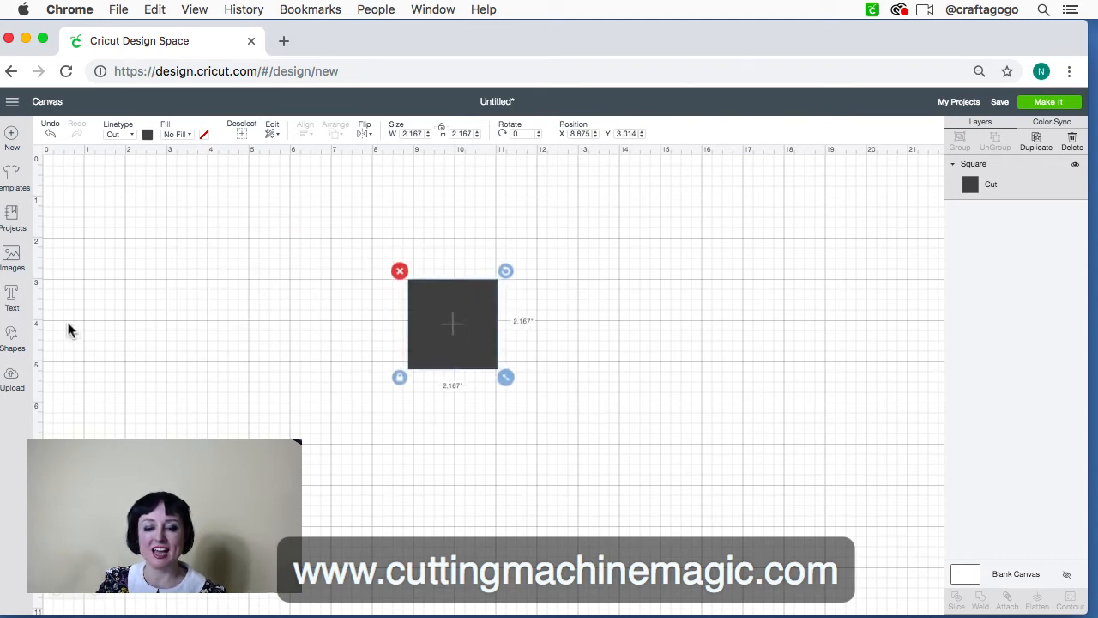
- Insert a triangle, scale it proportionally to about 2.93 × 2.53 in, and position it beside the square
left_click(11, 341)
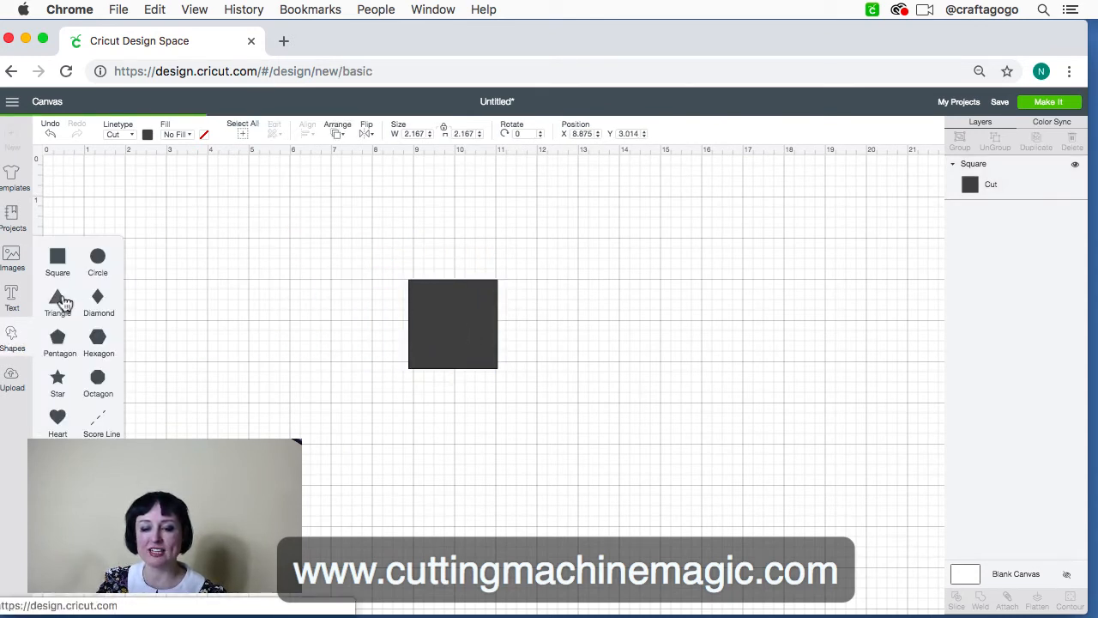
left_click(58, 298)
left_click_drag(171, 289, 265, 289)
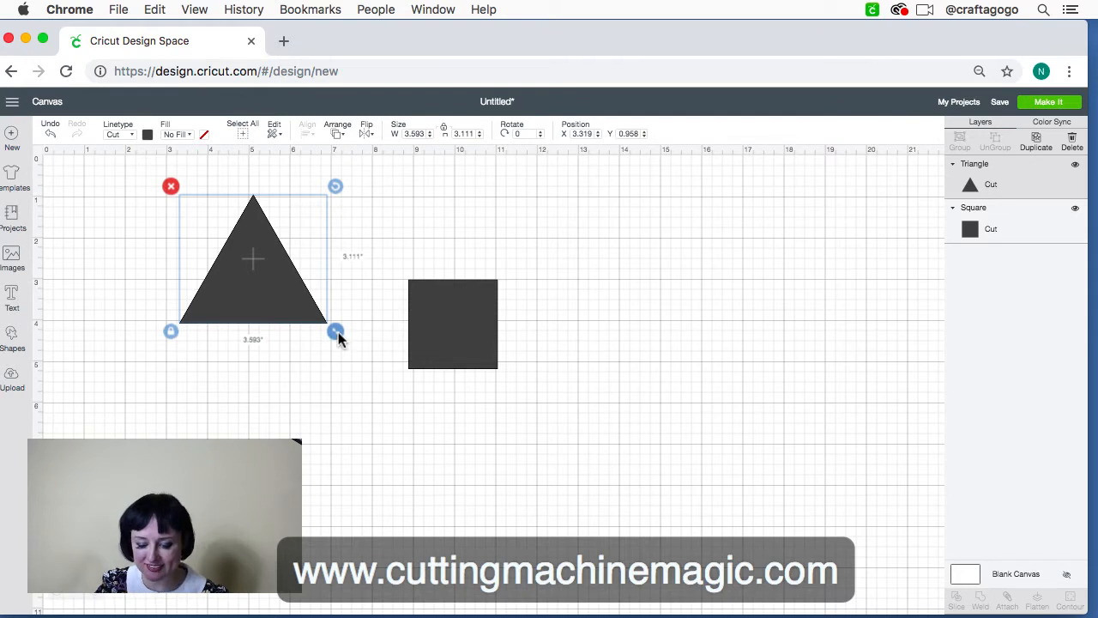
left_click_drag(336, 331, 319, 314)
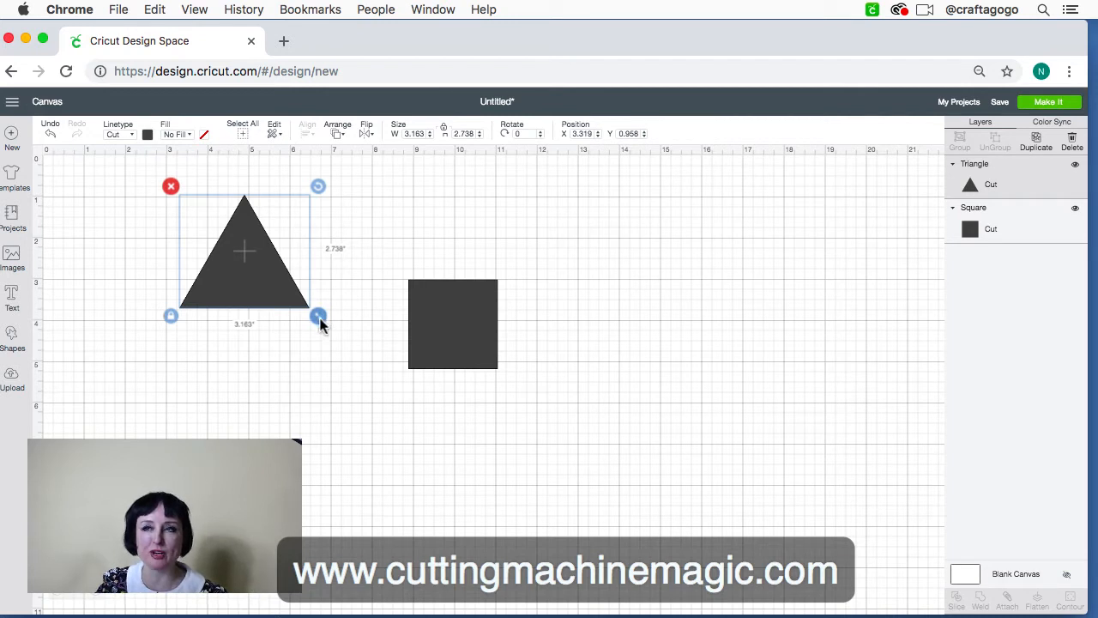
left_click_drag(318, 316, 307, 307)
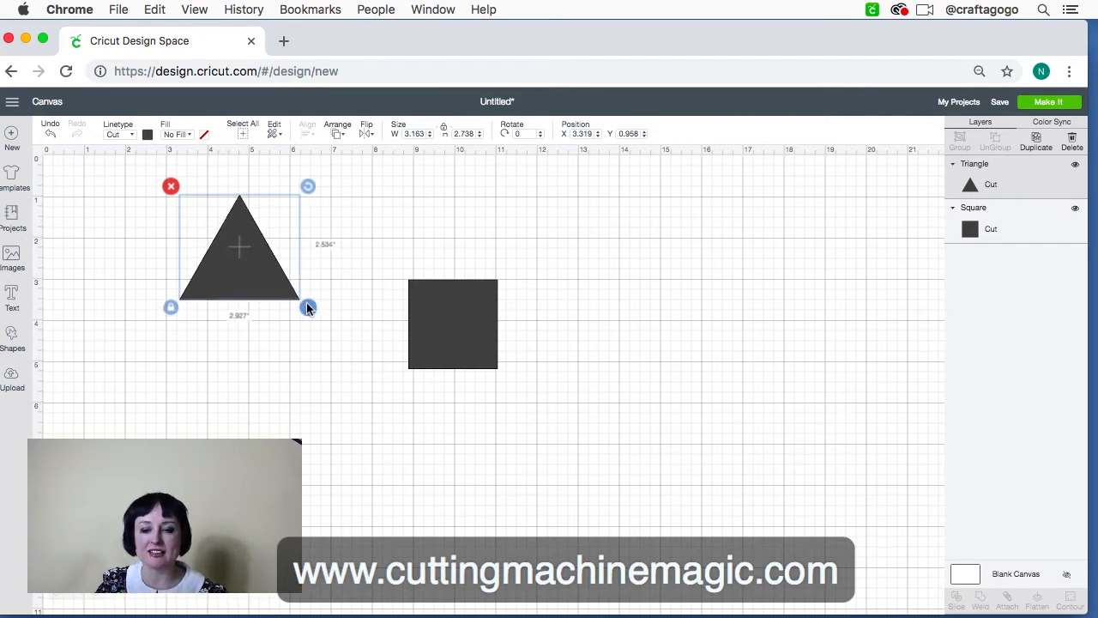
left_click_drag(260, 266, 302, 307)
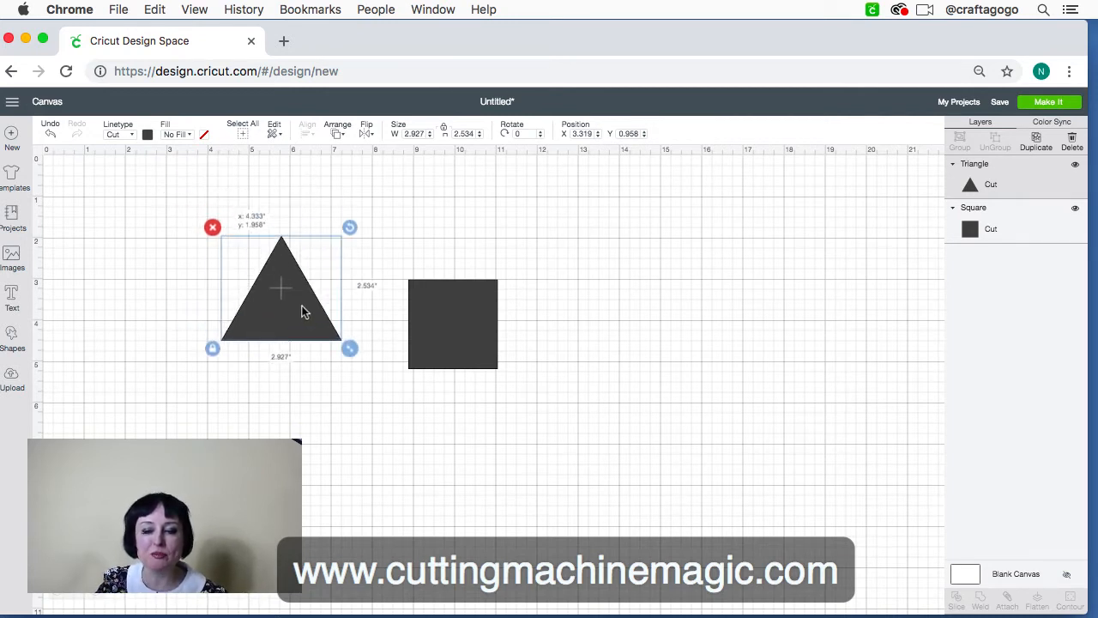
- Arrange the shapes with the square at about X 5.68, Y 5.19 and the triangle above it at about X 6.11, Y 0.94
left_click(470, 354)
left_click_drag(451, 352, 319, 441)
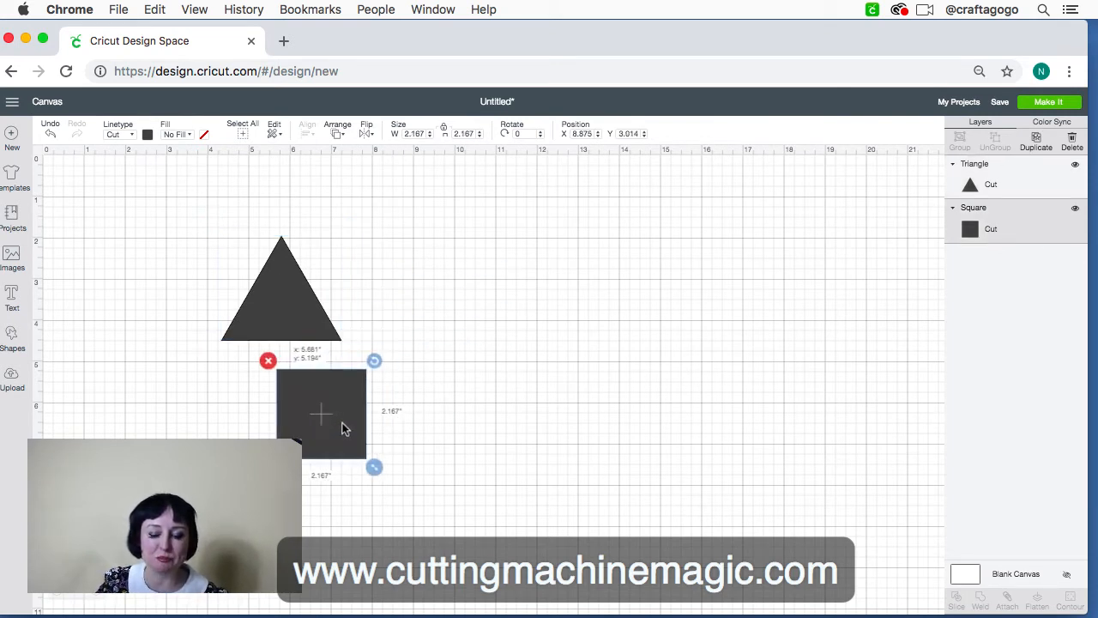
left_click_drag(317, 299, 390, 258)
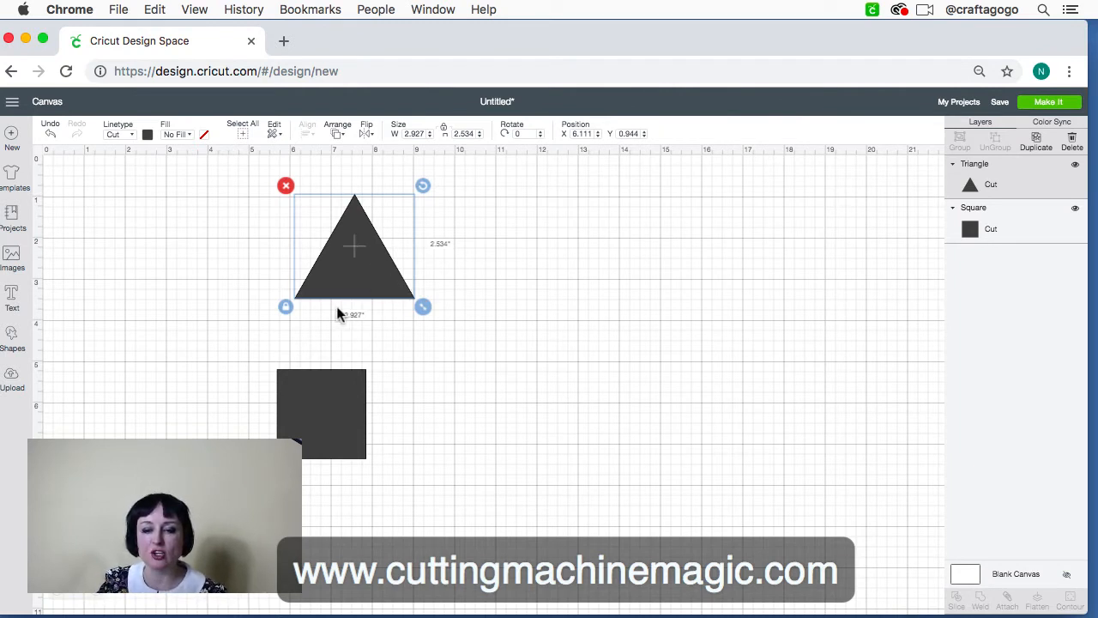
- Unlock the triangle's proportions, flatten it into a roof about 3.44 in wide, and move it closer to the square
left_click(285, 307)
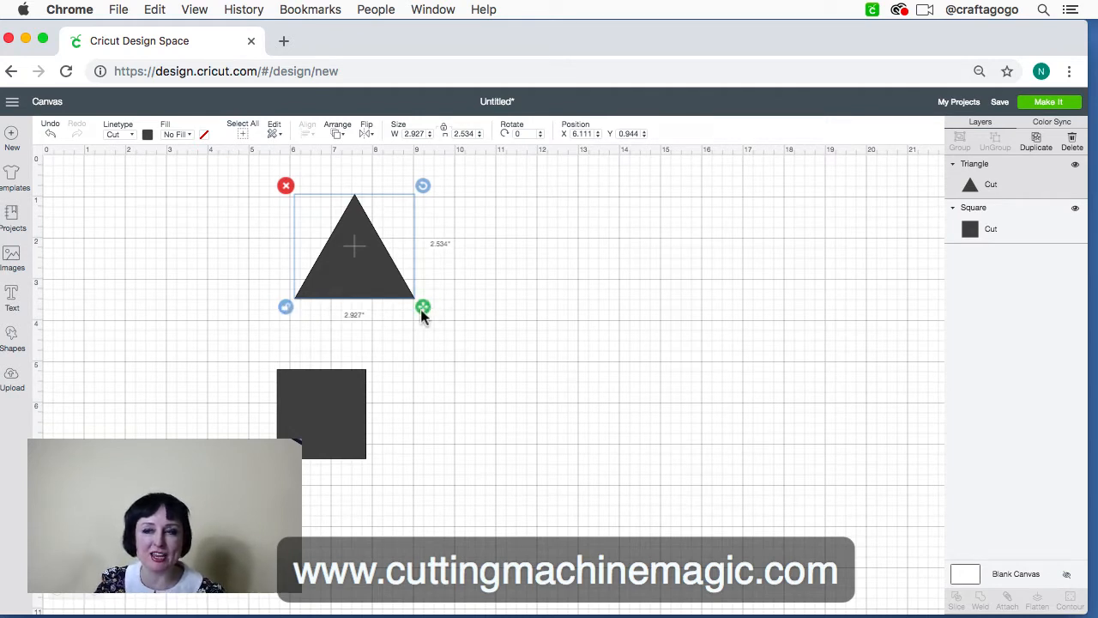
left_click_drag(422, 308, 443, 239)
left_click_drag(371, 217, 342, 265)
- Move the square up to about X 6.01, Y 2.81 so it slightly overlaps the base of the roof
left_click_drag(336, 400, 344, 333)
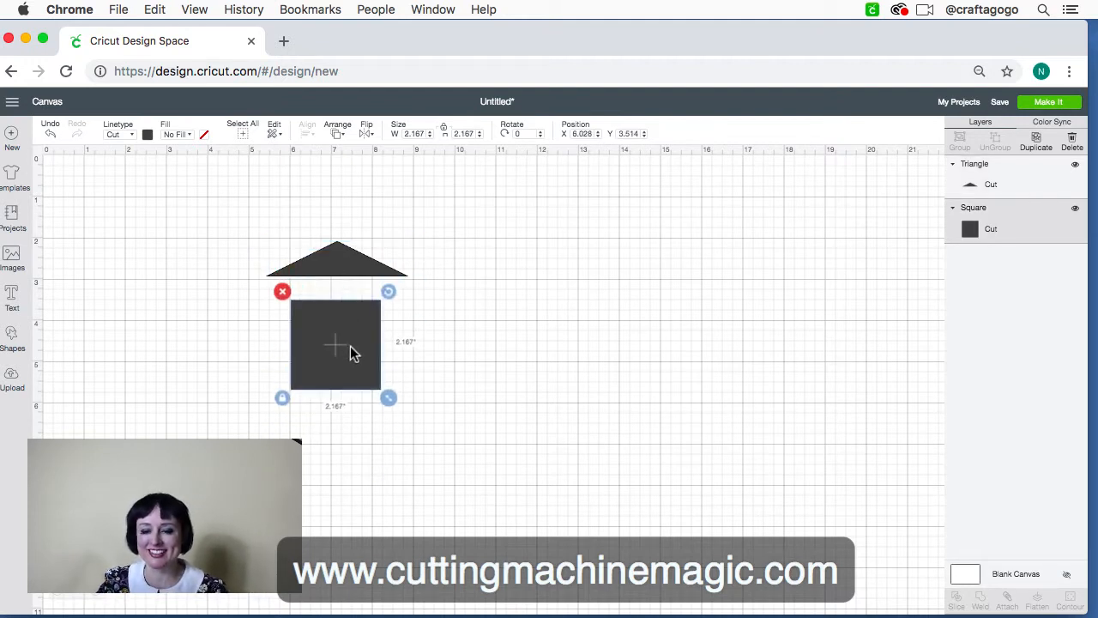
left_click_drag(350, 348, 336, 329)
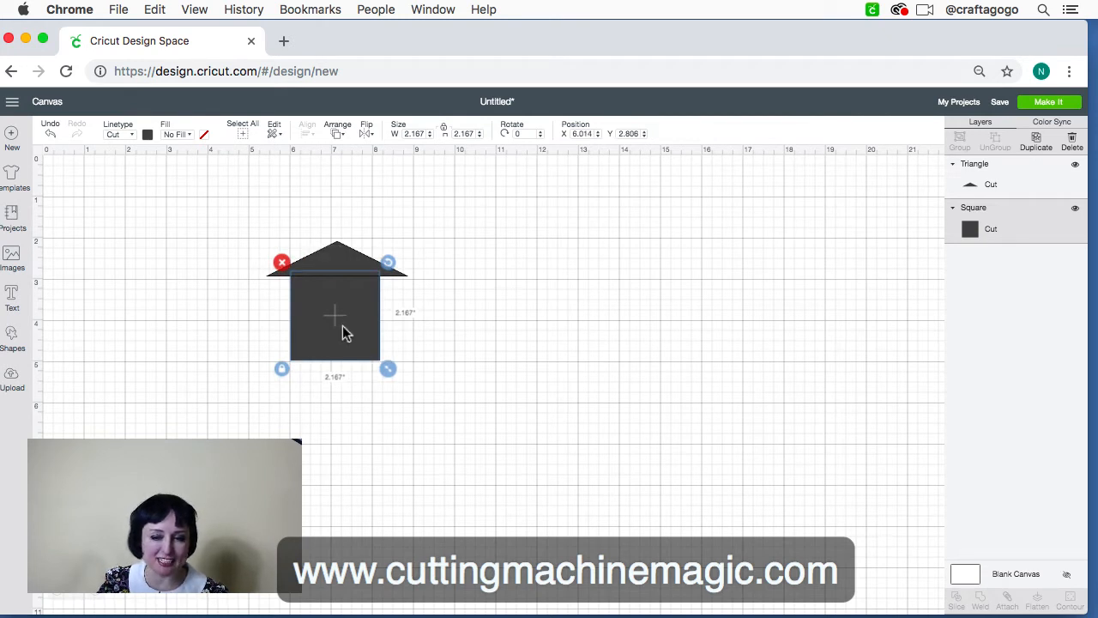
left_click(464, 379)
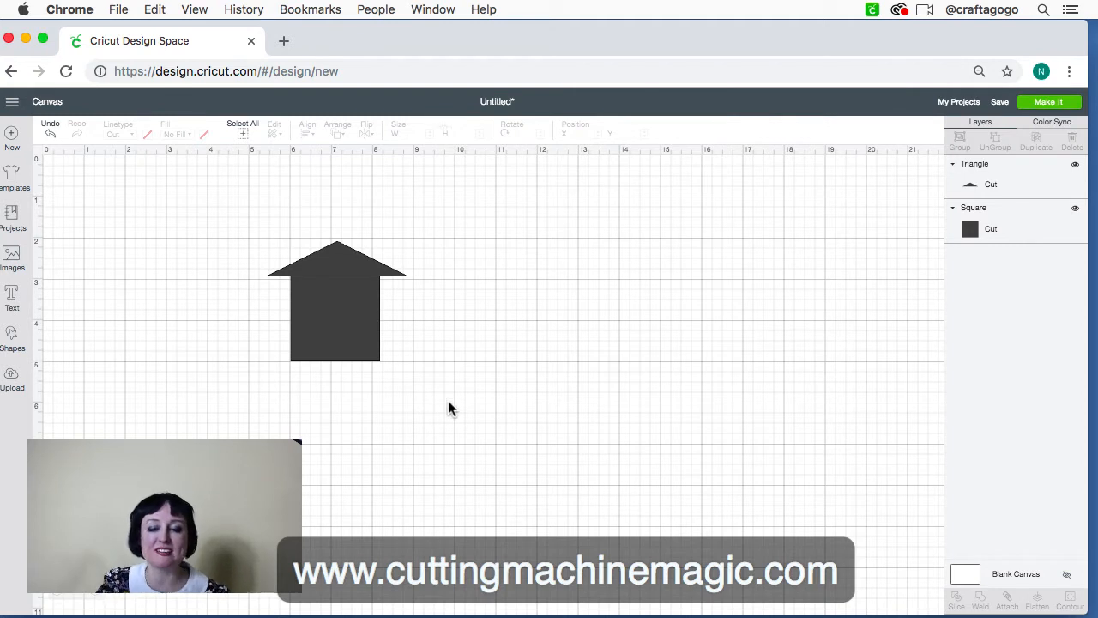
- Align the roof triangle and the square with Center Horizontally
left_click_drag(446, 396, 236, 209)
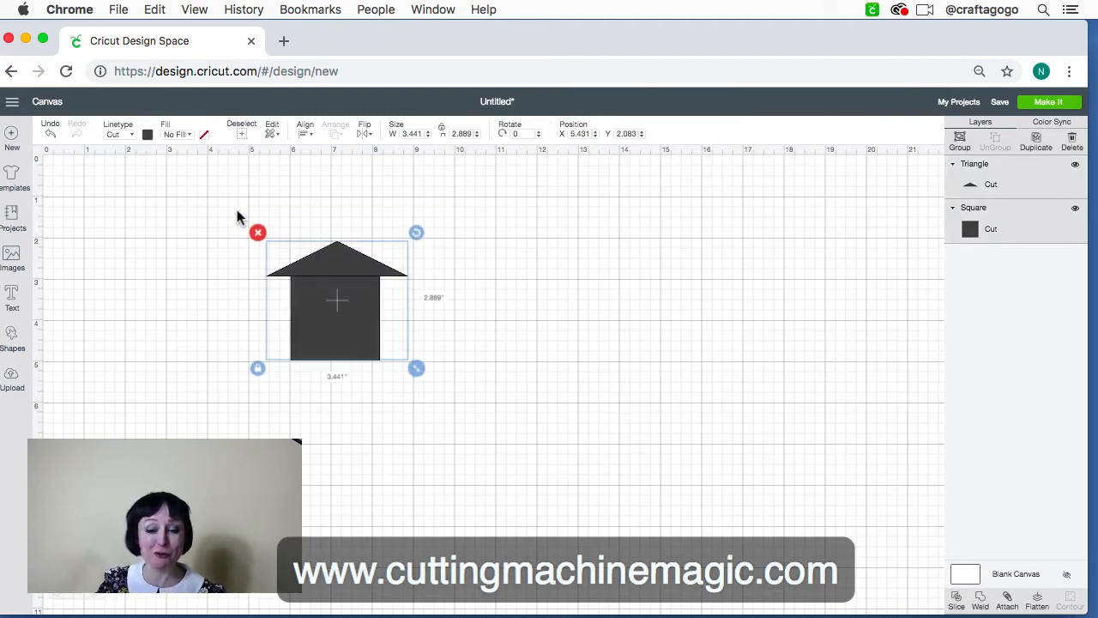
left_click(313, 134)
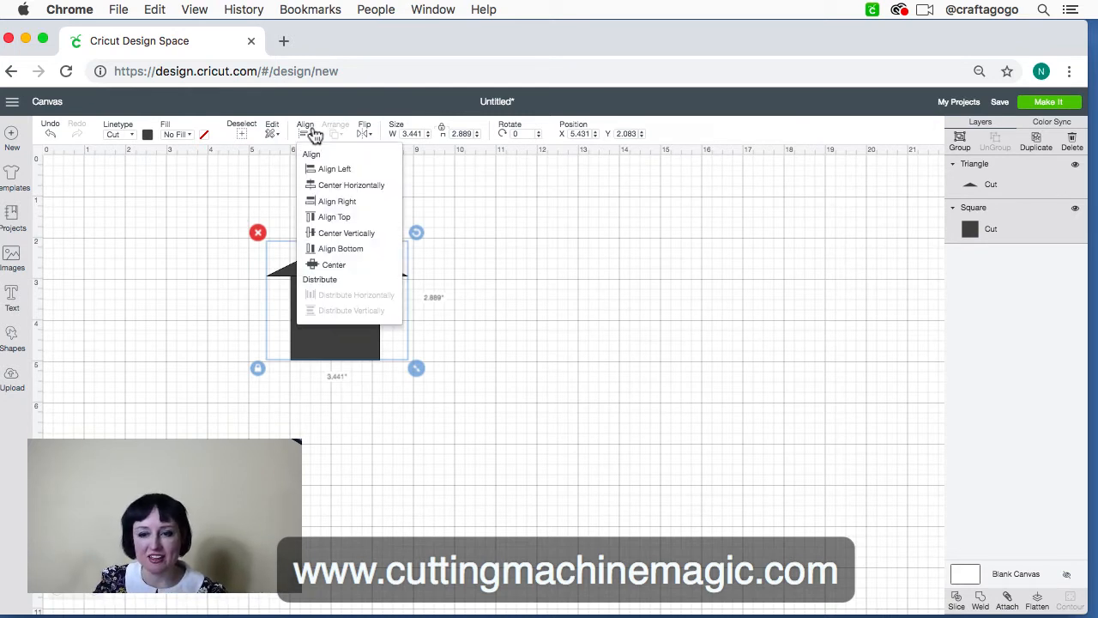
left_click(326, 187)
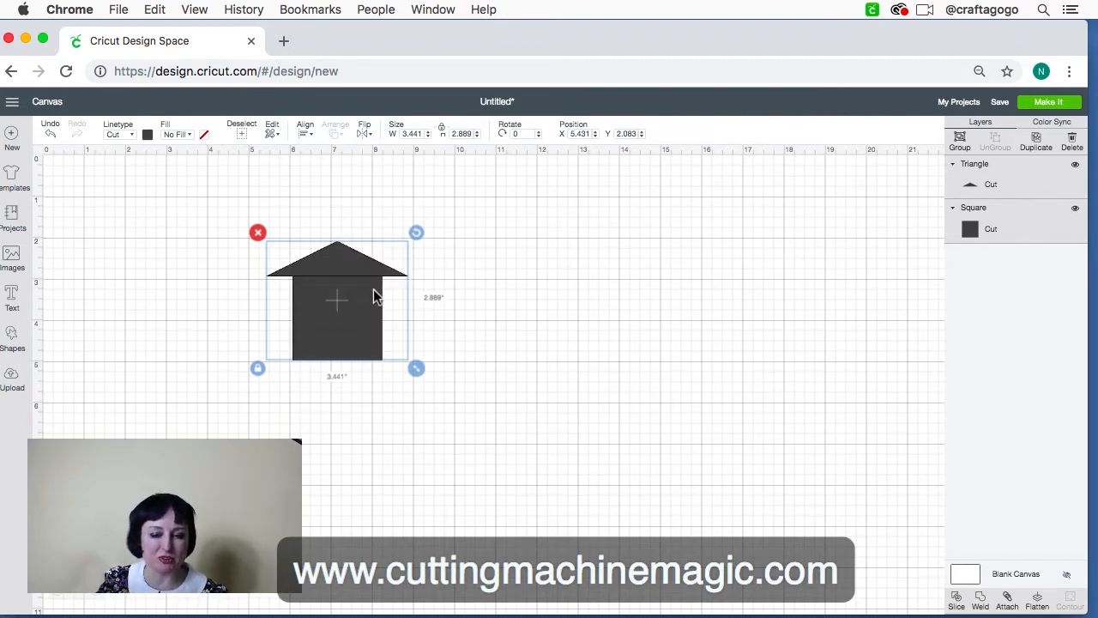
left_click(438, 380)
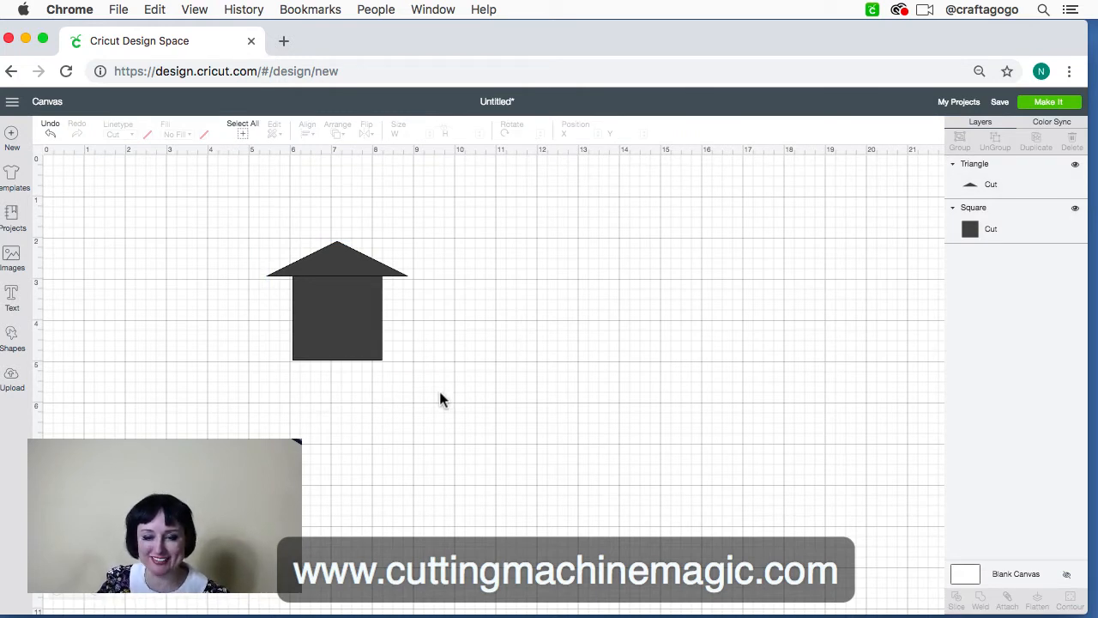
- Weld the roof triangle and the square into a single house shape
left_click_drag(432, 406, 207, 177)
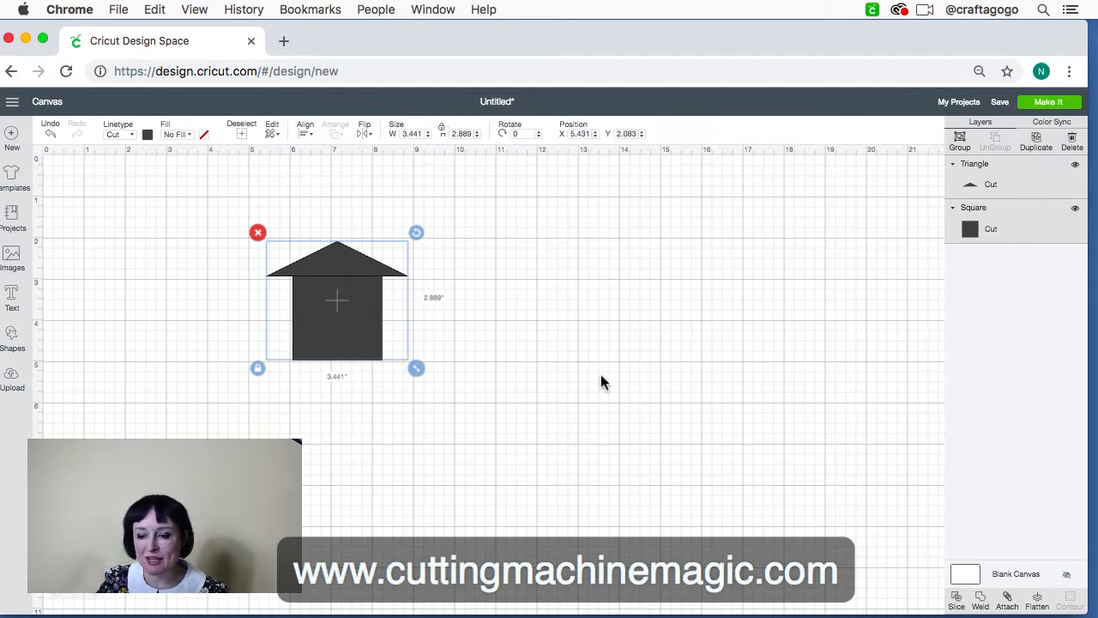
left_click(980, 603)
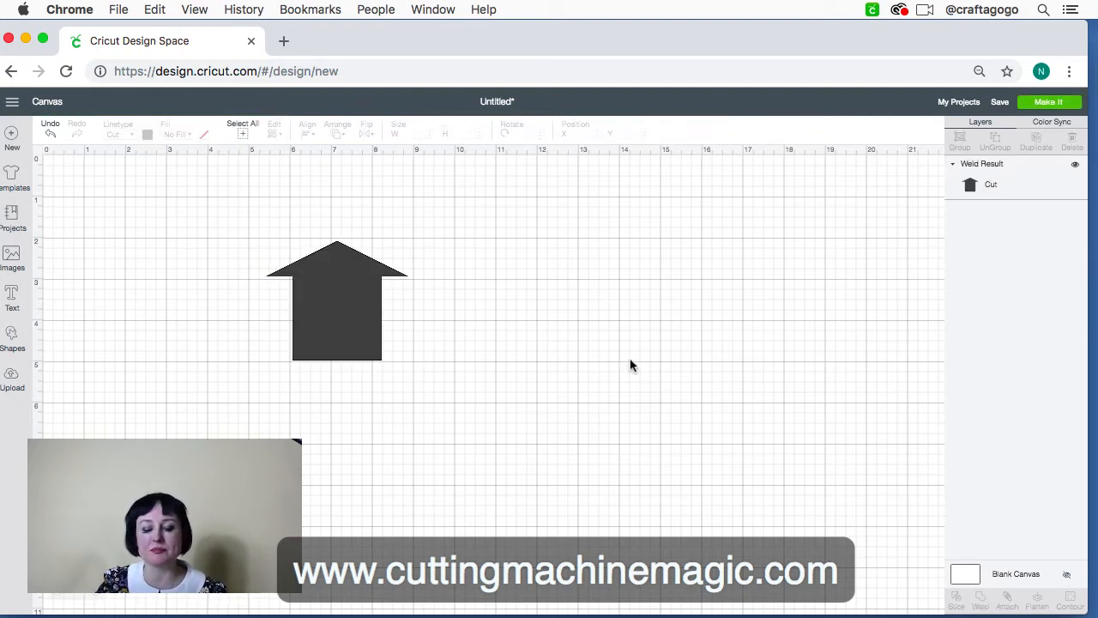
left_click(311, 287)
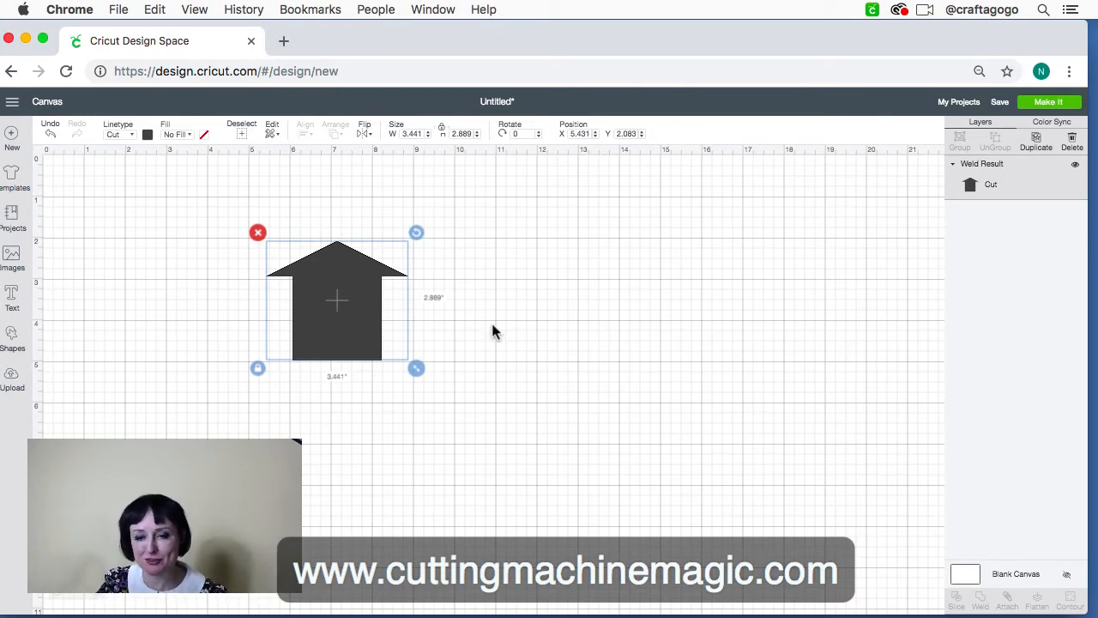
left_click(546, 356)
- Move the welded house as one piece to about X 5.01, Y 2.10 on the canvas
left_click(330, 319)
left_click_drag(349, 326, 343, 308)
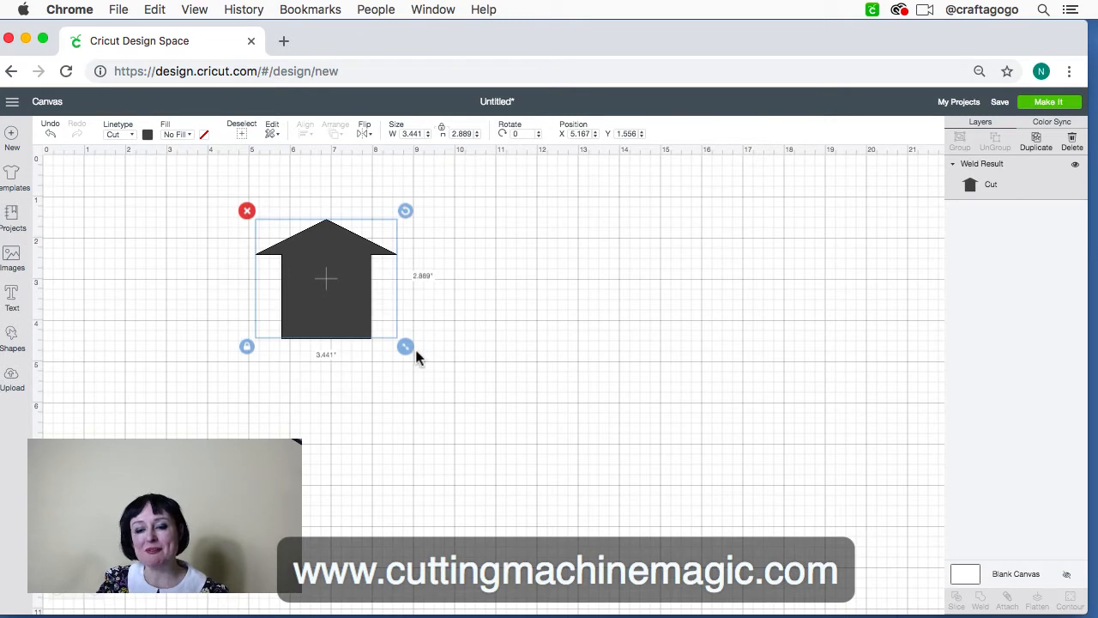
left_click(434, 380)
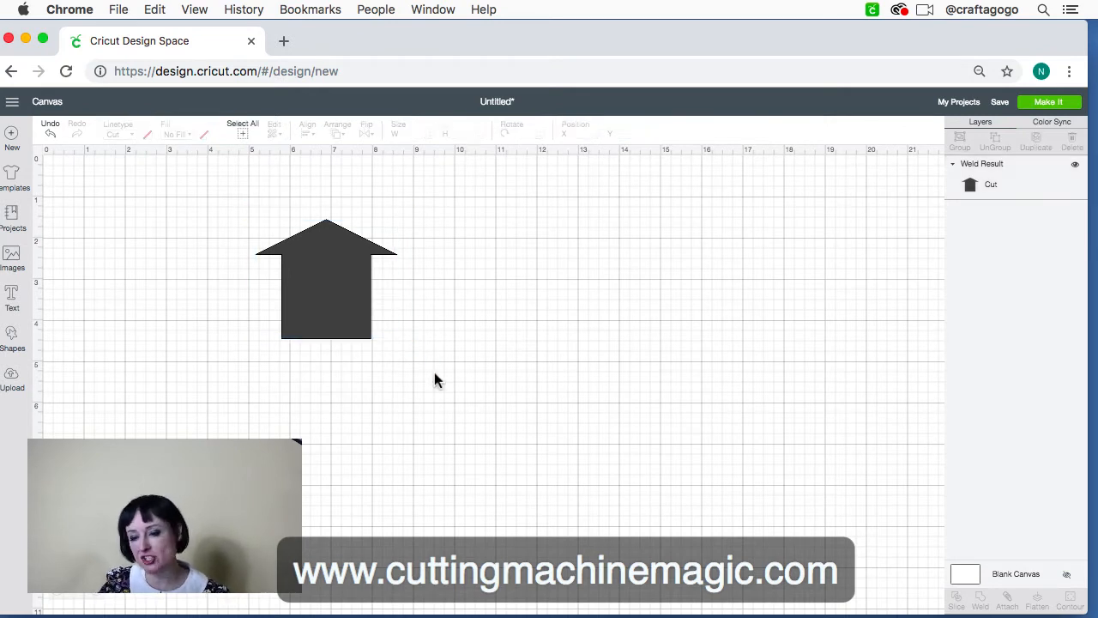
left_click(307, 295)
left_click_drag(319, 297, 339, 324)
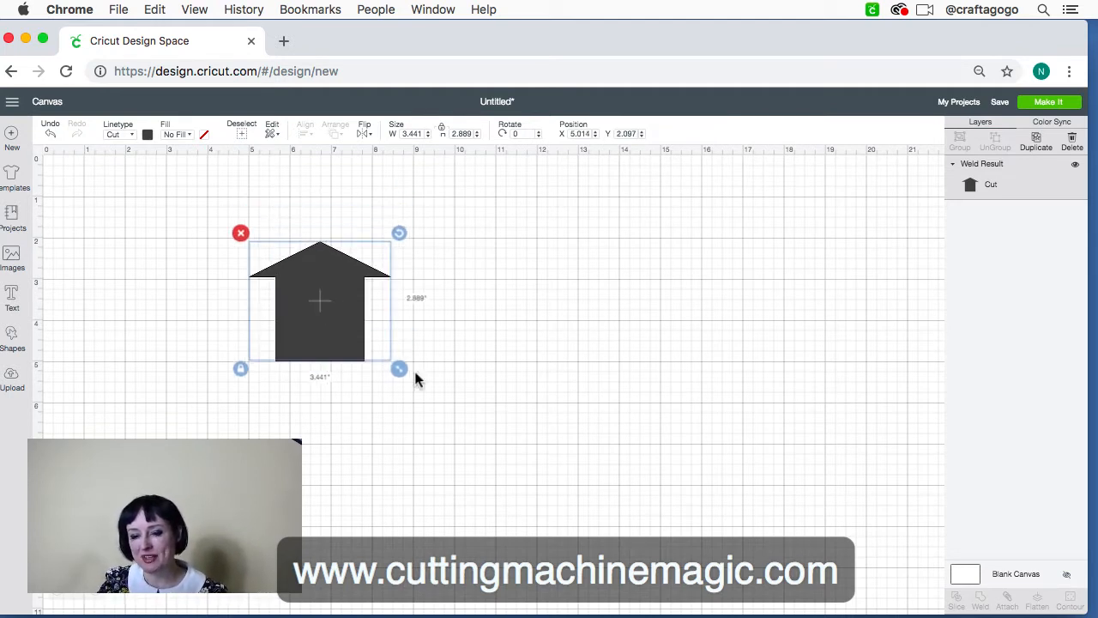
left_click(434, 382)
left_click(340, 329)
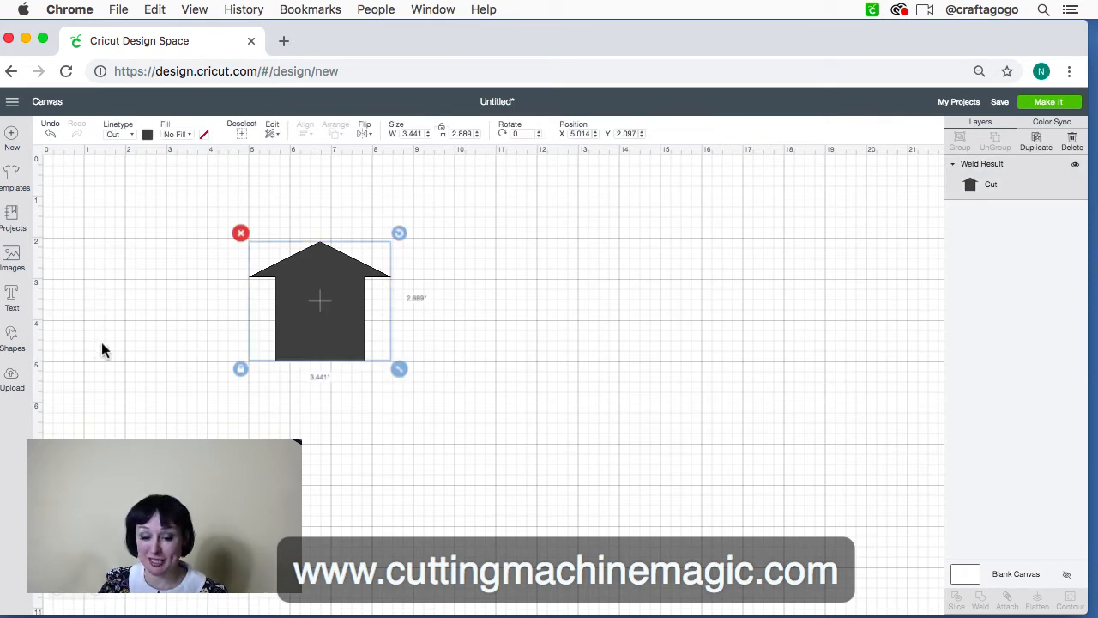
- Insert another square, reshape it into a door about 0.63 × 1.06 in, and place it overlapping the house's bottom edge
left_click(12, 341)
left_click(57, 257)
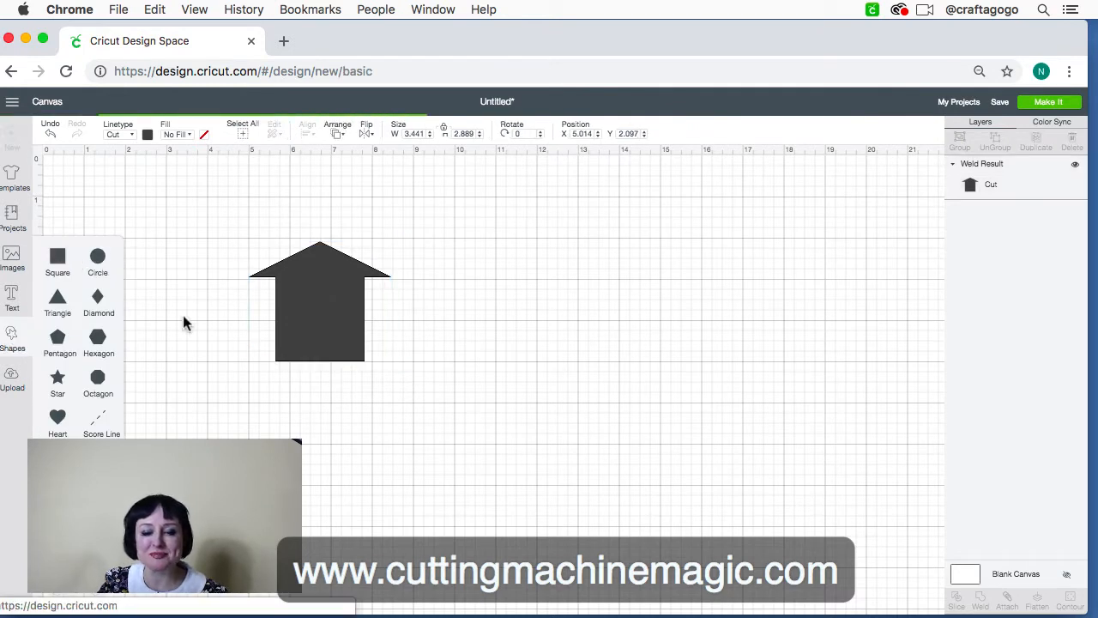
left_click_drag(218, 314, 652, 314)
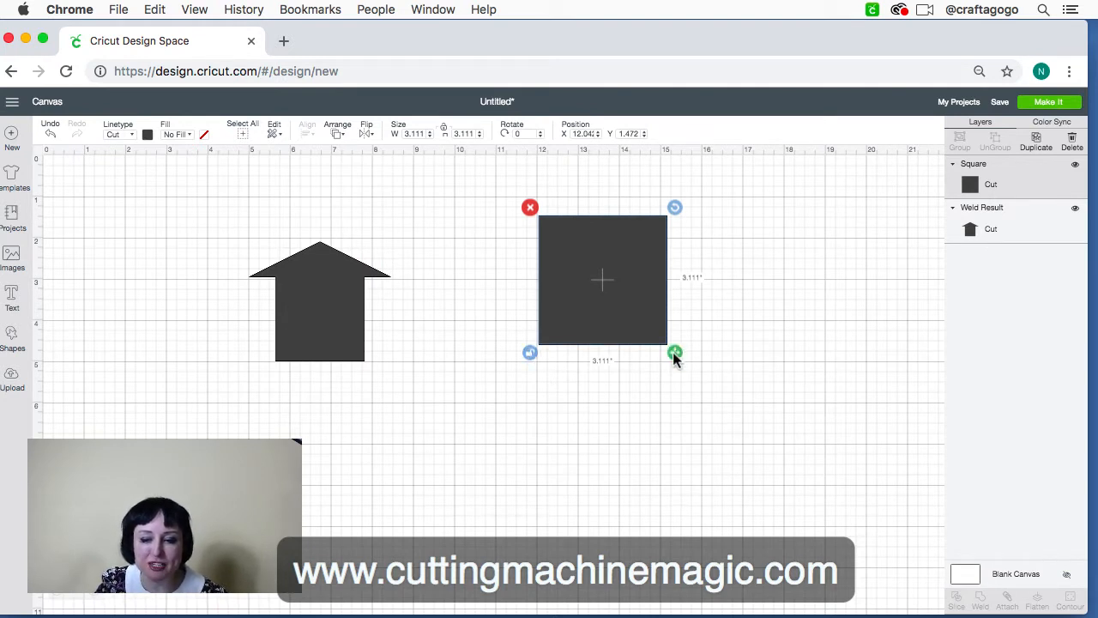
left_click_drag(673, 351, 570, 267)
left_click_drag(555, 225, 322, 341)
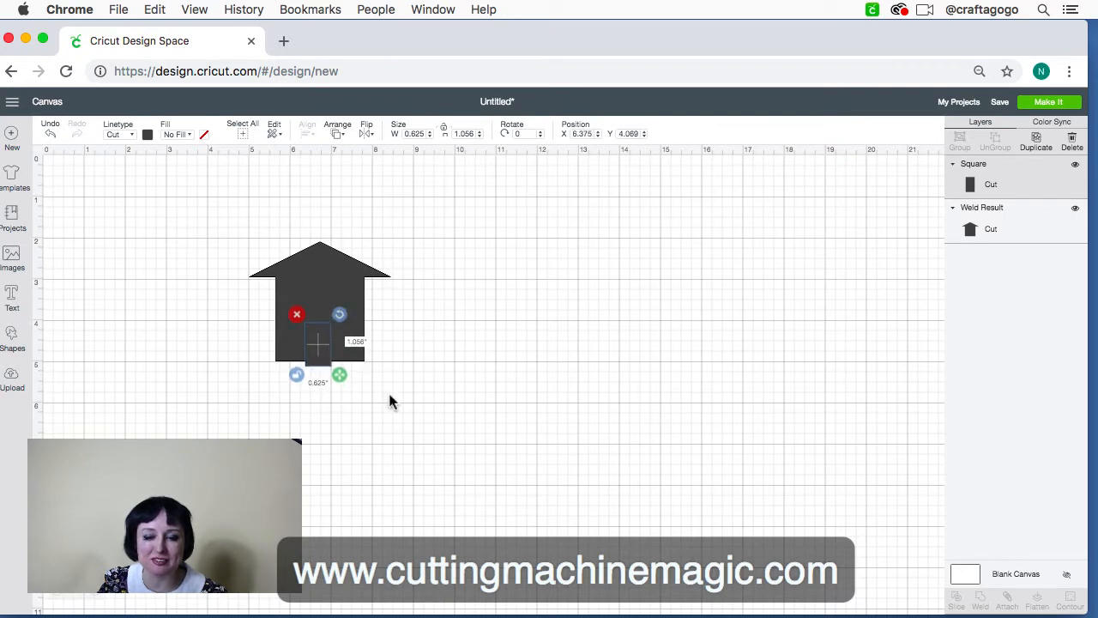
- Slice the door rectangle out of the house shape
left_click(390, 398)
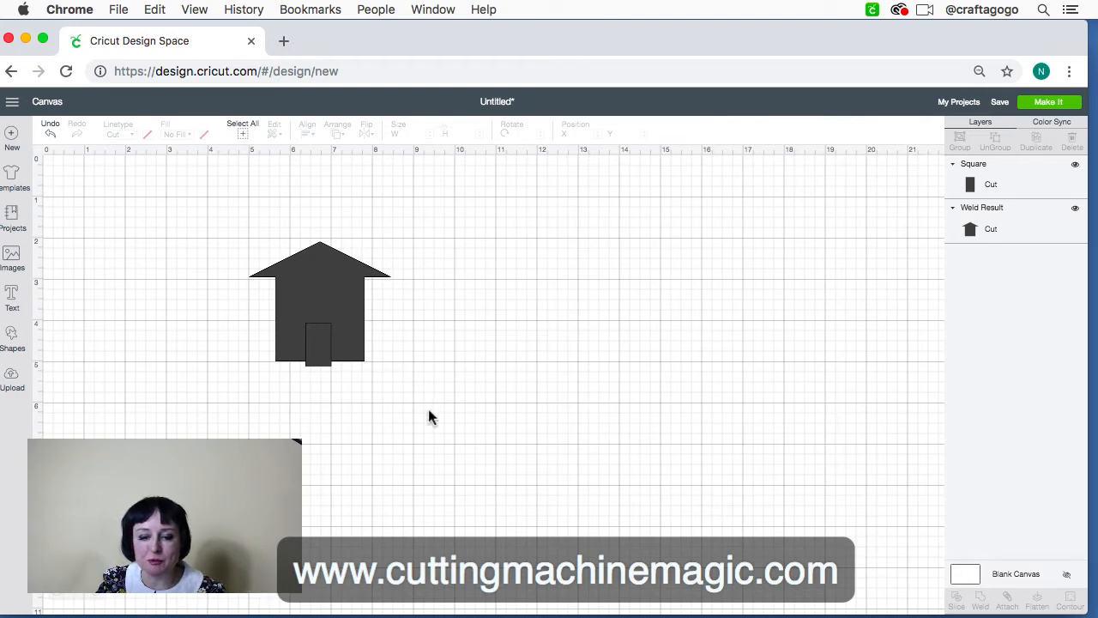
left_click_drag(428, 408, 199, 157)
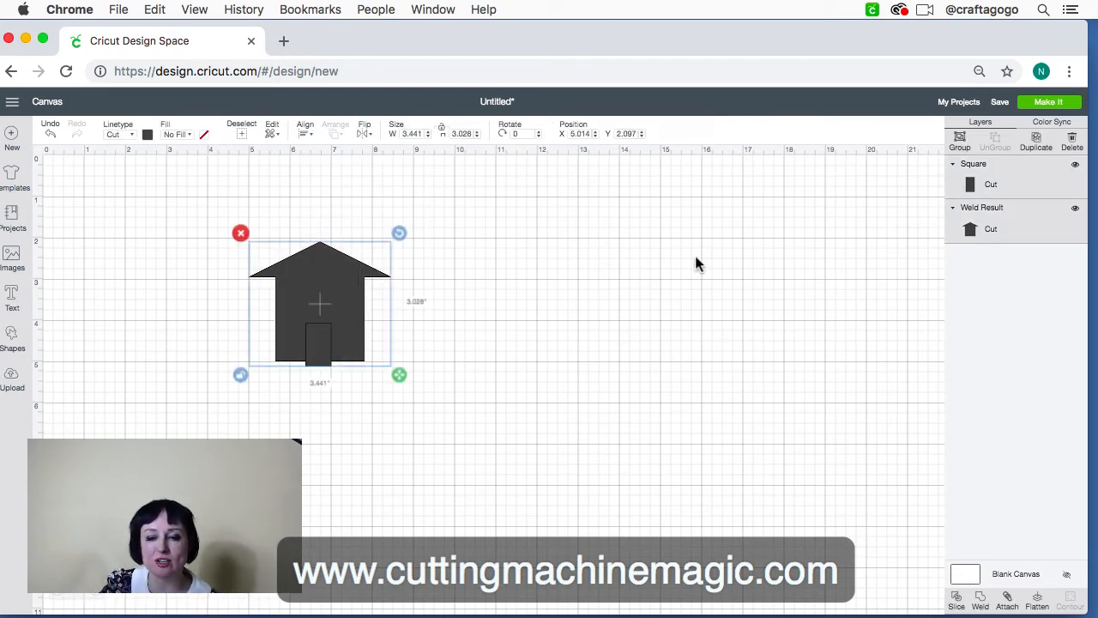
left_click(956, 601)
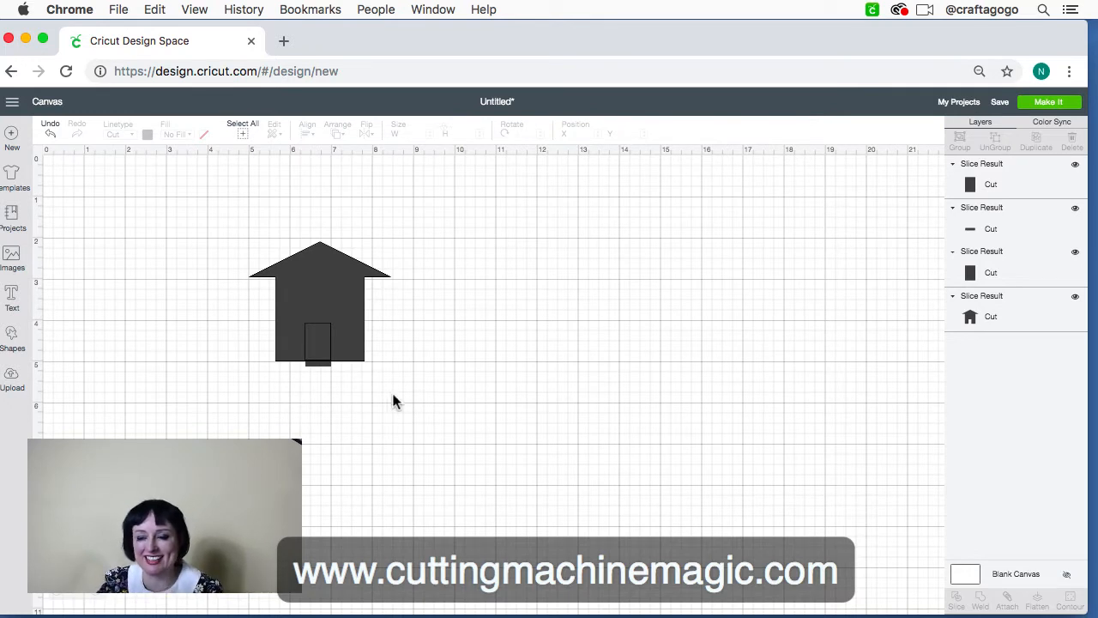
- Move the two sliced door pieces and the thin leftover strip out of the house onto the empty canvas
left_click(311, 341)
left_click_drag(313, 346, 541, 371)
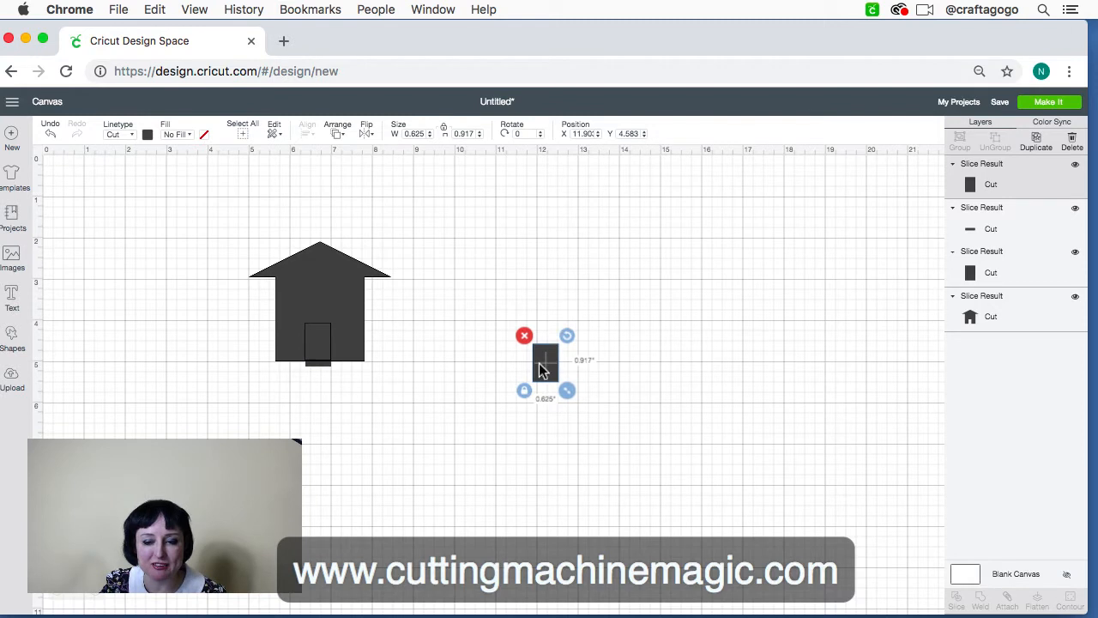
left_click(326, 329)
left_click_drag(318, 343, 486, 366)
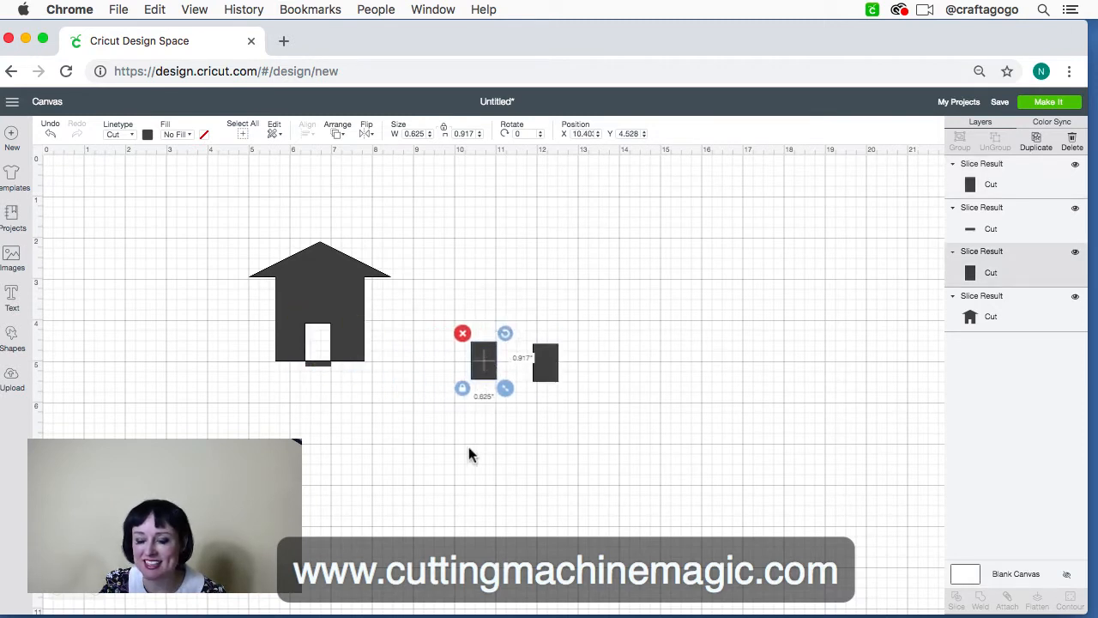
left_click(319, 363)
left_click_drag(319, 363, 566, 419)
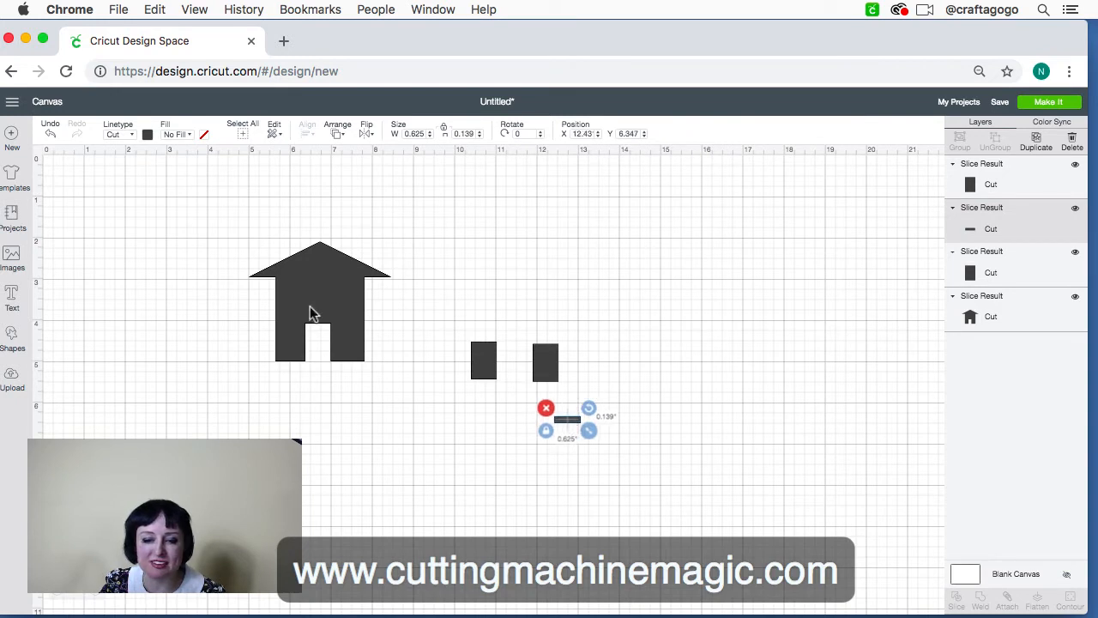
- Delete the two sliced door rectangles and the thin leftover strip from the canvas
left_click(618, 456)
left_click_drag(587, 444, 446, 317)
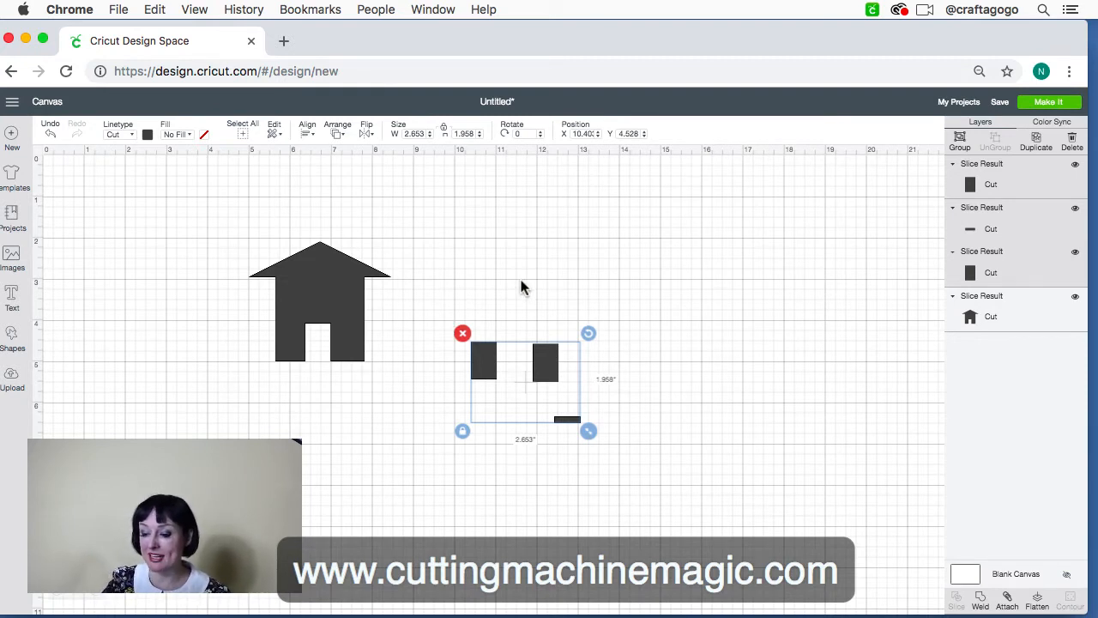
key("Delete")
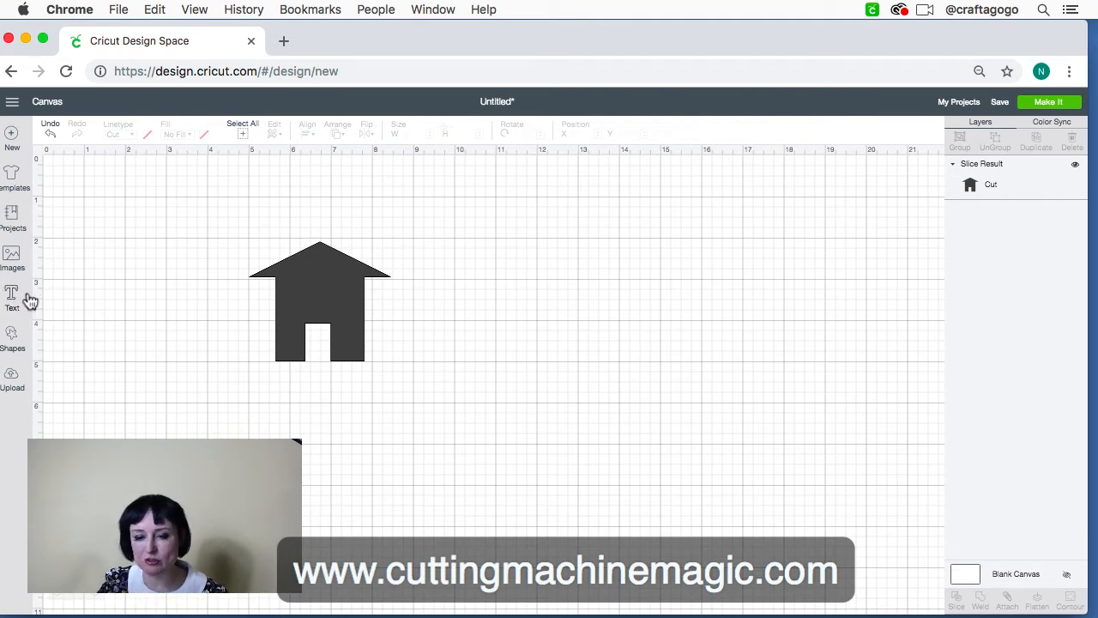
- Insert a new square, nudge the house to about X 5.18, and shrink the square to about 0.93 in on the empty canvas
left_click(11, 340)
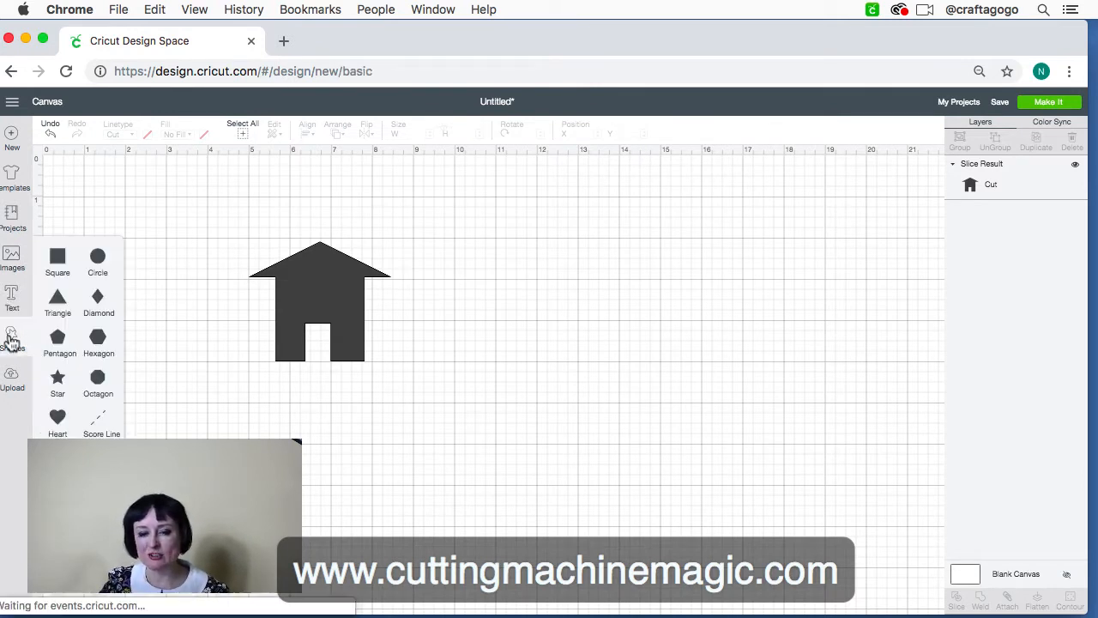
left_click(61, 260)
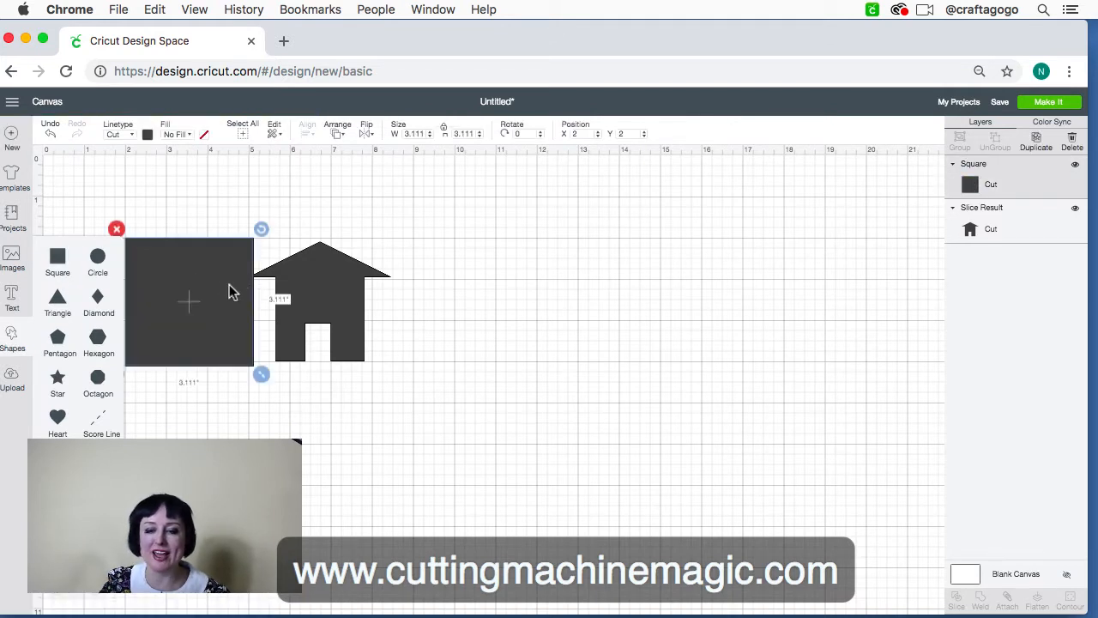
left_click_drag(352, 276, 392, 277)
left_click_drag(179, 277, 589, 310)
left_click_drag(674, 412, 584, 316)
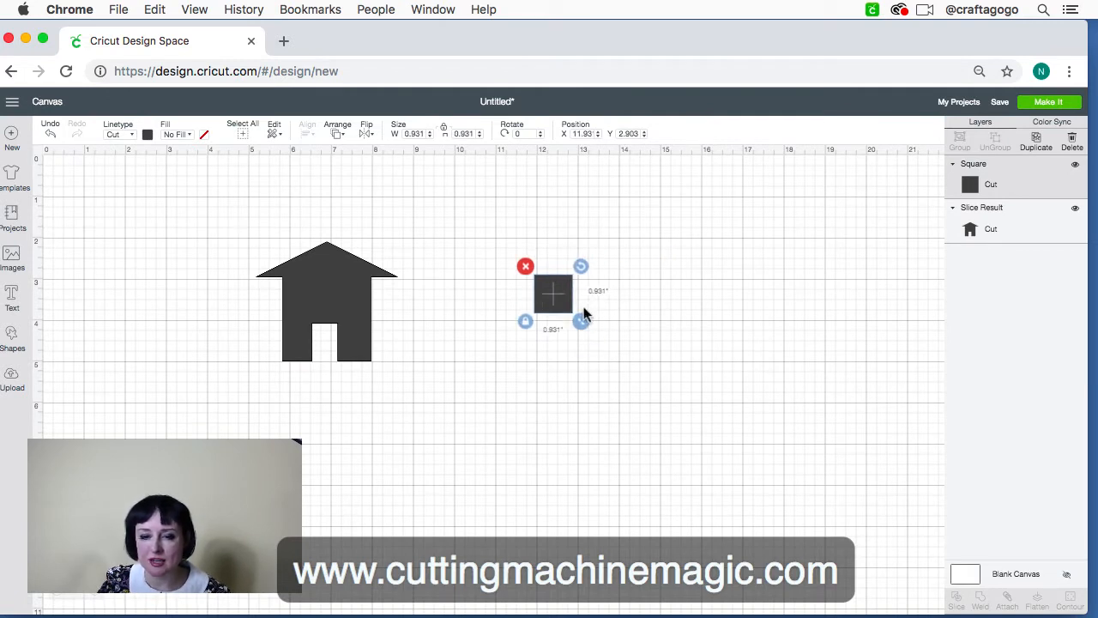
- Colour the square light blue and place it as the left window, about 0.53 in wide, at about X 6.03, Y 3.11
left_click(148, 135)
left_click(202, 196)
left_click_drag(554, 292, 306, 305)
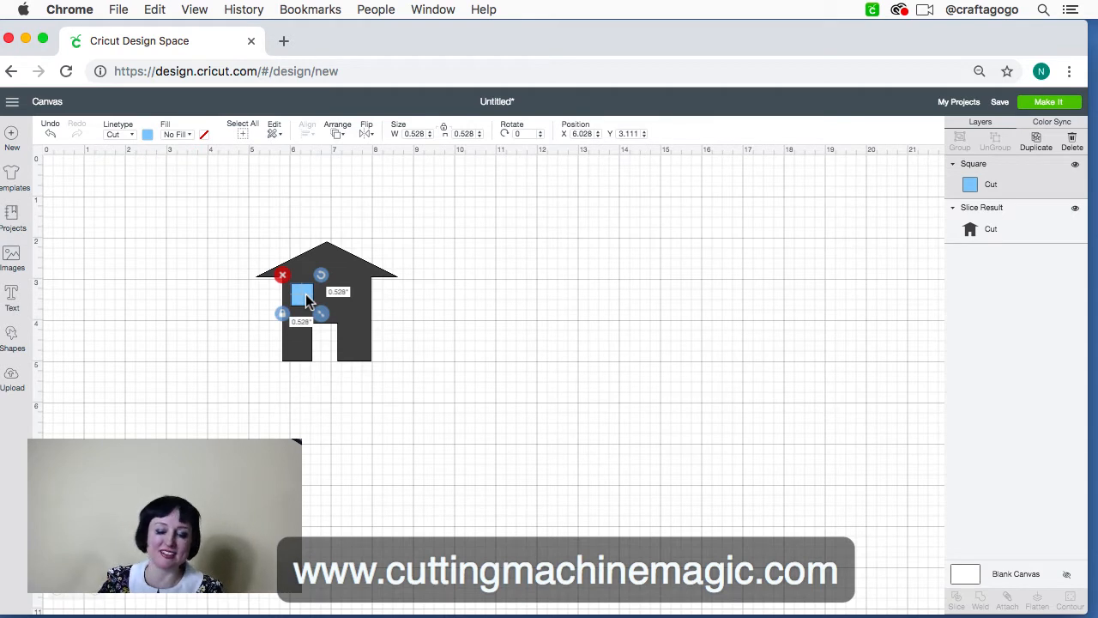
- Duplicate the blue window and place the copy as the right window at about X 7.21, Y 3.11
key("super+d")
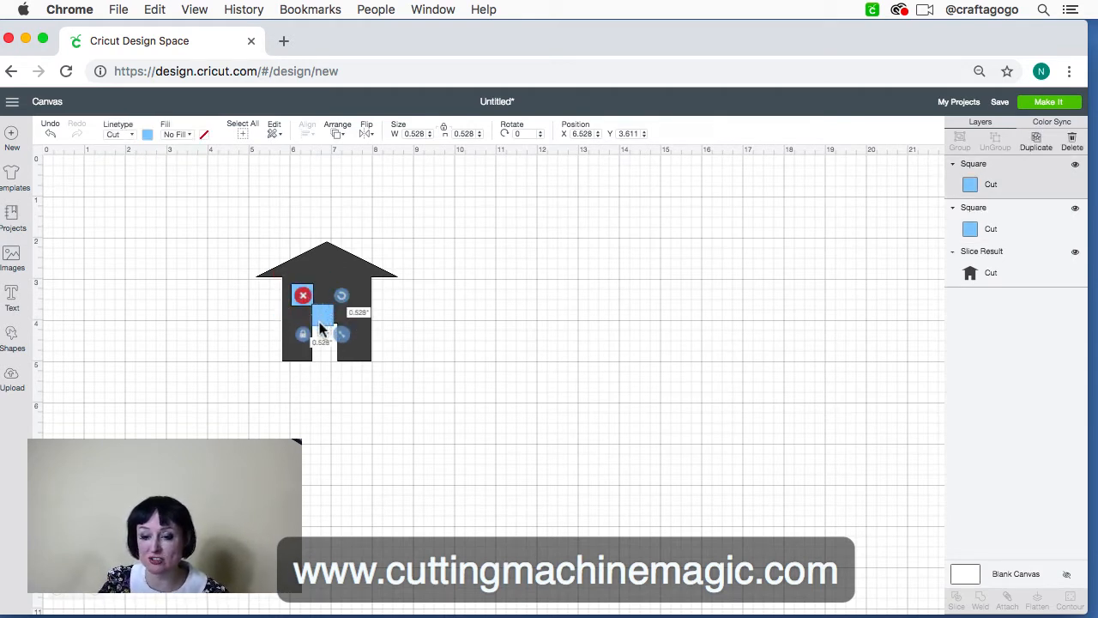
left_click_drag(324, 317, 351, 296)
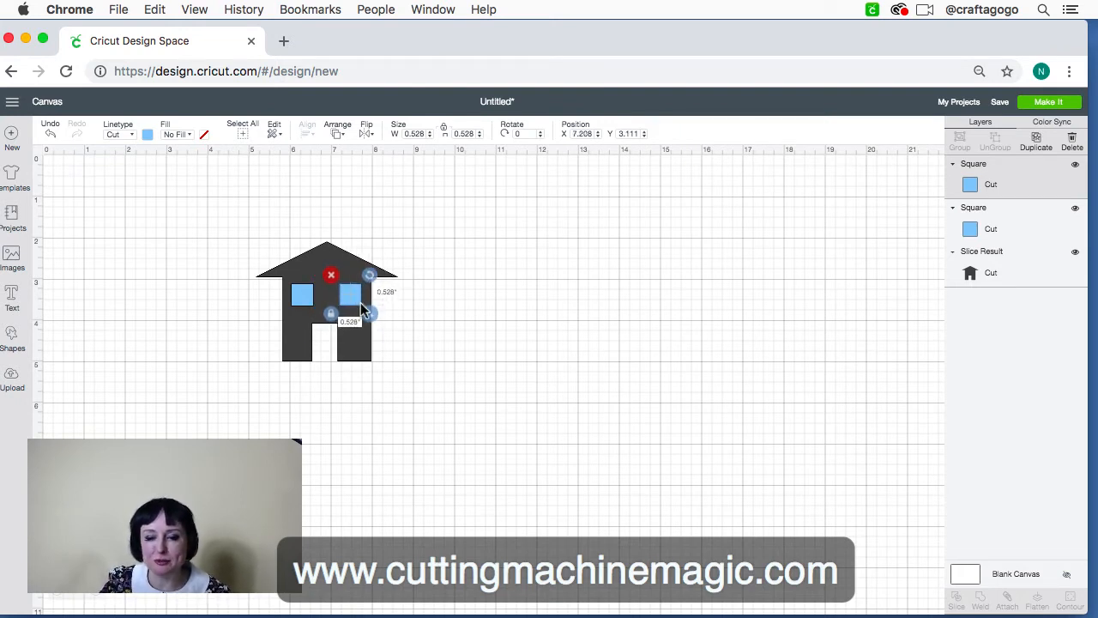
left_click(416, 392)
left_click_drag(442, 417, 182, 205)
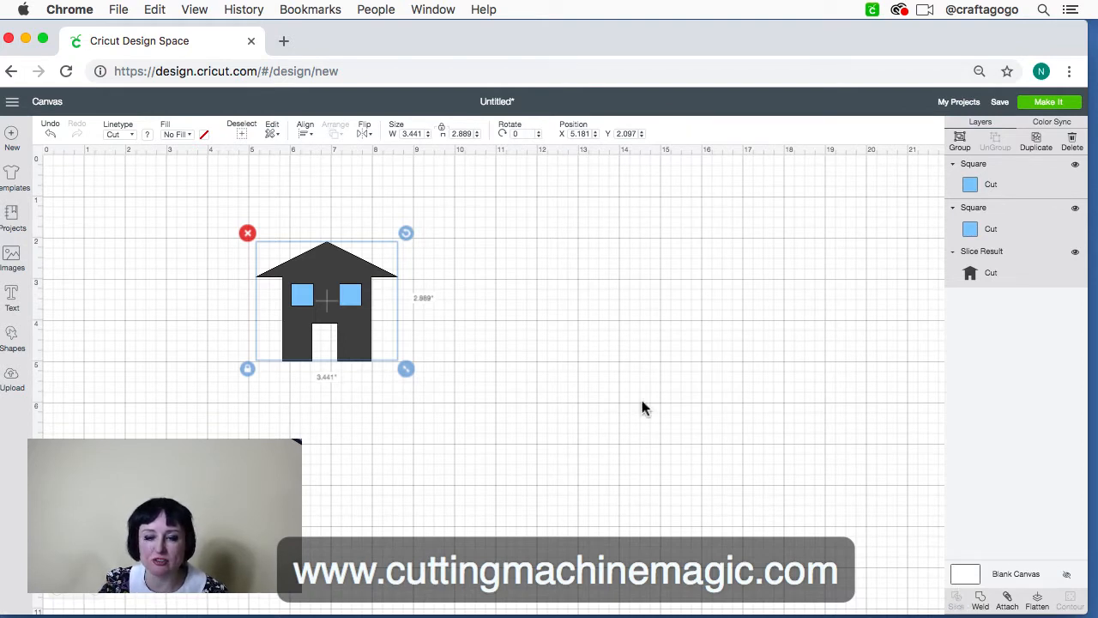
left_click(546, 322)
left_click_drag(495, 429, 115, 185)
left_click(572, 350)
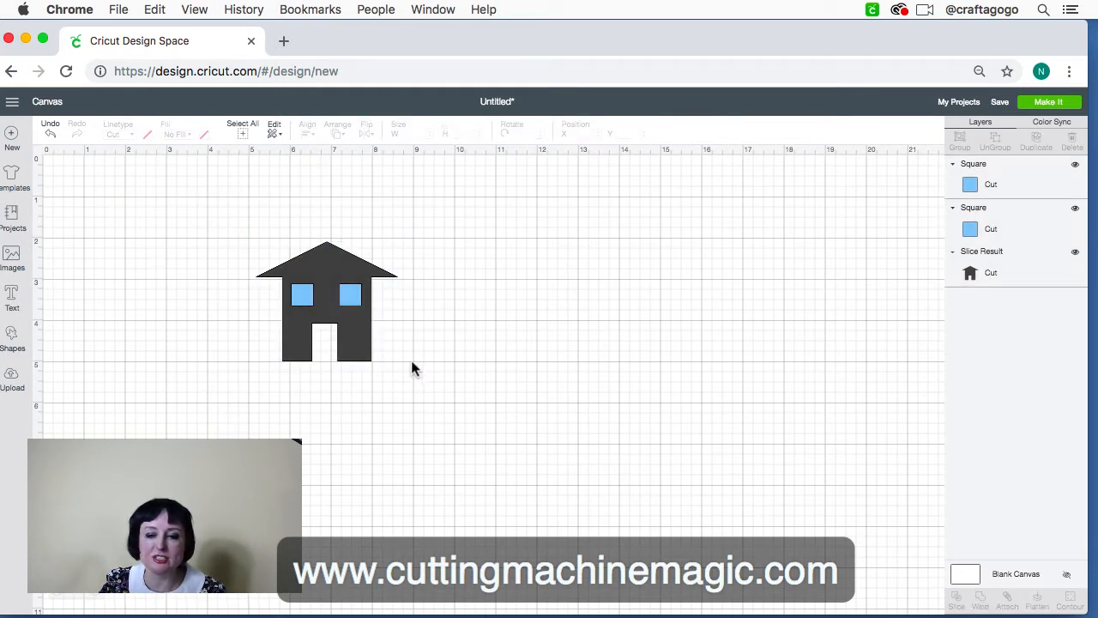
left_click(352, 296)
left_click(424, 376)
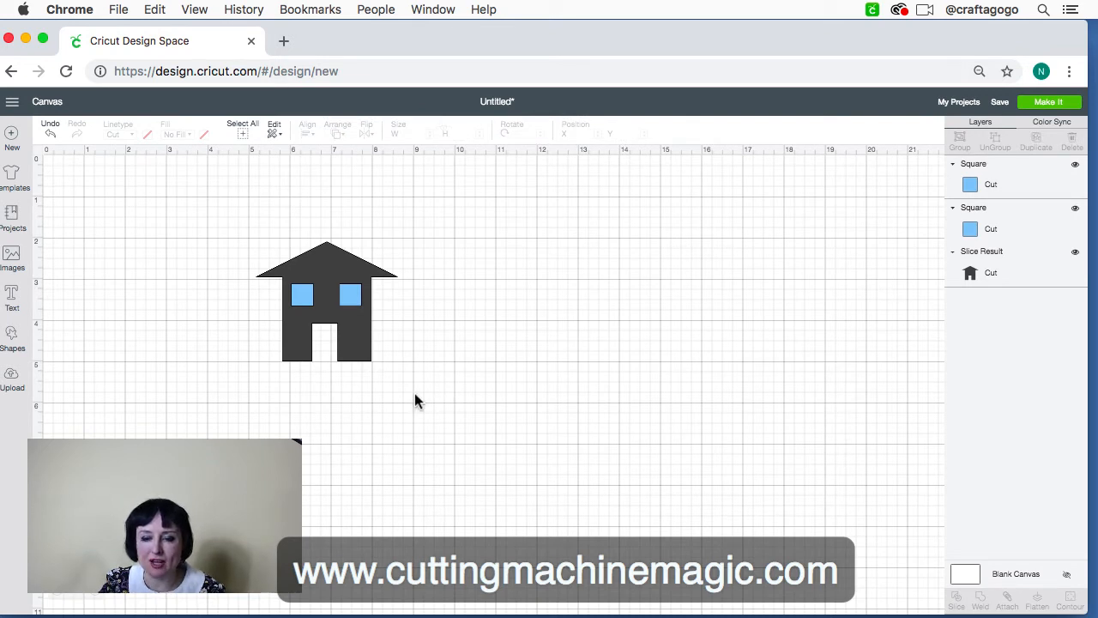
left_click(367, 335)
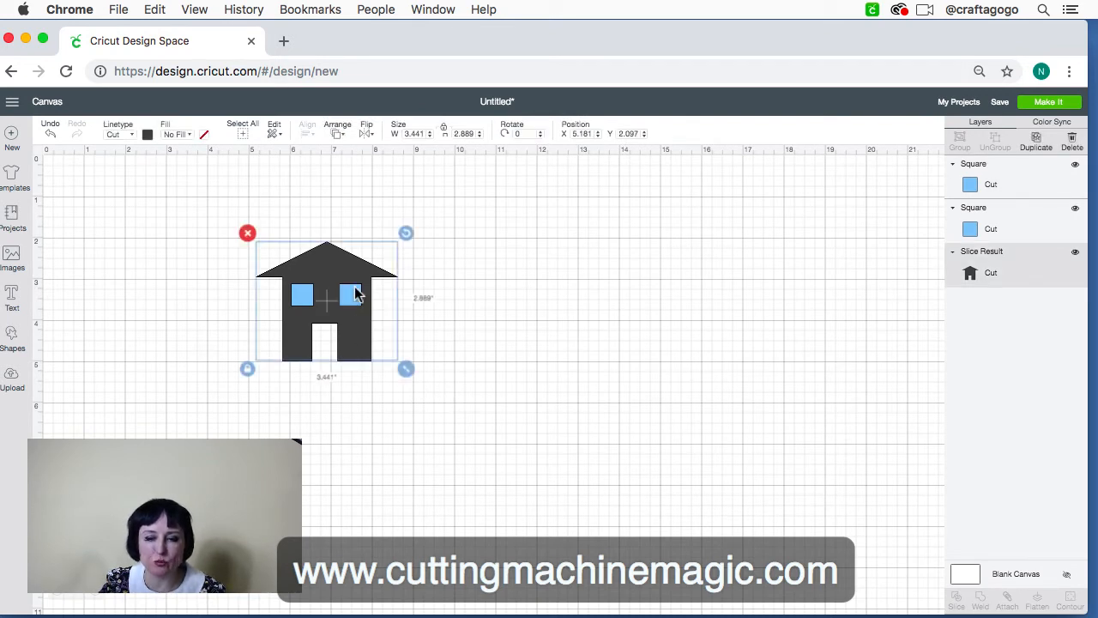
left_click(420, 415)
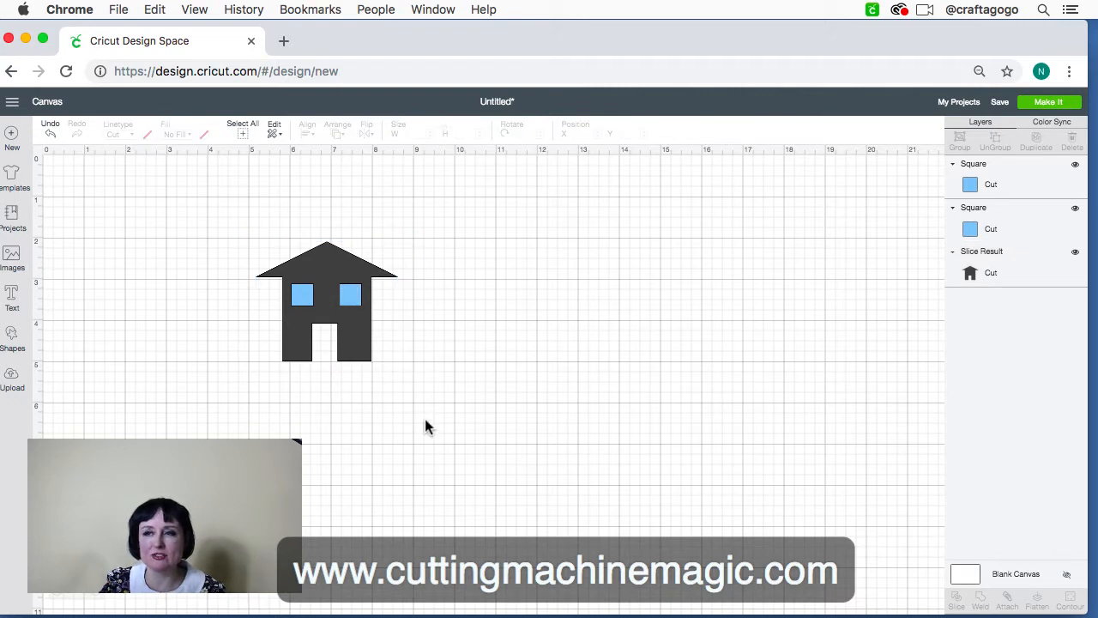
left_click_drag(418, 406, 335, 209)
left_click(461, 327)
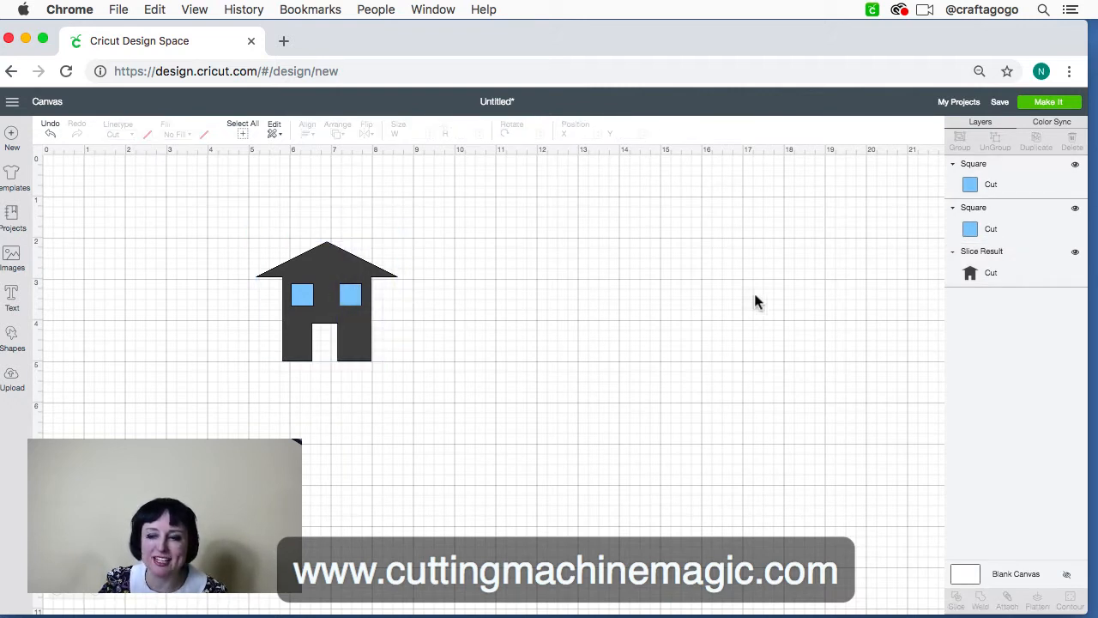
left_click(1031, 278)
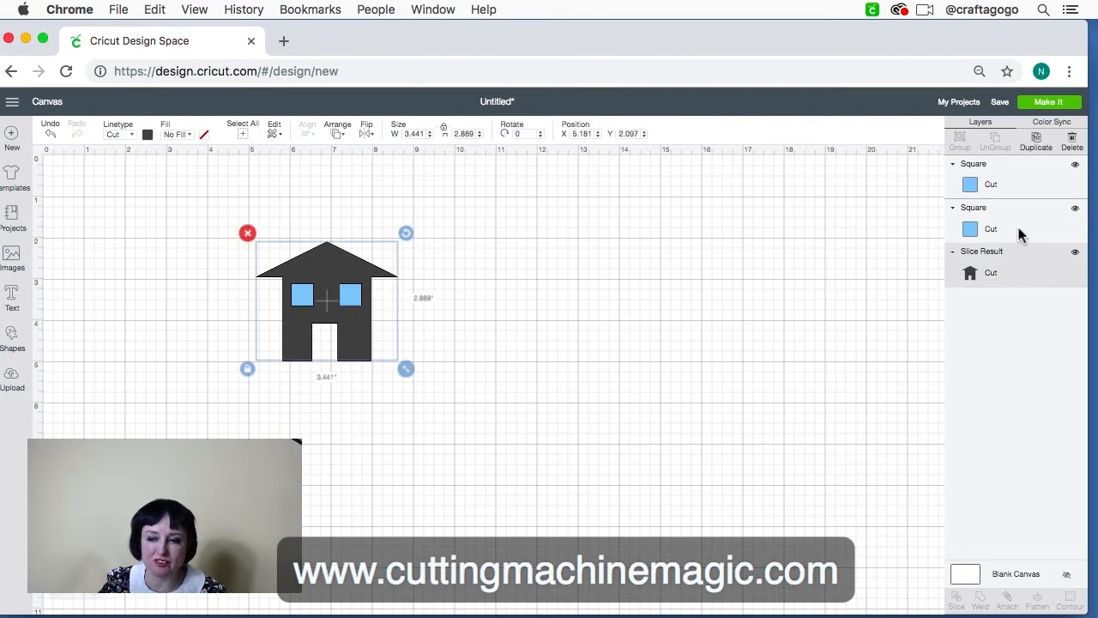
left_click(1019, 234, "shift")
left_click(583, 333)
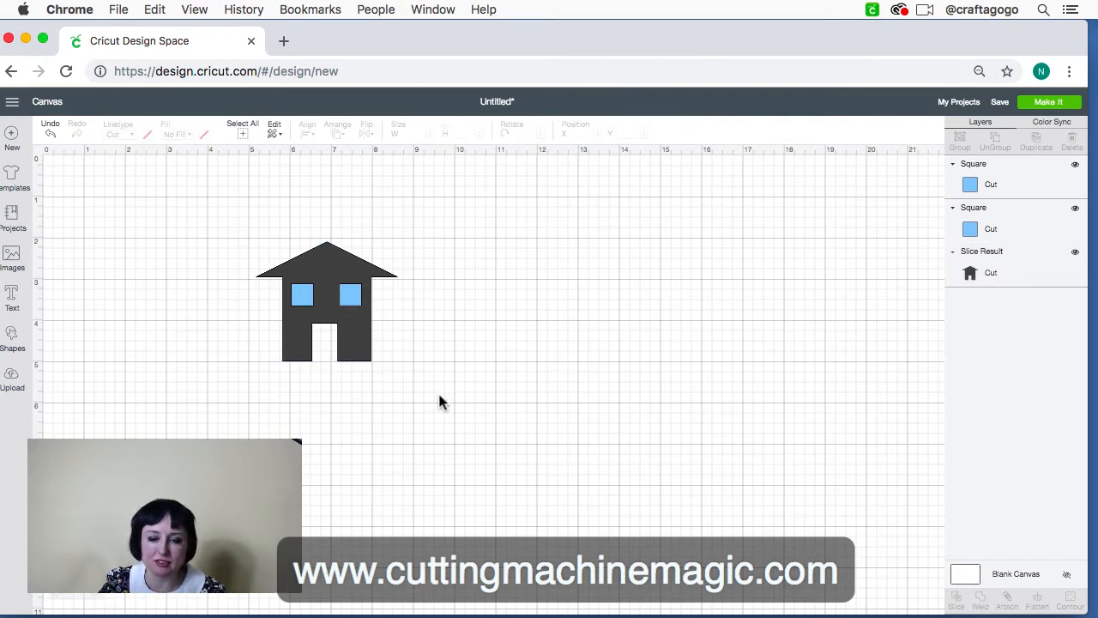
- Slice the right window square out of the house and move the blue and dark cut pieces onto the empty canvas
left_click_drag(424, 419, 326, 212)
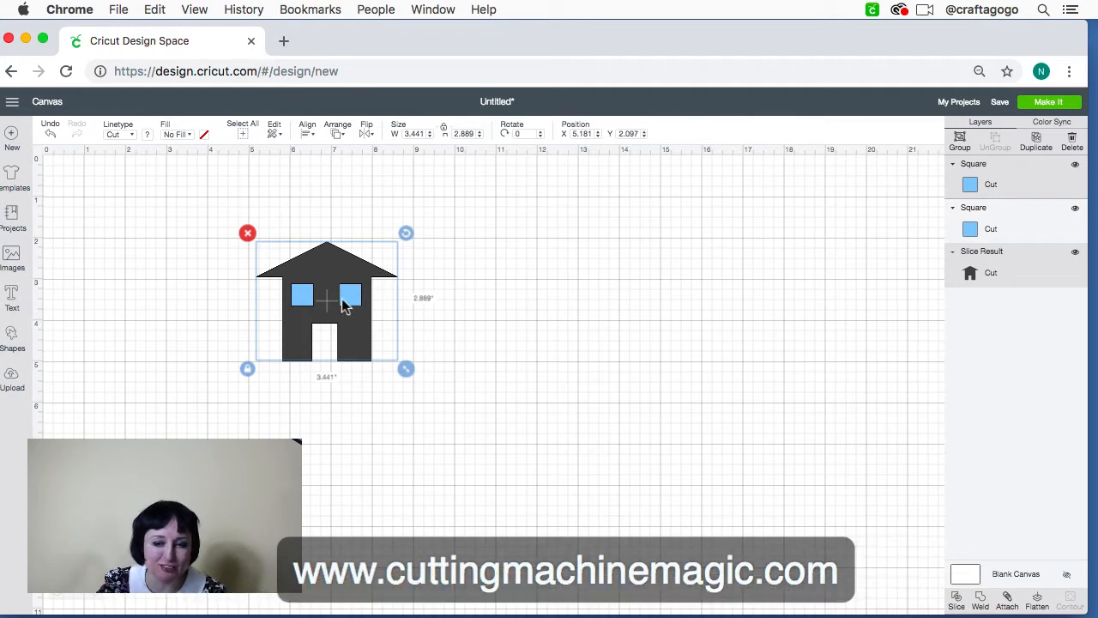
left_click(956, 605)
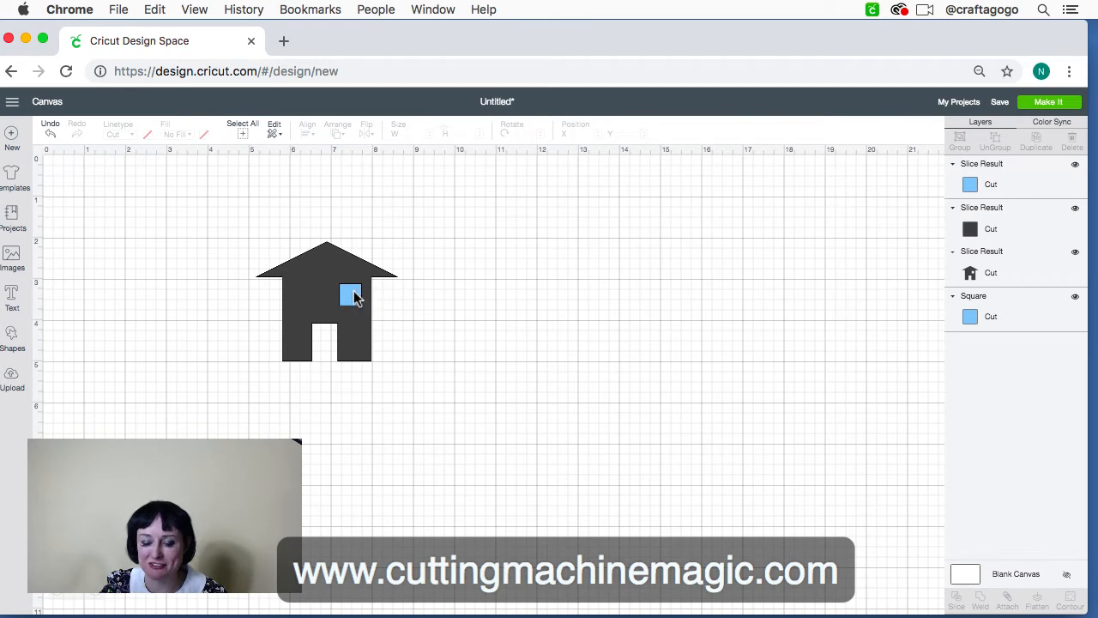
left_click_drag(349, 295, 575, 379)
left_click_drag(348, 300, 554, 300)
left_click(464, 324)
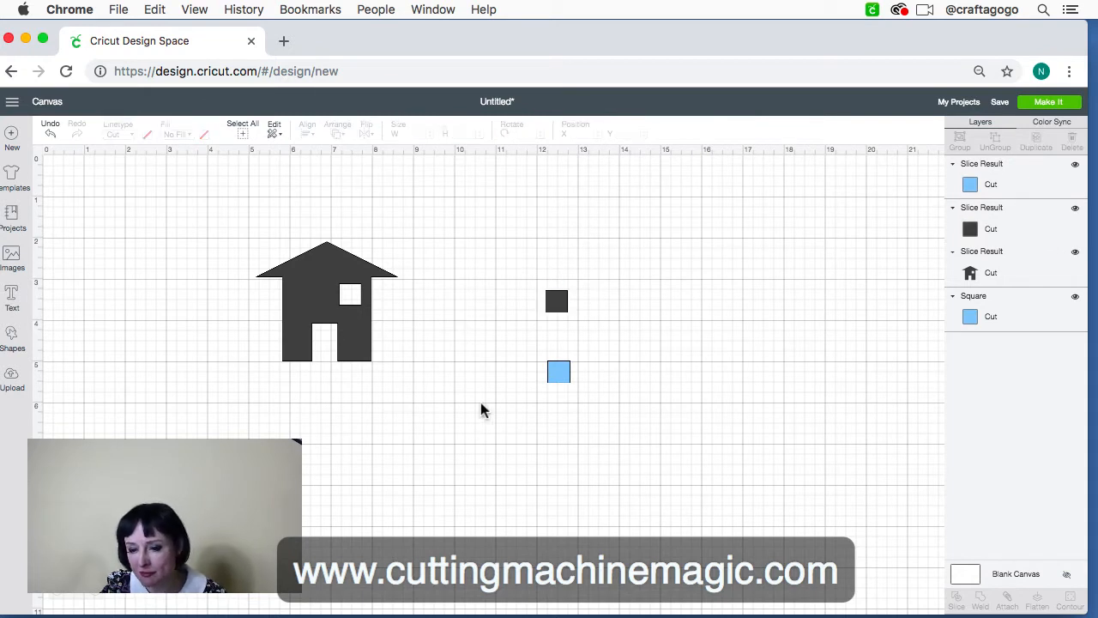
- Send the house layer to the back so the blue left window square lies on top of it
left_click(343, 334)
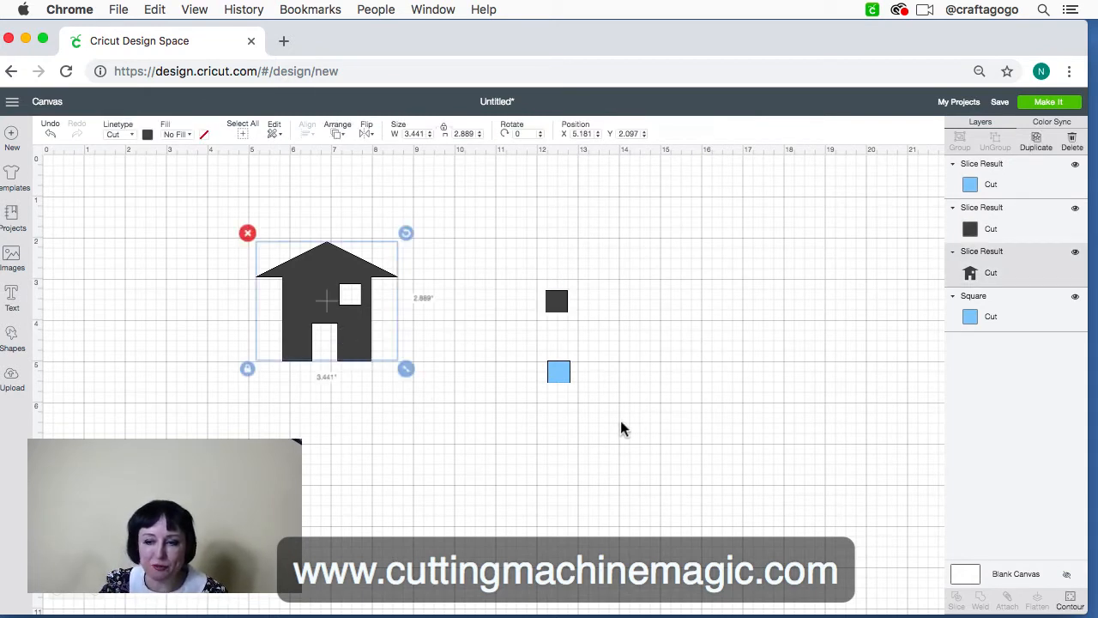
left_click(1002, 181)
left_click(988, 318)
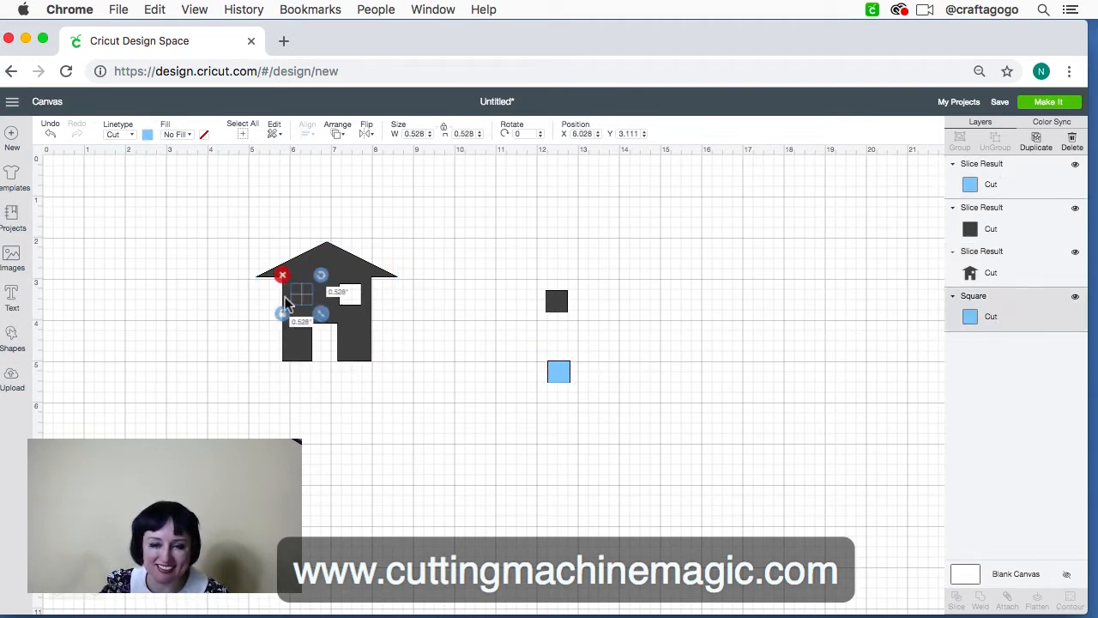
left_click(414, 333)
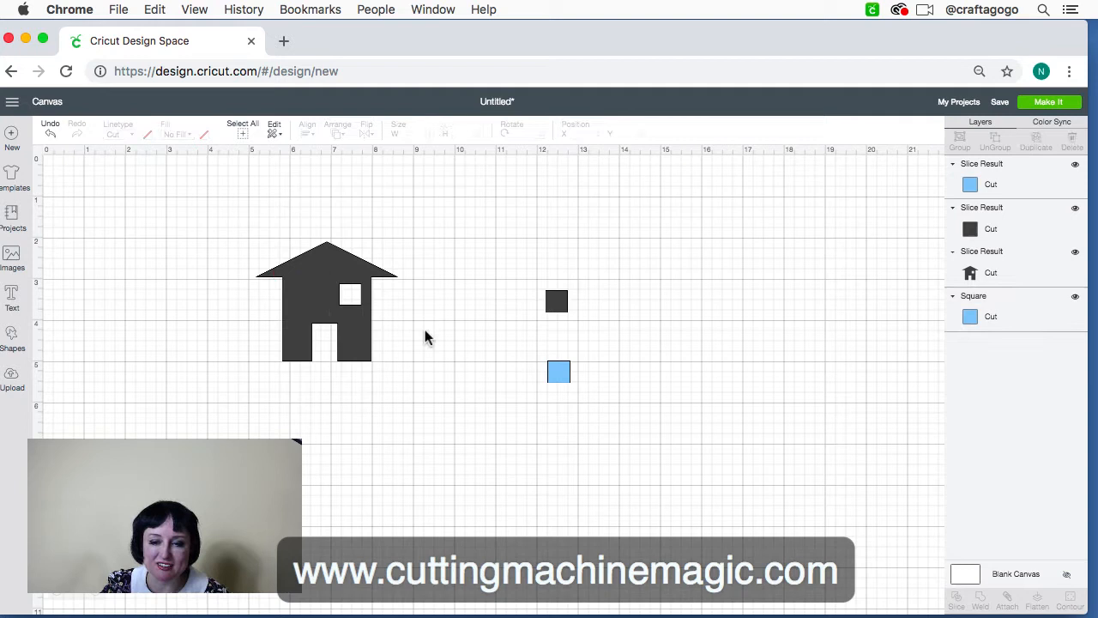
left_click(326, 253)
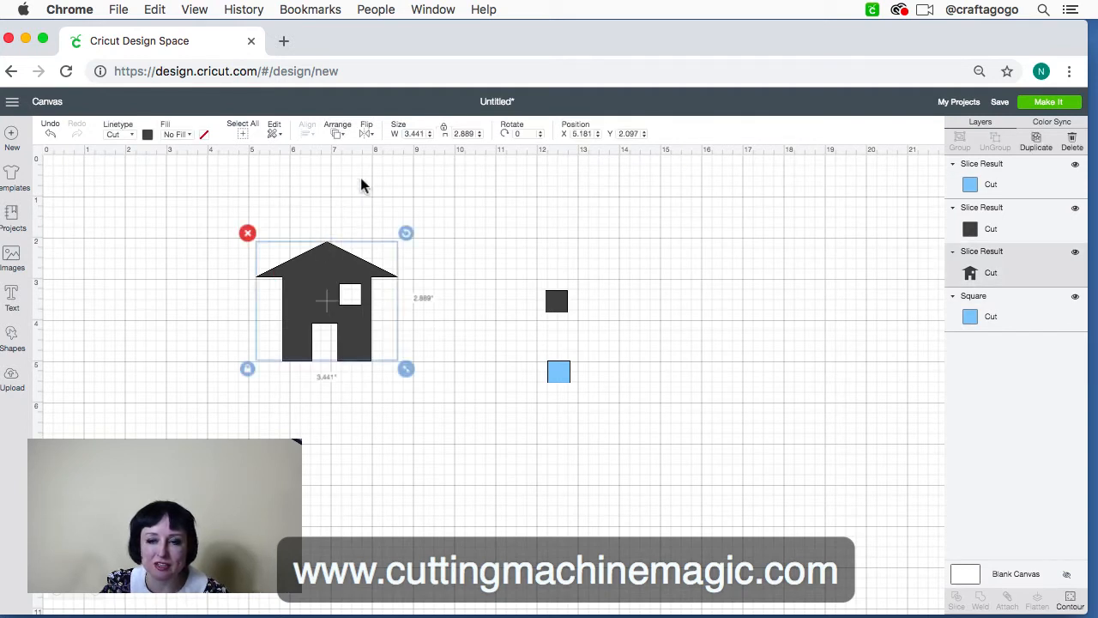
left_click(340, 134)
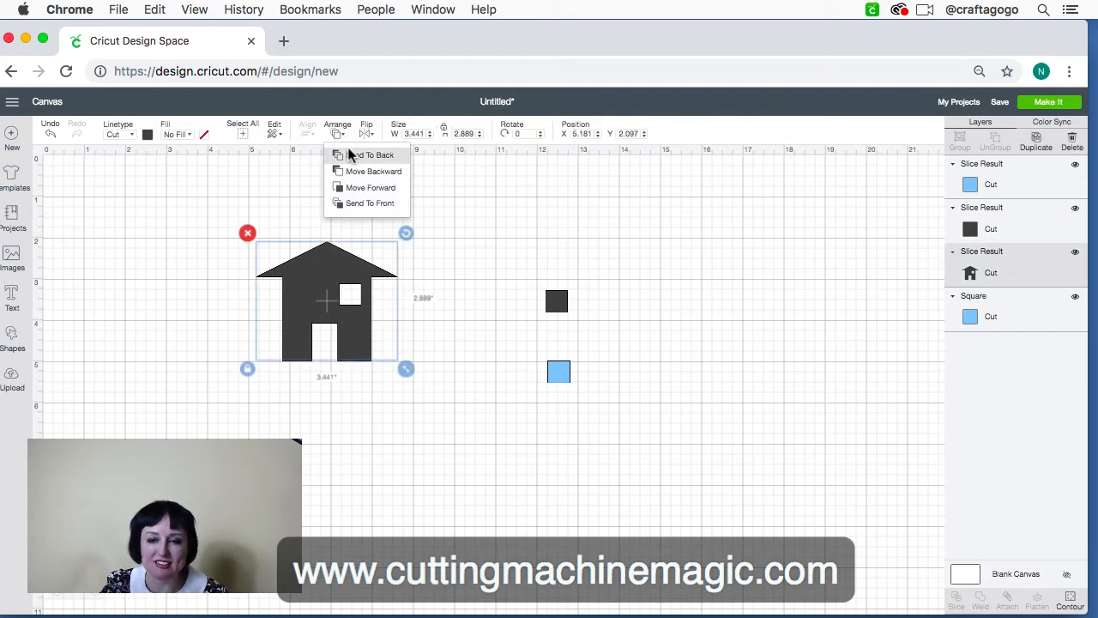
left_click(353, 156)
left_click(424, 242)
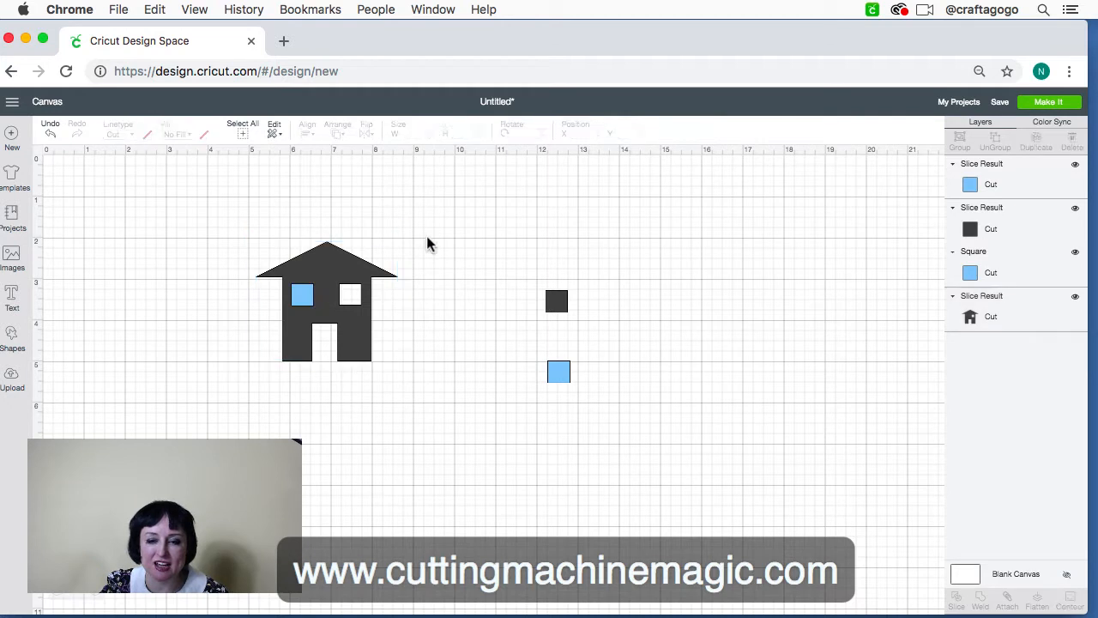
- Slice the left window square out of the house and move its blue and dark cut pieces onto the empty canvas
left_click(303, 300)
left_click(167, 271)
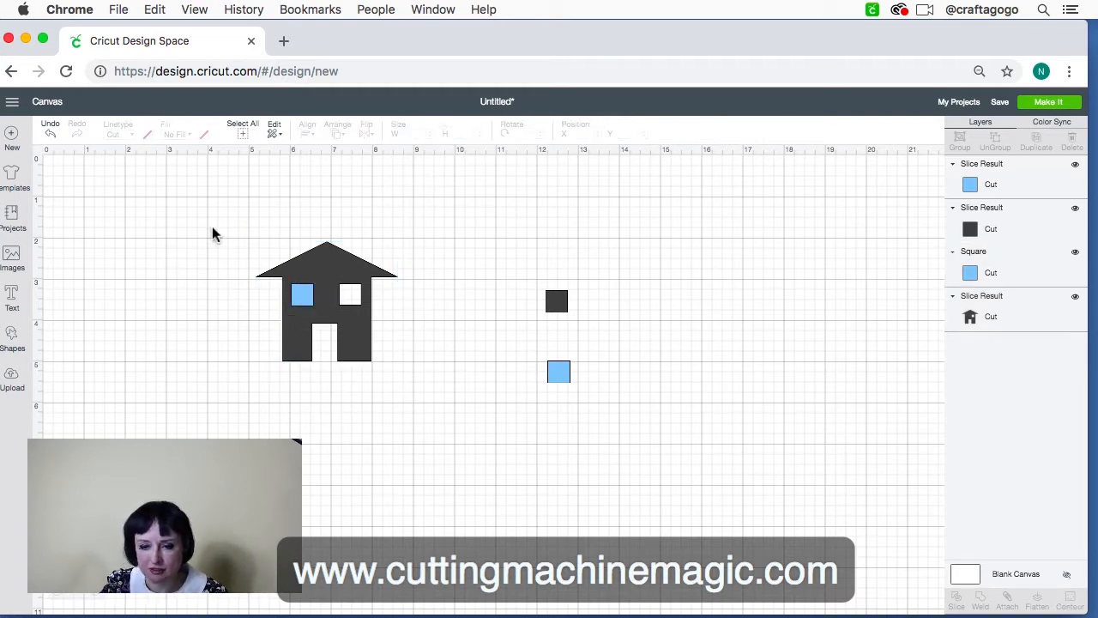
left_click_drag(213, 228, 334, 385)
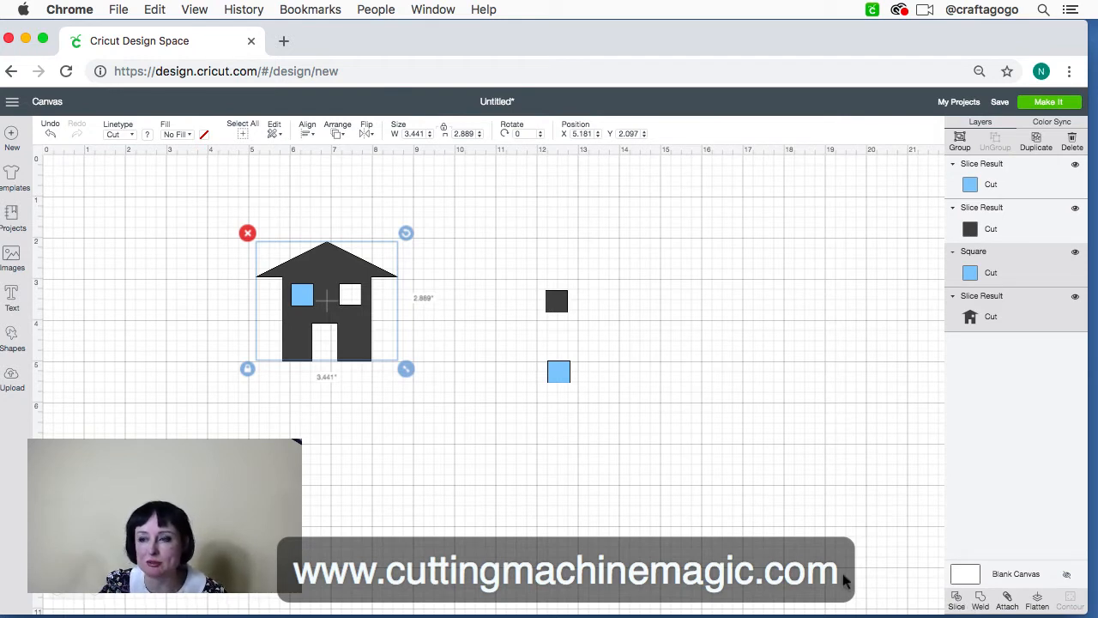
left_click(957, 605)
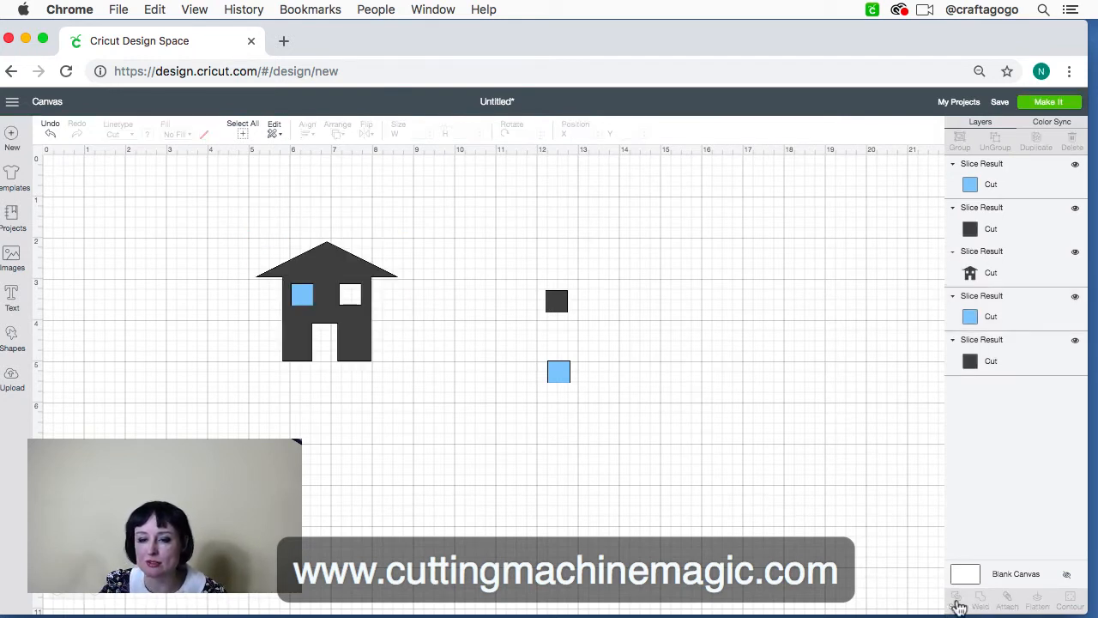
left_click(297, 297)
left_click_drag(297, 297, 579, 225)
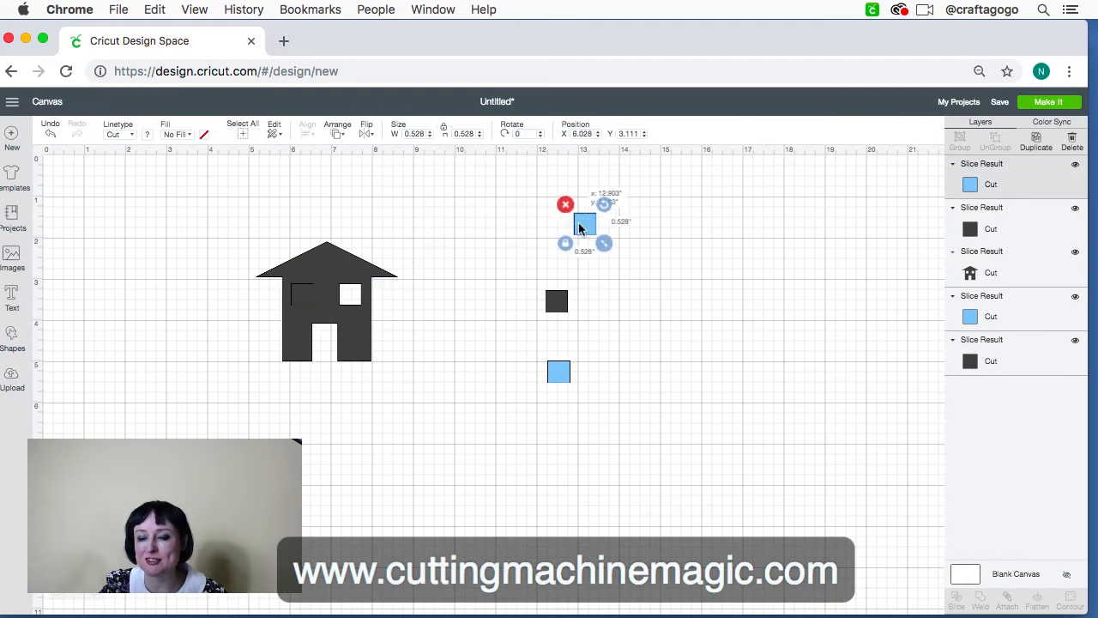
left_click_drag(301, 297, 515, 192)
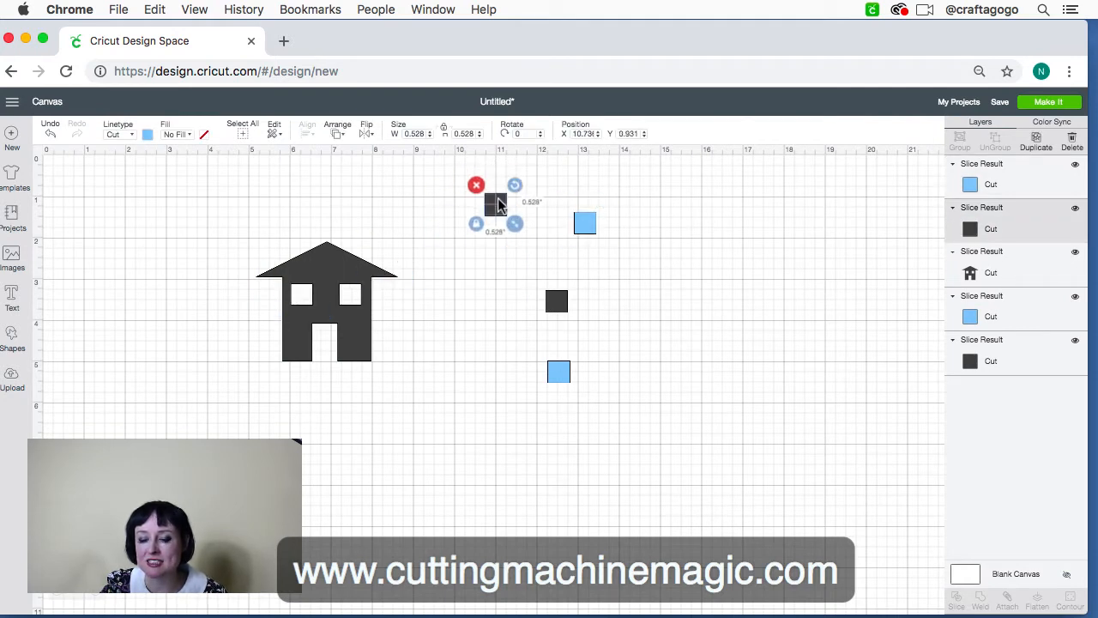
- Delete all four leftover window pieces beside the house
left_click(589, 480)
left_click_drag(476, 182, 476, 178)
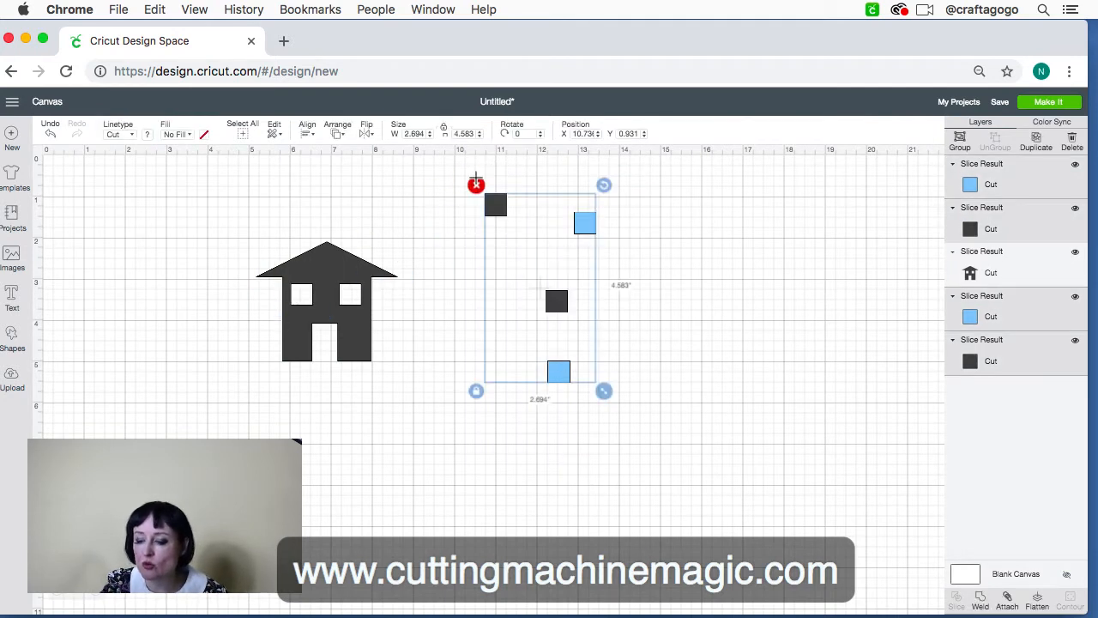
left_click(476, 184)
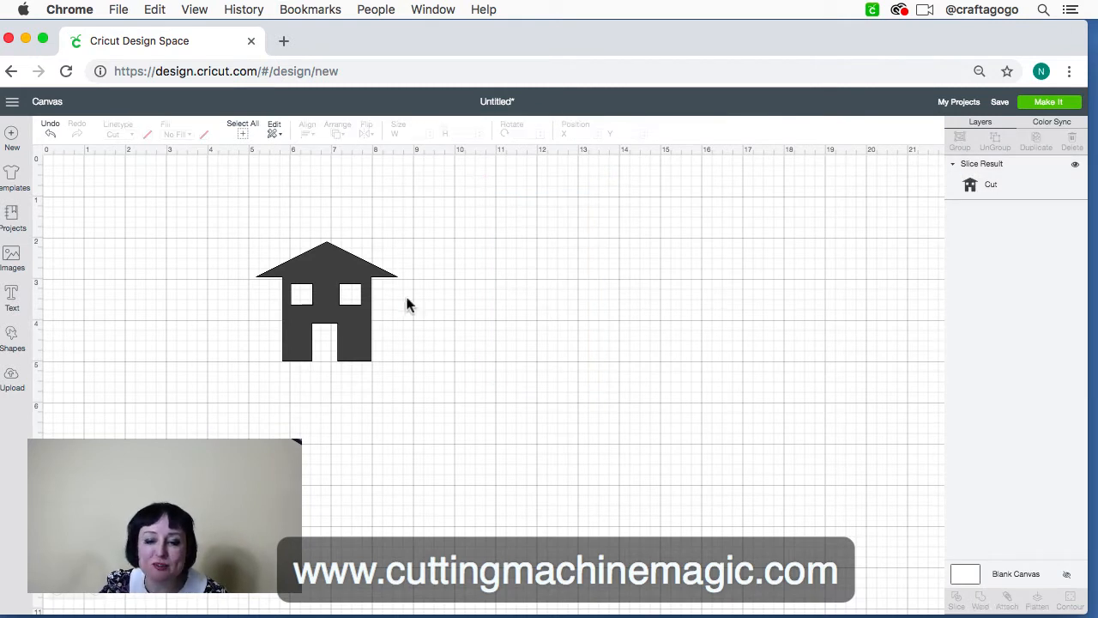
- Move the finished house towards the canvas's upper-left area, to about X 1.97, Y 1.4
left_click_drag(366, 312, 316, 303)
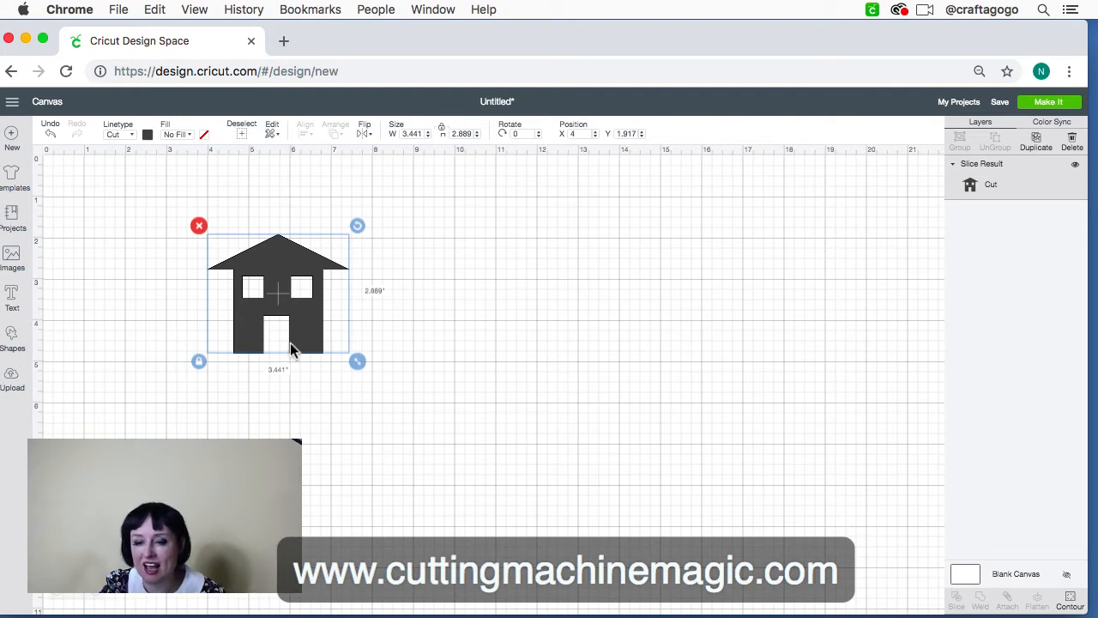
left_click_drag(307, 343, 258, 340)
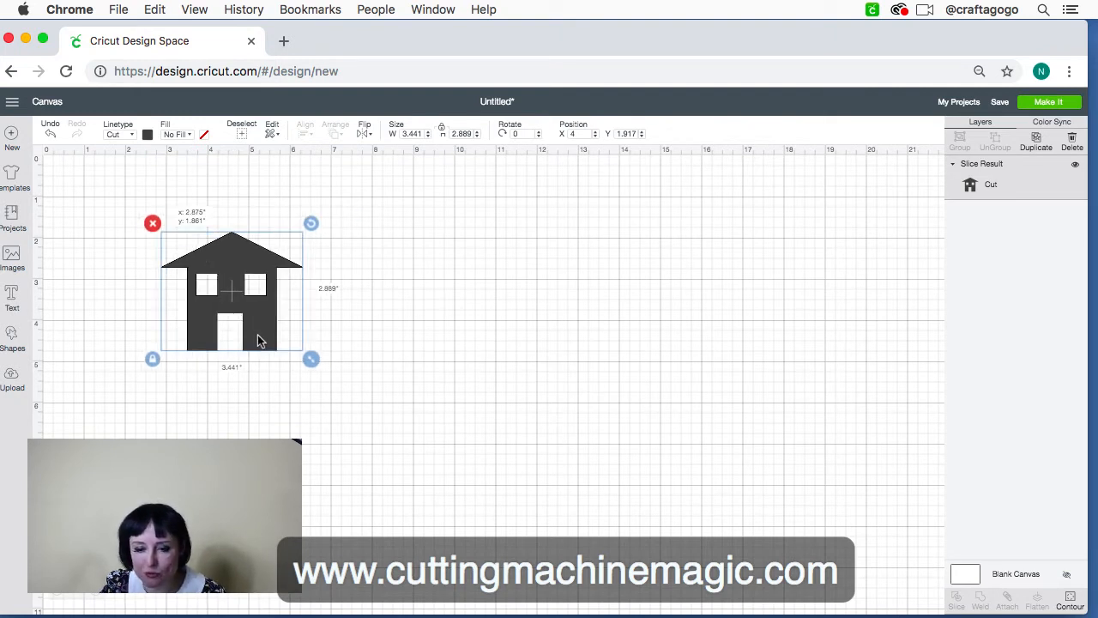
left_click(11, 339)
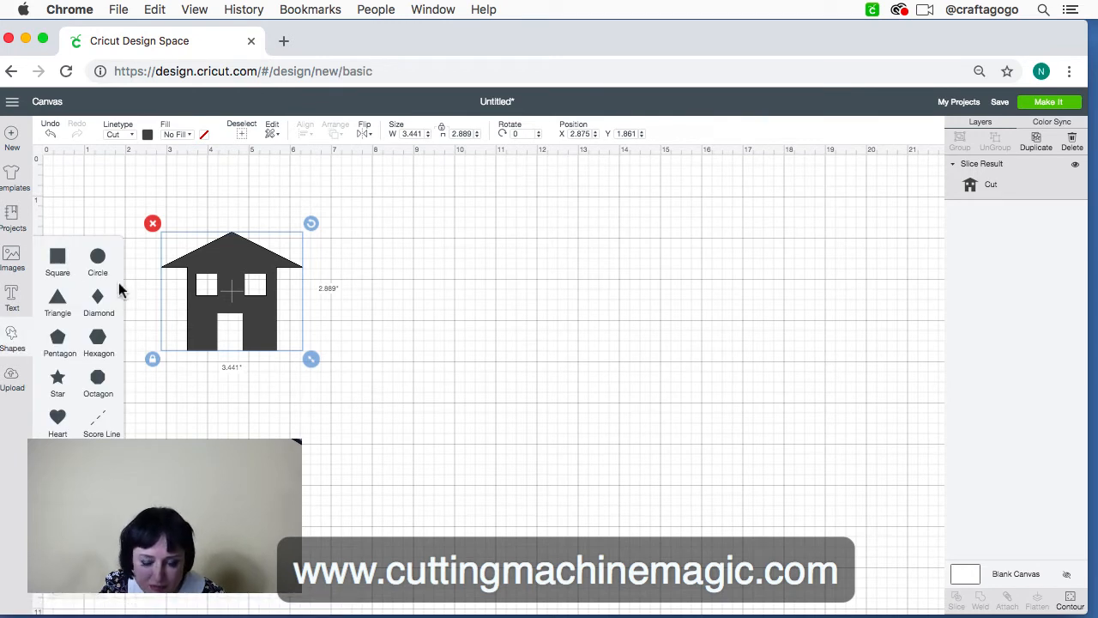
left_click(212, 415)
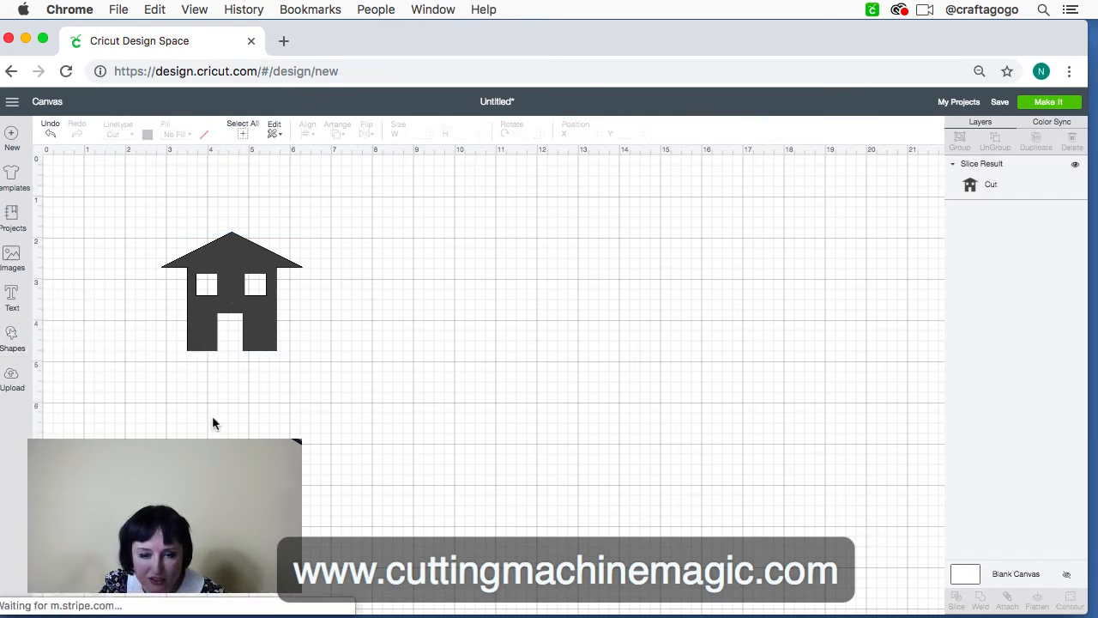
left_click_drag(244, 323, 235, 309)
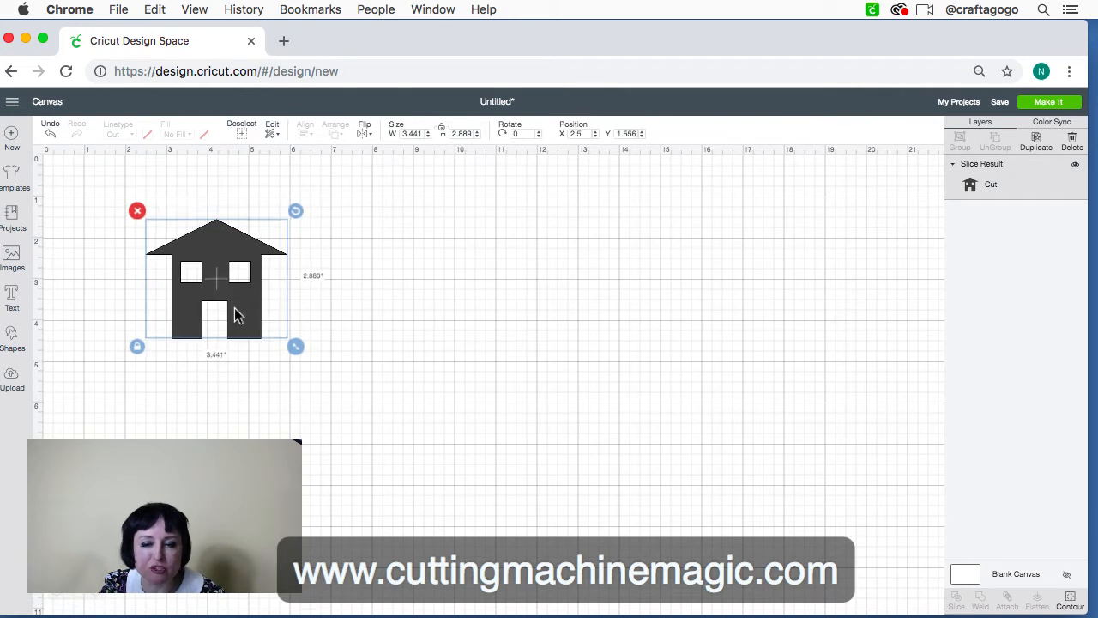
left_click_drag(255, 314, 226, 302)
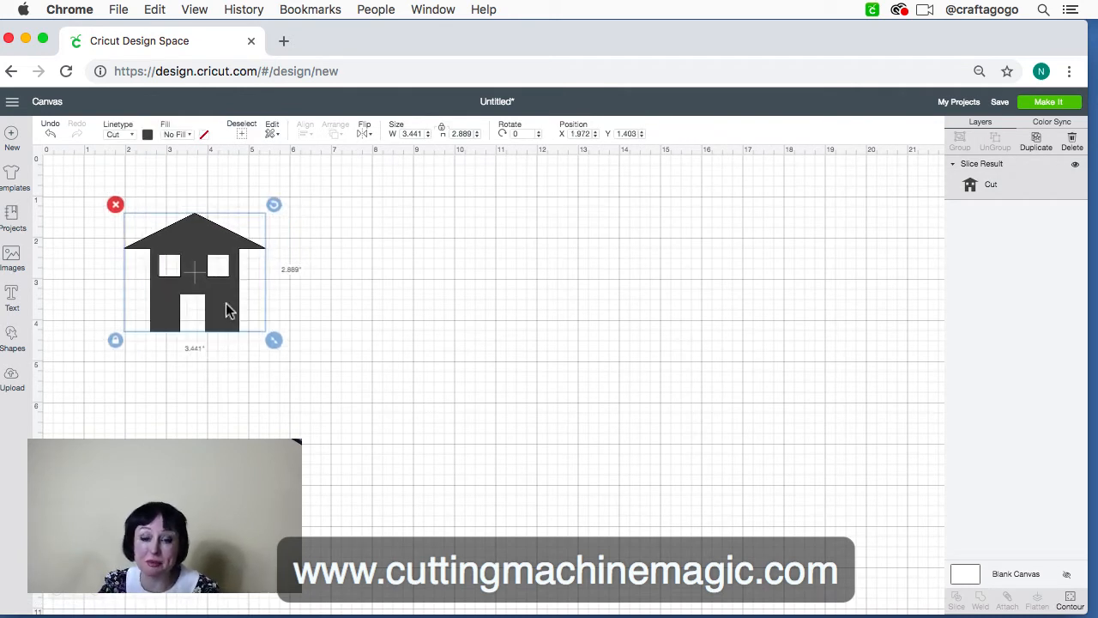
- Open the image library and browse the featured images and their prices
left_click(13, 257)
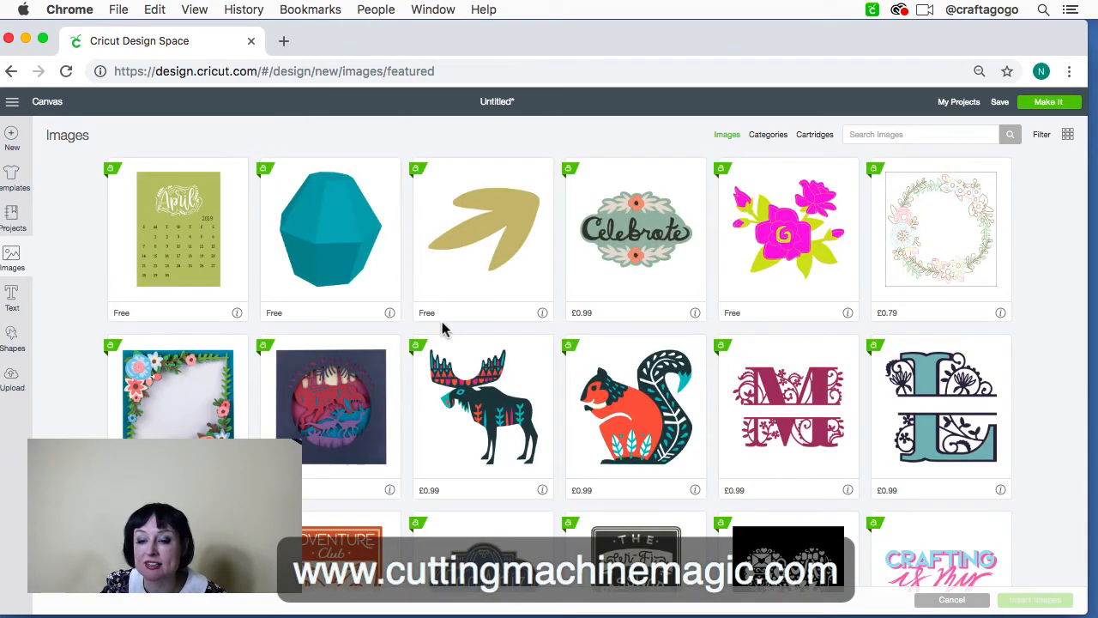
scroll(625, 310, "down", 2)
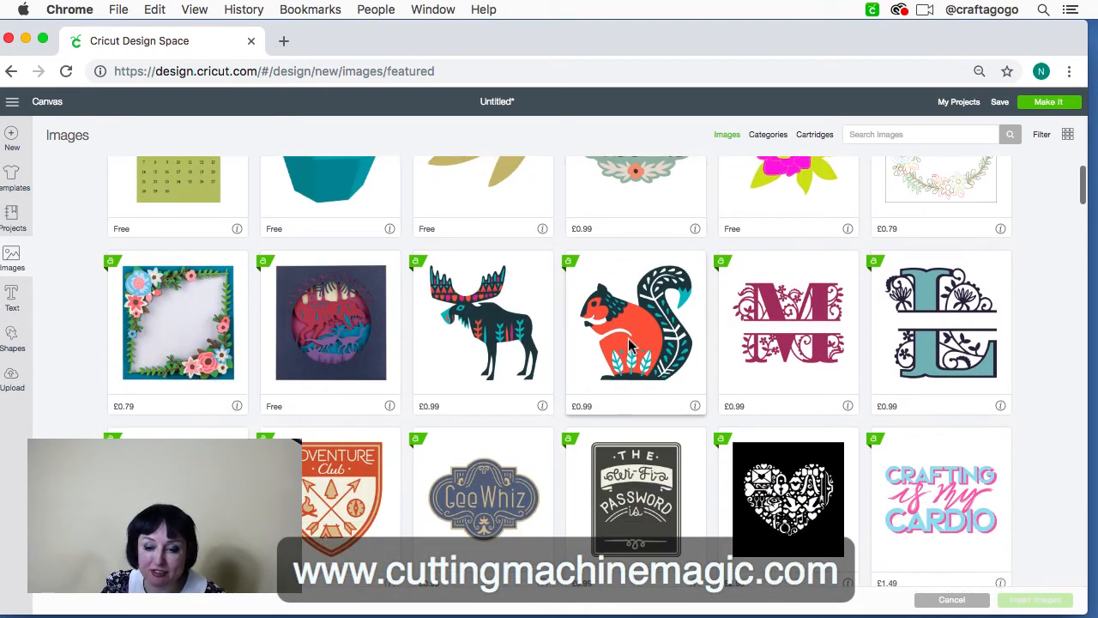
scroll(540, 410, "down", 2)
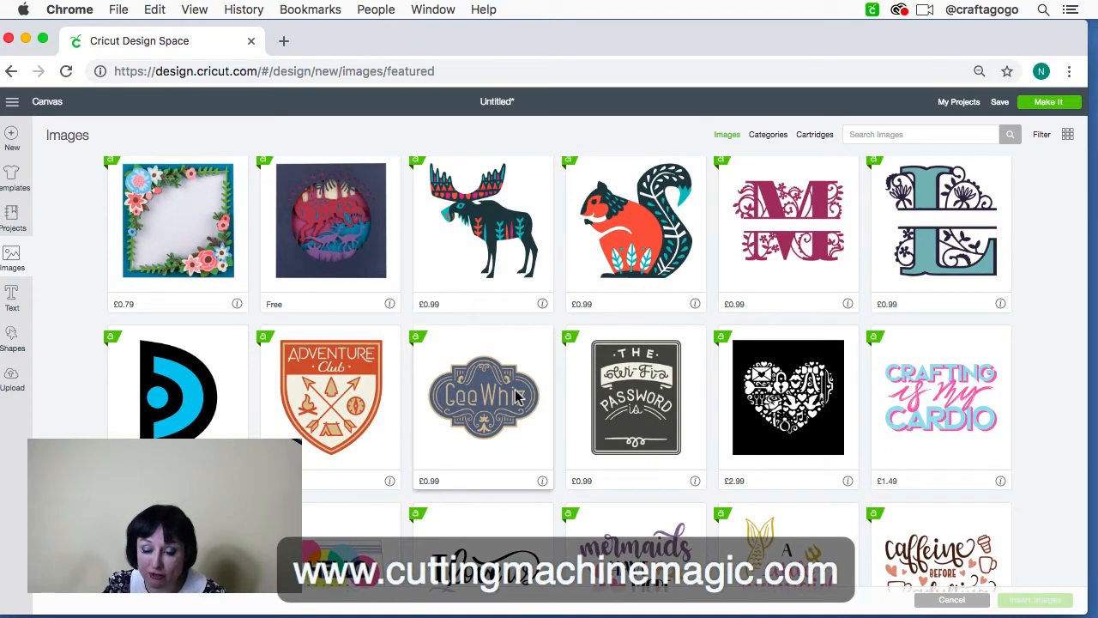
scroll(541, 317, "up", 1)
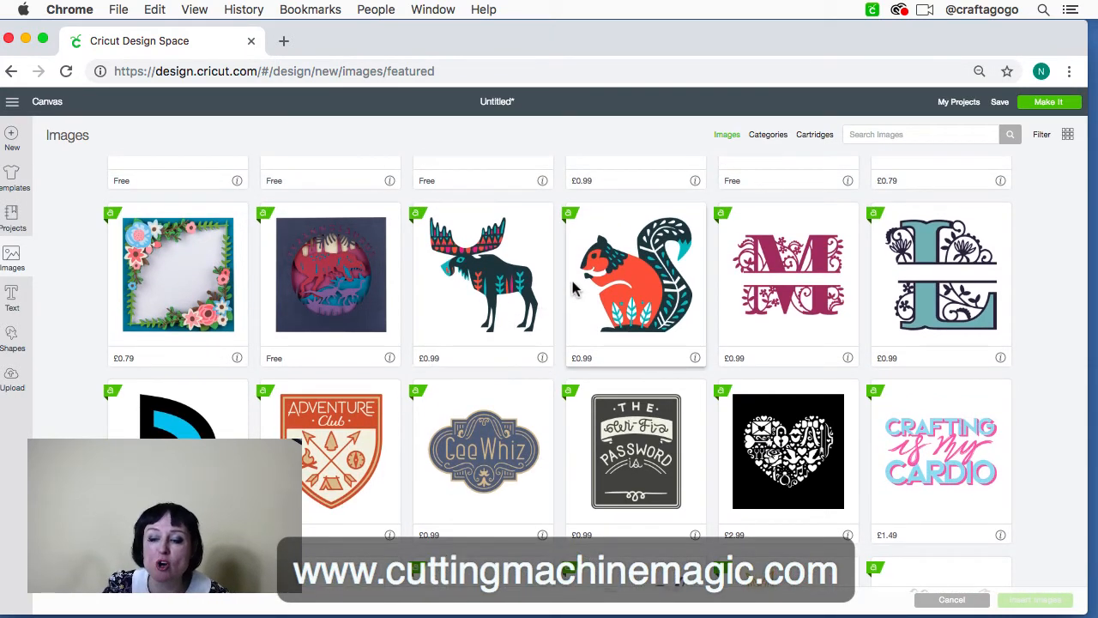
scroll(572, 283, "up", 1)
scroll(572, 289, "up", 2)
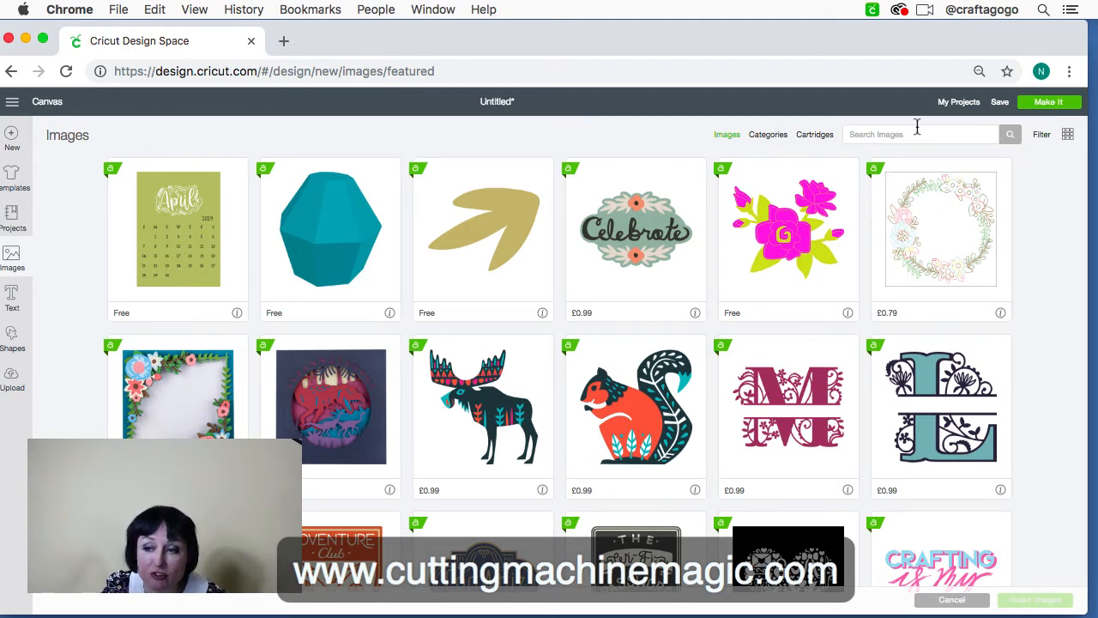
- Filter the image library to Free images and browse through them
left_click(1043, 137)
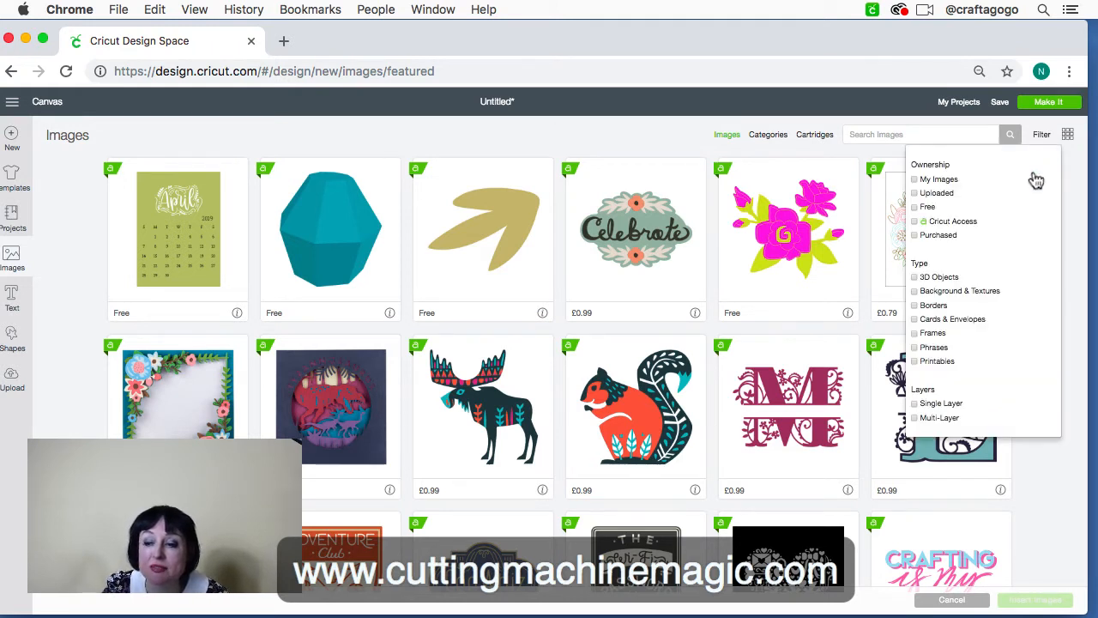
left_click(915, 206)
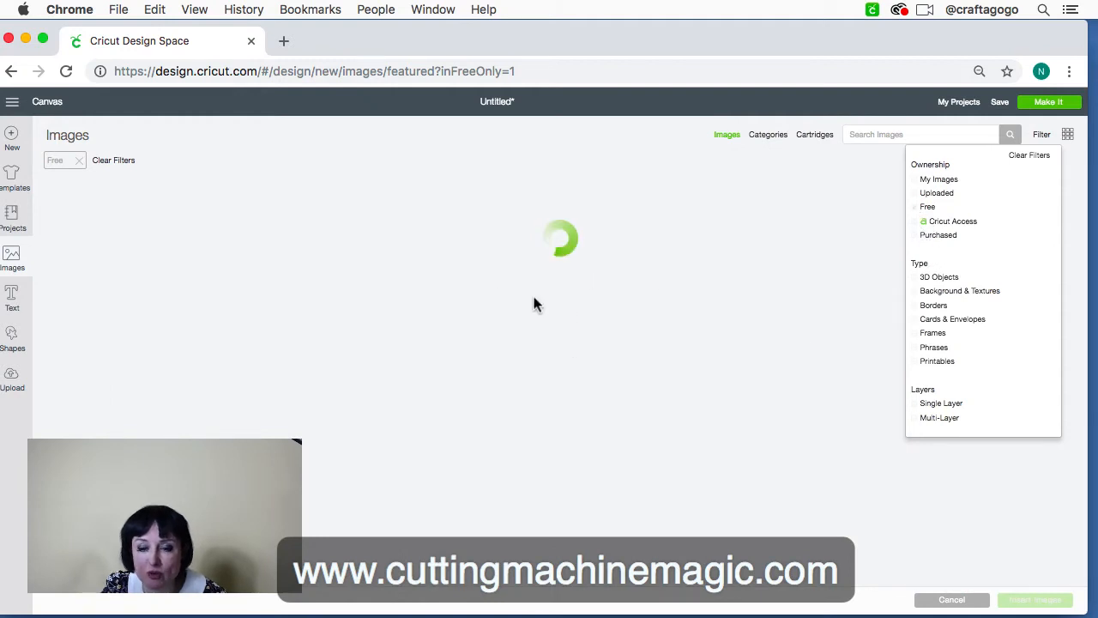
scroll(597, 318, "down", 2)
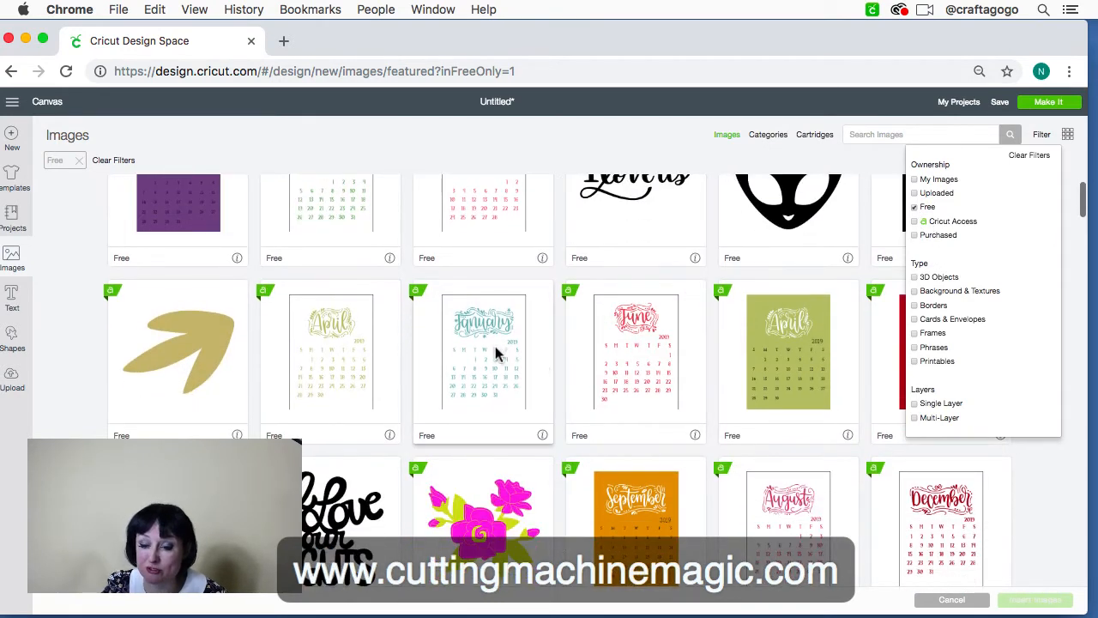
scroll(495, 346, "down", 5)
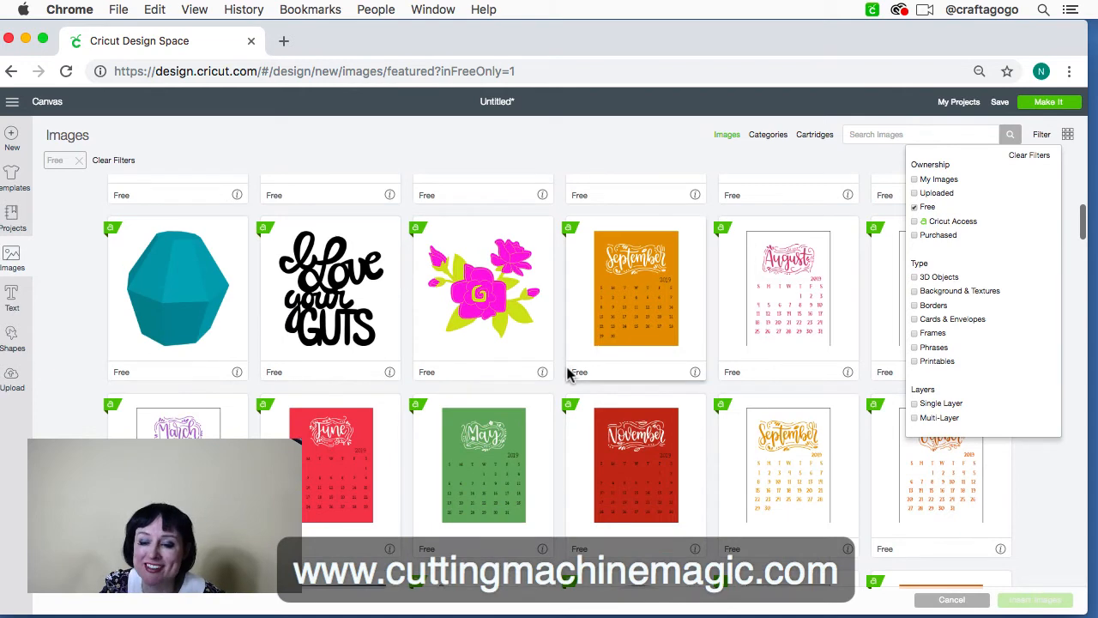
scroll(566, 371, "up", 4)
scroll(512, 355, "up", 3)
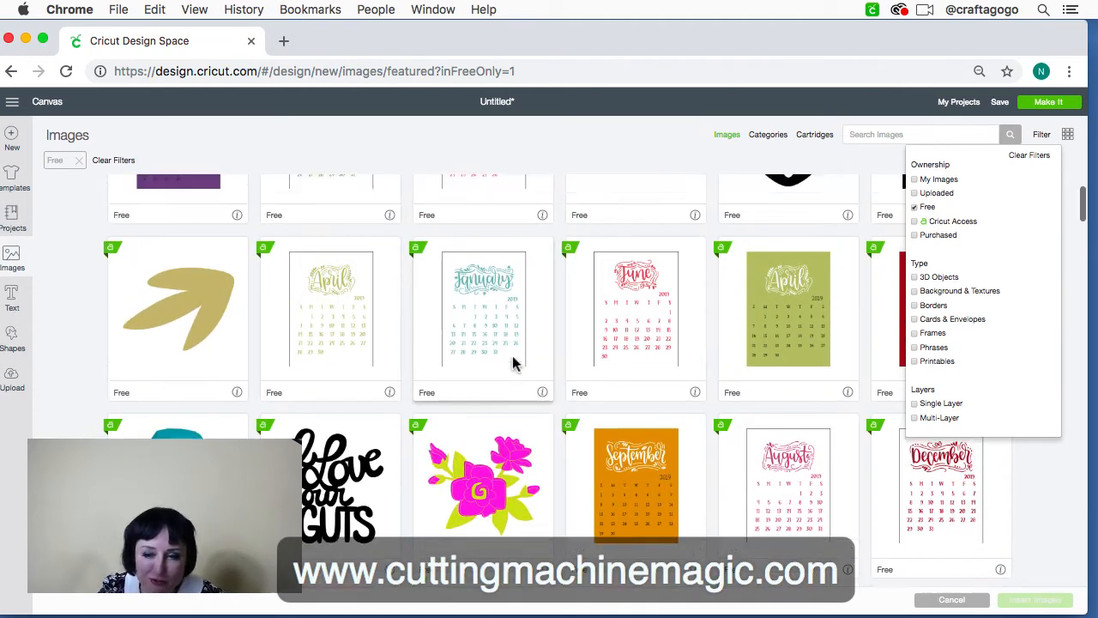
scroll(615, 361, "down", 5)
scroll(614, 361, "down", 12)
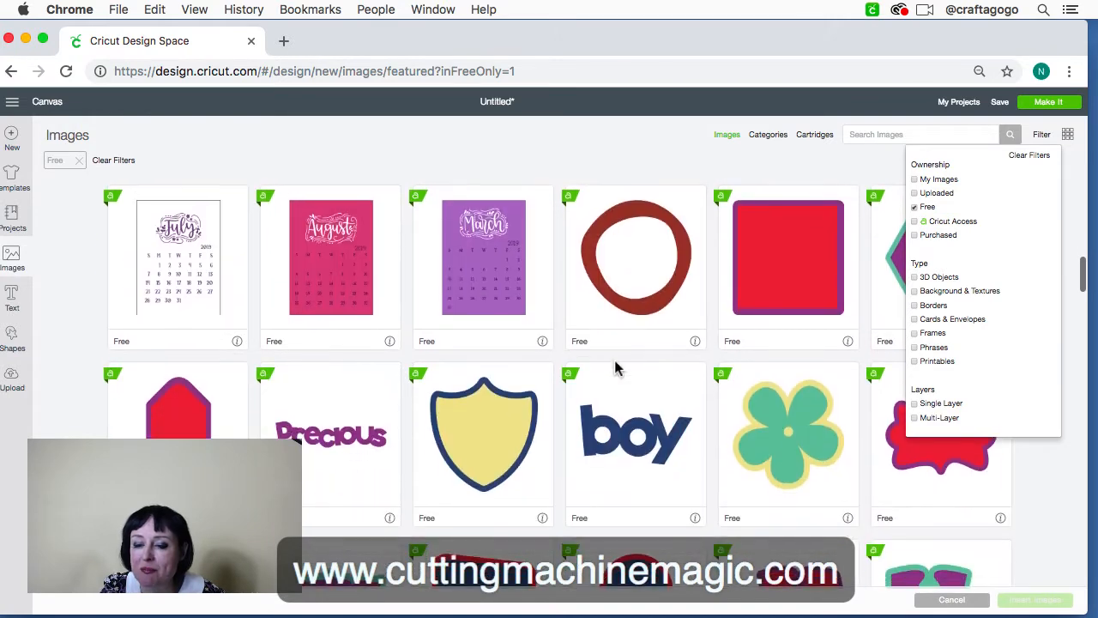
- Search the free images for "house"
left_click(892, 134)
type("h")
key("Return")
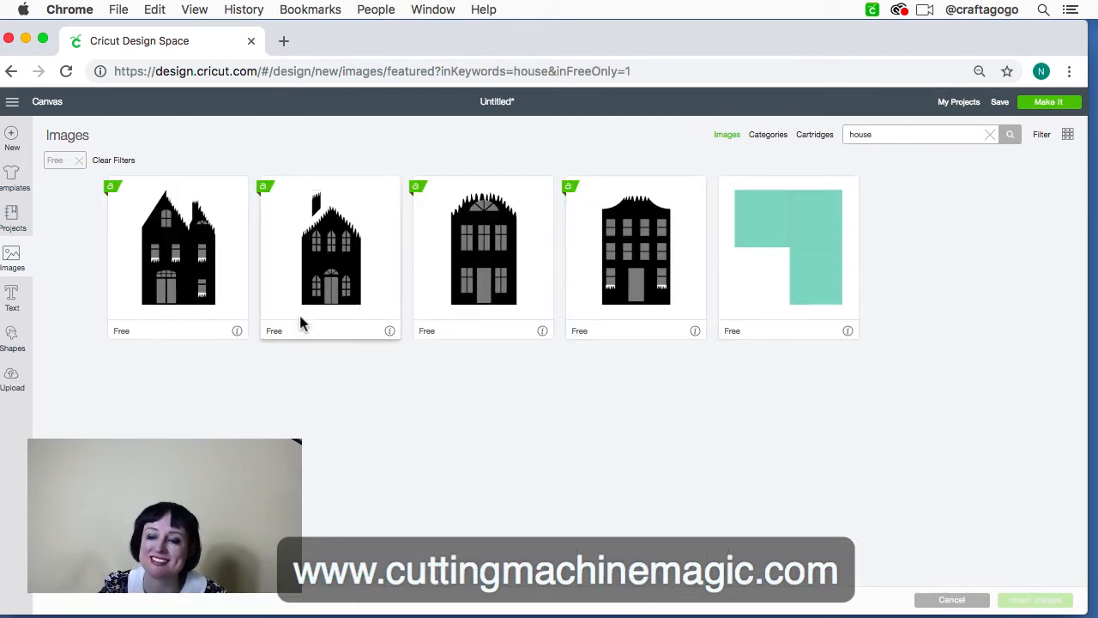
- Select the four black house images and insert them onto the canvas
left_click(202, 261)
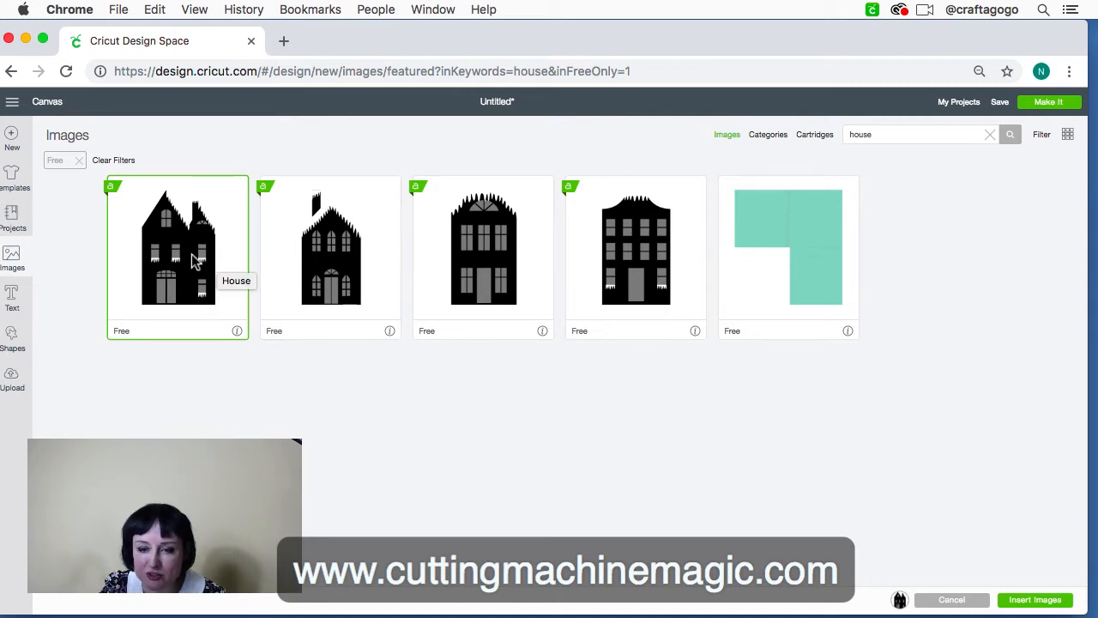
left_click(225, 247)
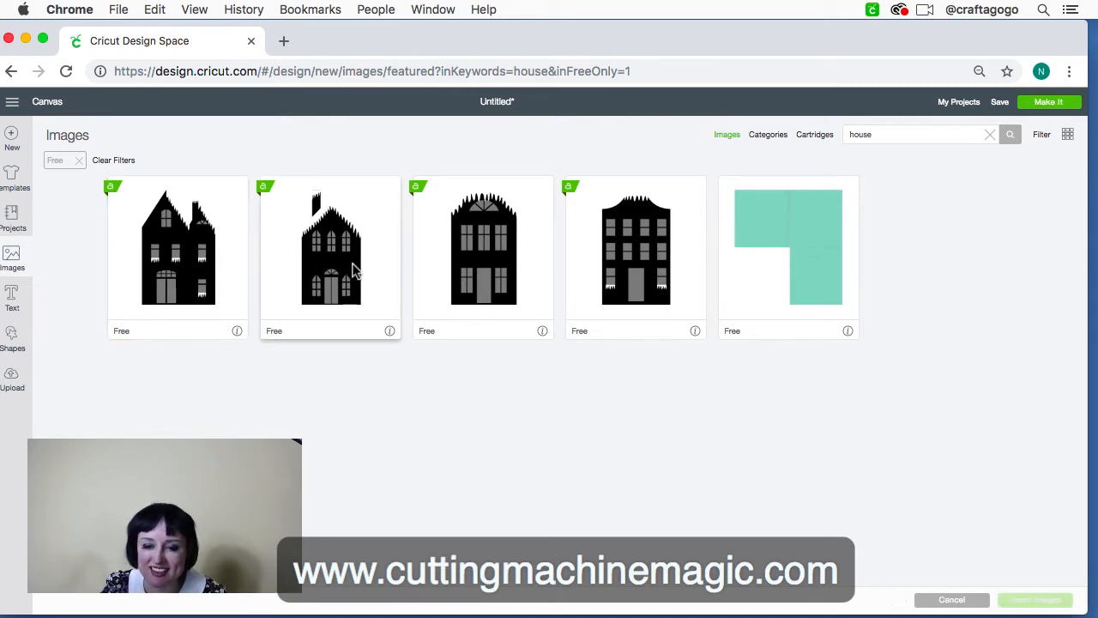
left_click(206, 270)
left_click(296, 266)
left_click(500, 265)
left_click(652, 279)
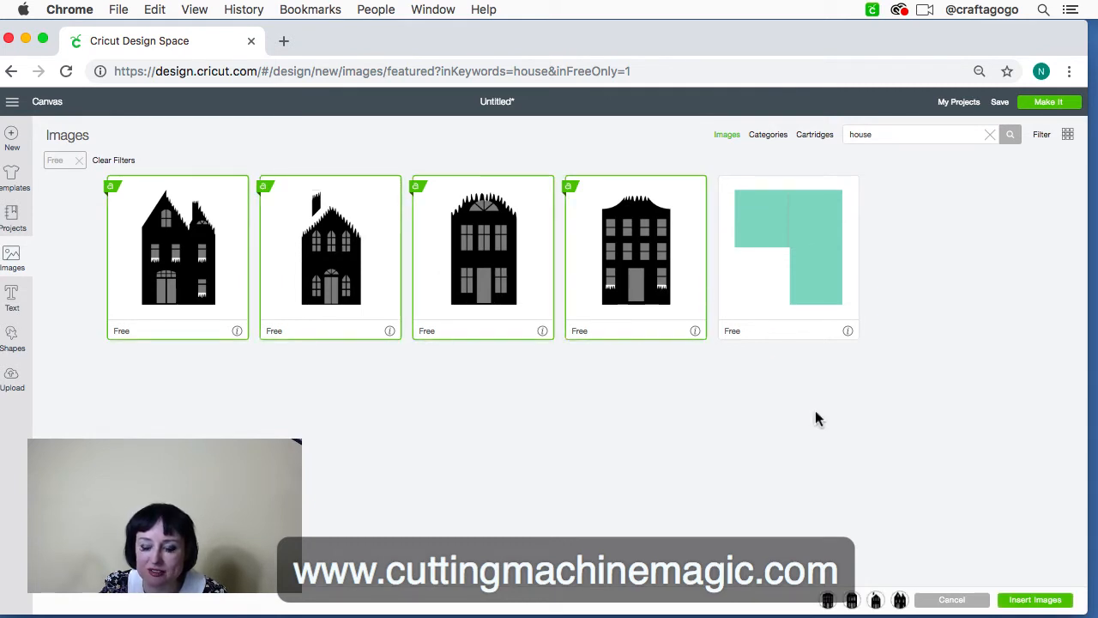
left_click(1034, 601)
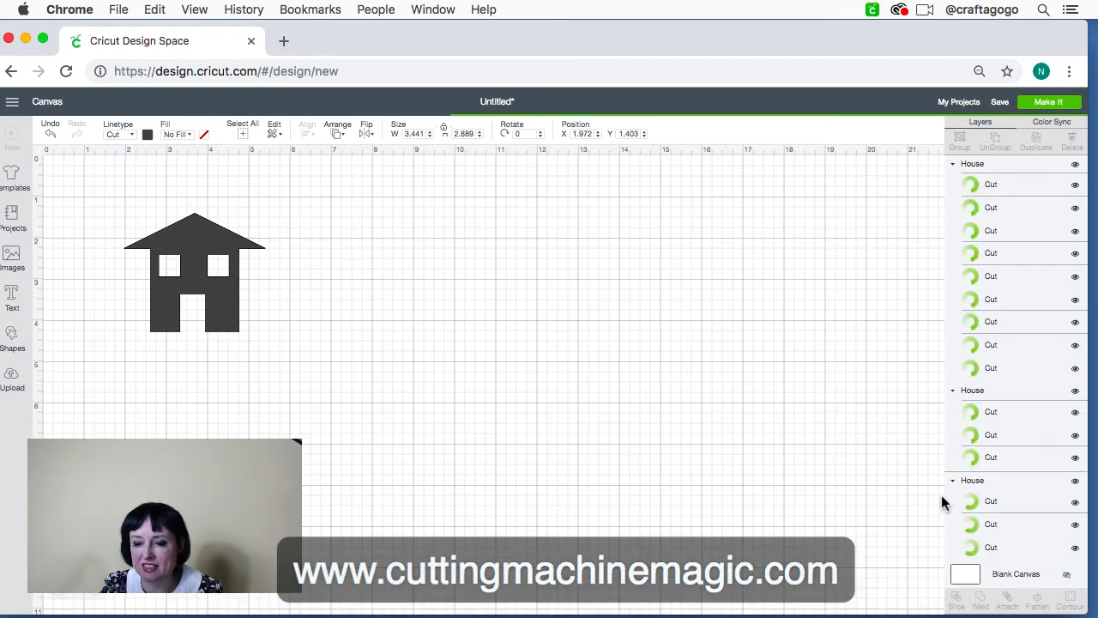
- Pull three of the overlapping inserted houses apart onto empty areas of the canvas
scroll(689, 366, "down", 3)
scroll(689, 366, "up", 2)
left_click_drag(246, 366, 606, 368)
left_click_drag(195, 355, 372, 274)
left_click_drag(232, 343, 690, 291)
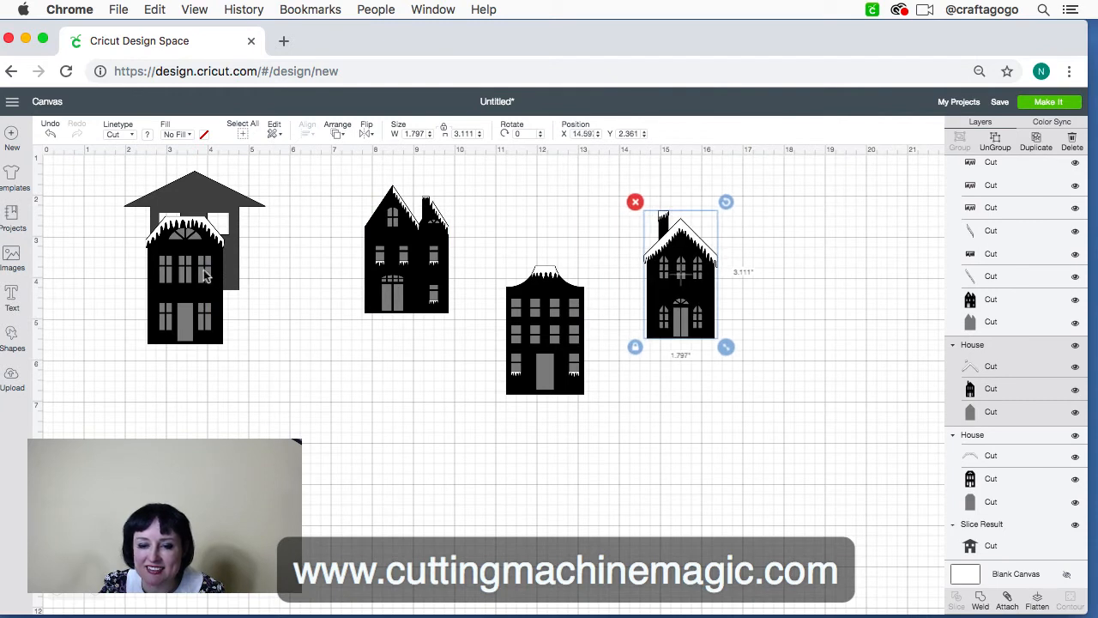
- Line up the simple house and the four inserted houses in one row across the canvas
left_click_drag(206, 275, 327, 263)
left_click_drag(228, 245, 189, 302)
left_click(343, 293)
left_click(418, 245)
left_click_drag(573, 322, 538, 244)
left_click_drag(672, 284, 598, 262)
left_click_drag(325, 258, 330, 242)
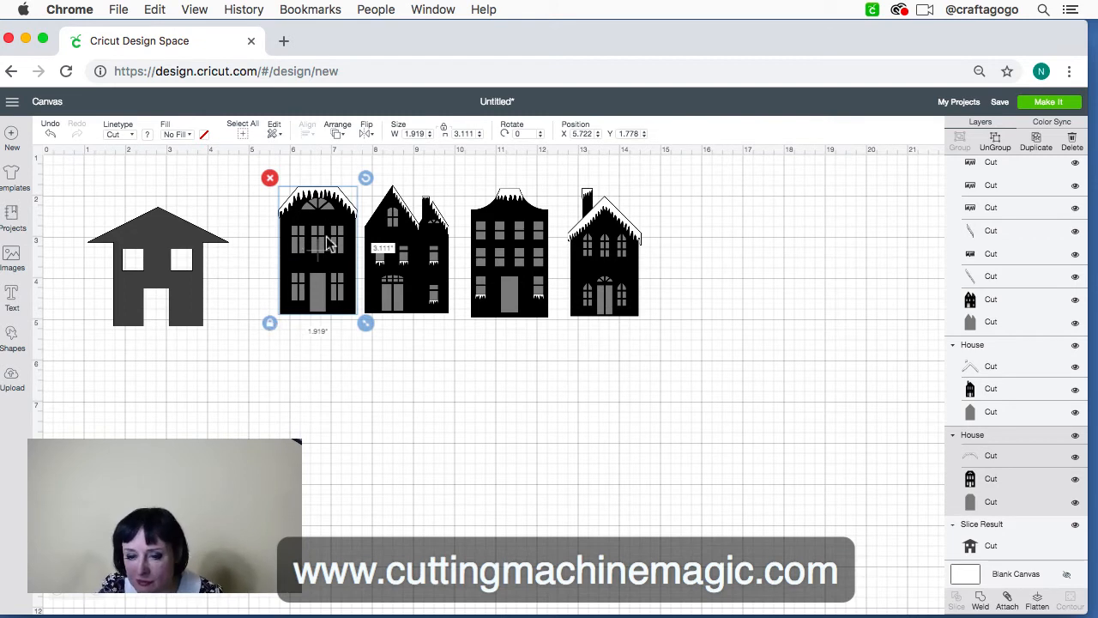
- Set the two rightmost houses side by side and place the arched-window house apart at about X 5.1, Y 1.9
scroll(403, 302, "down", 2)
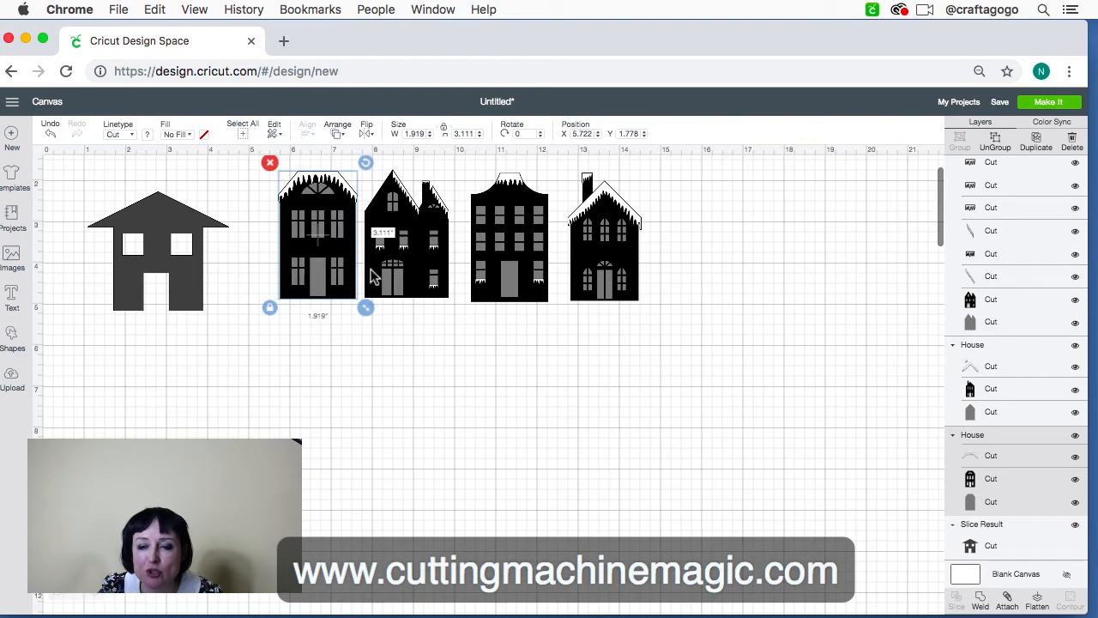
scroll(277, 282, "up", 2)
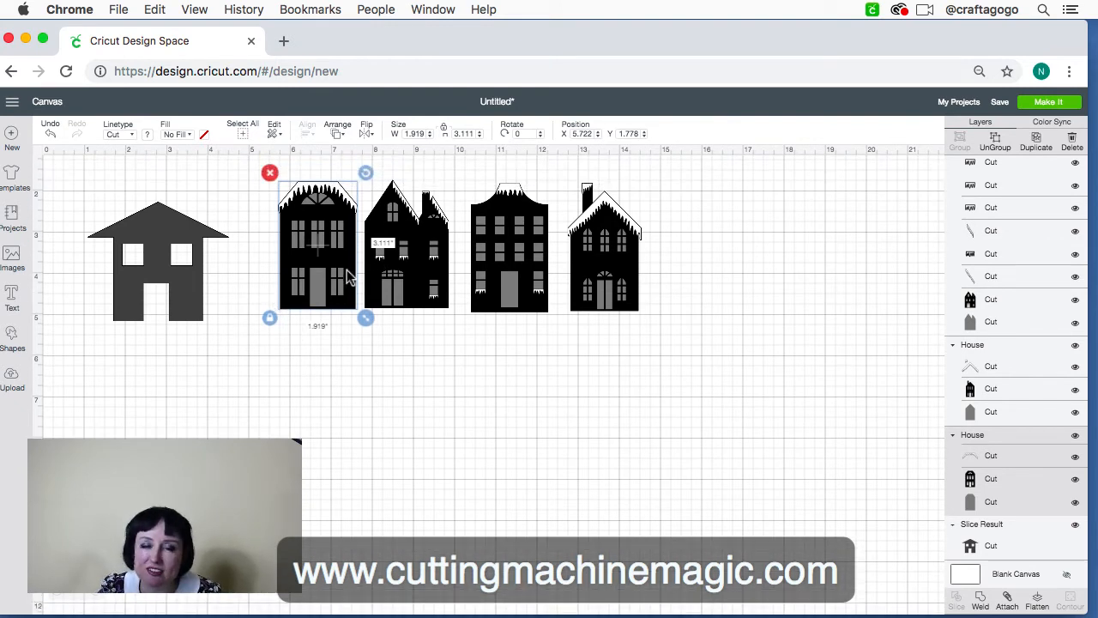
left_click_drag(346, 246, 357, 246)
left_click_drag(536, 275, 563, 276)
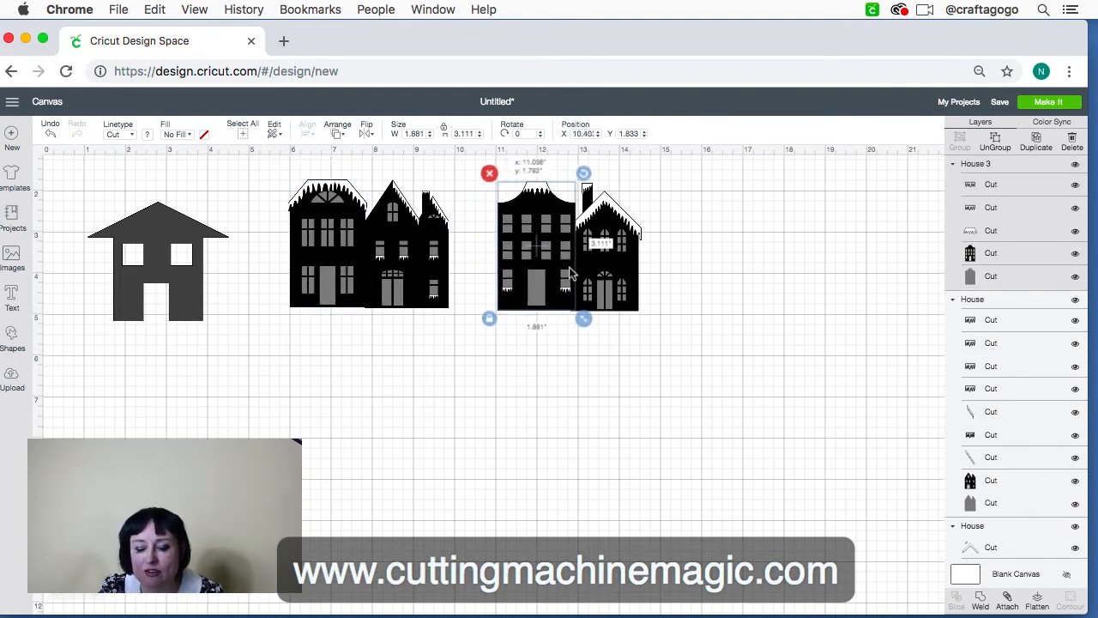
left_click_drag(339, 238, 302, 239)
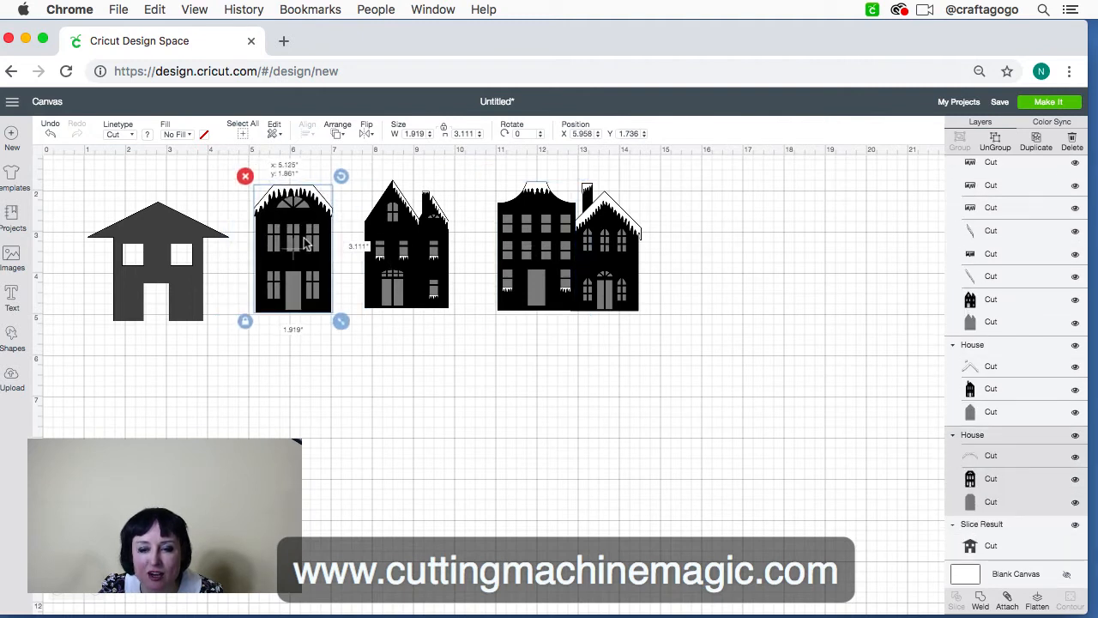
- Ungroup the arched-window house and move its snow trim and black facade below the row, away from the grey backing
left_click(342, 399)
left_click(277, 294)
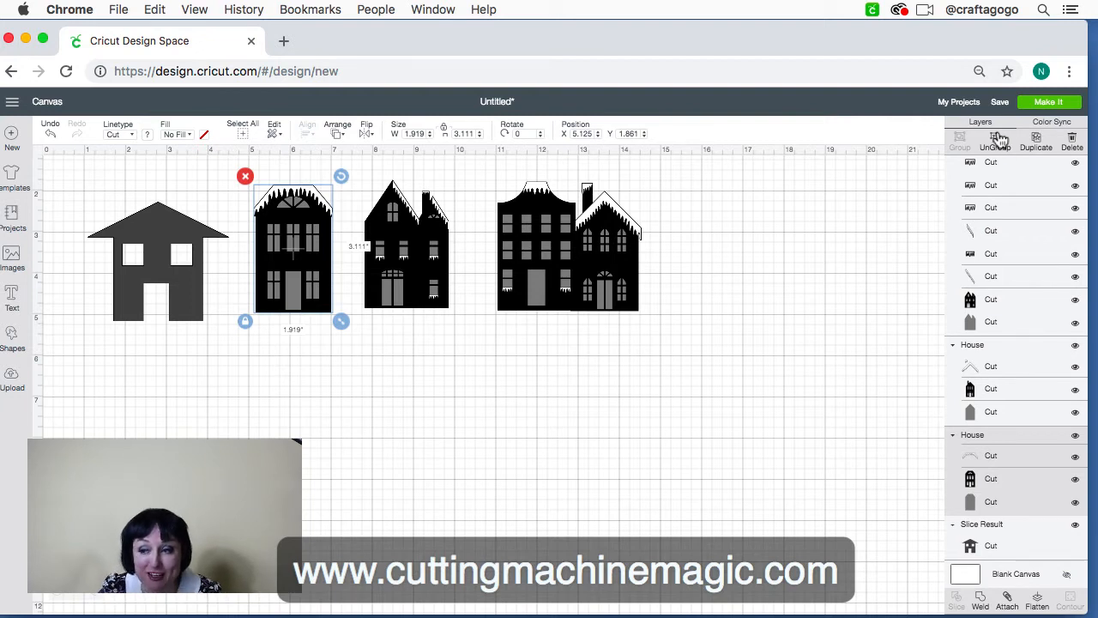
left_click(996, 140)
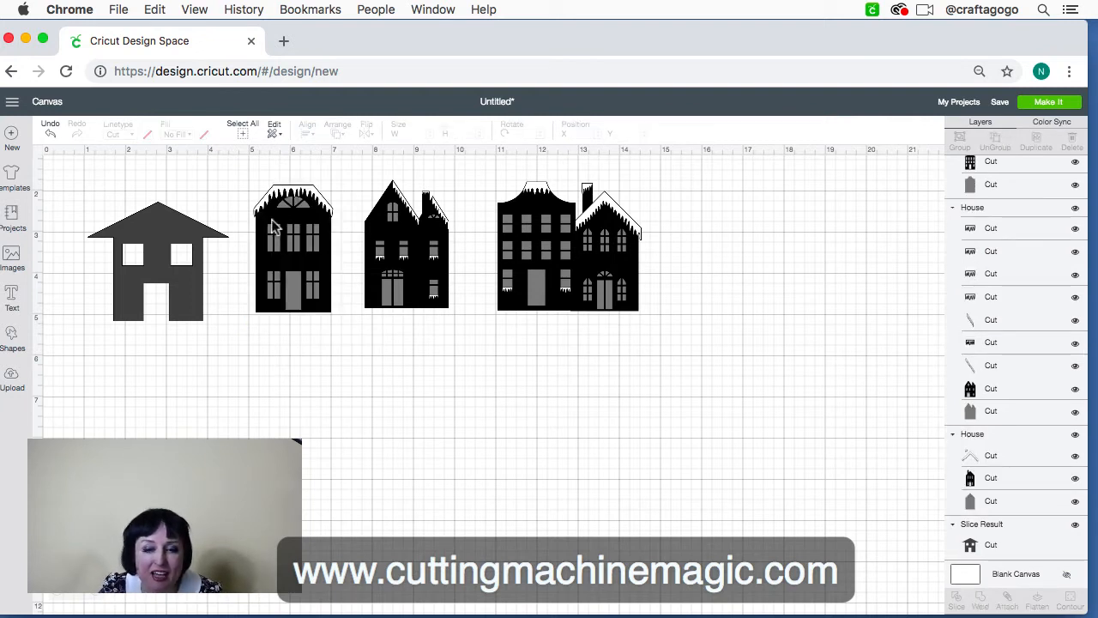
left_click_drag(326, 208, 435, 387)
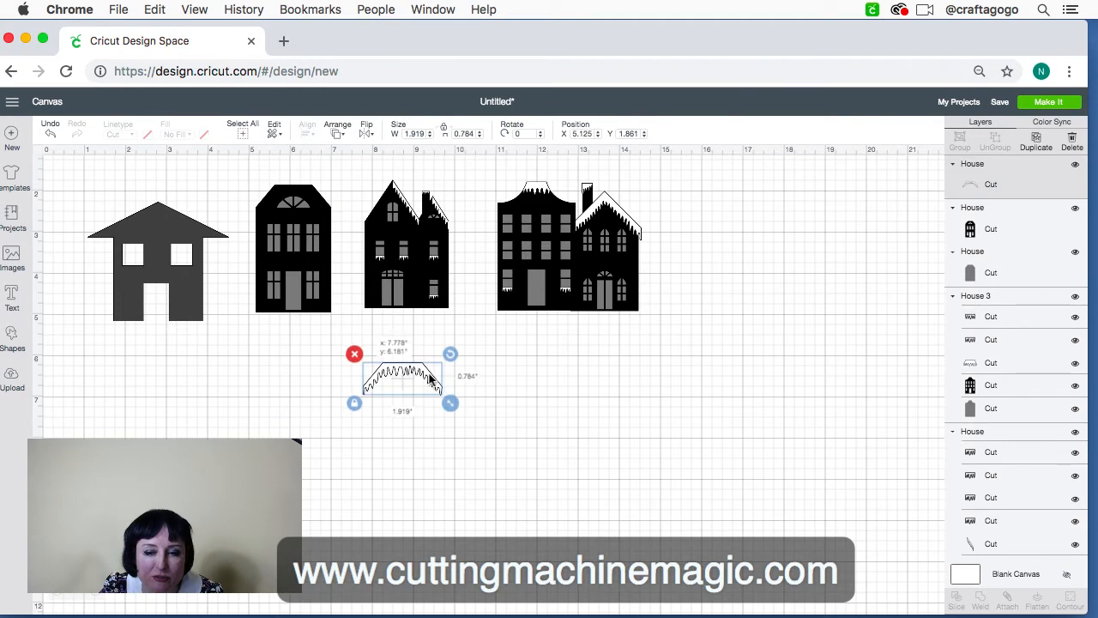
left_click_drag(260, 272, 561, 426)
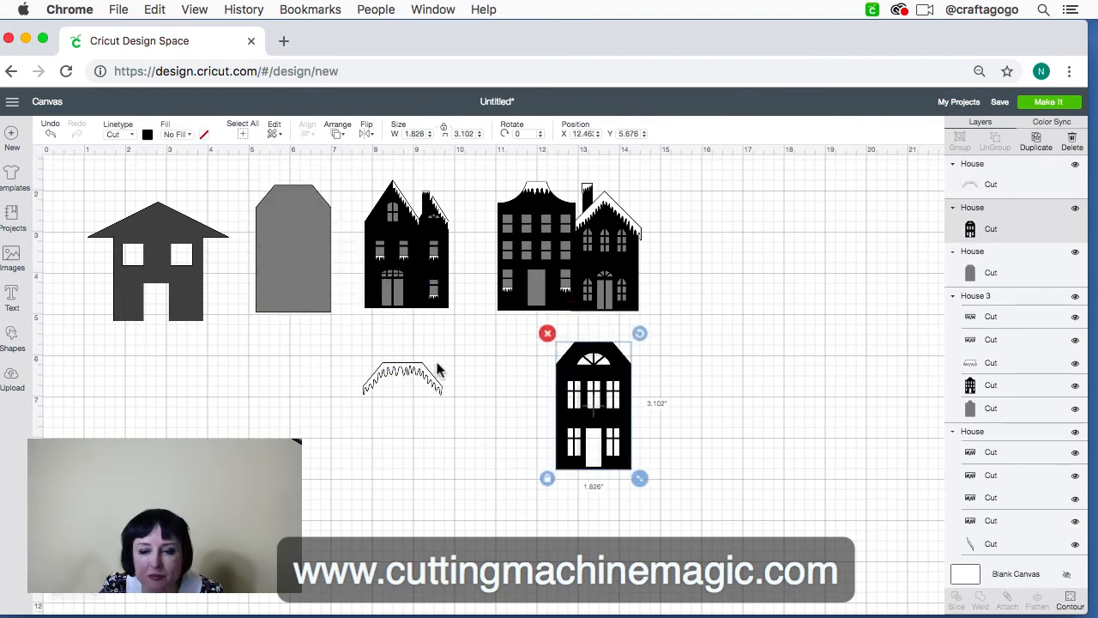
left_click_drag(415, 369, 330, 362)
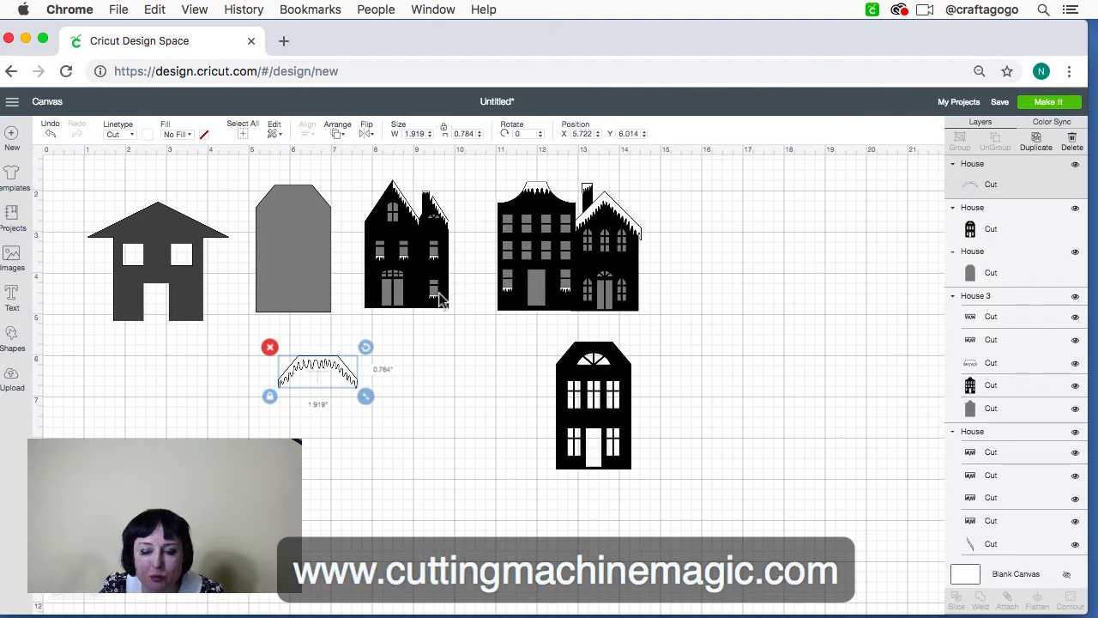
- Move the loose black facade to the far right and space the two adjoining snowy houses apart in the row
left_click_drag(606, 386, 784, 292)
left_click_drag(636, 258, 671, 261)
left_click_drag(566, 222, 586, 328)
left_click(653, 292)
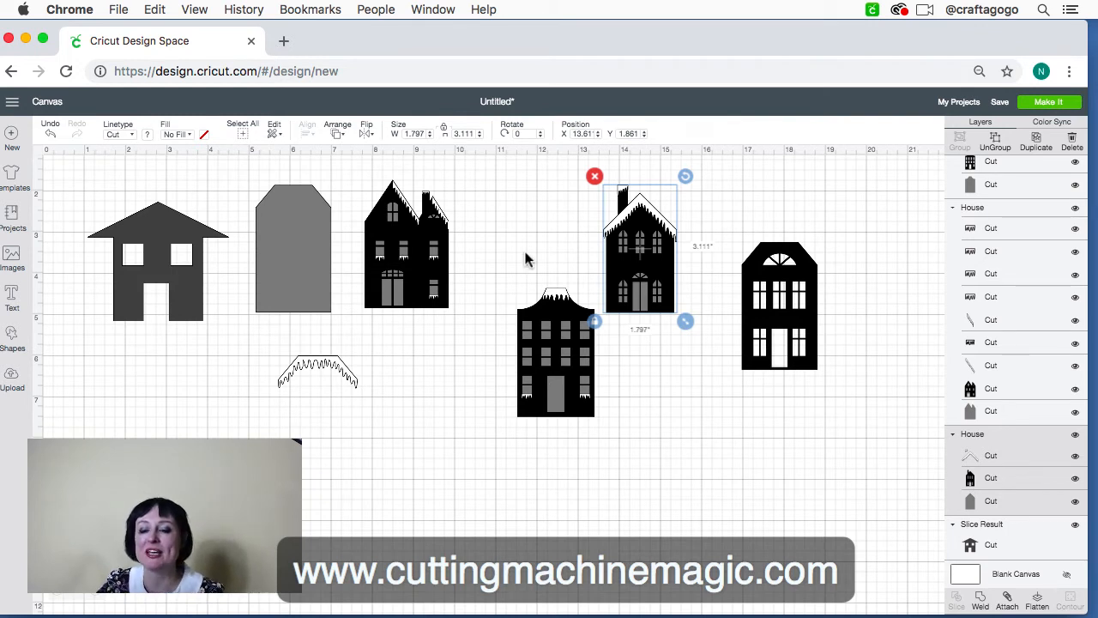
left_click(573, 304)
left_click_drag(557, 307, 538, 211)
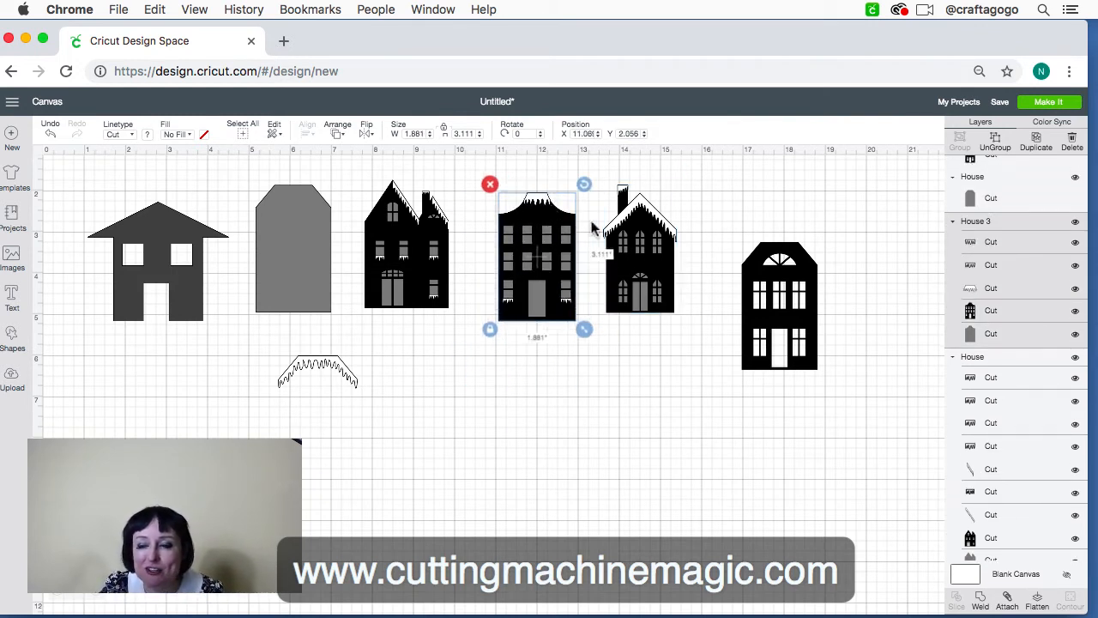
- Ungroup the curved-gable house, set its black facade against the arched-window facade below the row, and raise the grey backing and snow-roofed house
left_click(995, 140)
left_click_drag(542, 225, 636, 352)
left_click_drag(748, 337, 674, 410)
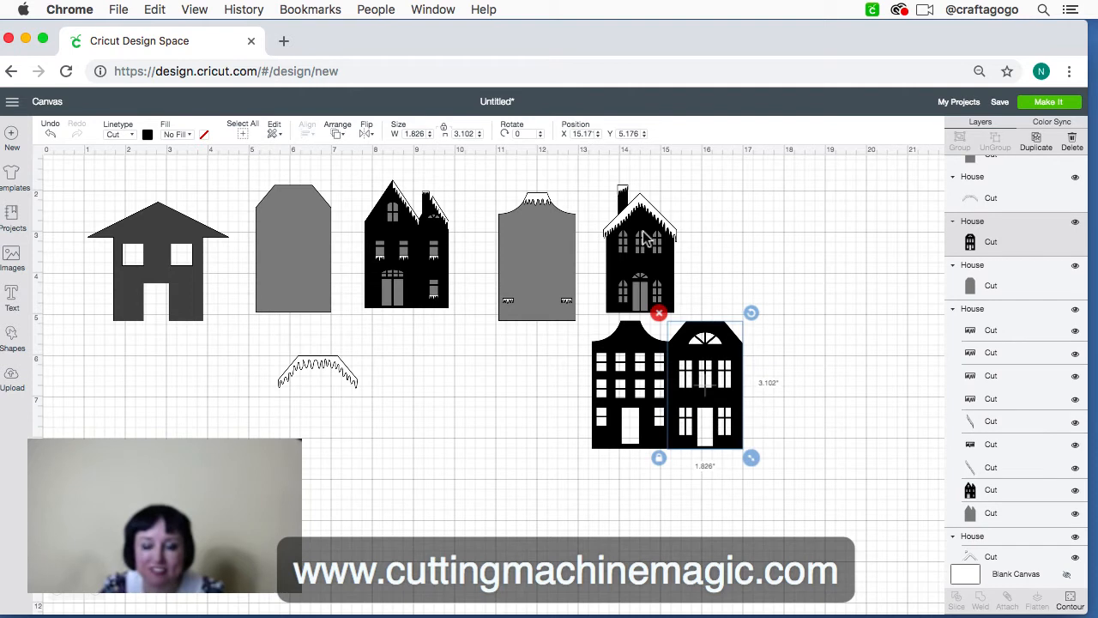
left_click_drag(643, 231, 655, 210)
left_click_drag(556, 229, 558, 207)
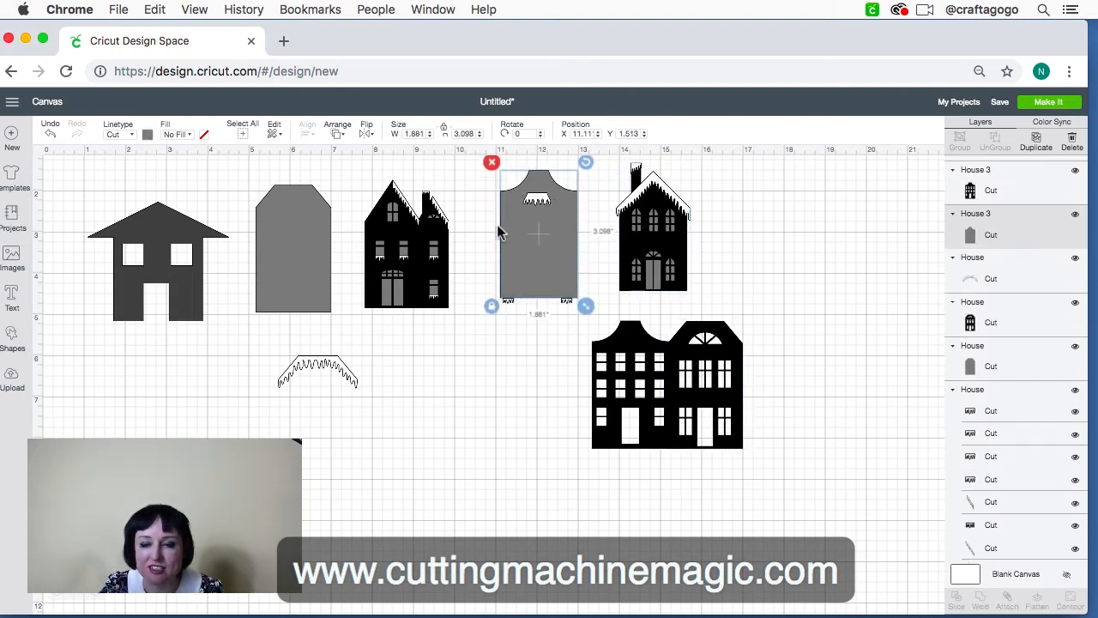
- Ungroup the twin-gabled house and place its black facade against the curved-gable facade at about X 11.4, Y 5.2
left_click(442, 268)
left_click_drag(441, 268, 444, 338)
right_click(444, 339)
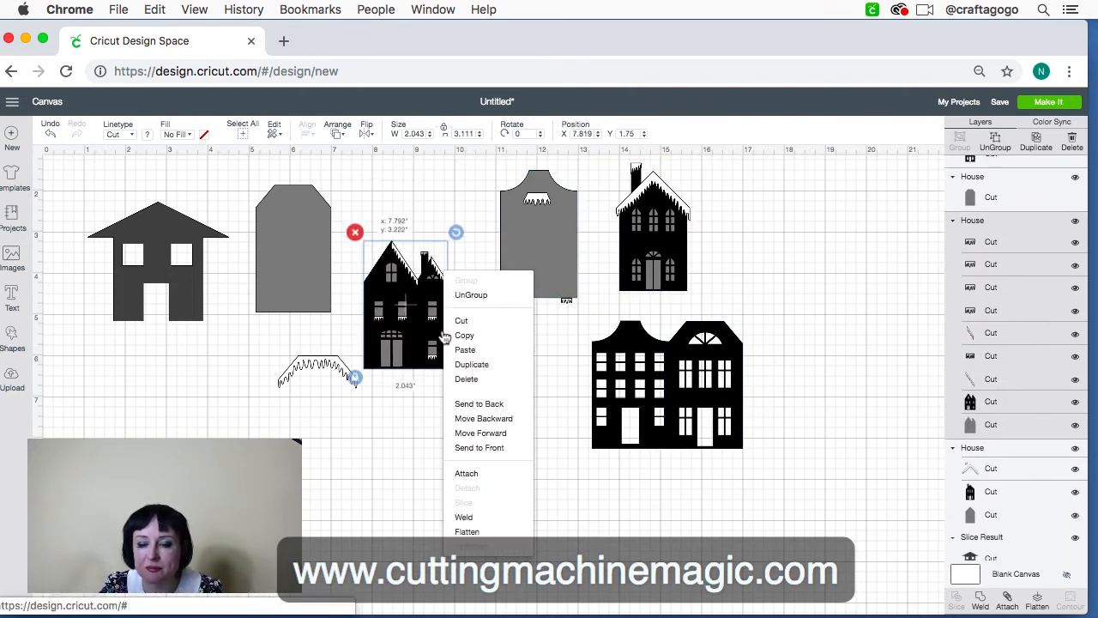
left_click(478, 297)
left_click_drag(417, 289, 560, 419)
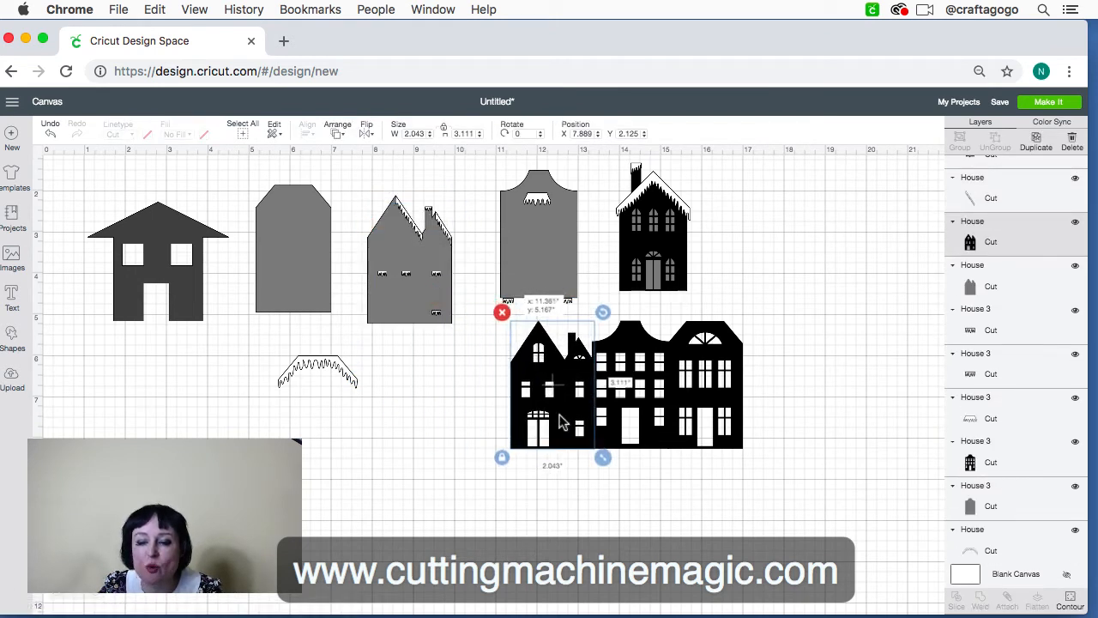
- Weld the three adjoining black facades into one shape
left_click(782, 504)
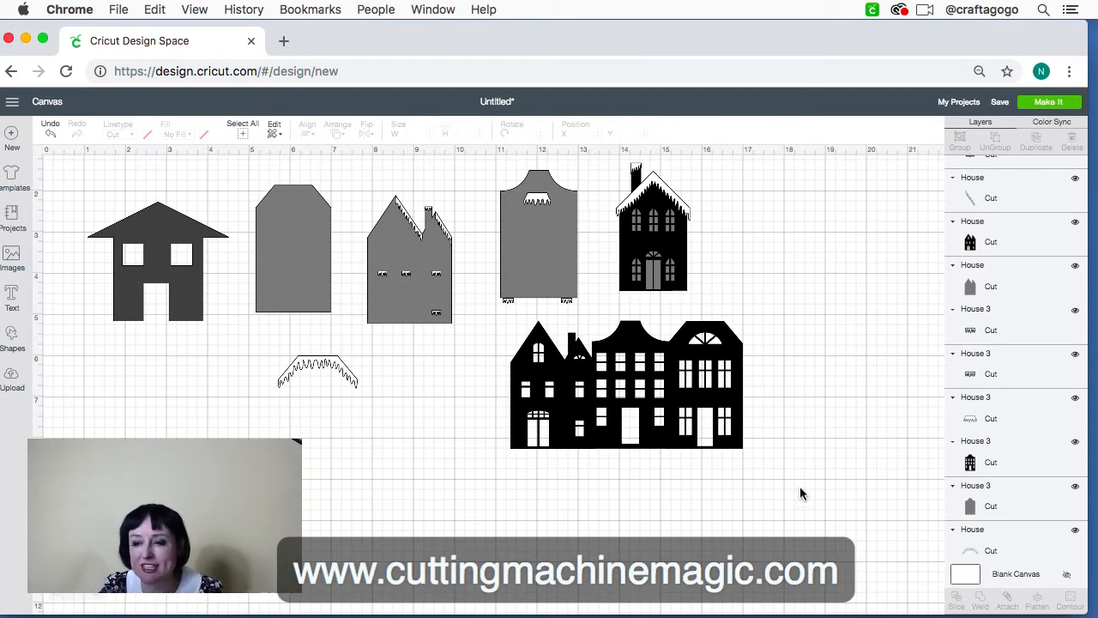
left_click_drag(799, 485, 473, 331)
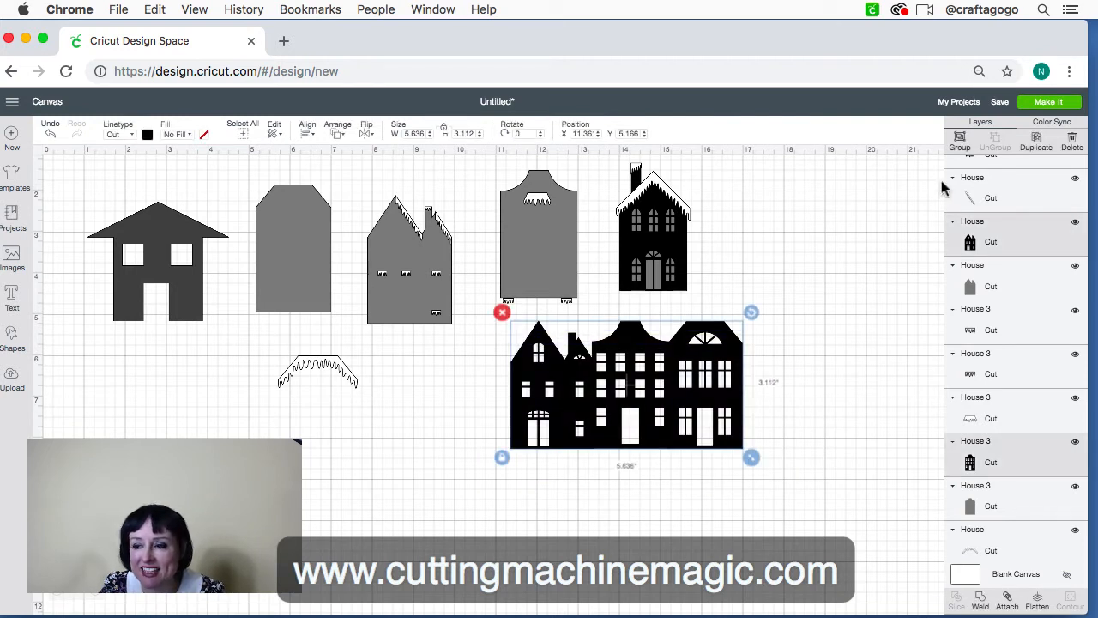
key("Delete")
key("super+z")
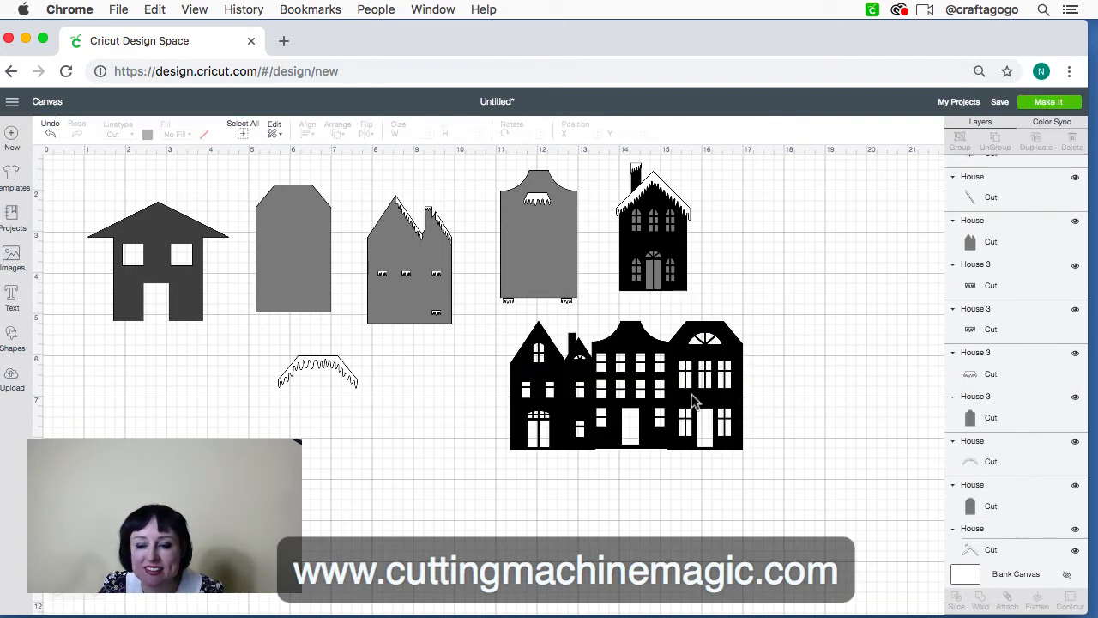
- Reposition the welded facade row at about X 8.2, Y 5.9 and move the loose snow trim beneath the snow-roofed house
left_click_drag(669, 393, 668, 425)
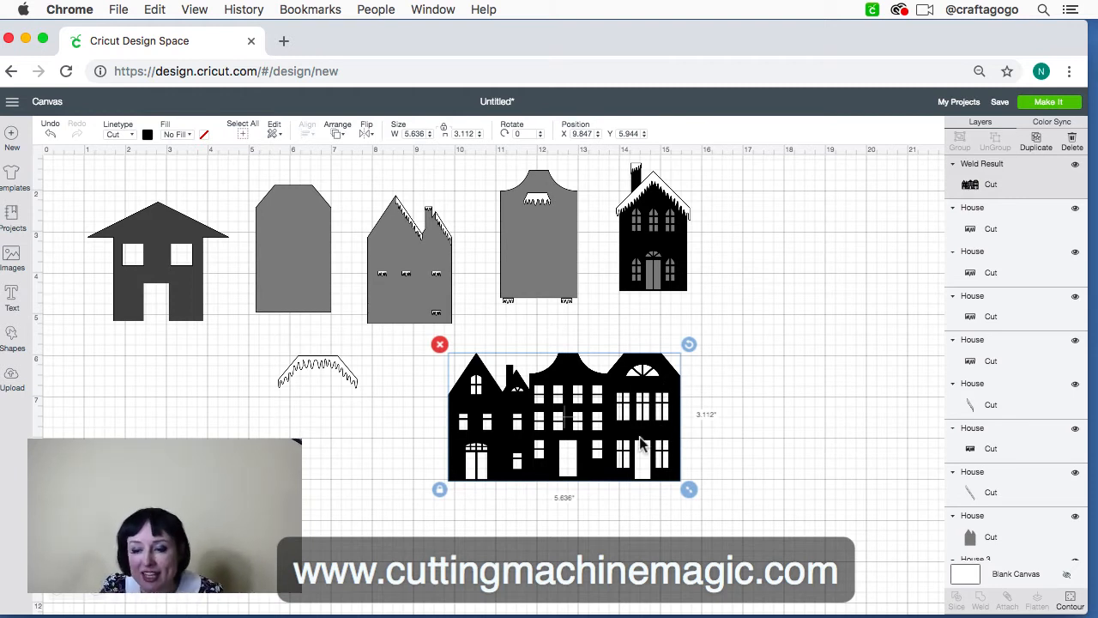
left_click_drag(639, 442, 615, 438)
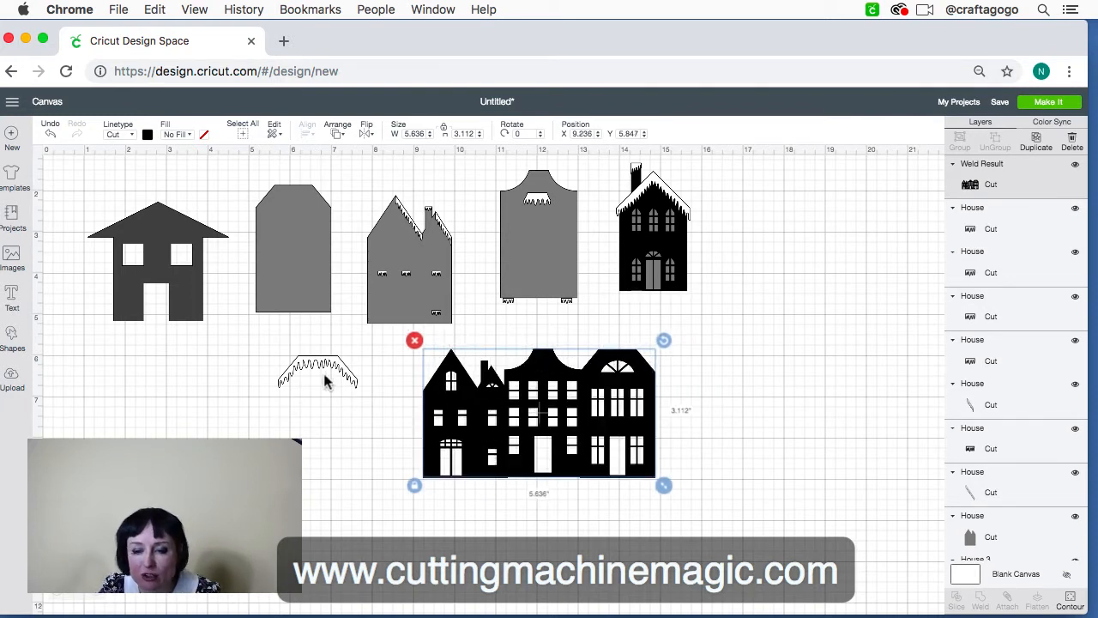
left_click_drag(336, 368, 645, 309)
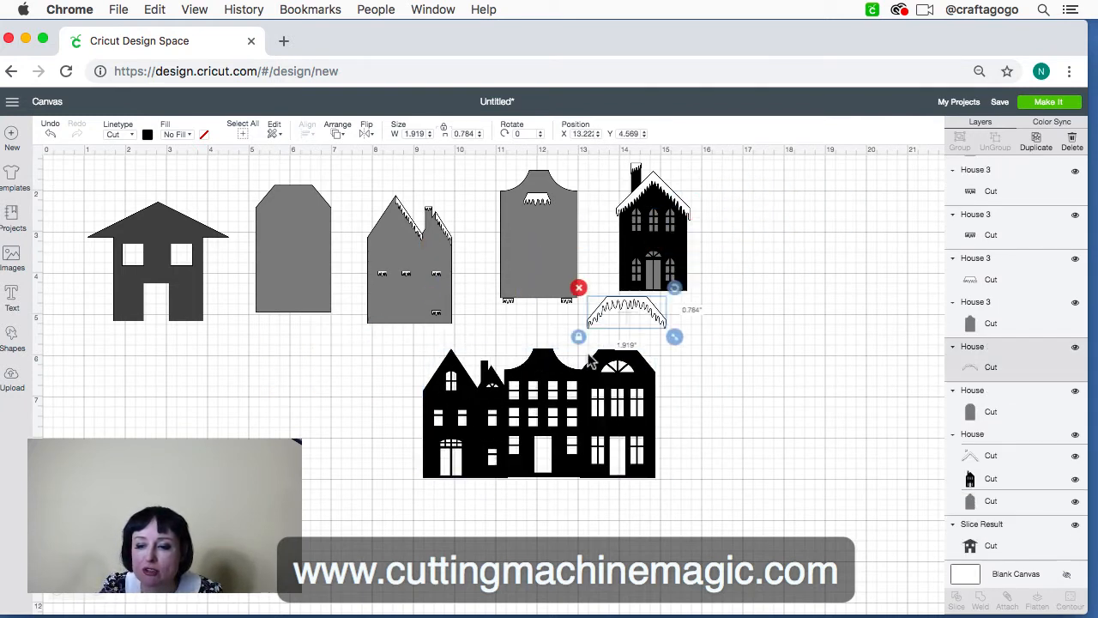
left_click_drag(578, 379, 415, 382)
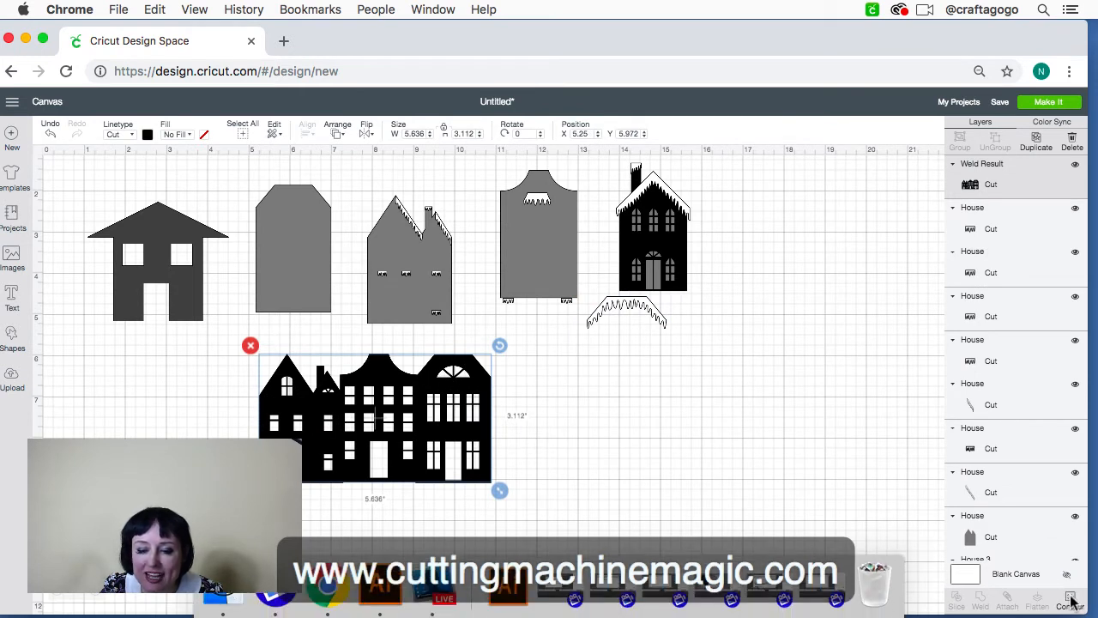
left_click_drag(465, 414, 684, 416)
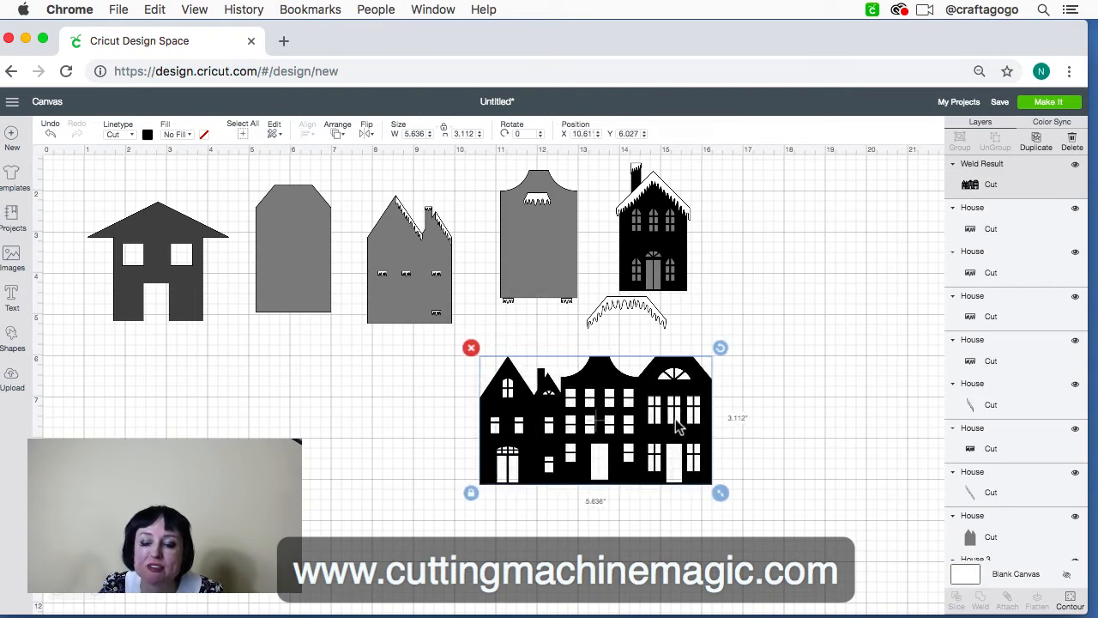
left_click_drag(690, 407, 589, 402)
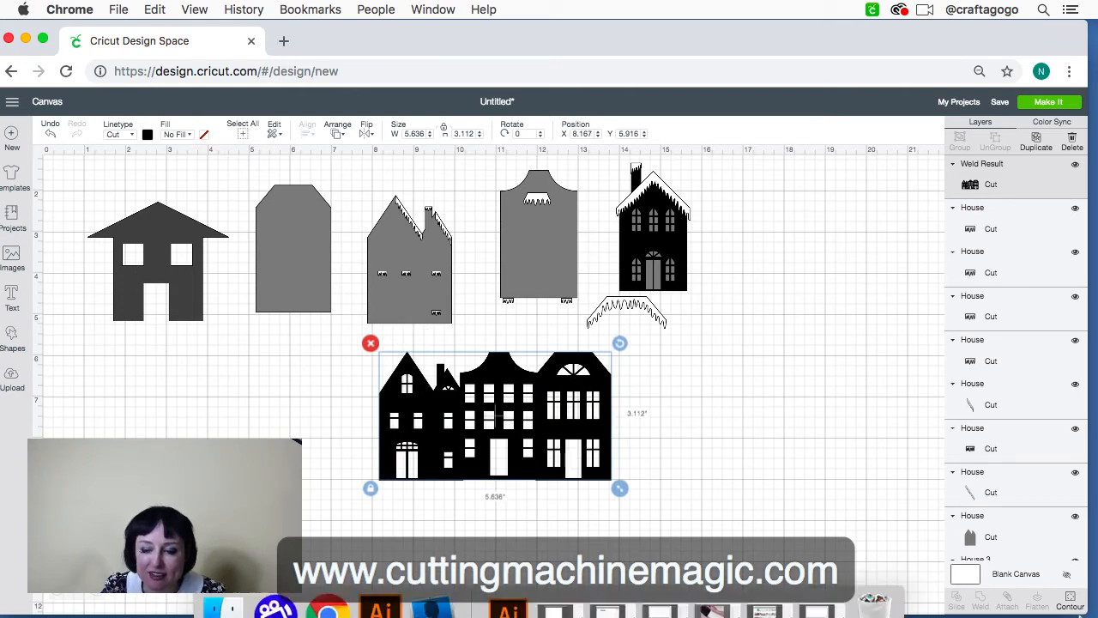
- Examine the welded row's individual cutouts in Hide Contour without changing any
left_click(1071, 602)
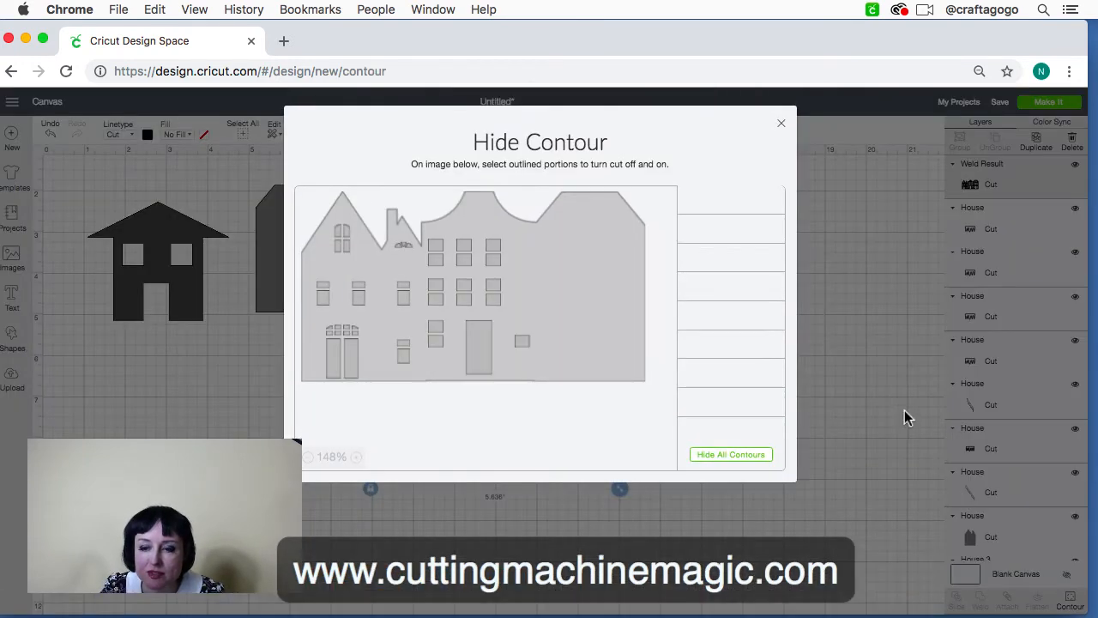
scroll(730, 301, "down", 4)
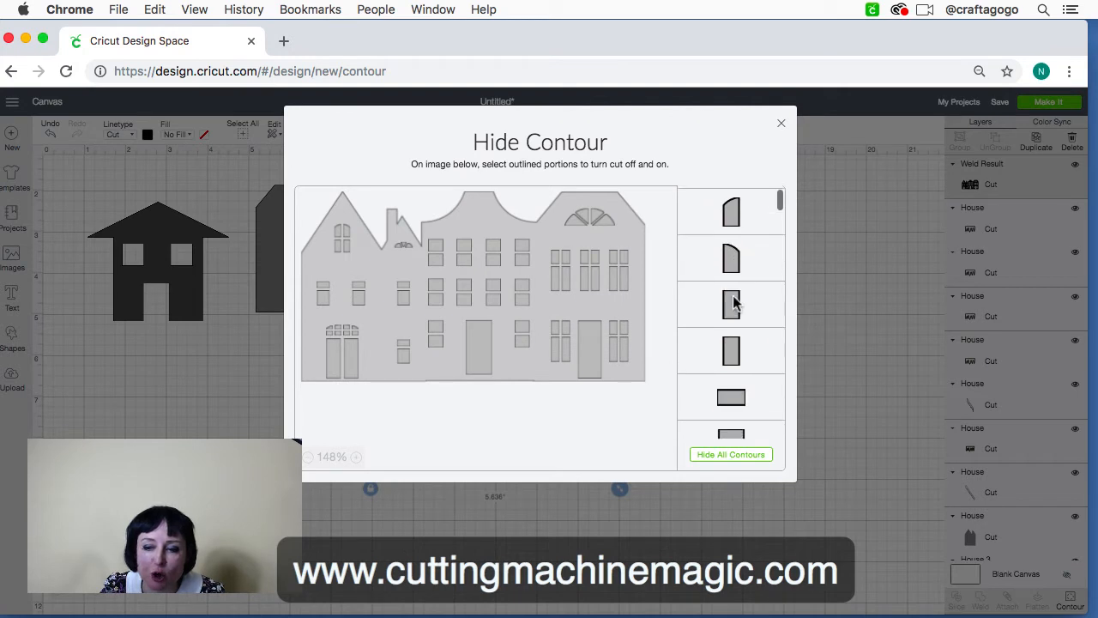
scroll(733, 300, "down", 6)
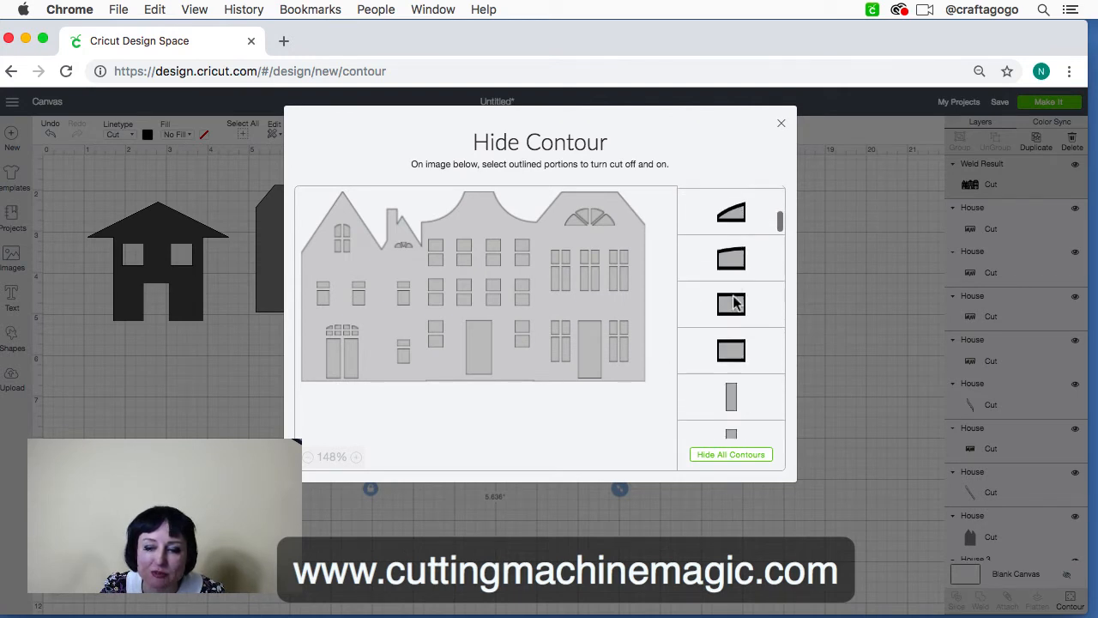
scroll(740, 362, "down", 5)
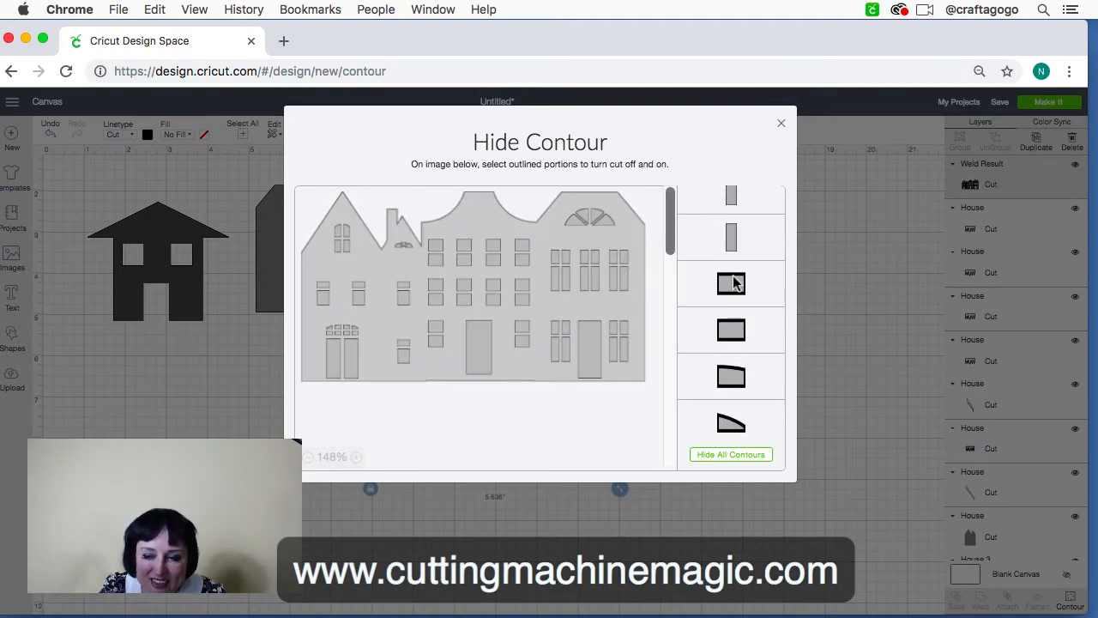
left_click(781, 123)
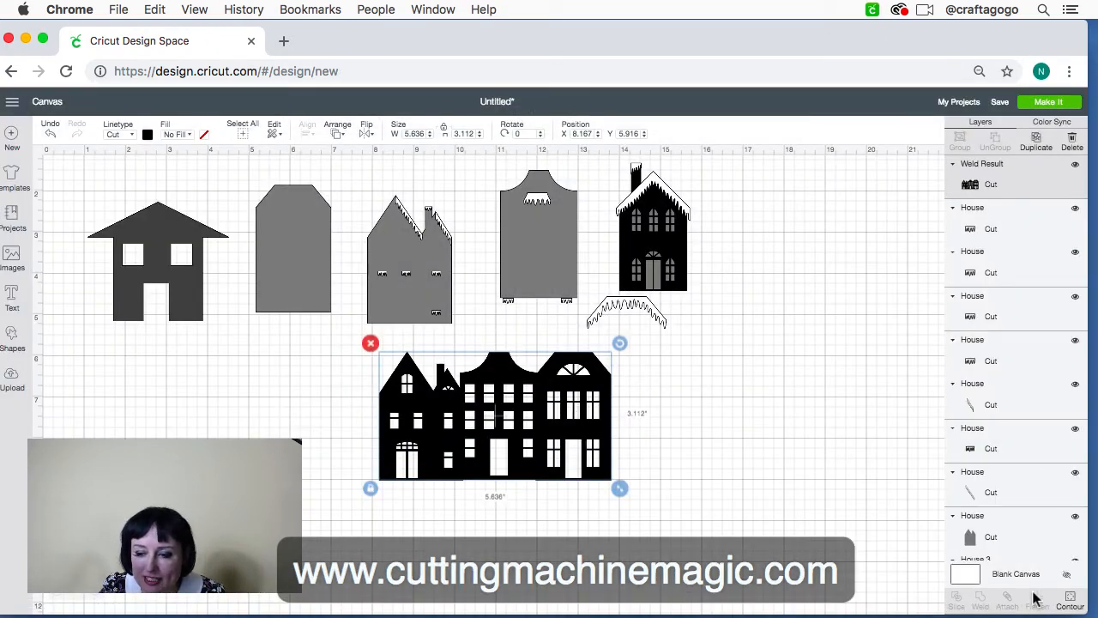
- Hide the fan-window contours at the top of the arched-window house in the welded row
left_click(1072, 606)
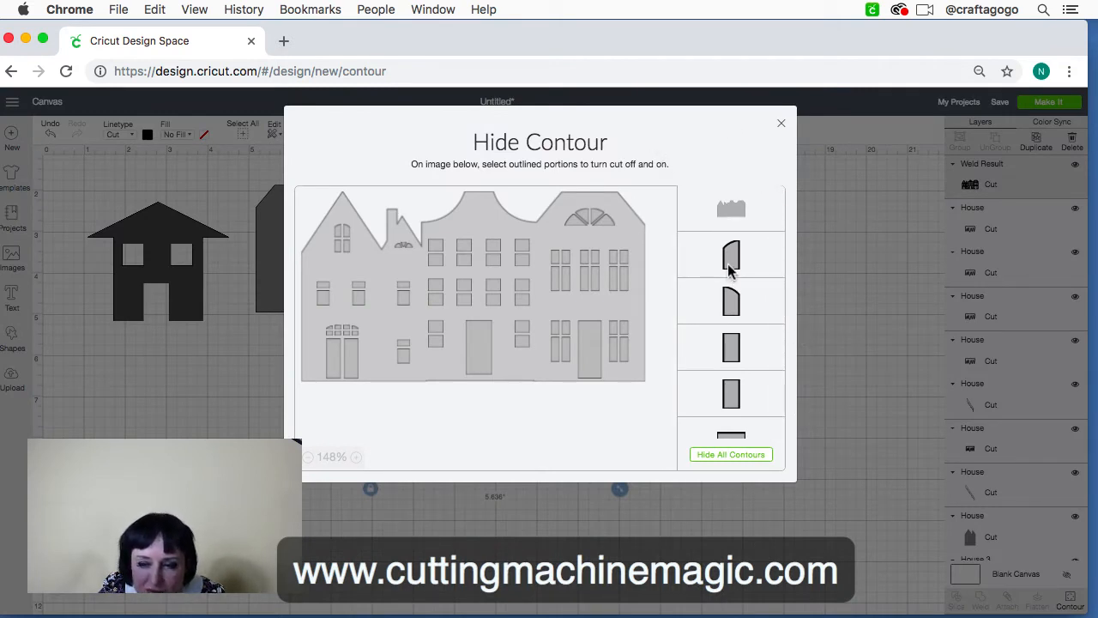
scroll(730, 263, "down", 10)
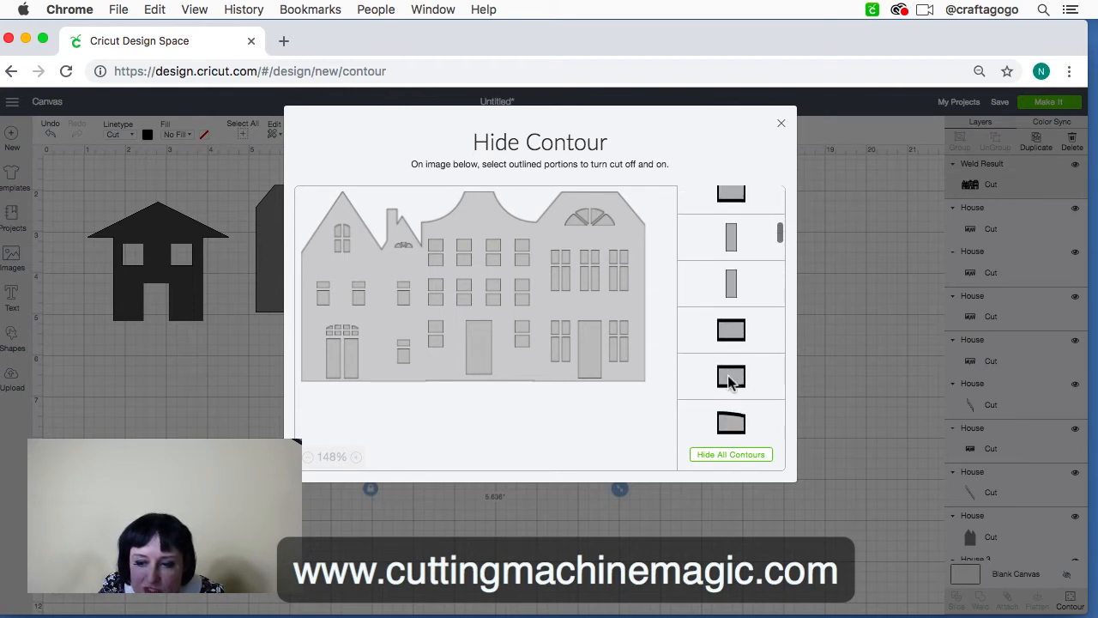
scroll(730, 382, "down", 5)
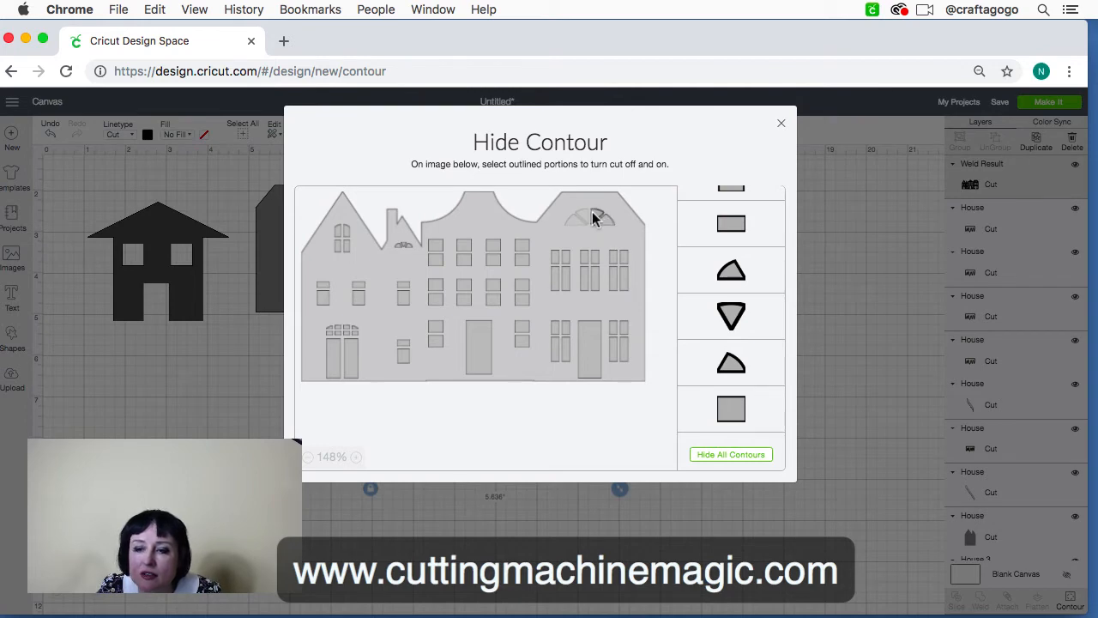
left_click(607, 225)
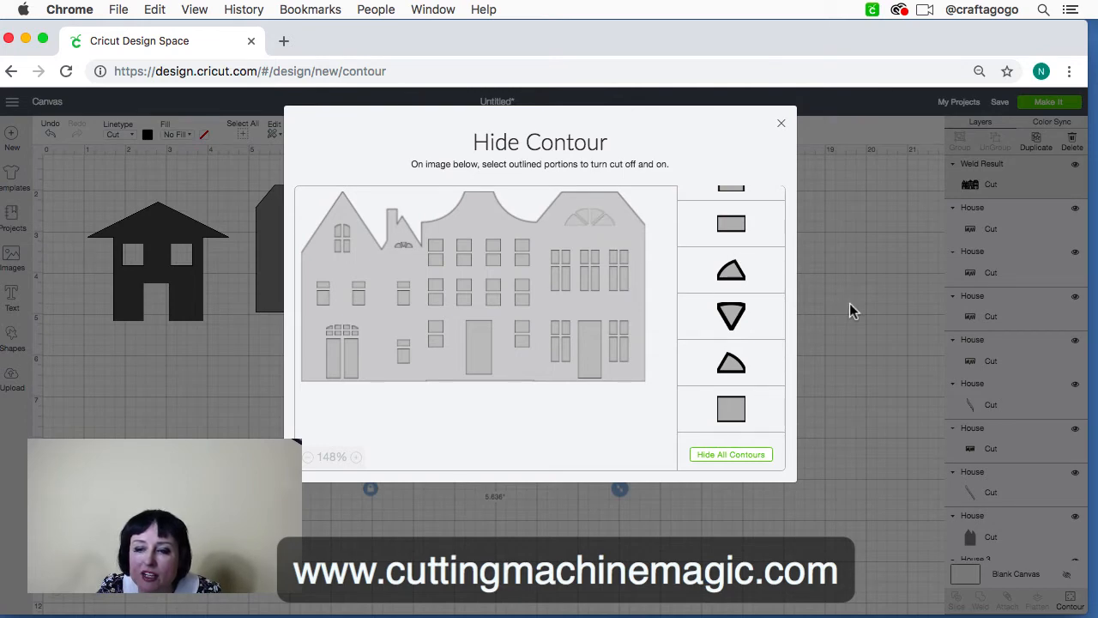
left_click(849, 305)
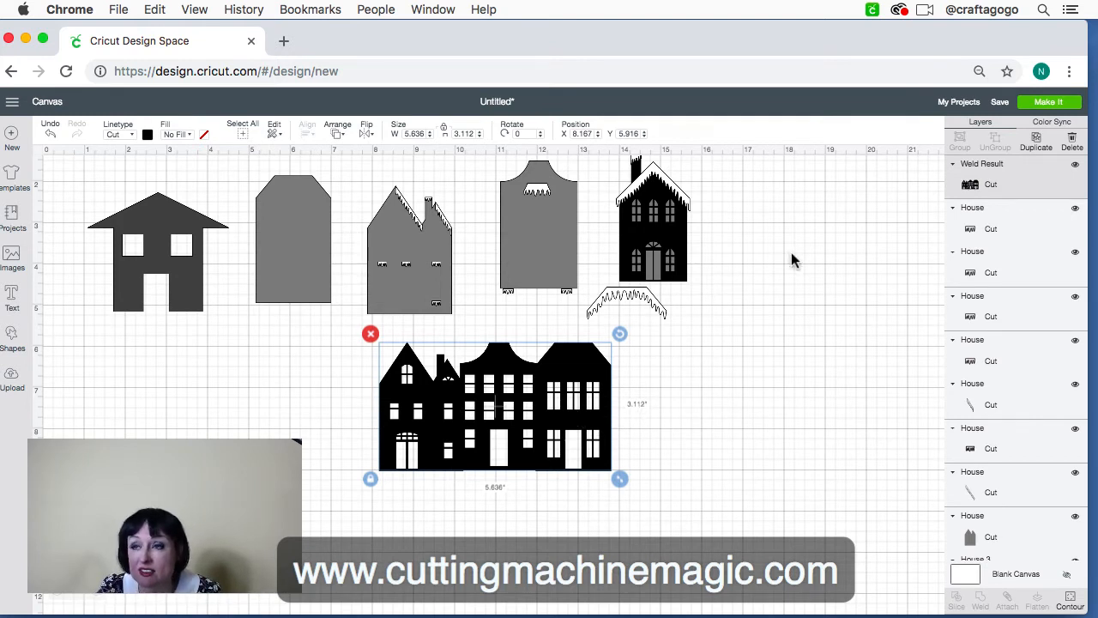
- Hide the contours of the simple house's two square windows and restore both of them
left_click(142, 262)
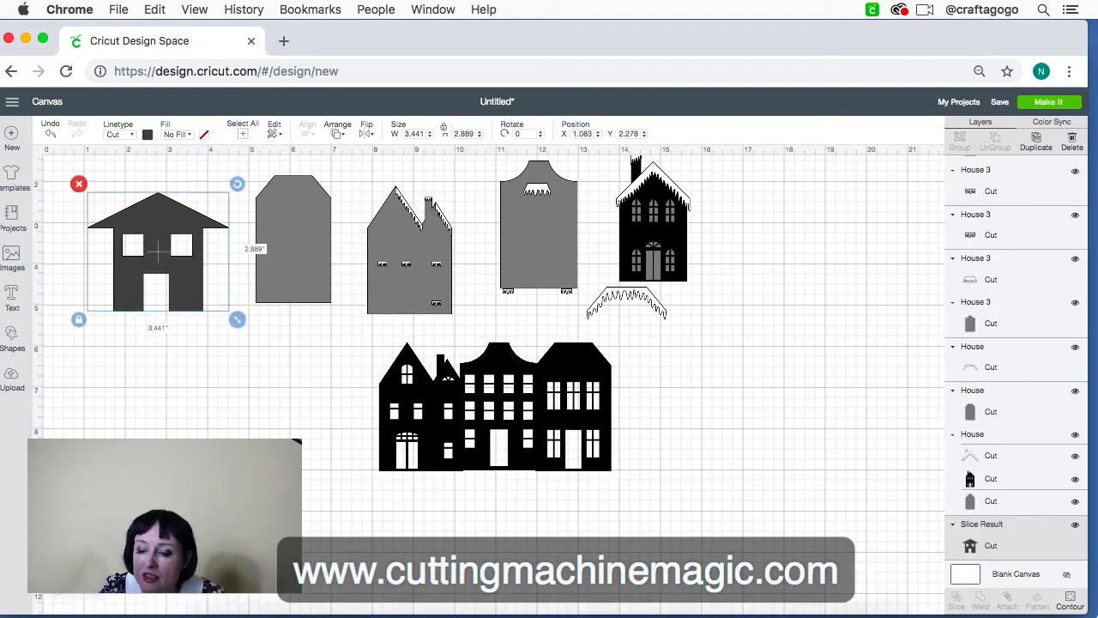
left_click(1070, 603)
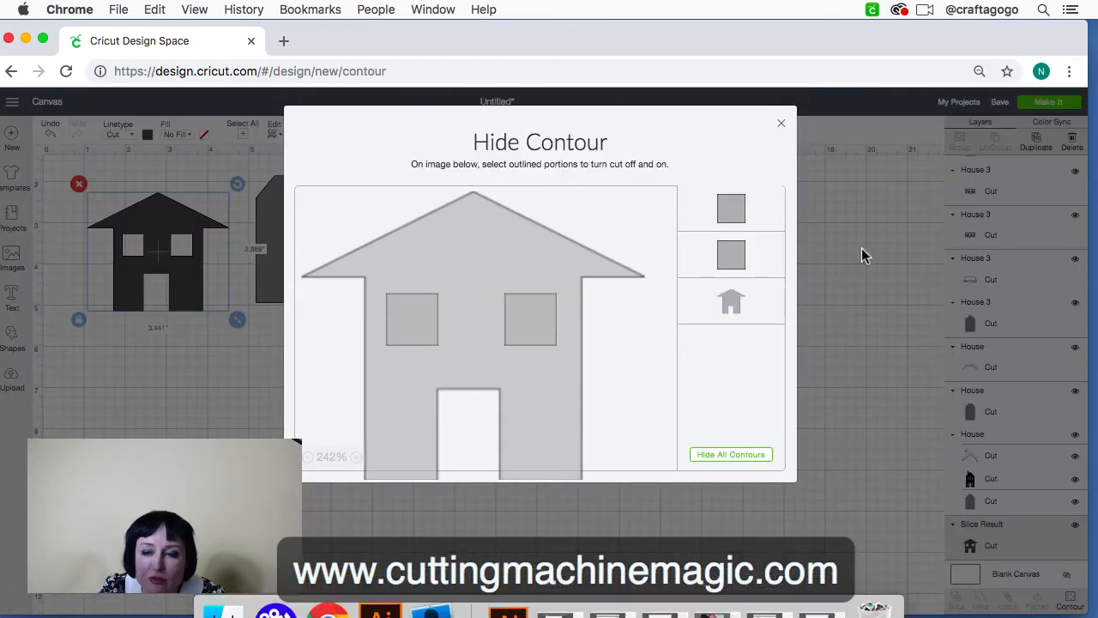
left_click(729, 217)
left_click(730, 253)
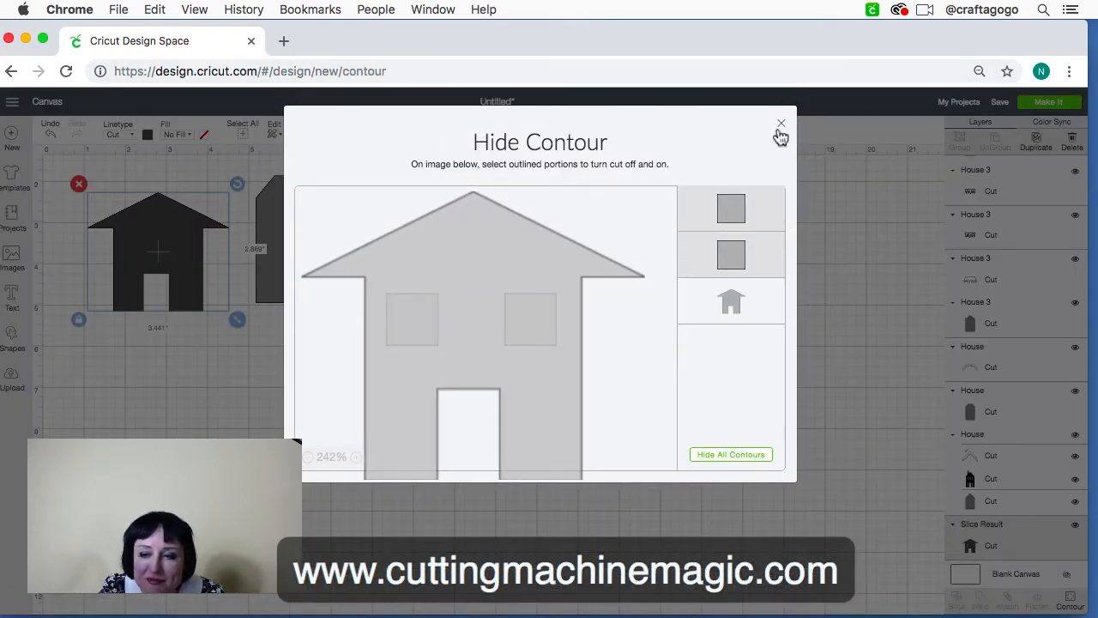
left_click(729, 214)
left_click(728, 253)
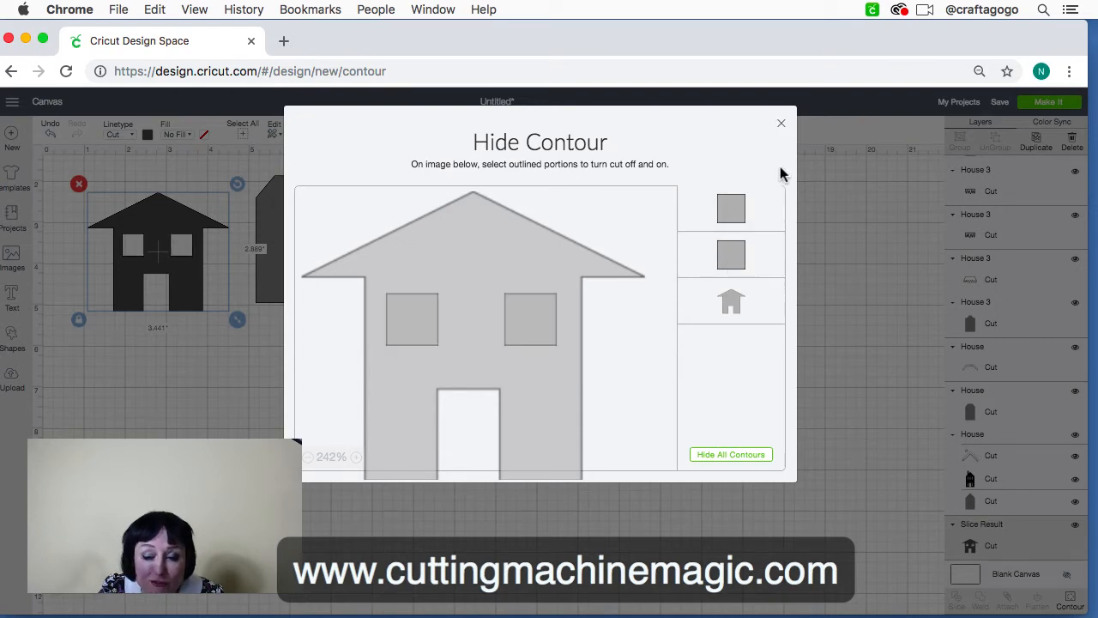
left_click(780, 124)
- Move the welded facade row to about X 9.4, Y 5.9
left_click(544, 389)
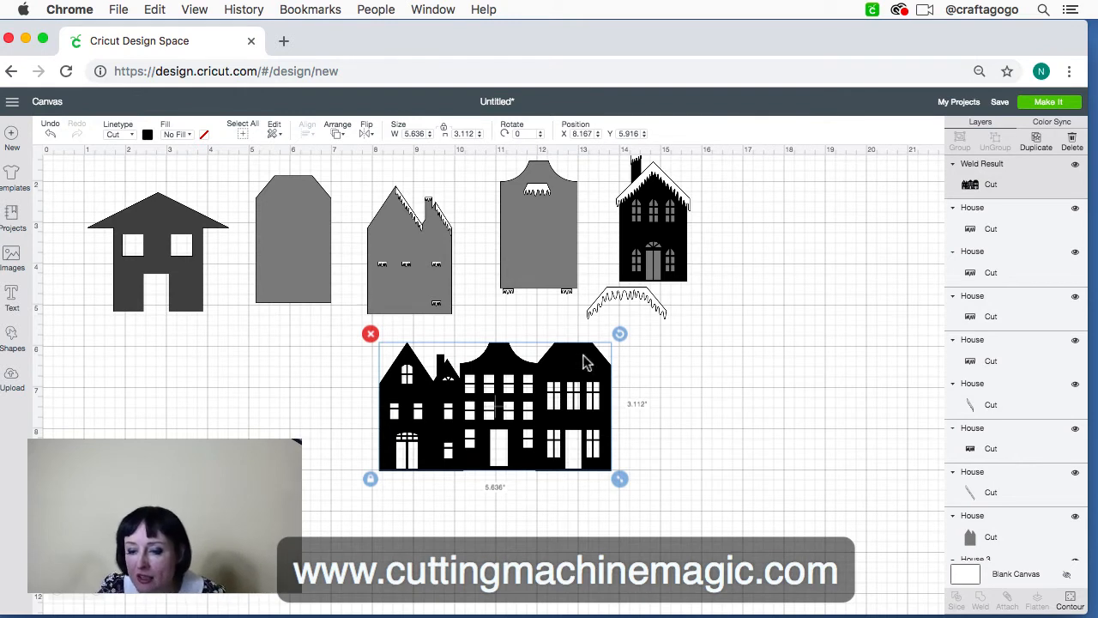
left_click_drag(582, 358, 634, 360)
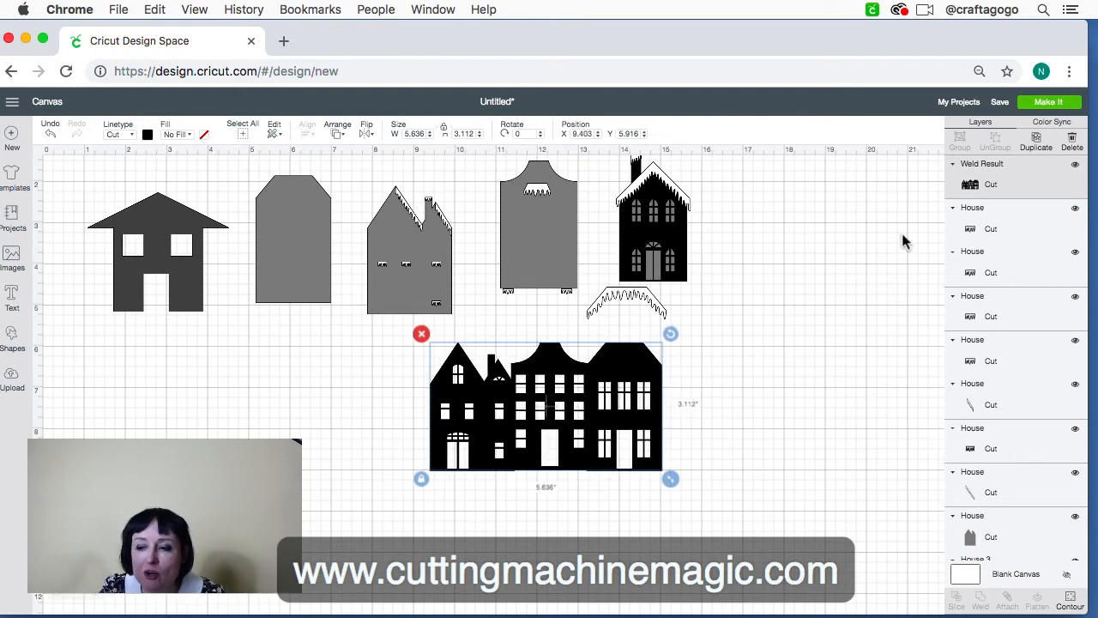
- Hide the four gable-window contours, both panes of the window below and one curved pane in the welded row's twin-gabled house
left_click(1073, 601)
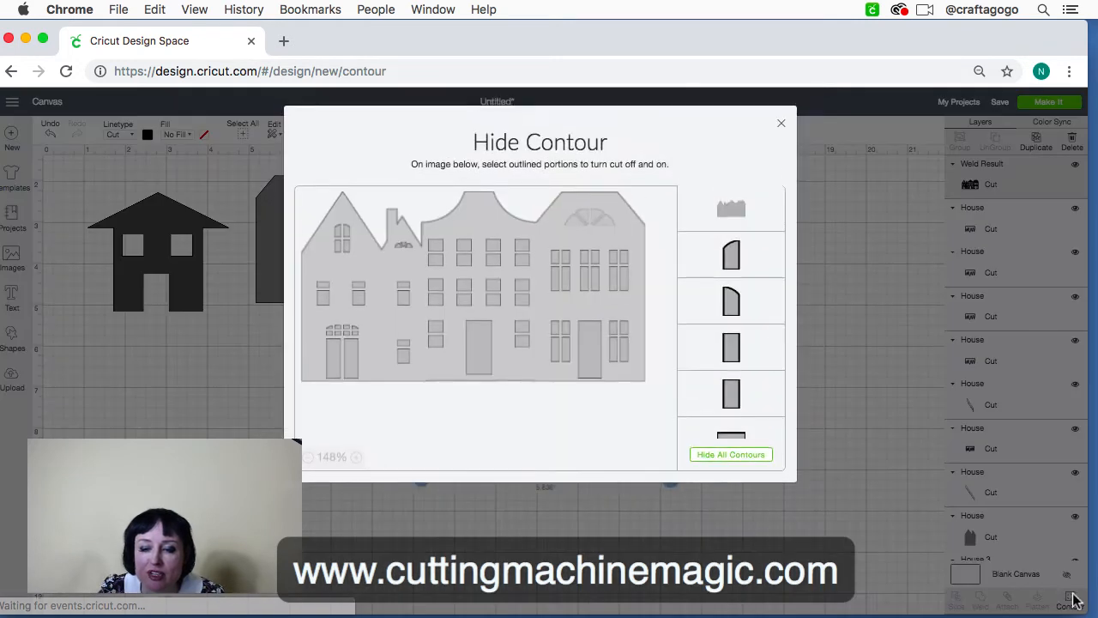
left_click(733, 254)
left_click(731, 302)
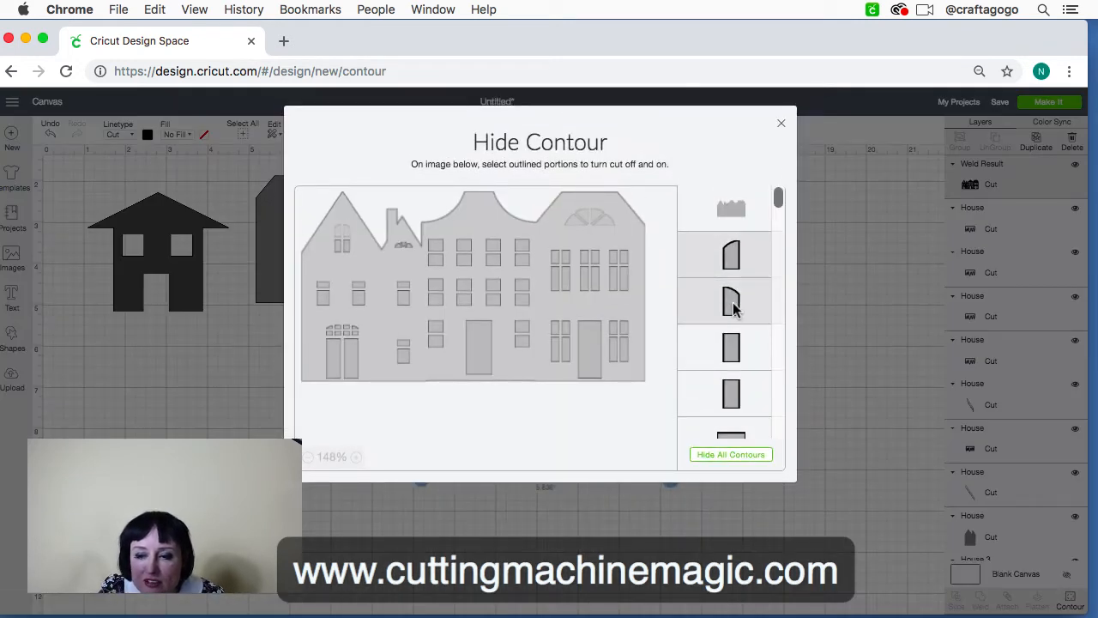
left_click(731, 352)
left_click(740, 390)
scroll(738, 391, "down", 3)
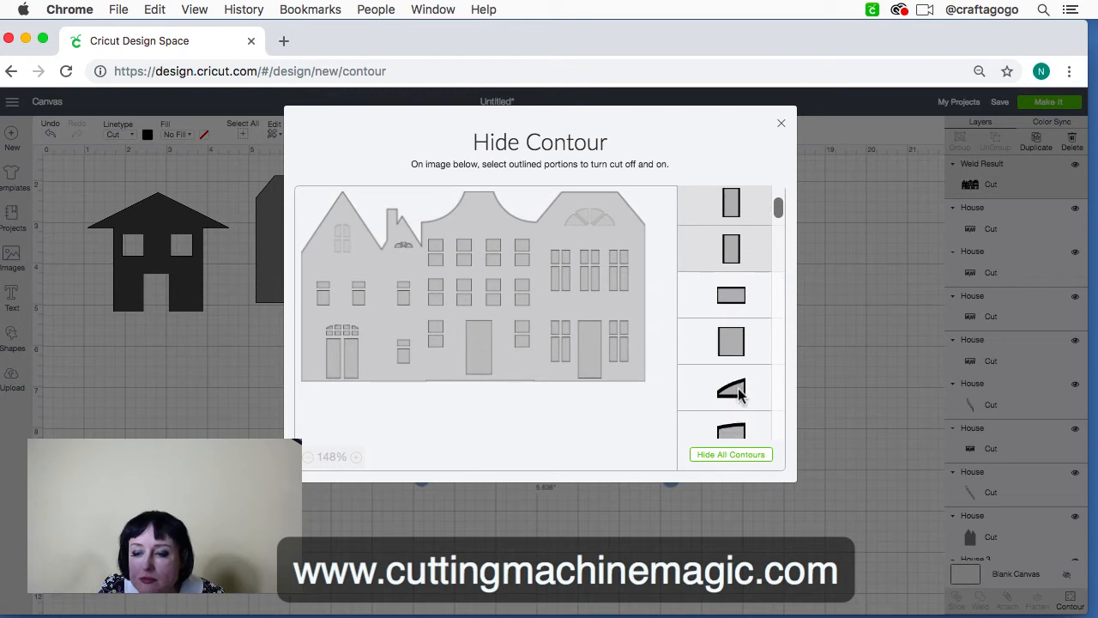
left_click(733, 391)
left_click(731, 341)
left_click(731, 295)
scroll(730, 295, "down", 3)
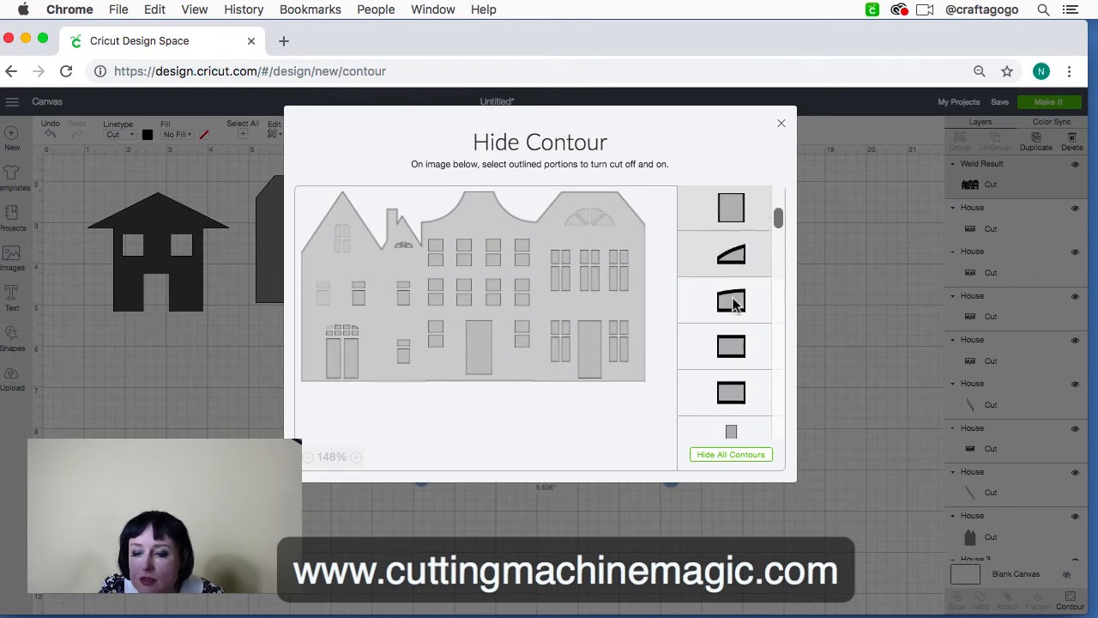
- Hide all contours of the welded row at once and restore every cutout
left_click(738, 455)
left_click(738, 455)
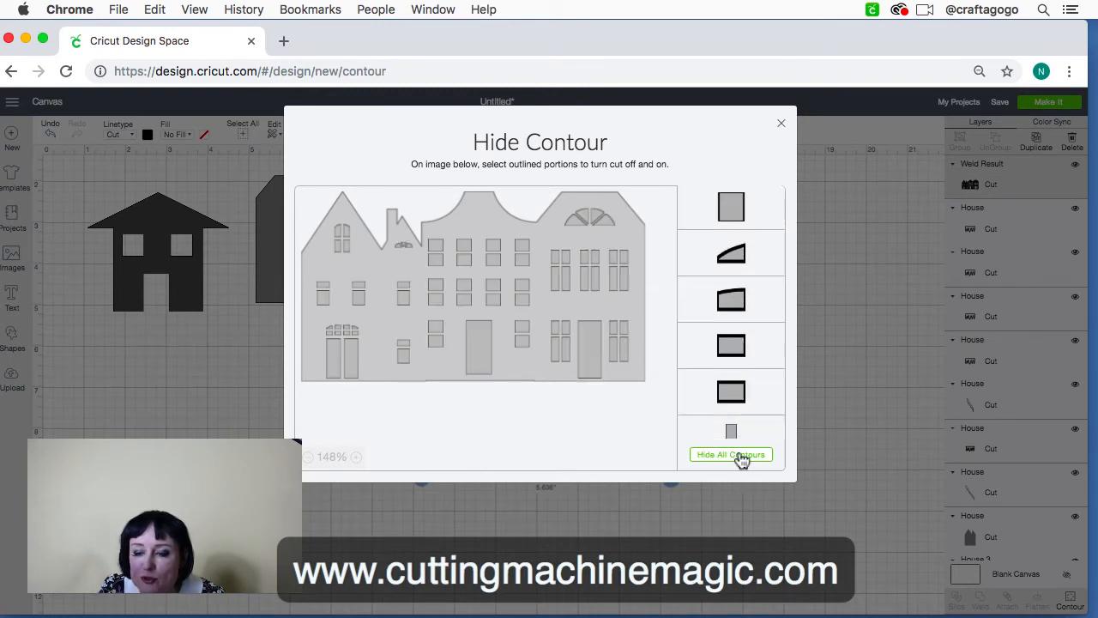
scroll(542, 422, "down", 2)
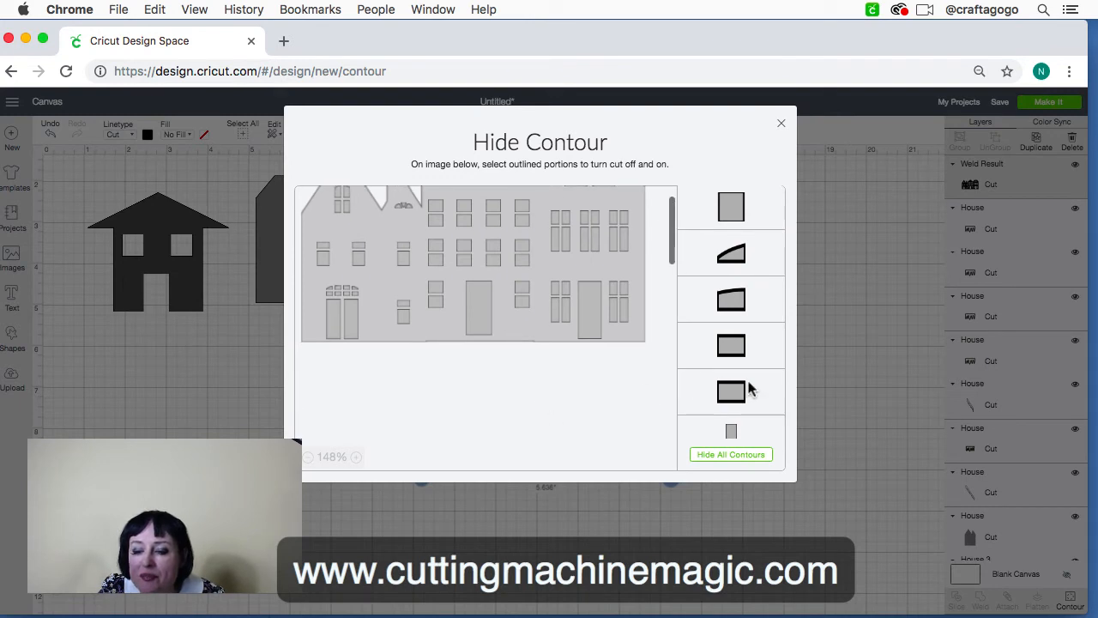
- Hide the welded row's outer silhouette contour, keeping only the window and door pieces, and select those pieces on the canvas
scroll(766, 392, "down", 5)
scroll(764, 397, "down", 5)
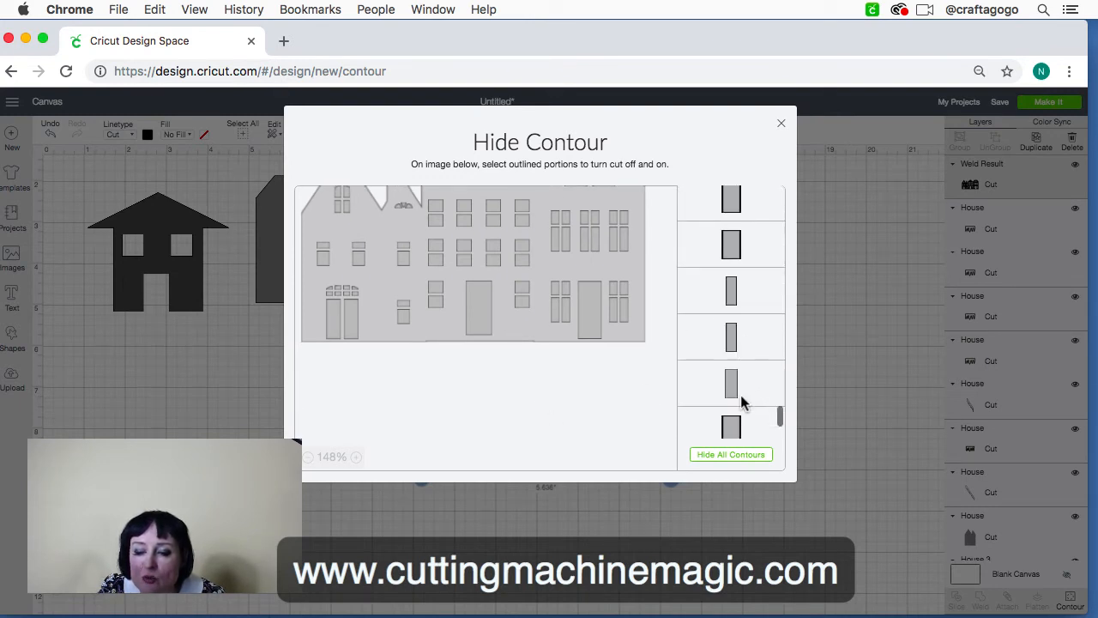
scroll(766, 336, "up", 10)
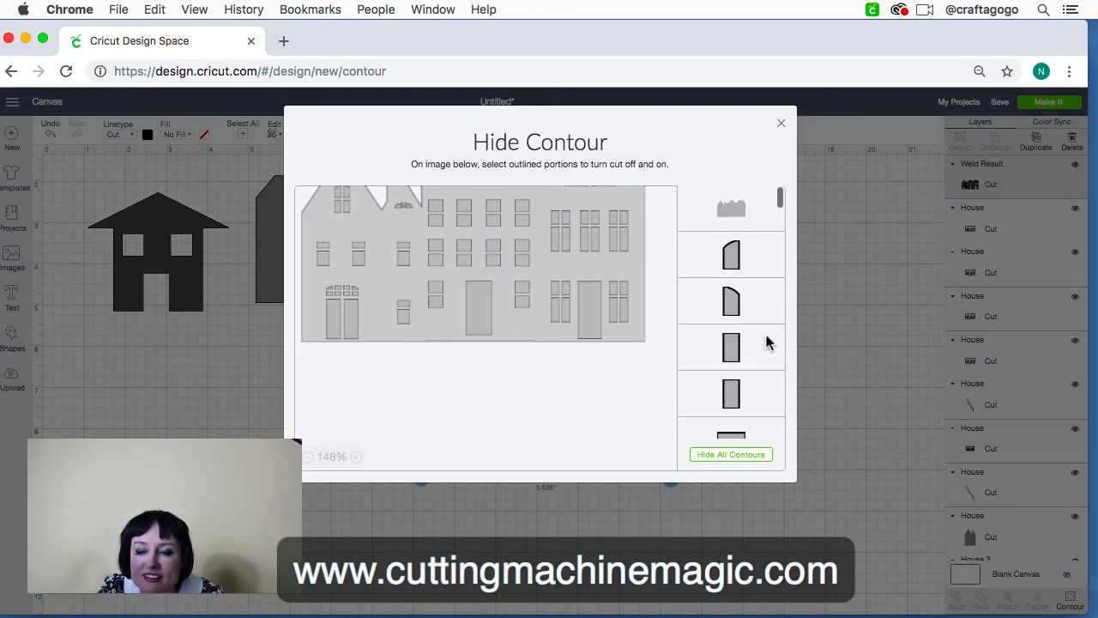
left_click(735, 211)
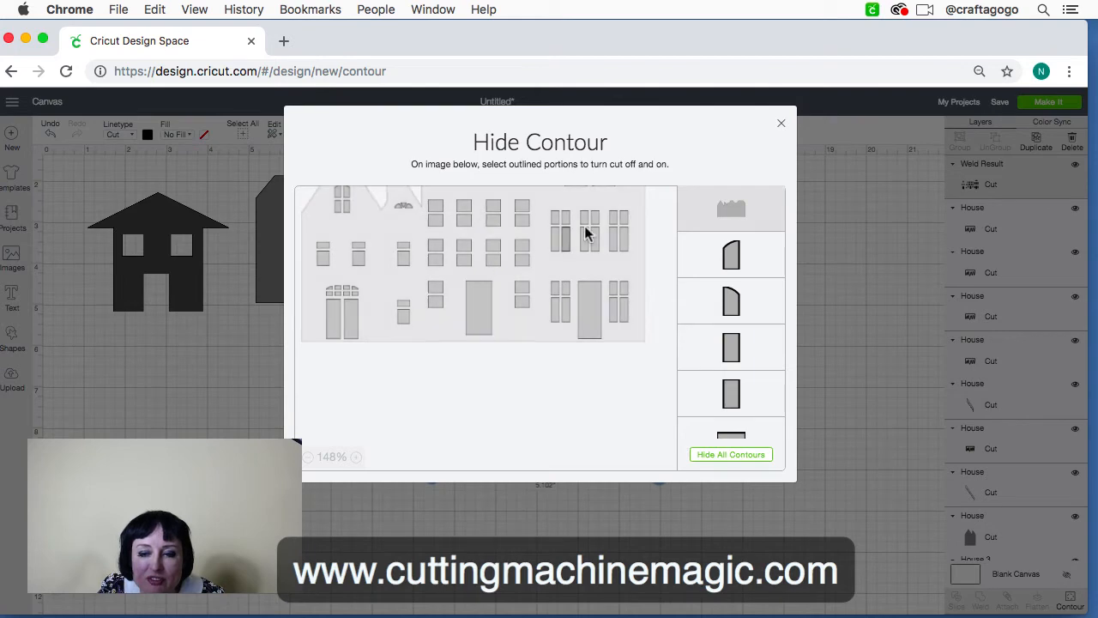
left_click(885, 324)
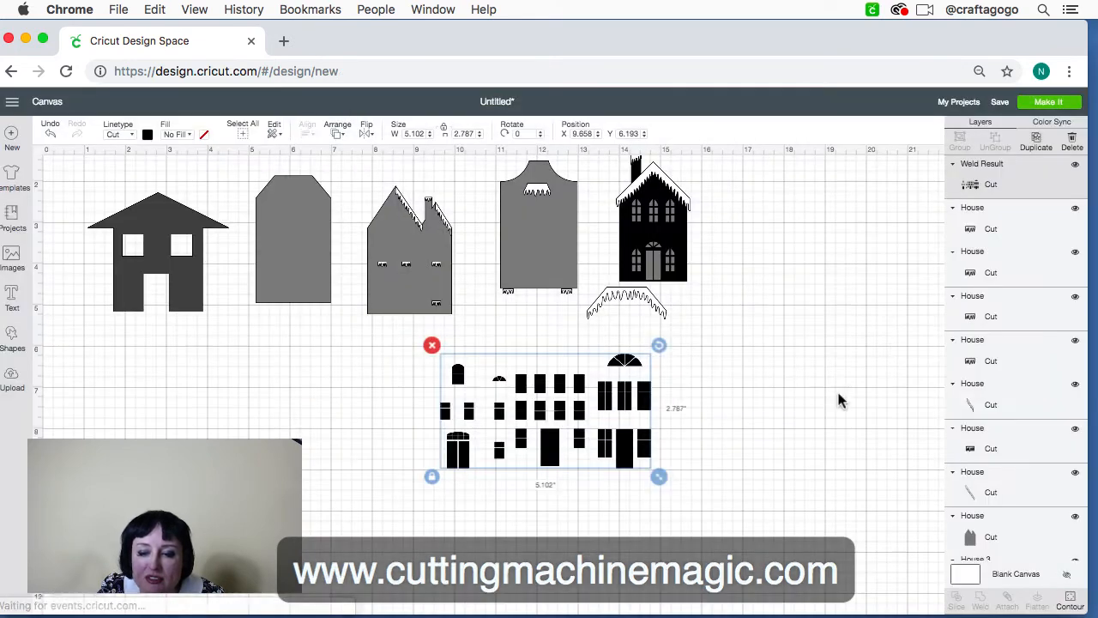
left_click(719, 505)
scroll(701, 426, "down", 2)
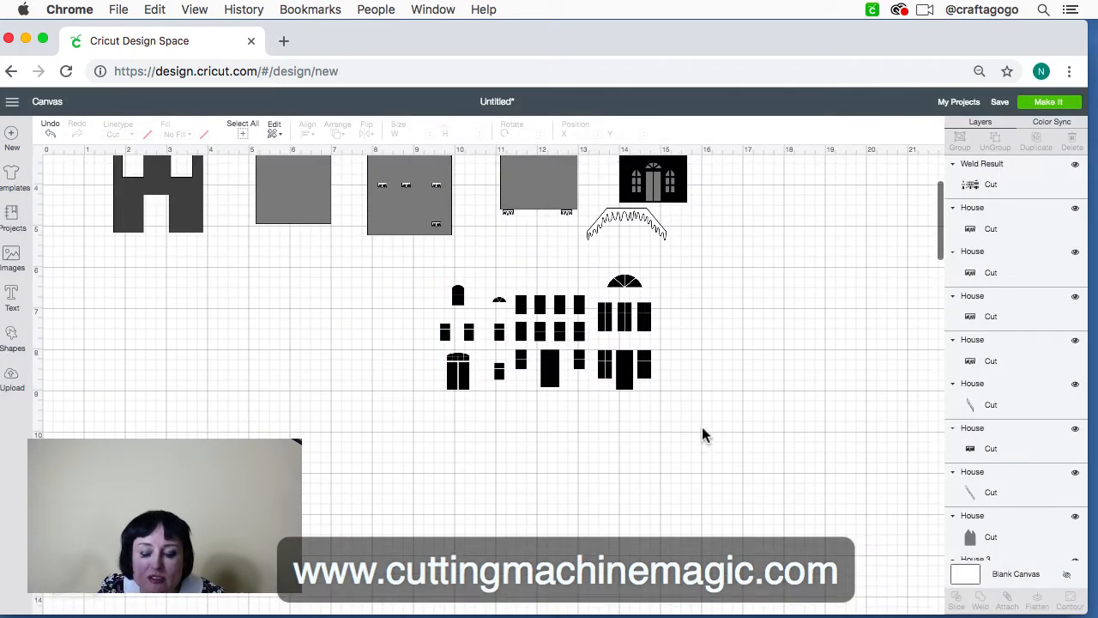
left_click_drag(583, 443, 514, 268)
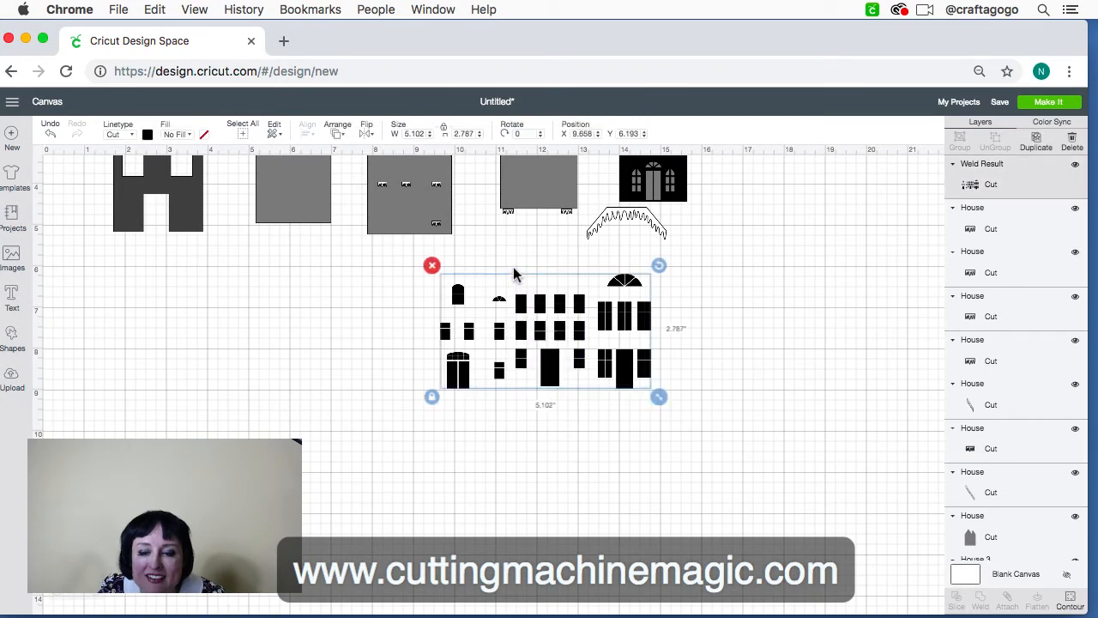
scroll(348, 333, "down", 3)
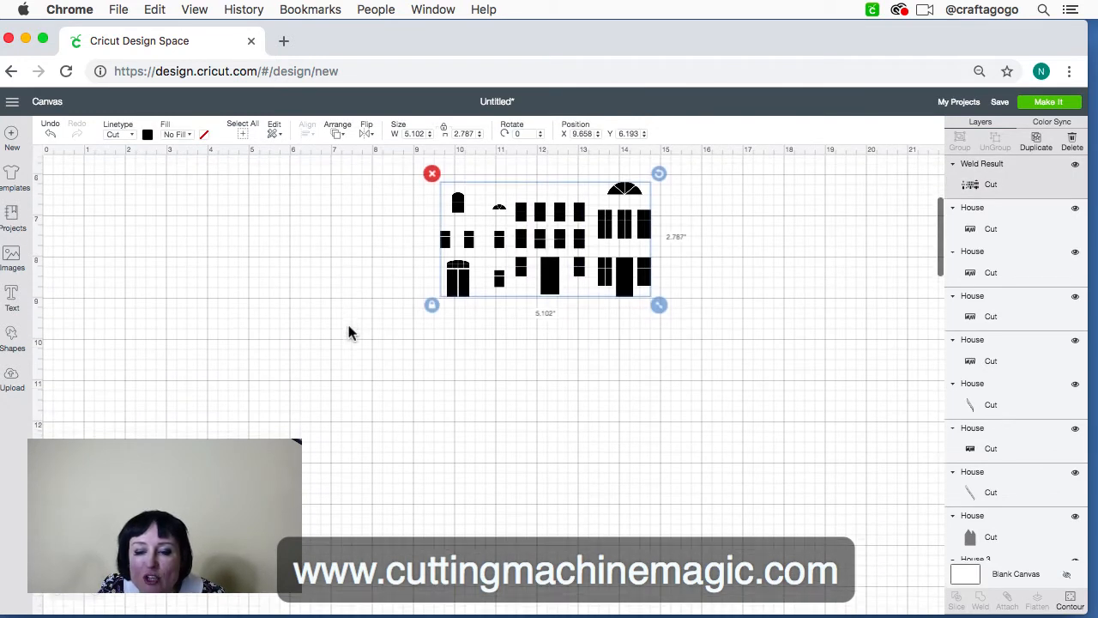
- Add a square and place it on the empty area below the window and door pieces, at about X 10.6, Y 10.9
left_click(13, 336)
left_click(58, 257)
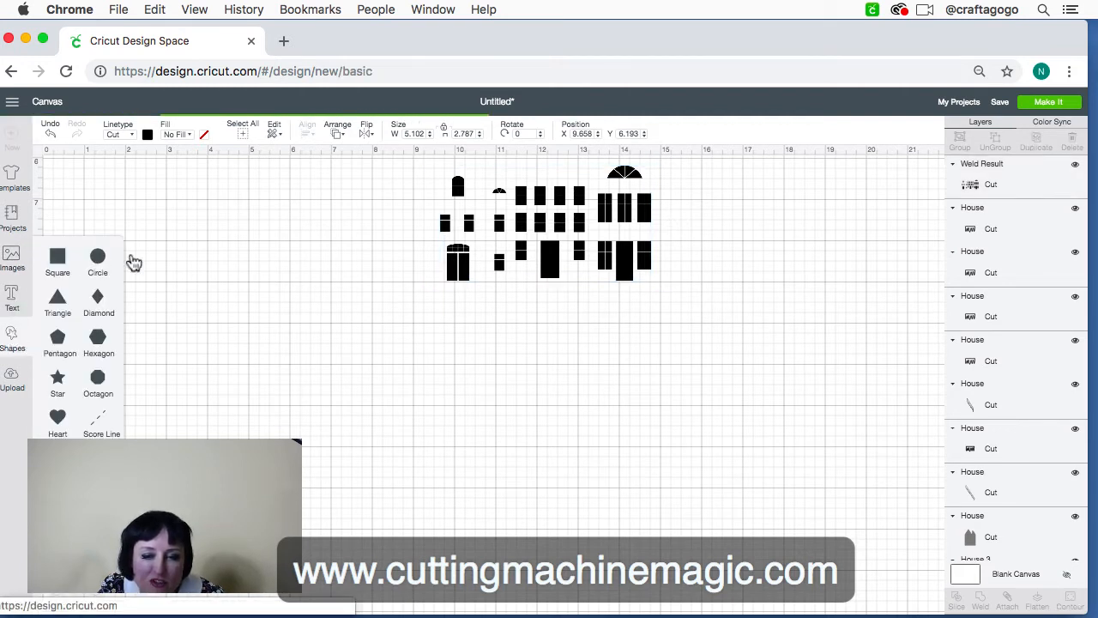
scroll(339, 335, "down", 3)
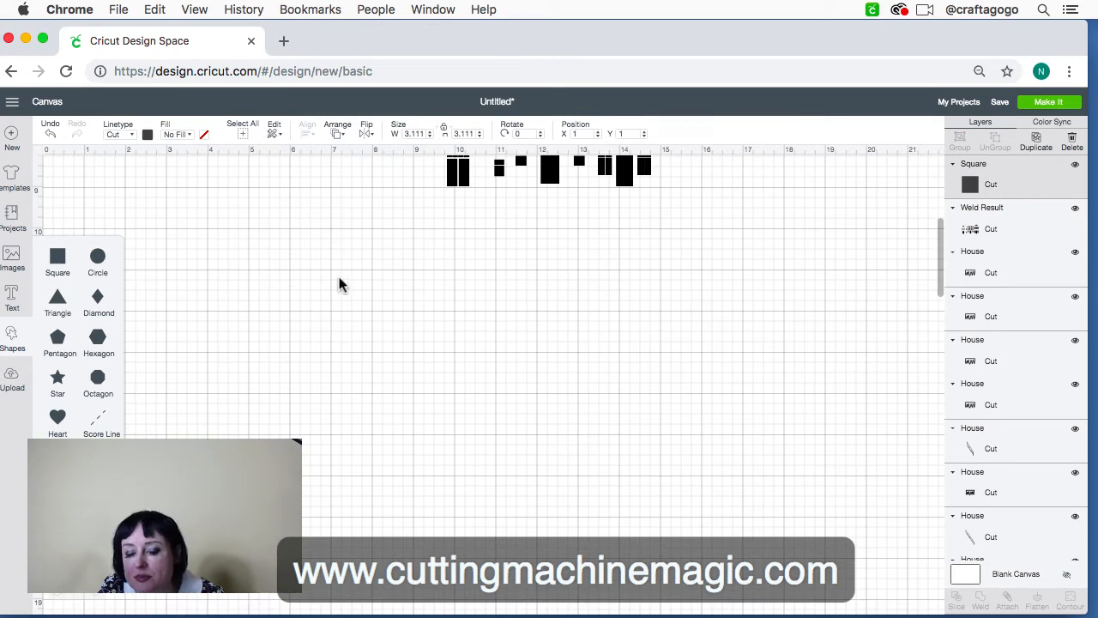
scroll(297, 304, "up", 5)
left_click_drag(206, 183, 277, 343)
left_click_drag(240, 300, 238, 343)
scroll(240, 343, "down", 3)
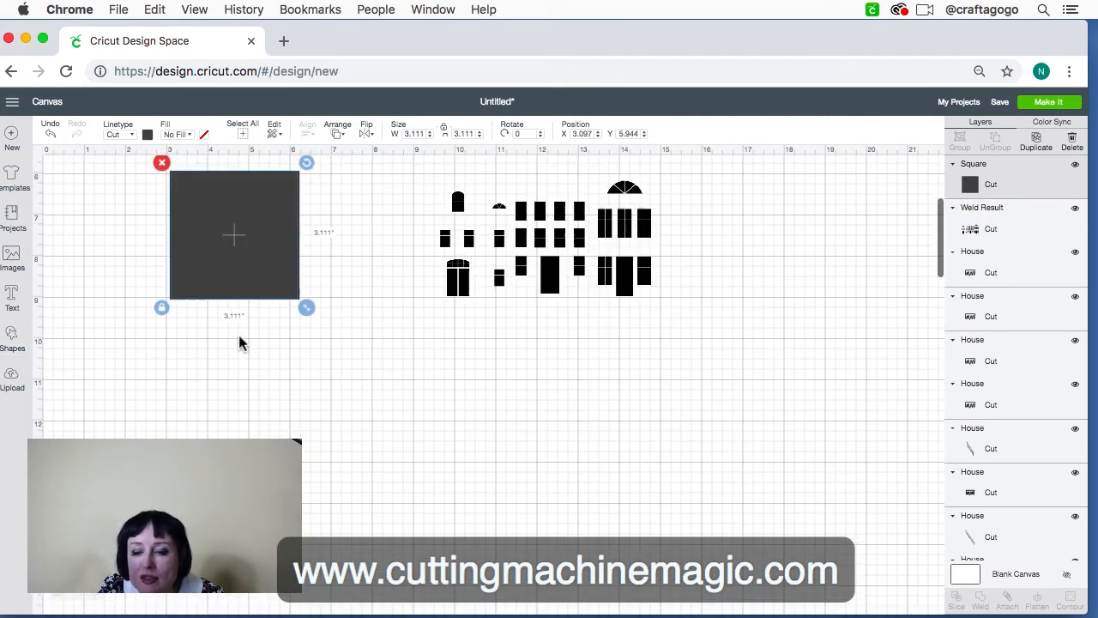
left_click_drag(247, 280, 559, 481)
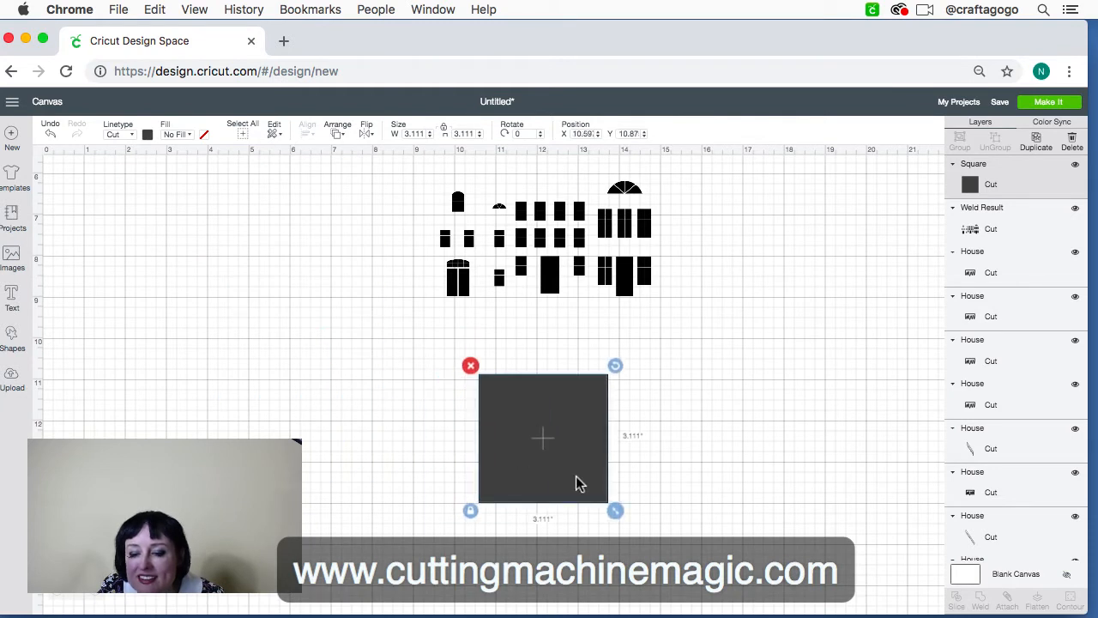
- Unlock the square's proportions, stretch it to about 8.4 × 4.4 in and move it to about X 4.5, Y 10.8
scroll(578, 483, "down", 3)
left_click(470, 427)
left_click_drag(617, 429, 831, 480)
left_click_drag(779, 380, 524, 377)
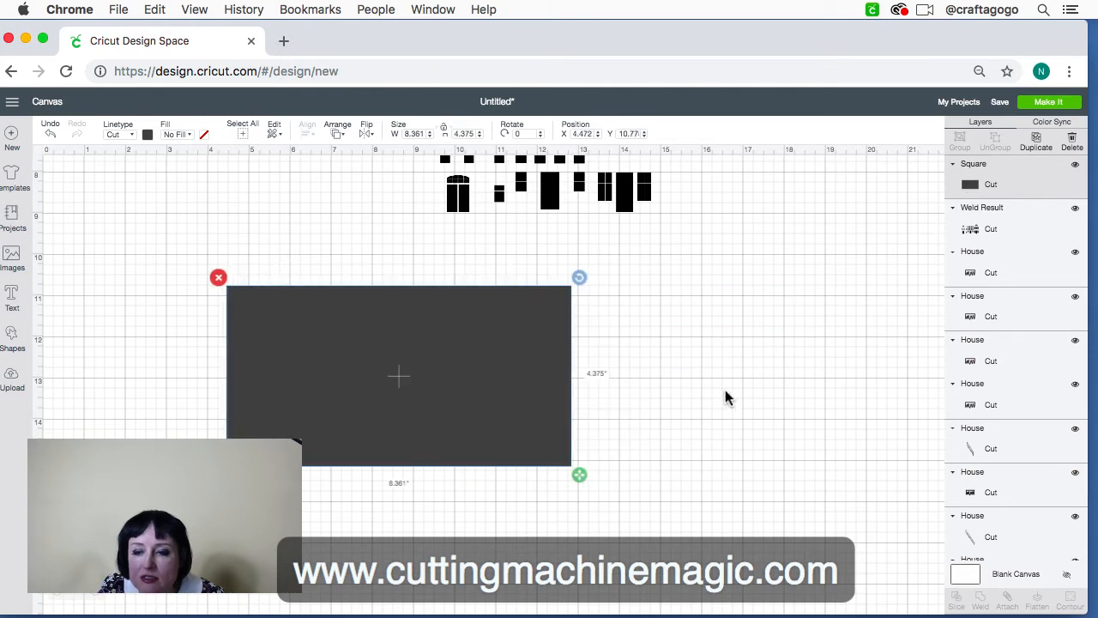
- Move the window and door pieces onto the rectangle, bring them to the front and place them at about X 7.4, Y 12.2
scroll(725, 397, "up", 5)
left_click(592, 265)
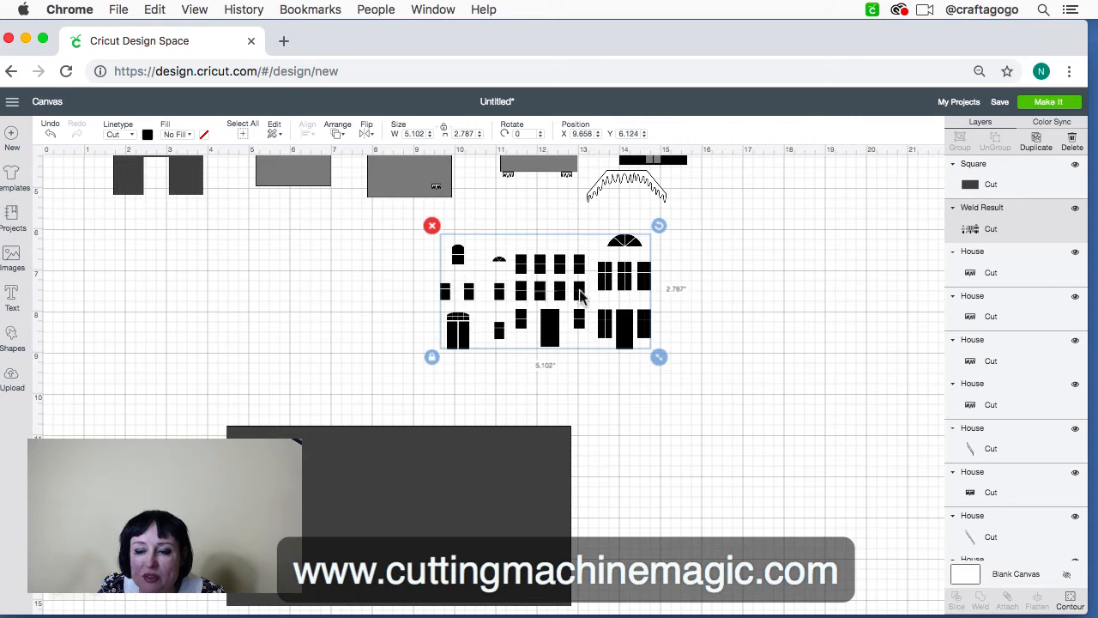
left_click_drag(580, 298, 571, 333)
scroll(568, 292, "down", 4)
left_click_drag(546, 209, 413, 389)
left_click_drag(401, 394, 401, 394)
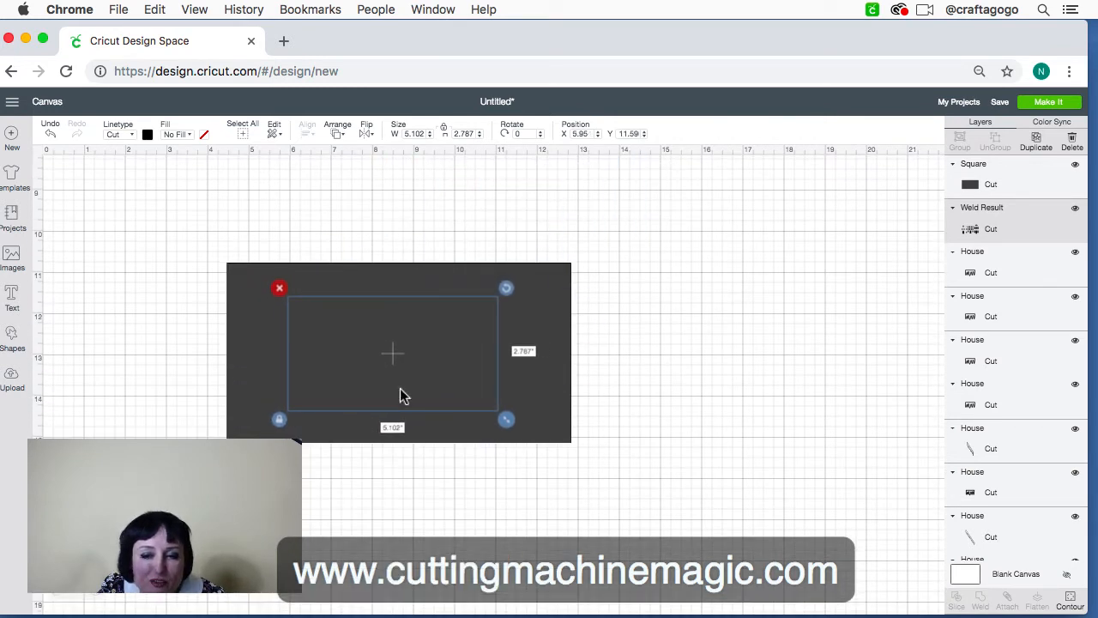
left_click(337, 139)
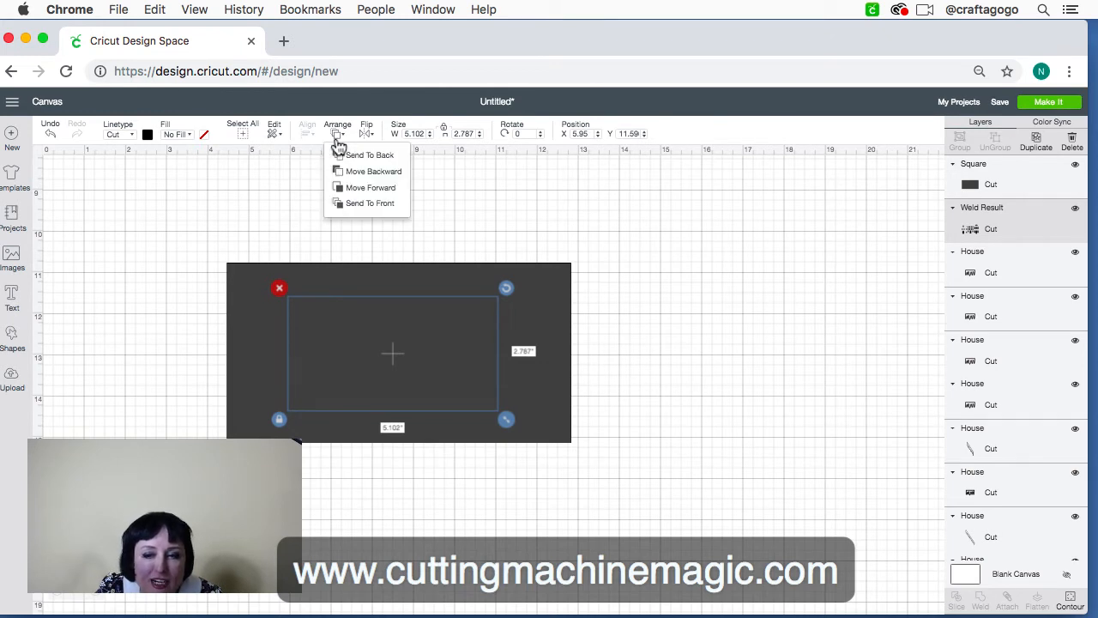
left_click(347, 205)
left_click_drag(489, 353, 550, 377)
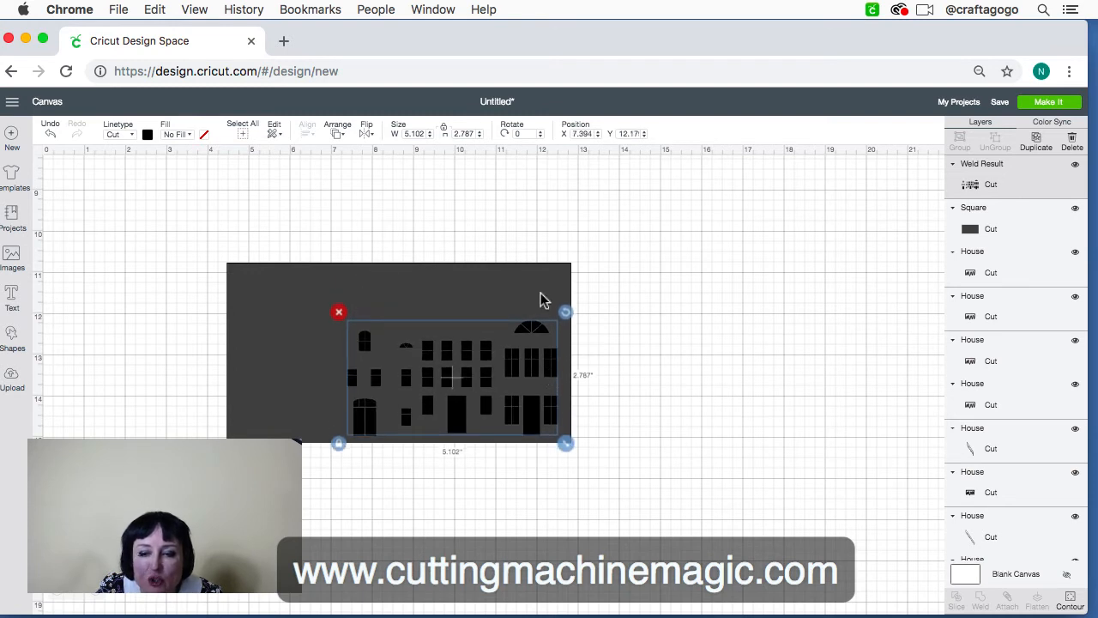
- Move the rectangle to about X 5.4, Y 11.5 and shrink it to about 5.4 × 4 in
left_click(539, 289)
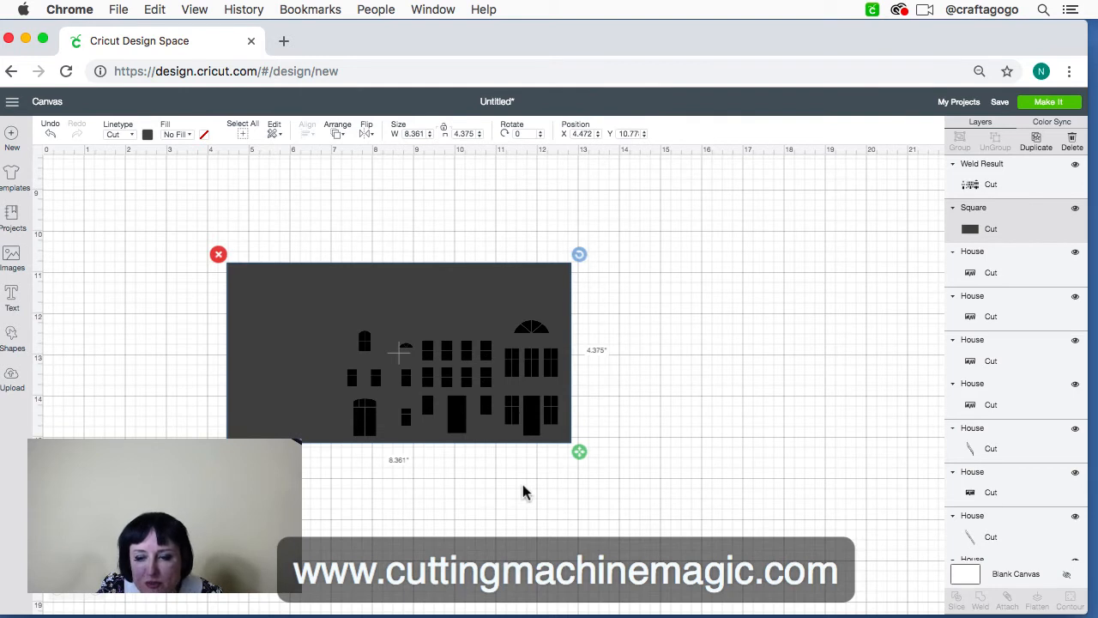
left_click_drag(579, 451, 557, 440)
left_click_drag(475, 255, 501, 318)
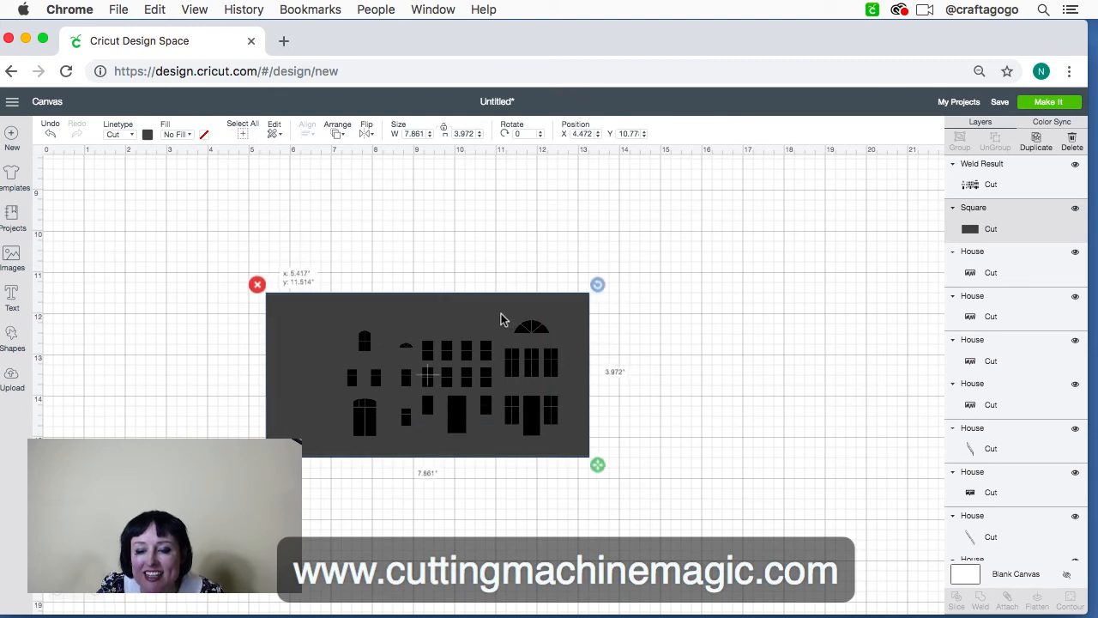
left_click_drag(599, 472, 496, 471)
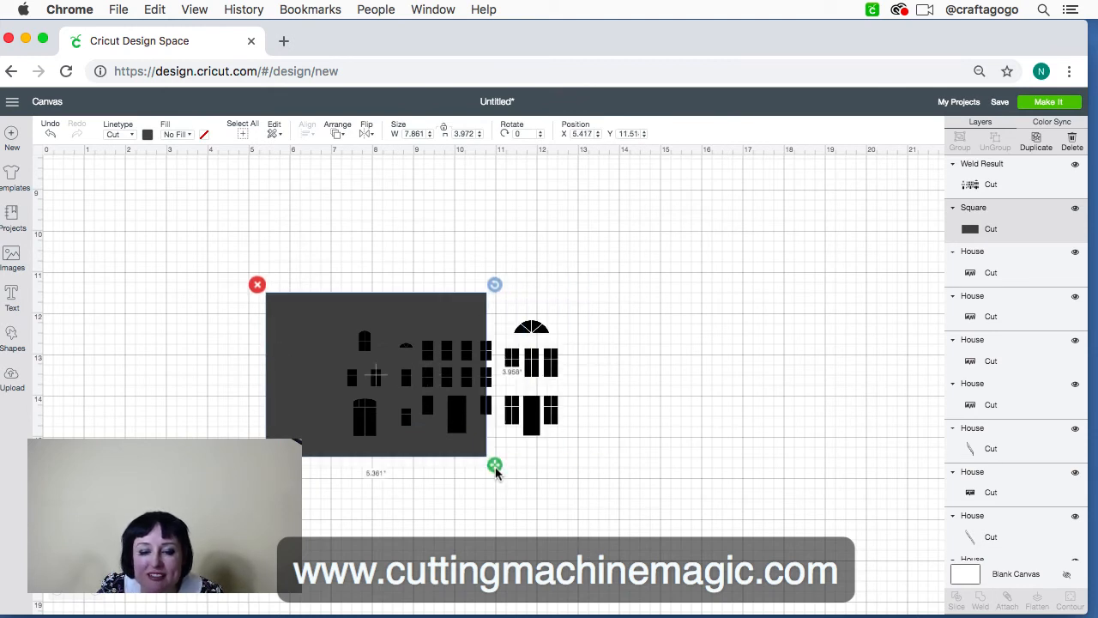
- Position the window pieces inside the rectangle at about X 5.6, Y 12.2 and resize the rectangle to about 5.7 × 3.8 in around them
left_click_drag(473, 432, 397, 431)
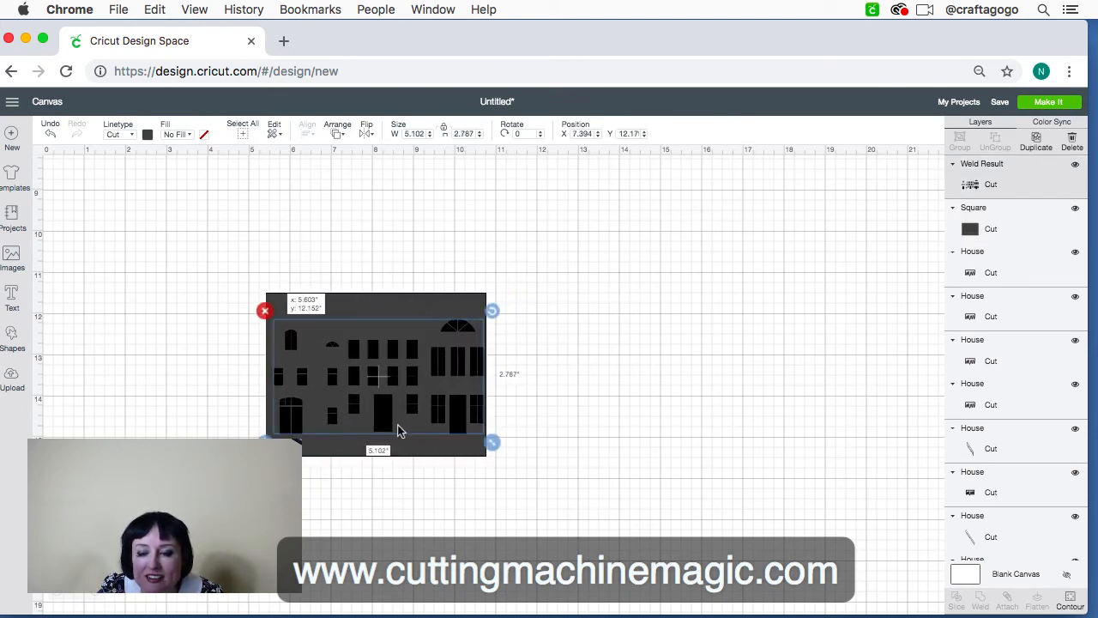
left_click(435, 450)
left_click_drag(502, 466, 508, 459)
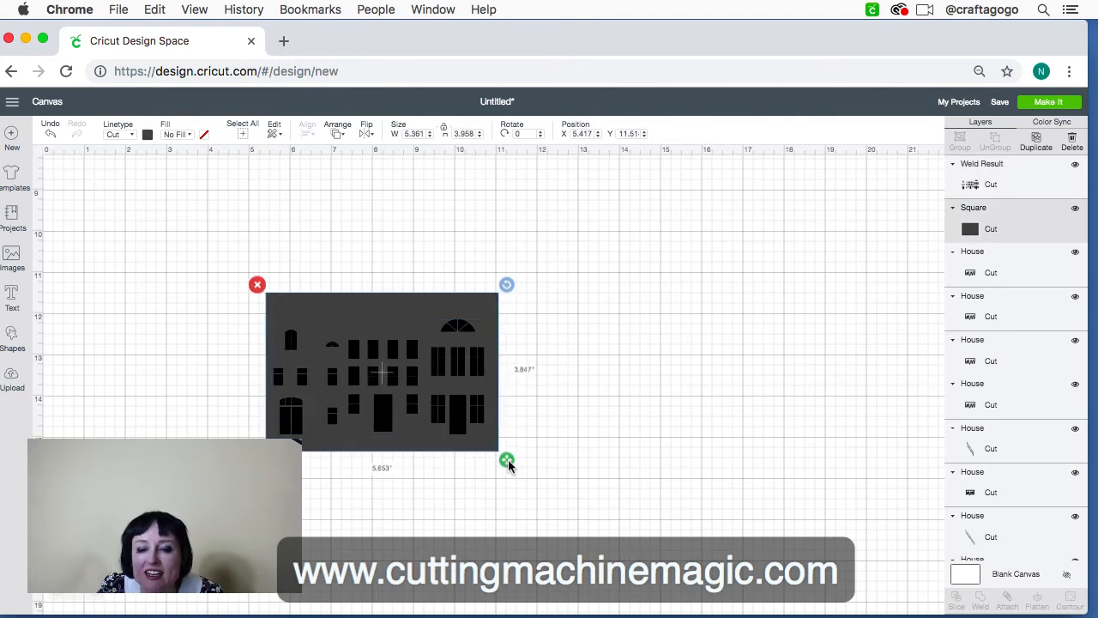
left_click(572, 486)
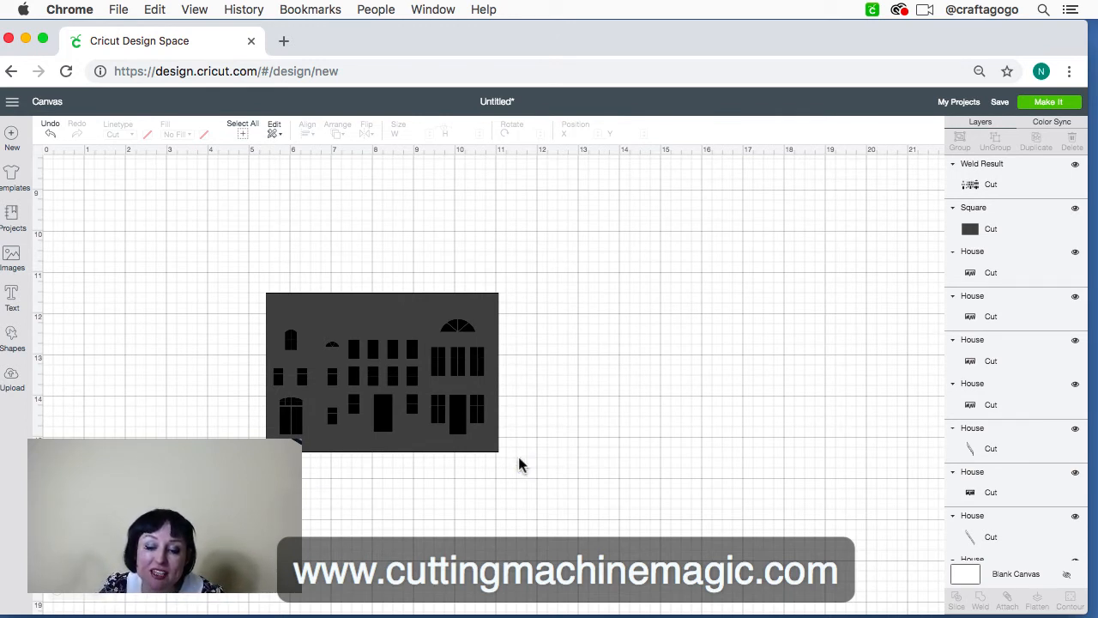
- Slice the window and door pieces out of the rectangle and move the resulting pieces apart
left_click_drag(529, 476, 174, 199)
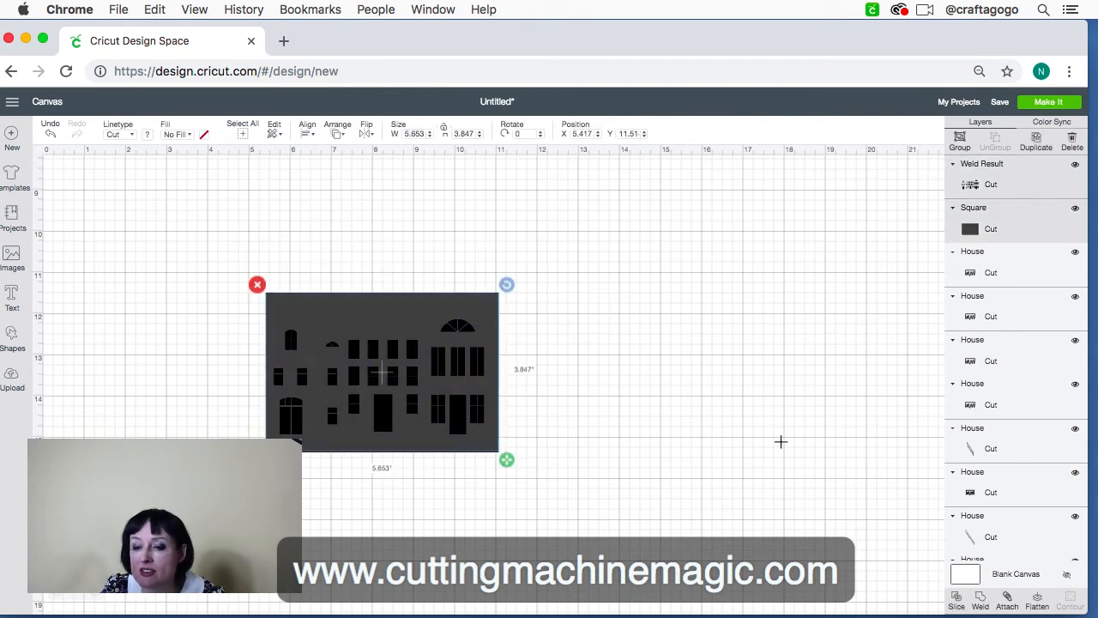
left_click(955, 597)
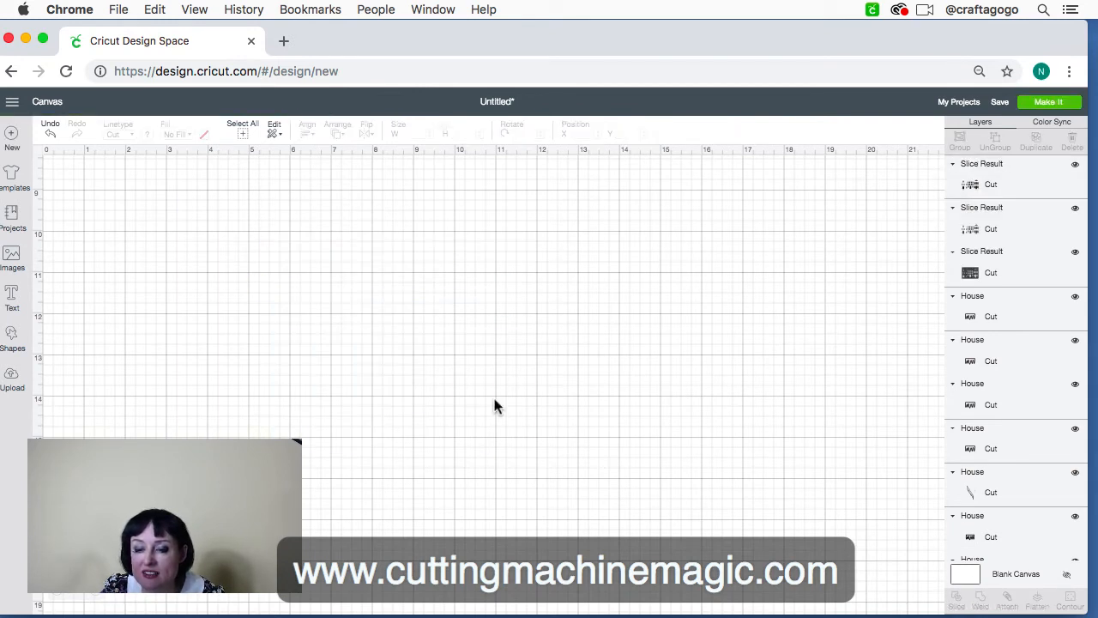
left_click_drag(396, 337, 701, 373)
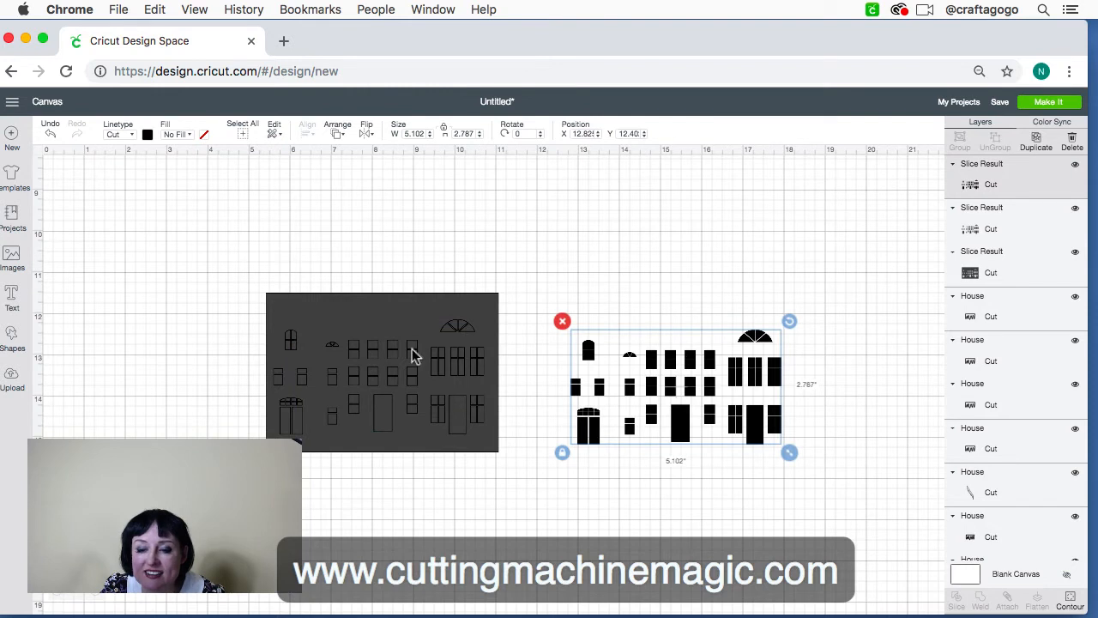
left_click_drag(417, 343, 809, 253)
left_click(441, 401)
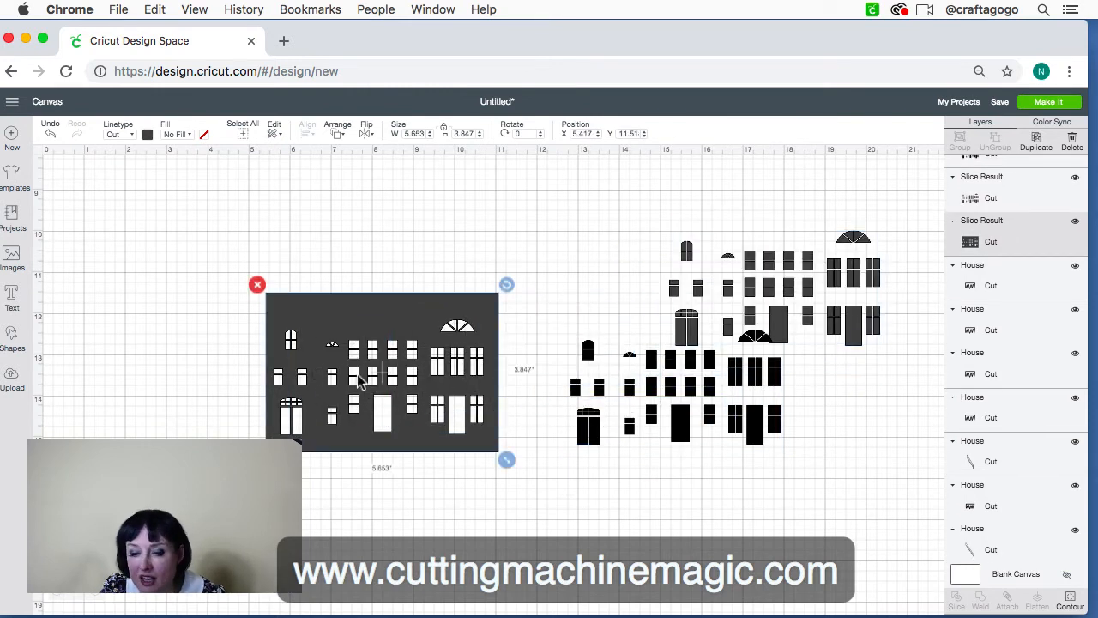
left_click_drag(361, 370, 341, 302)
scroll(520, 370, "up", 2)
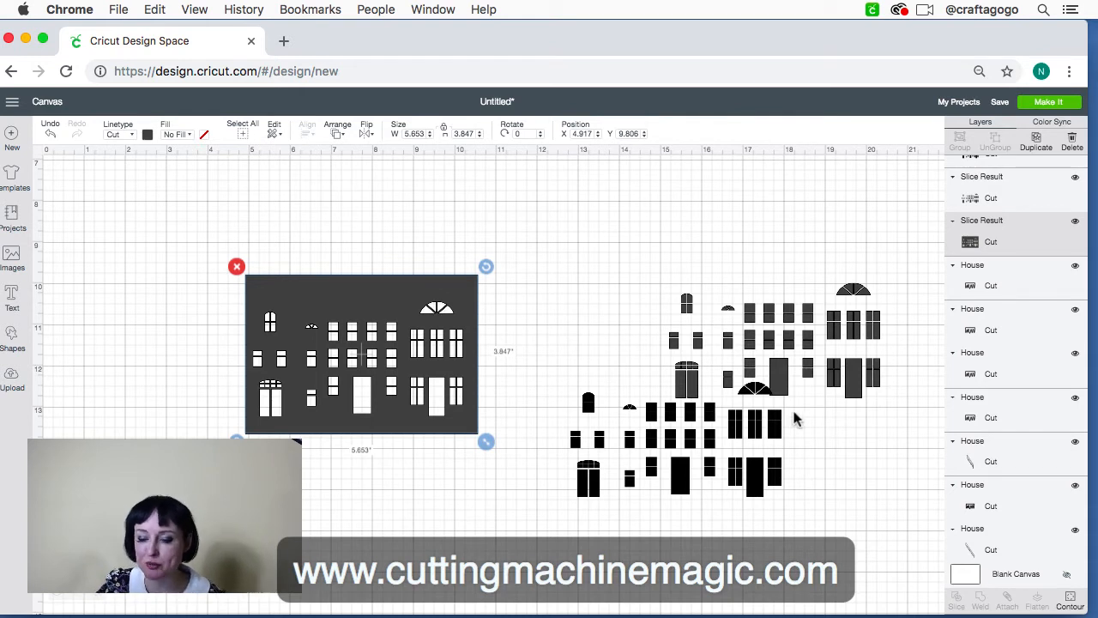
- Delete both leftover sets of window and door pieces and the sliced rectangle
left_click_drag(851, 477, 637, 290)
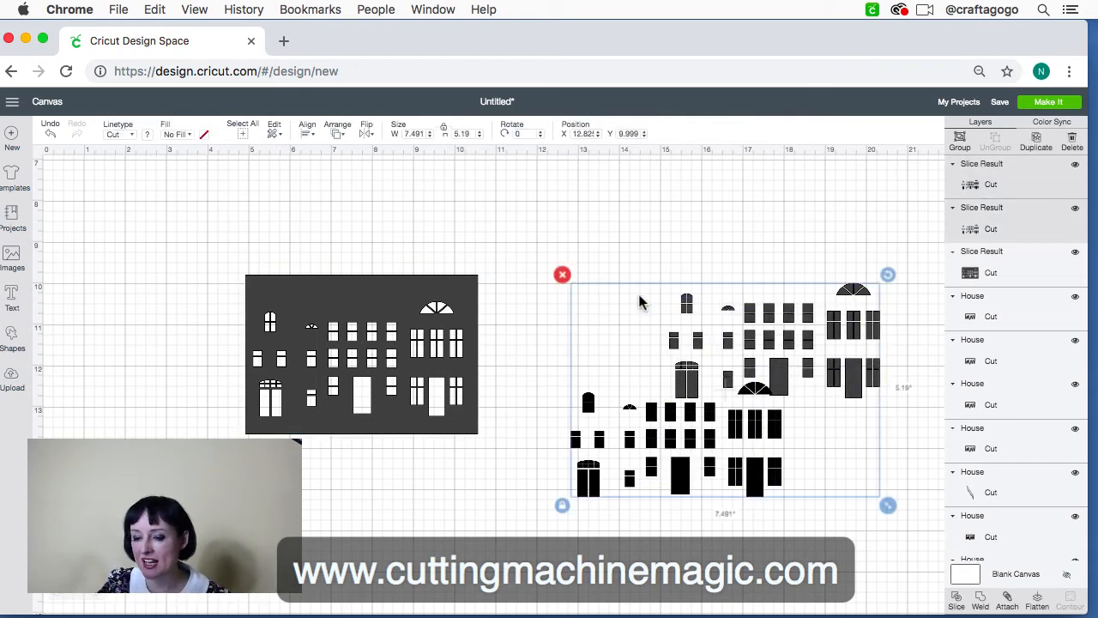
key("Delete")
left_click_drag(545, 412, 341, 300)
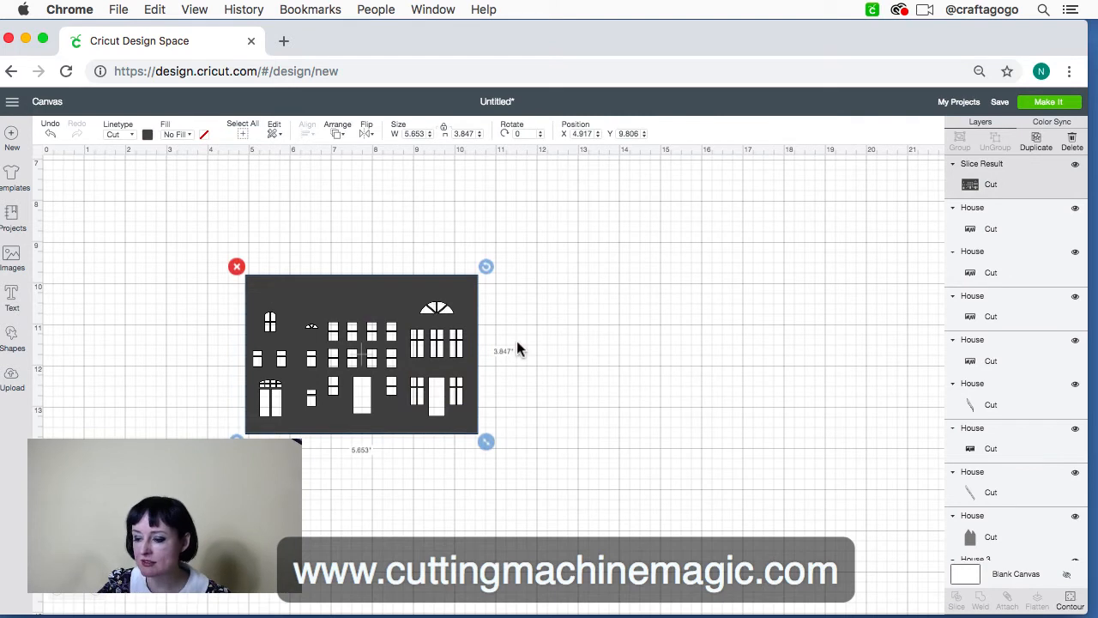
key("Delete")
- Search the image library for "tree" and insert the free multi-layer swirly tree image onto the canvas
scroll(385, 268, "up", 2)
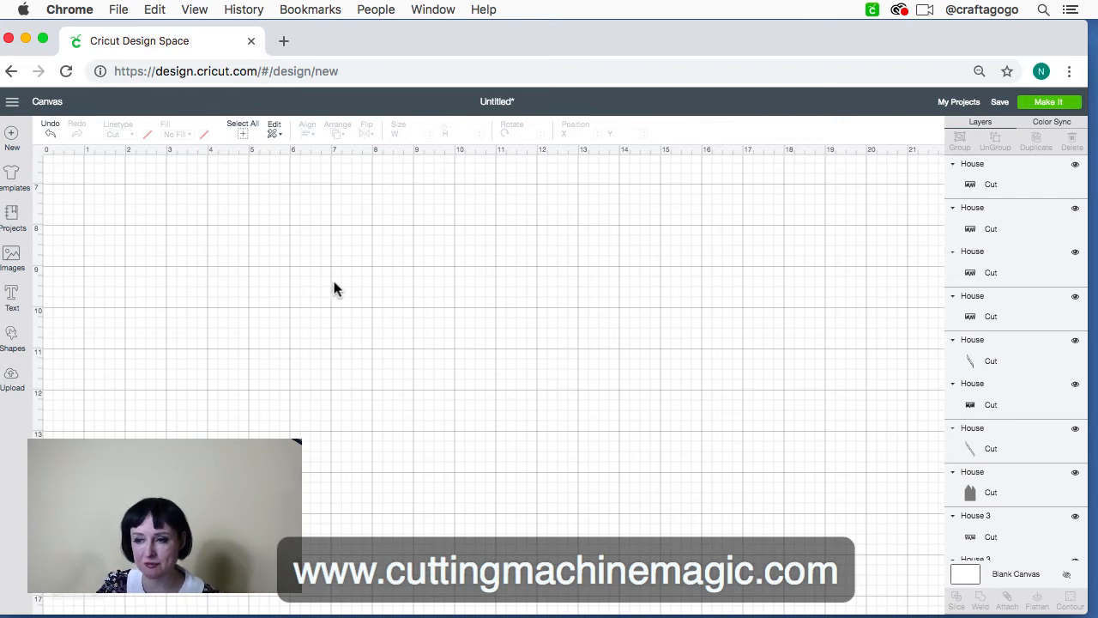
scroll(406, 292, "up", 1)
scroll(406, 292, "up", 1)
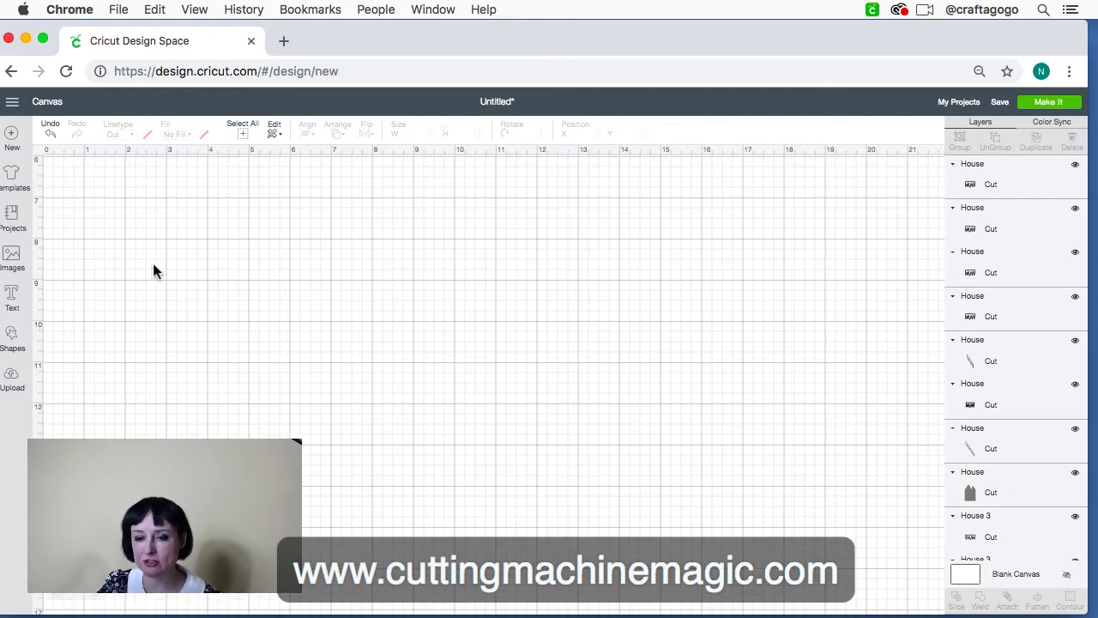
left_click(11, 259)
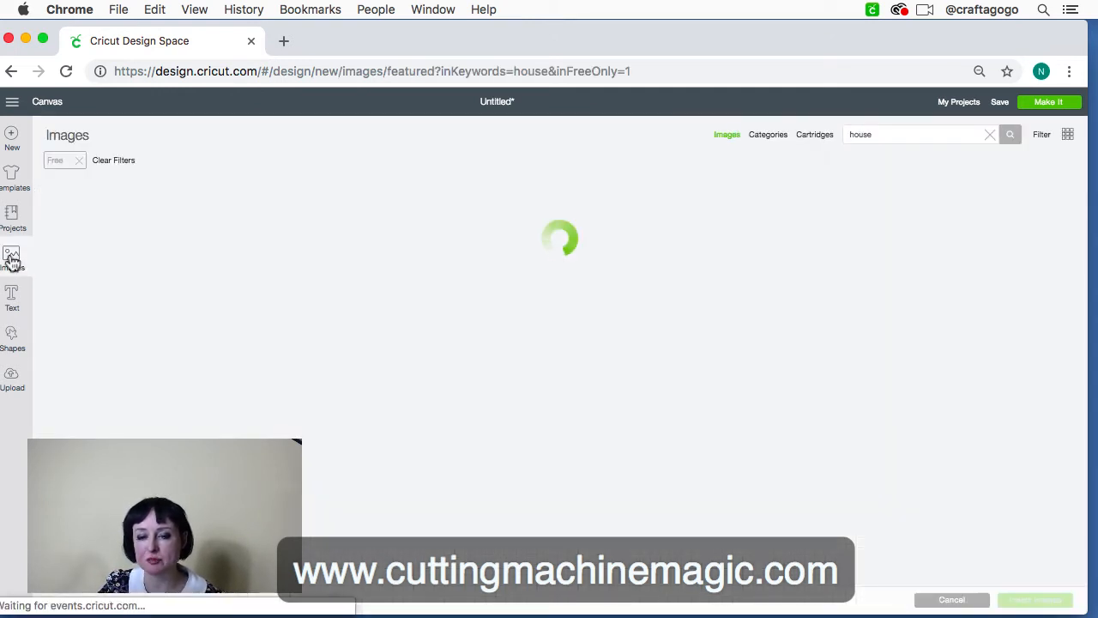
double_click(882, 133)
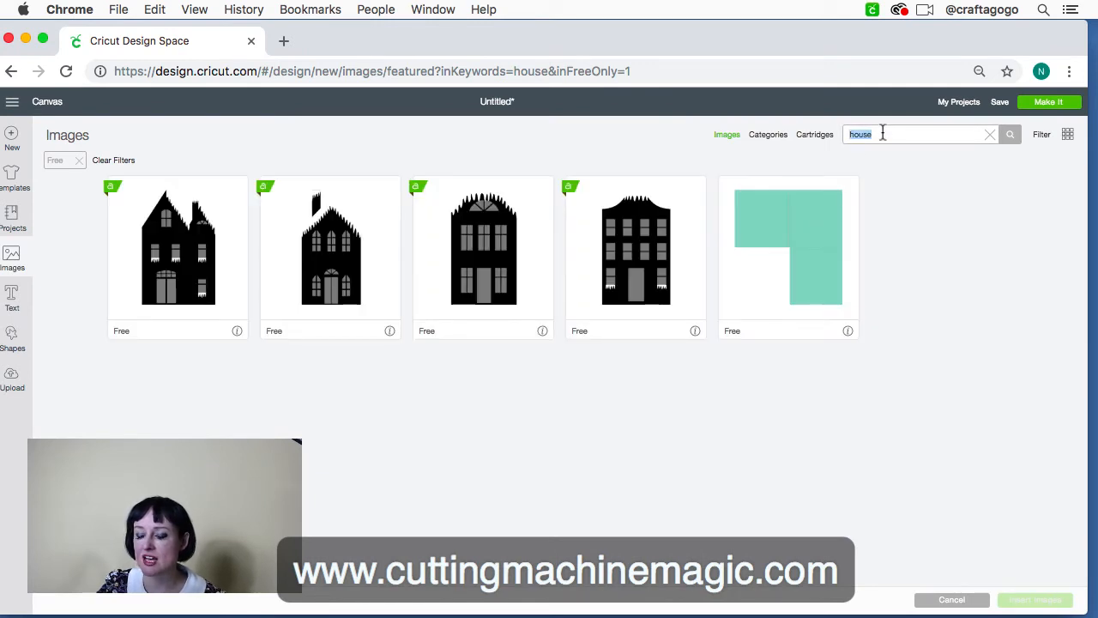
type("t")
key("Return")
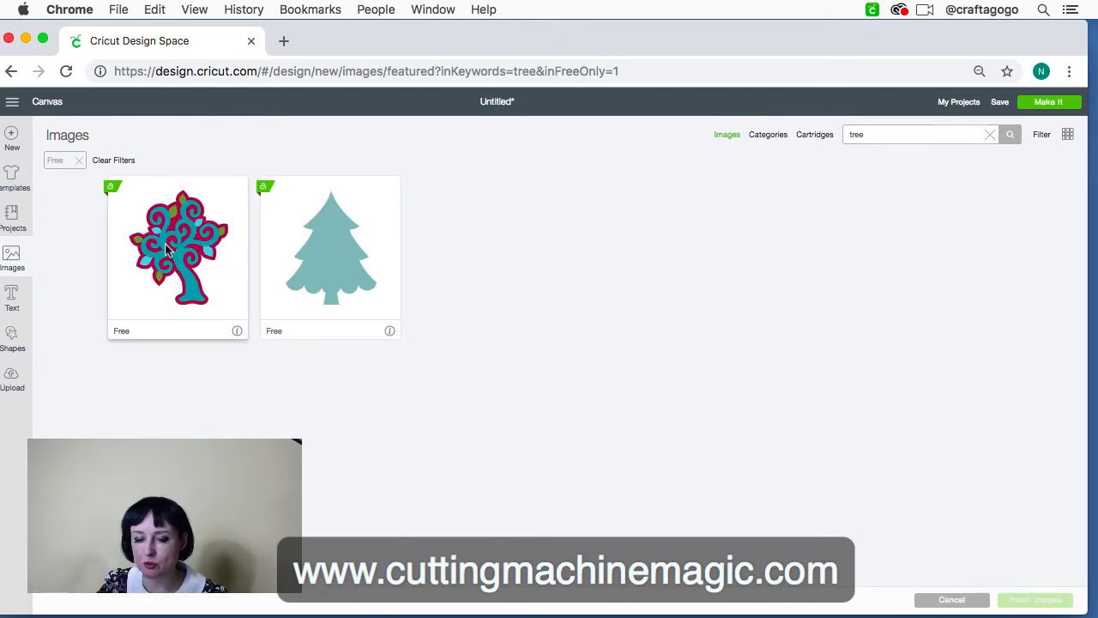
left_click(167, 247)
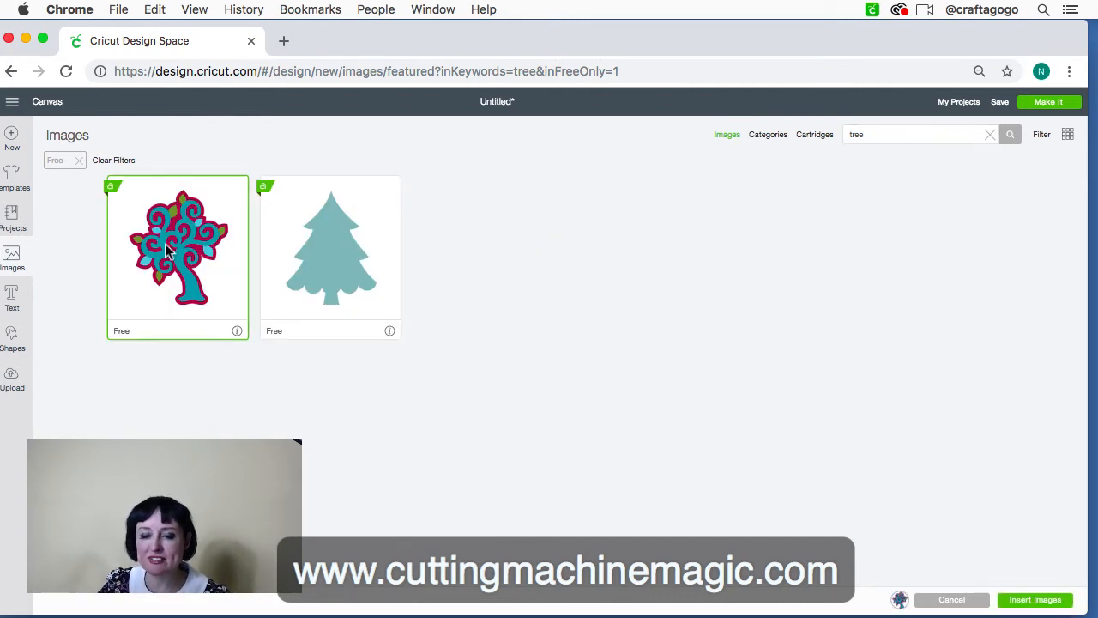
left_click(1026, 600)
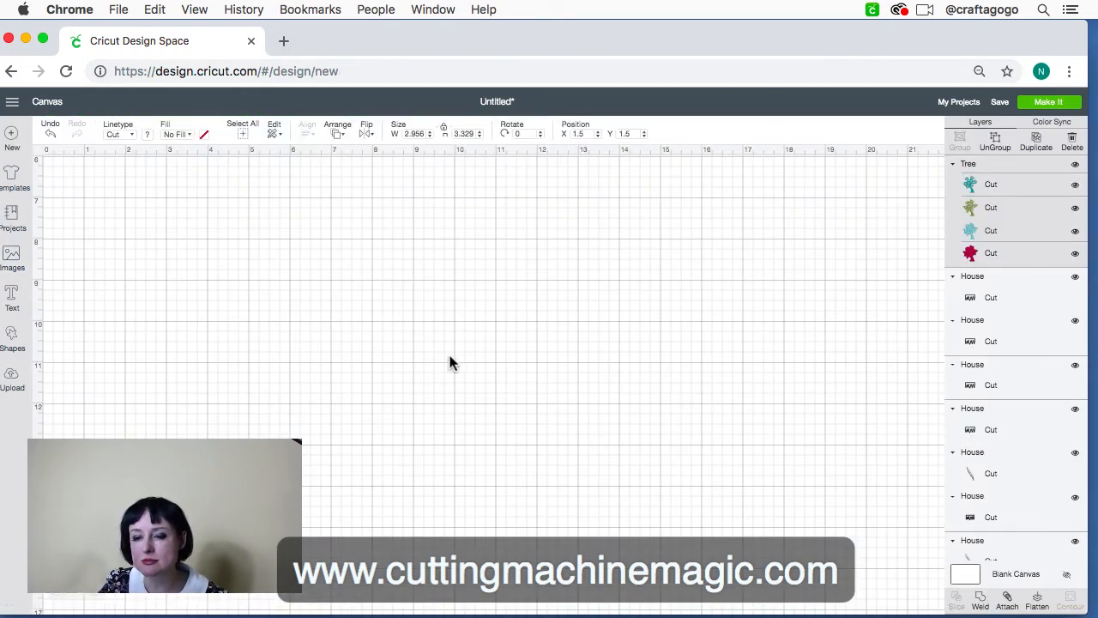
- Delete all the house images and leftover house pieces from the canvas, keeping only the tree
scroll(452, 363, "up", 5)
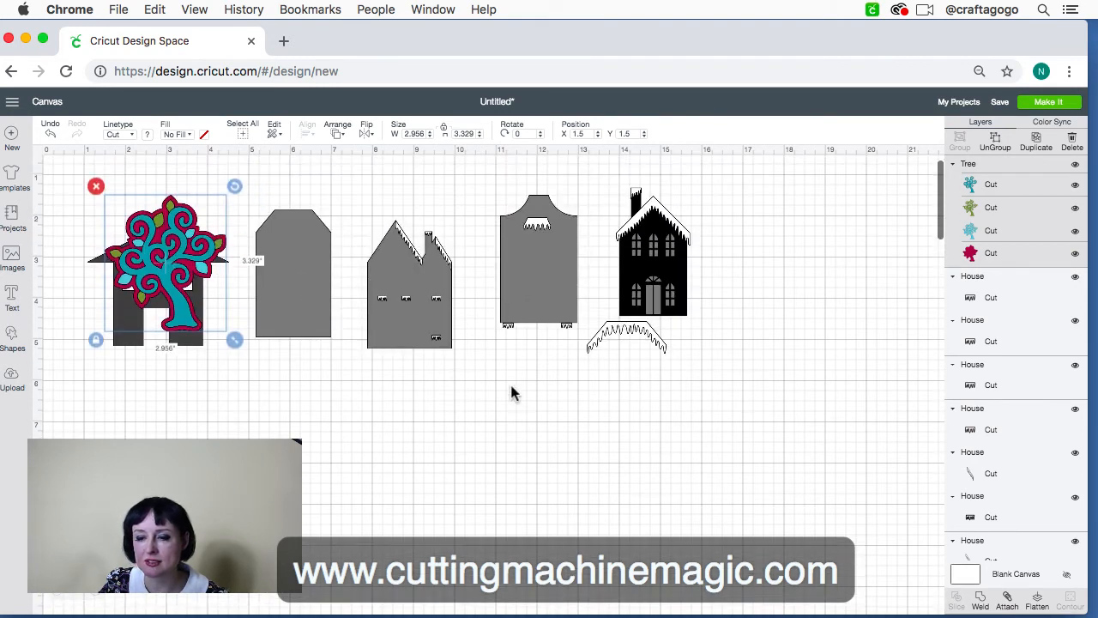
left_click_drag(750, 439, 289, 180)
key("Delete")
left_click_drag(175, 273, 377, 290)
left_click(472, 306)
left_click_drag(257, 358, 72, 234)
key("Delete")
- Reposition the tree in the open canvas area at about X 3.6, Y 1.8
left_click_drag(324, 266, 179, 262)
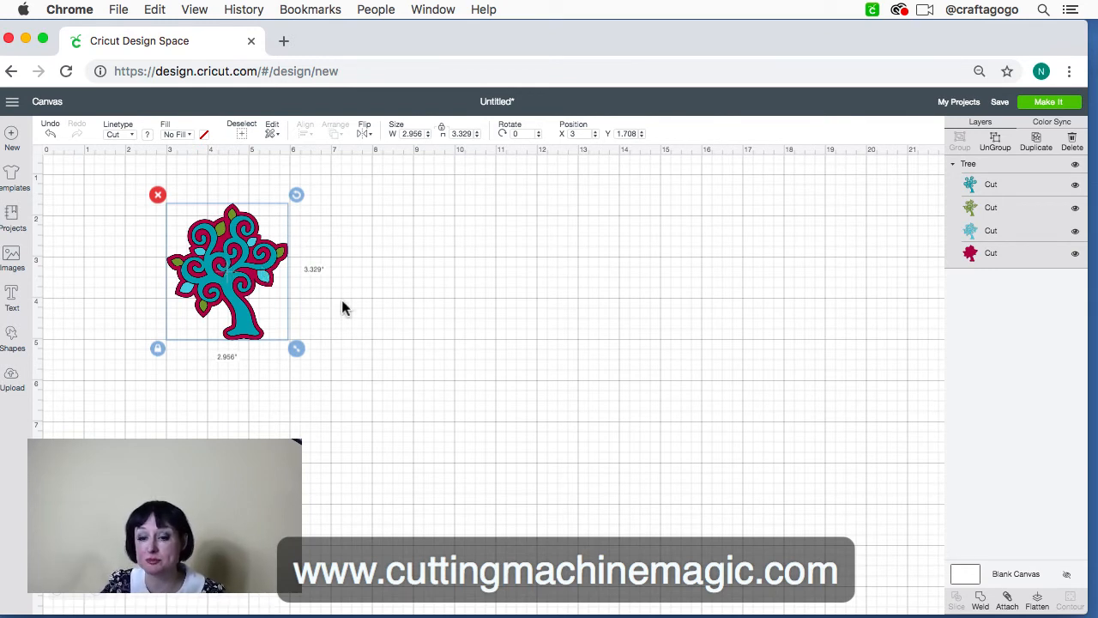
mouse_move(260, 264)
left_mouse_down()
mouse_move(366, 273)
mouse_move(343, 276)
mouse_move(402, 264)
mouse_move(266, 281)
left_mouse_up()
left_click(532, 285)
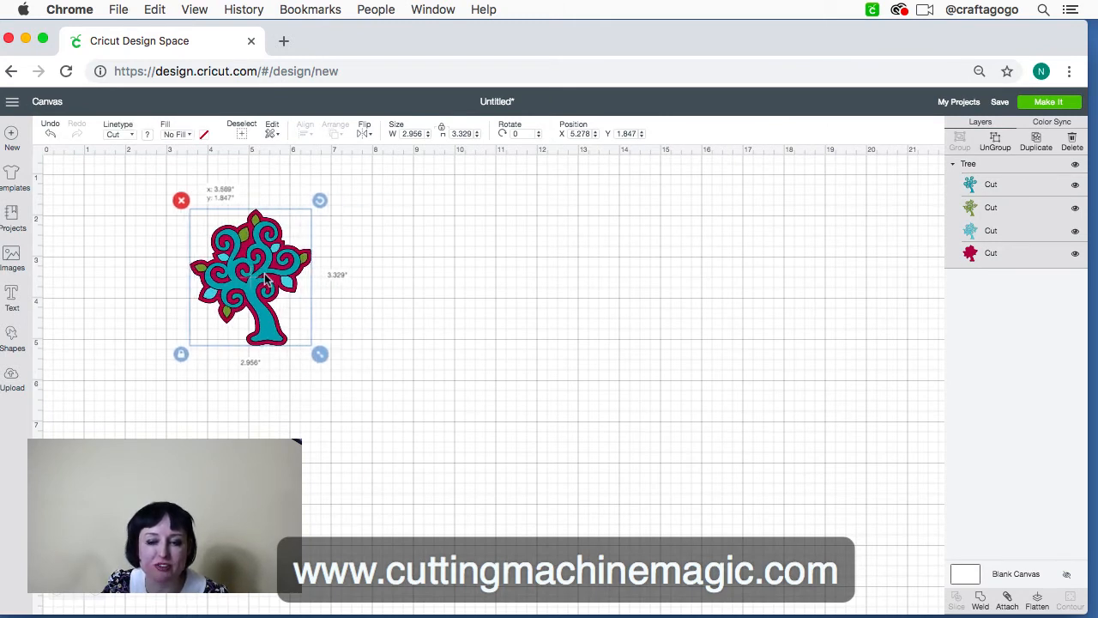
left_click(380, 295)
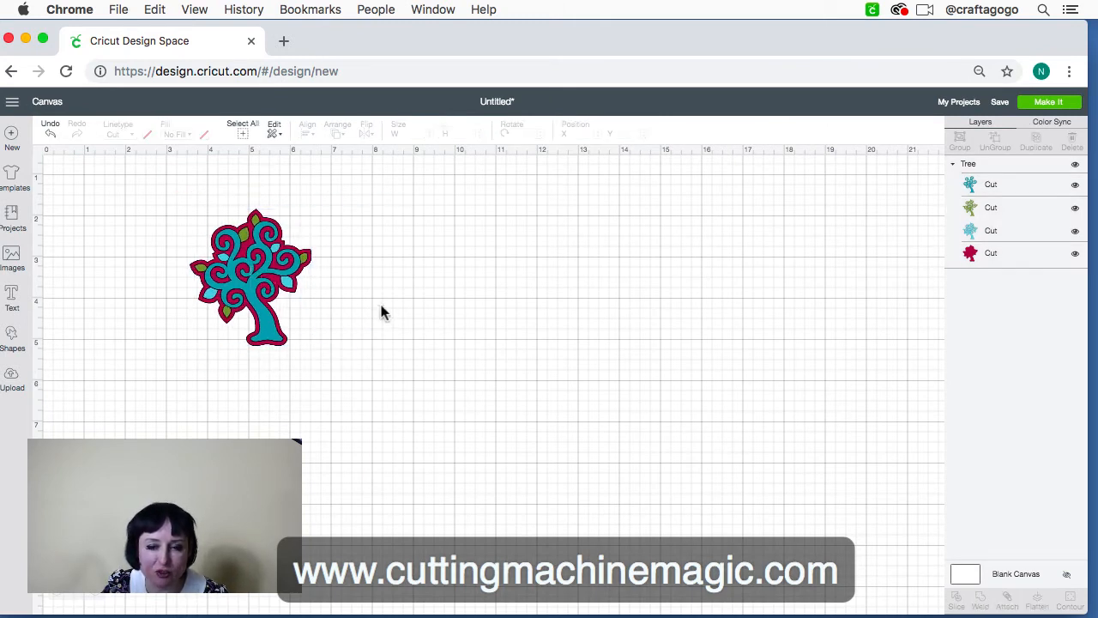
- Ungroup the tree and pull its teal, green, light blue and dark red layers apart
left_click(266, 295)
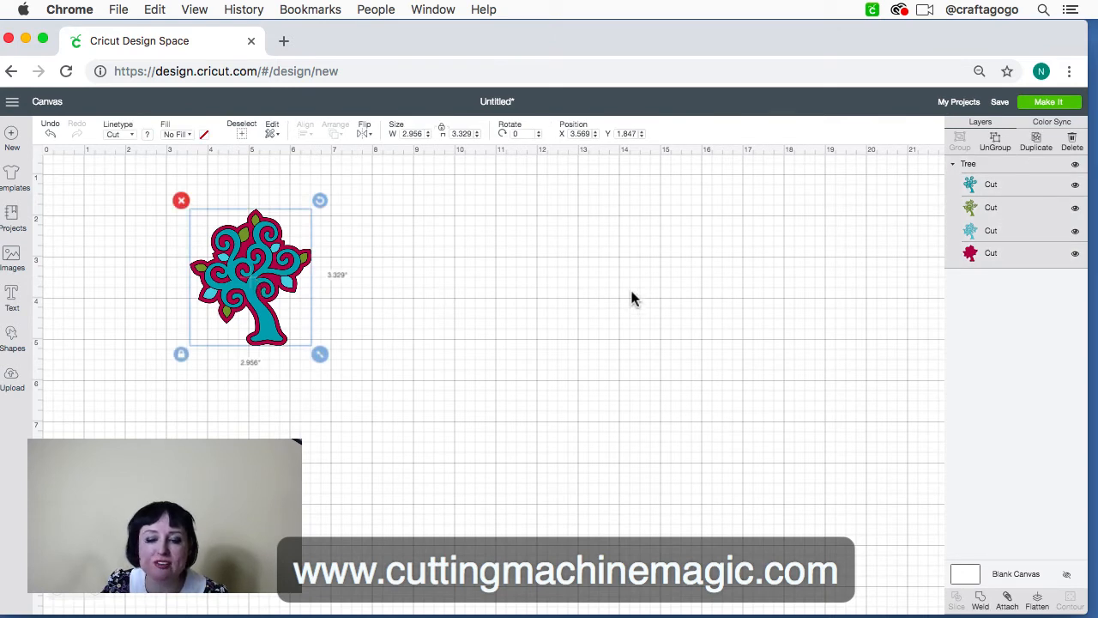
left_click(1000, 143)
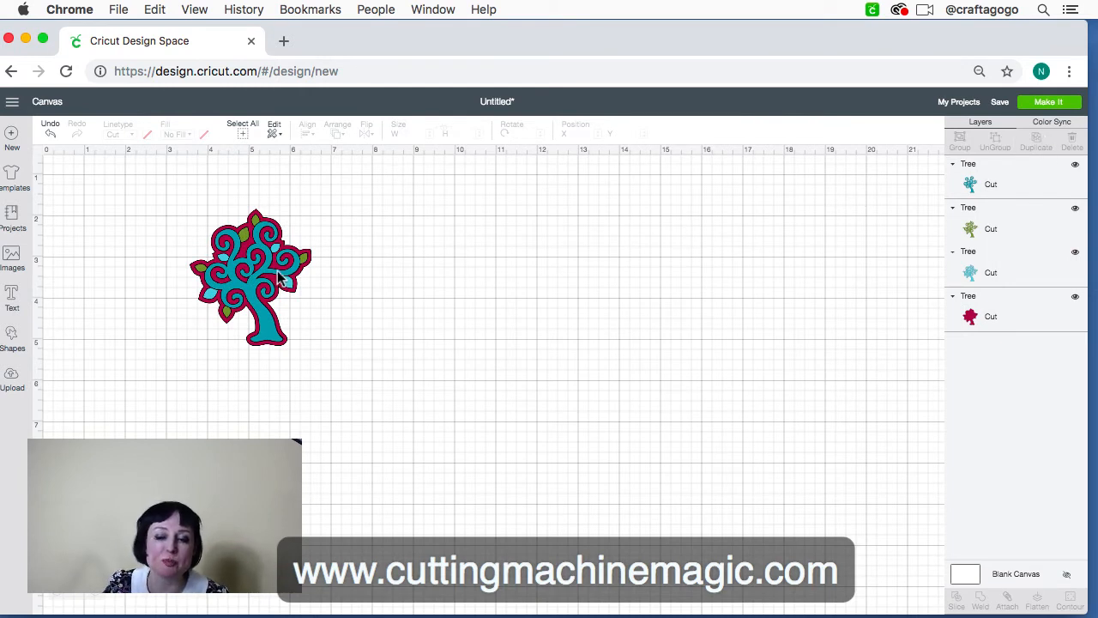
left_click_drag(252, 249, 538, 299)
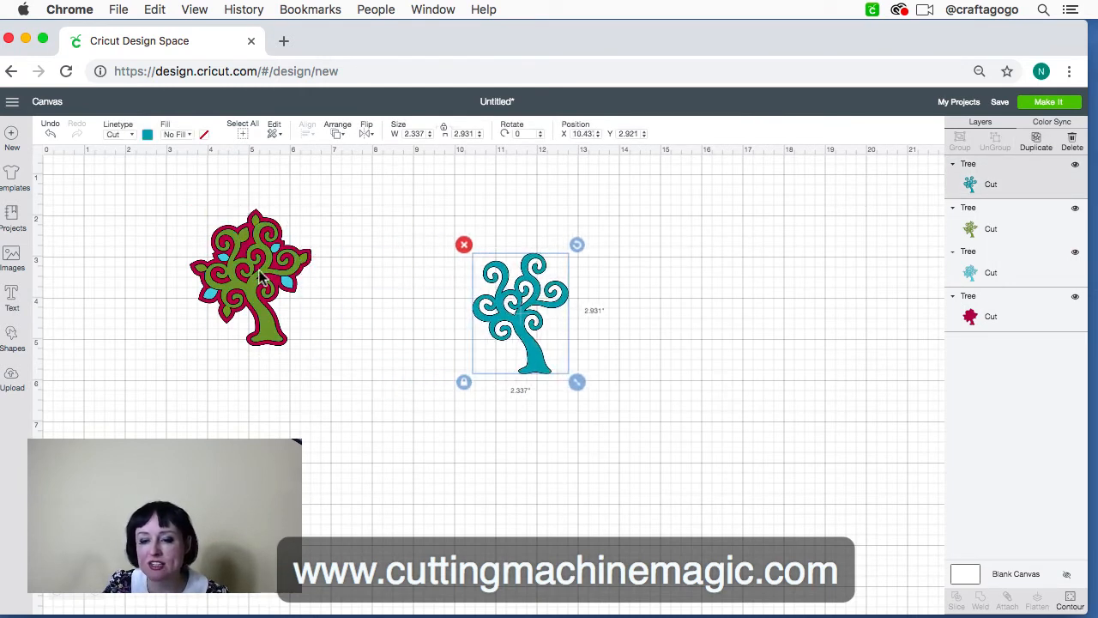
left_click_drag(270, 279, 429, 378)
left_click_drag(266, 313, 711, 396)
left_click_drag(264, 290, 221, 293)
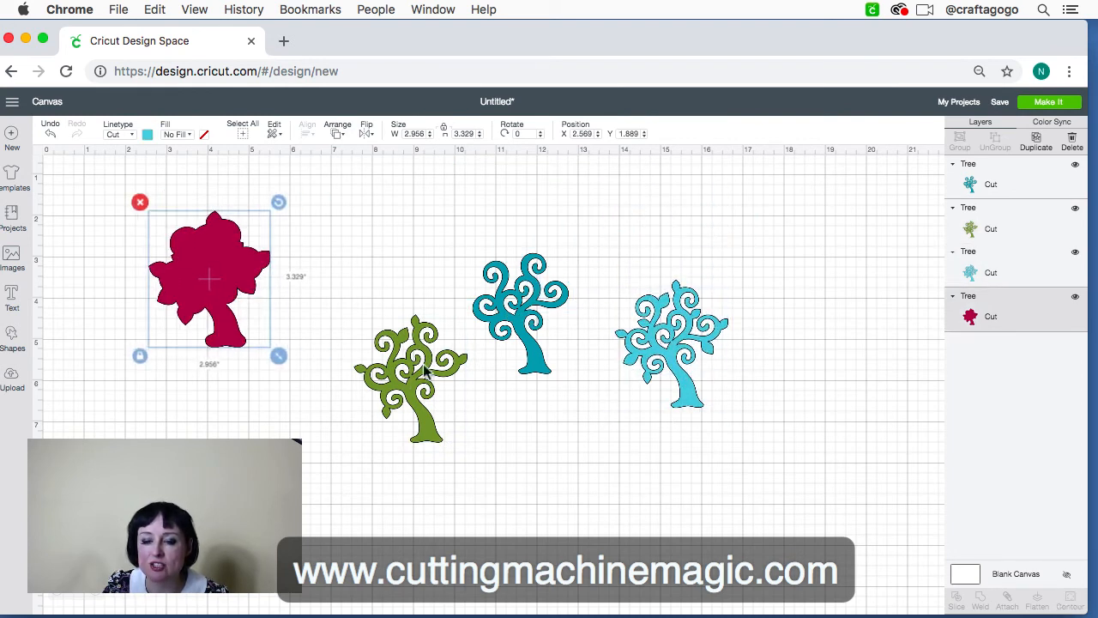
- Line up the green, teal and light blue tree layers in a row beside the dark red one
left_click_drag(451, 378, 395, 283)
left_click_drag(498, 306, 445, 278)
left_click_drag(645, 334, 559, 269)
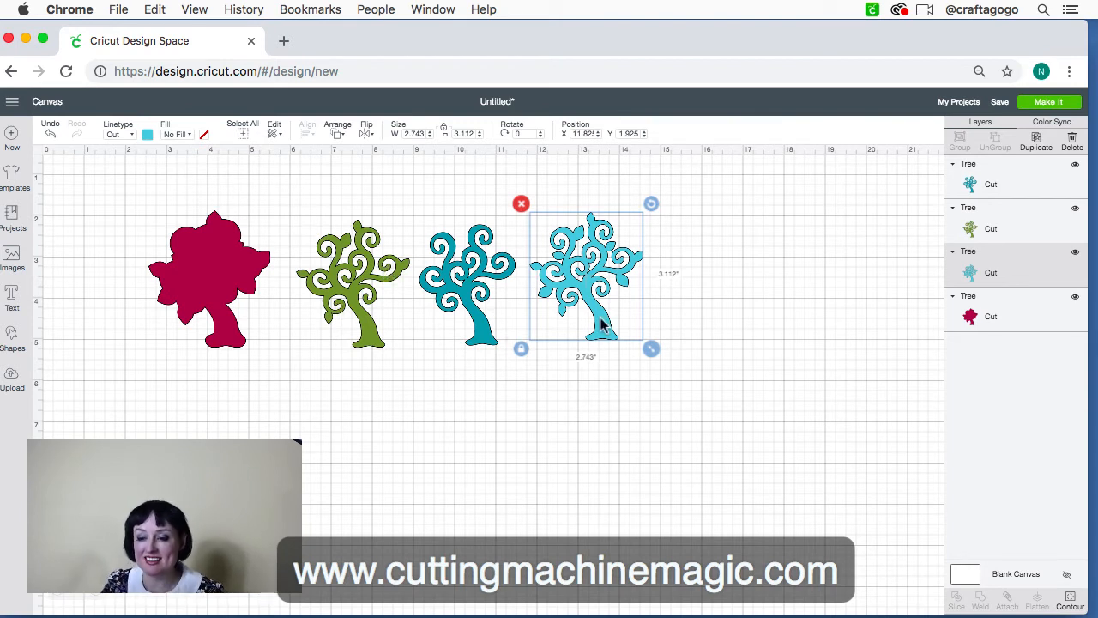
left_click_drag(602, 323, 615, 337)
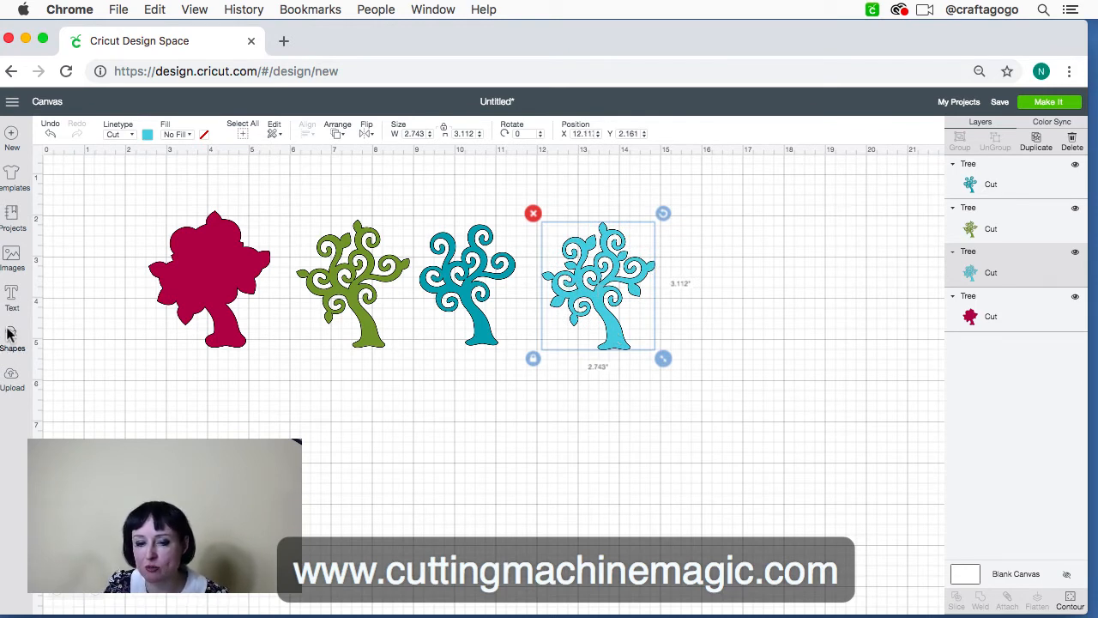
- Search the image library for "fruit" and insert the free smiling pear, apple and orange image
left_click(21, 259)
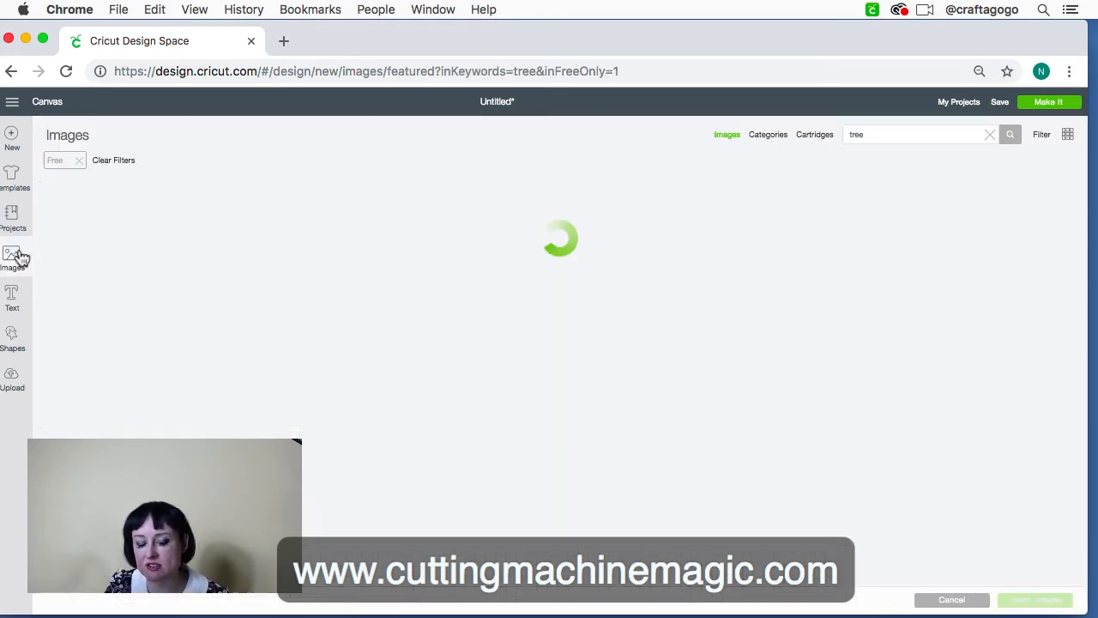
left_click(892, 134)
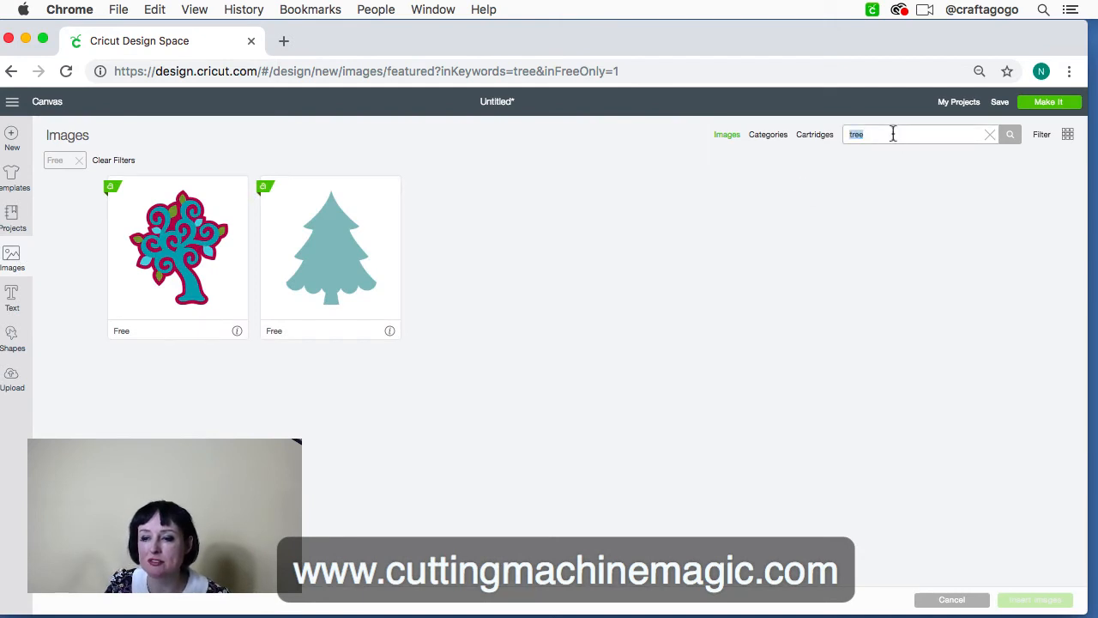
type("fruit")
key("Return")
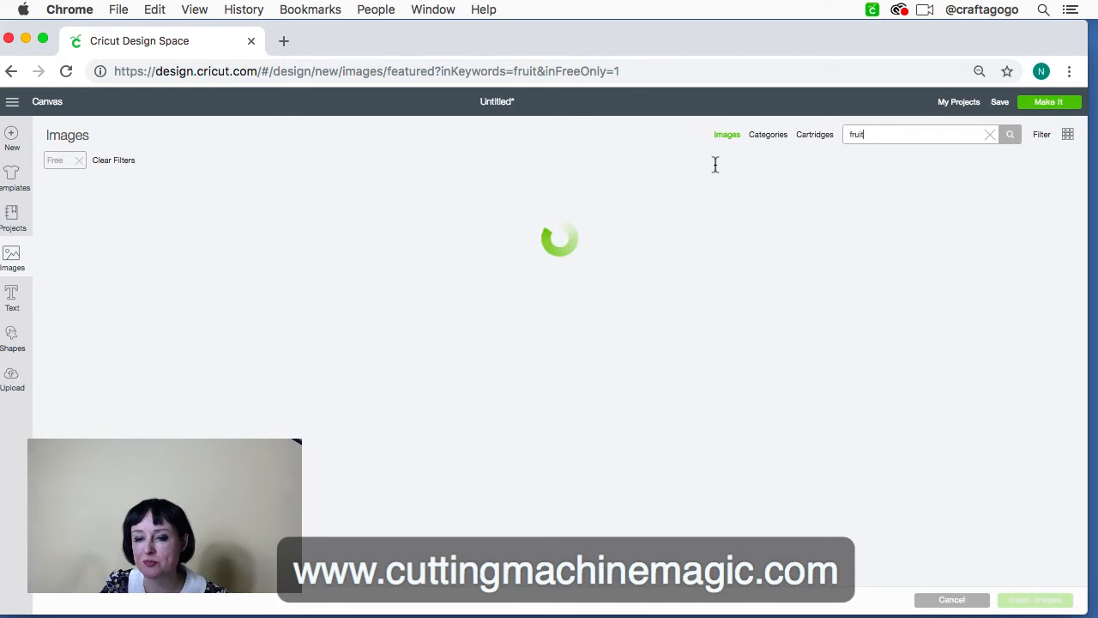
left_click(212, 273)
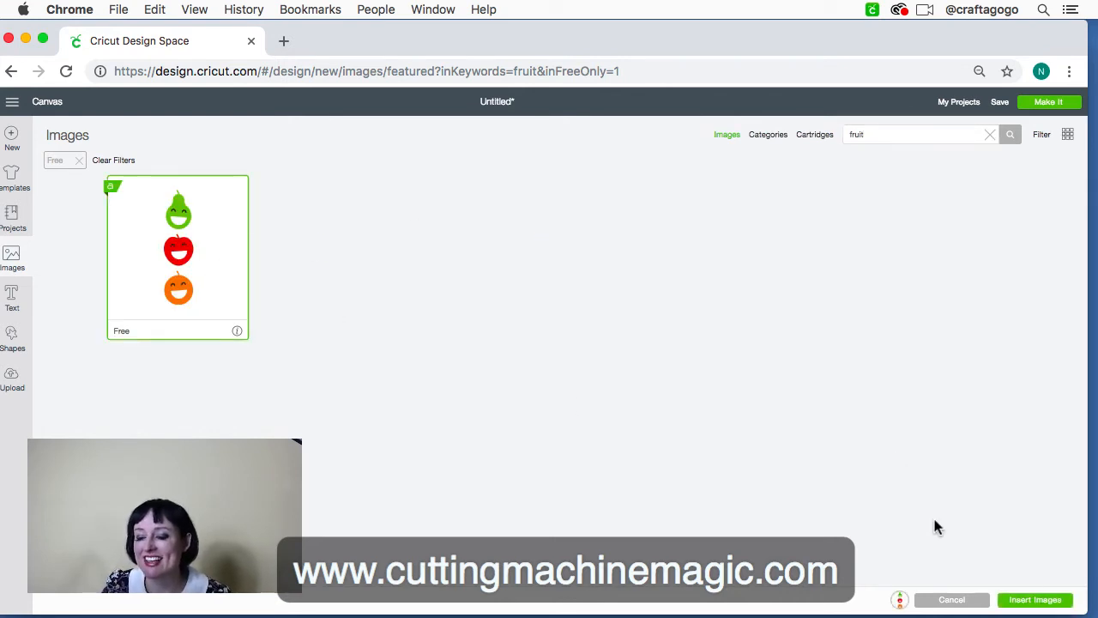
left_click(1040, 598)
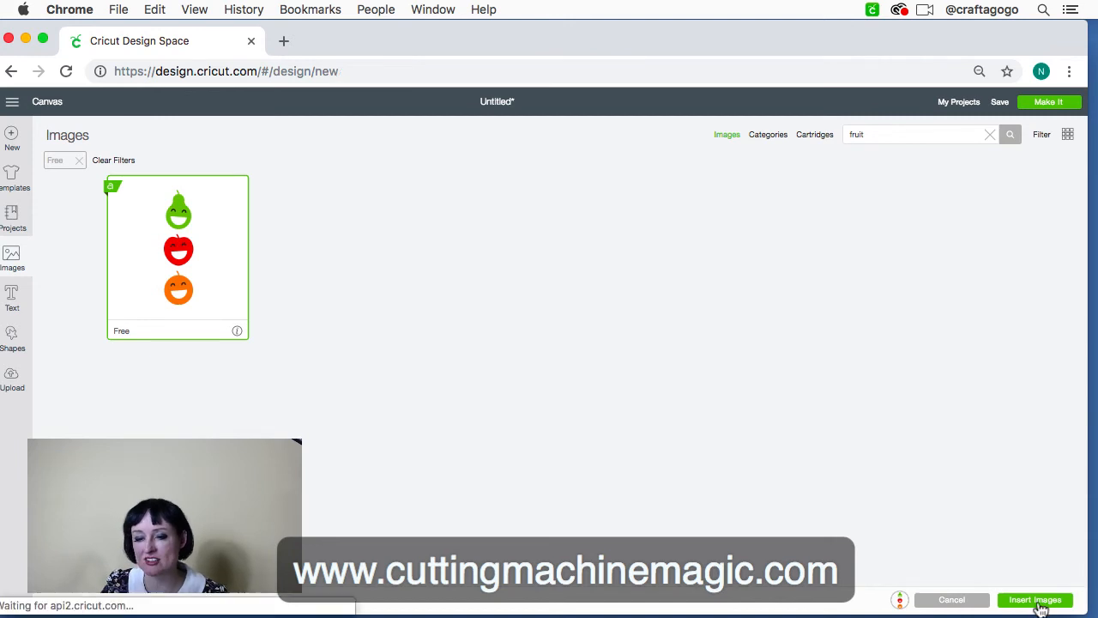
- Move the fruit image beyond the light blue tree to about X 16.8, Y 2.4
scroll(626, 320, "down", 5)
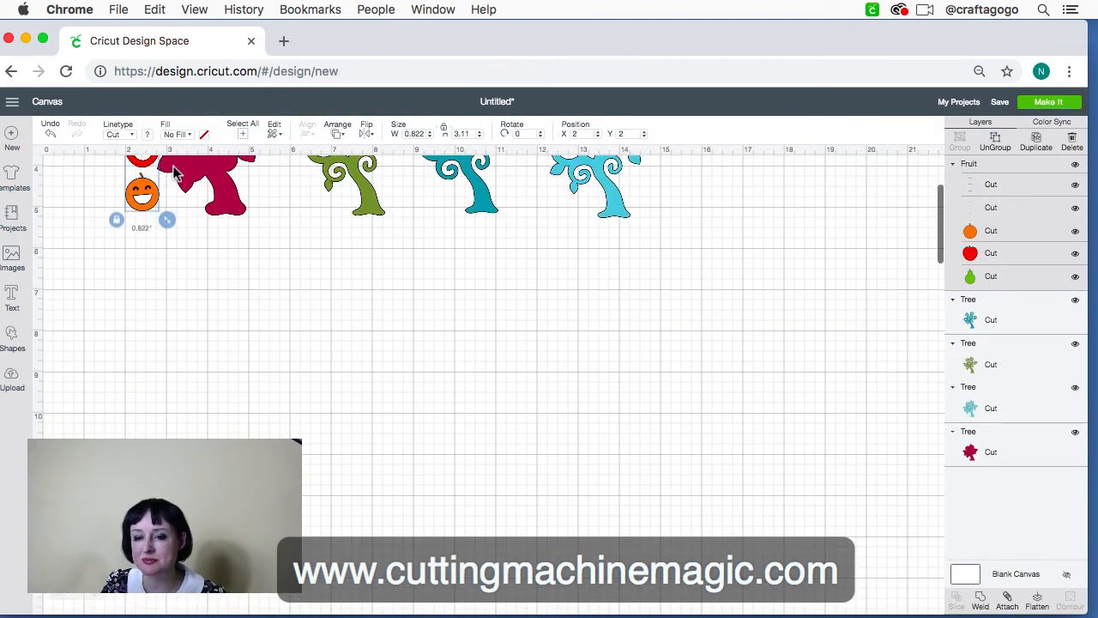
left_click_drag(134, 215, 552, 373)
scroll(446, 396, "up", 3)
left_click_drag(753, 339, 821, 305)
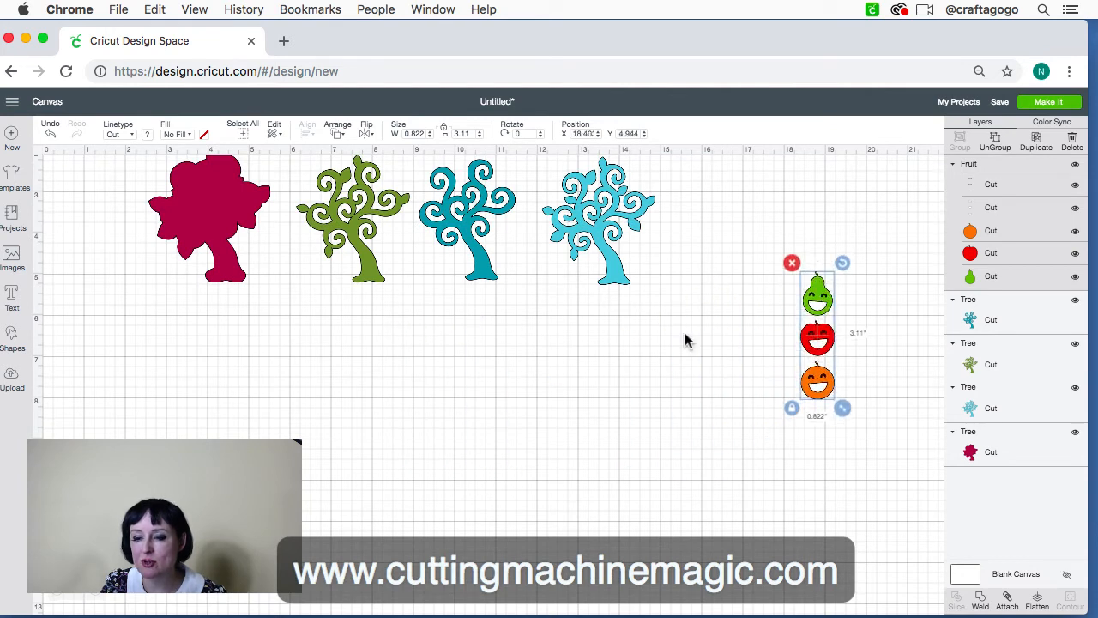
scroll(623, 346, "up", 2)
scroll(624, 345, "right", 2)
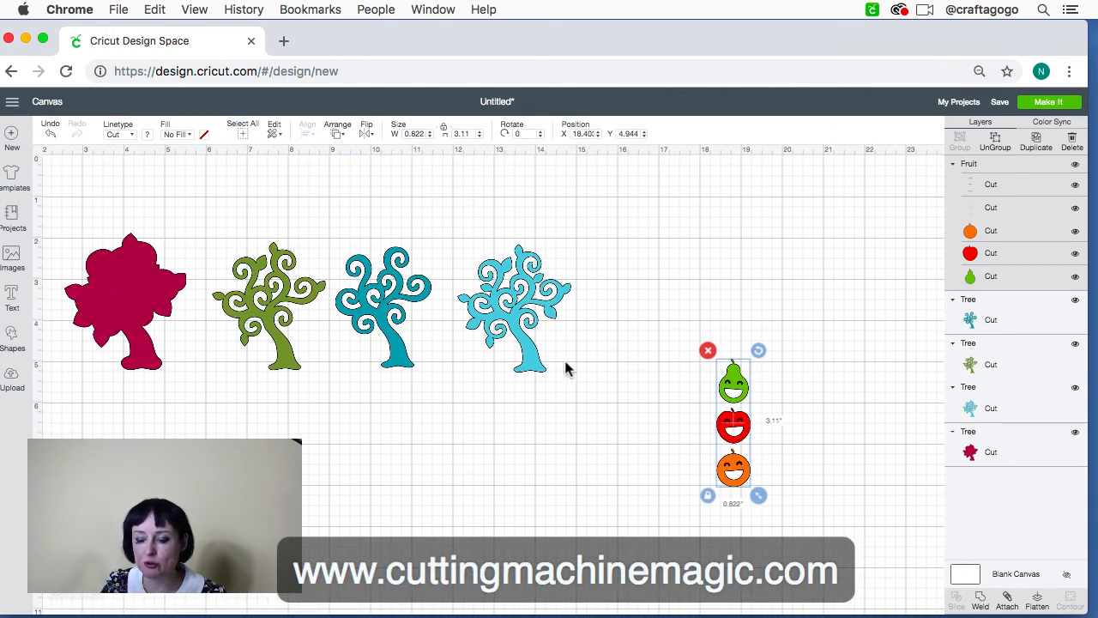
left_click_drag(738, 395, 672, 289)
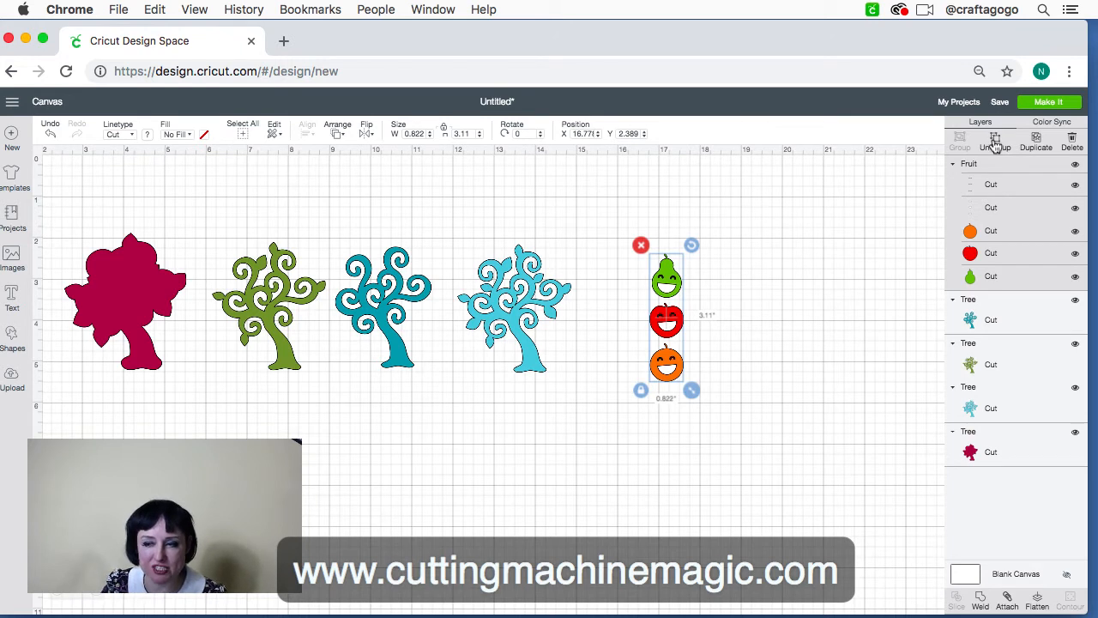
- Ungroup the fruit image and move the eyes and mouths layers off the fruits to about X 20
left_click(995, 146)
left_click(668, 297)
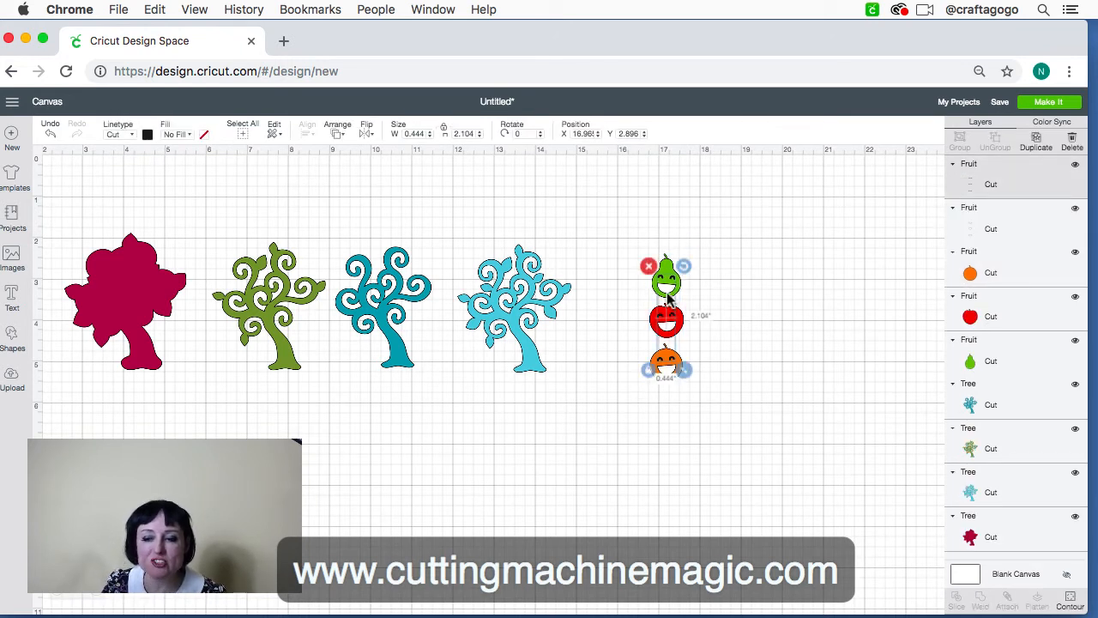
left_click_drag(670, 295, 795, 268)
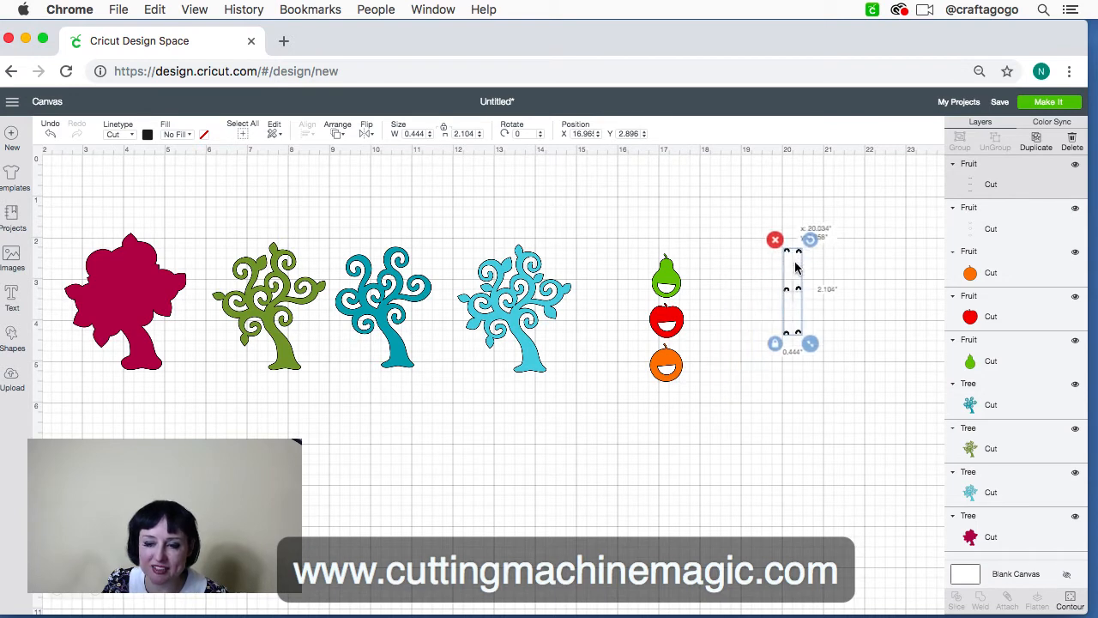
left_click_drag(669, 296, 790, 268)
left_click(751, 257)
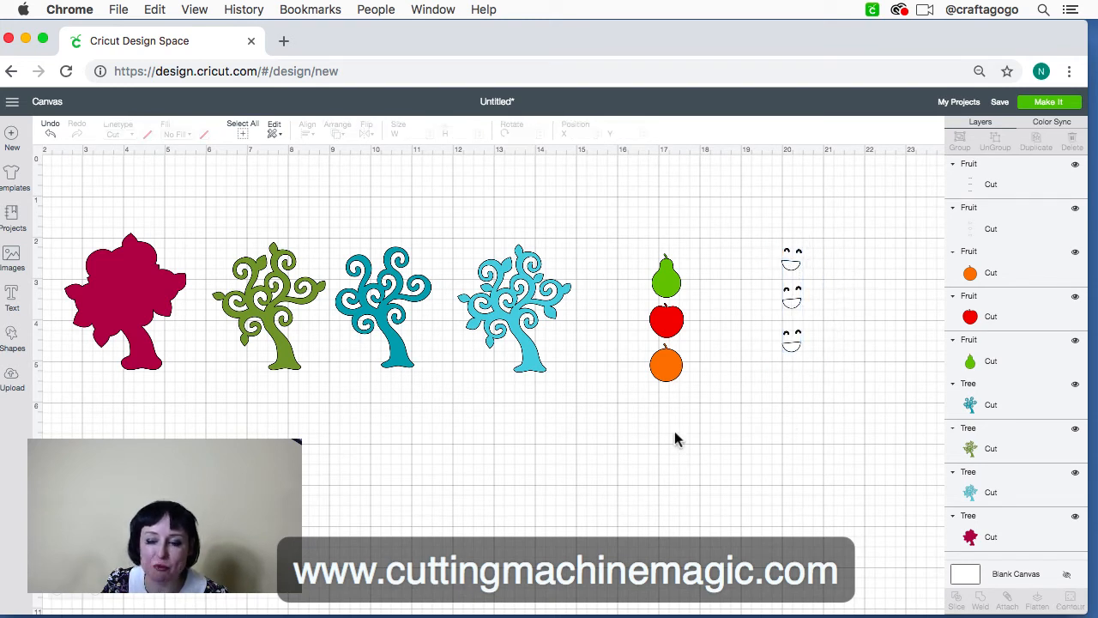
left_click(662, 368)
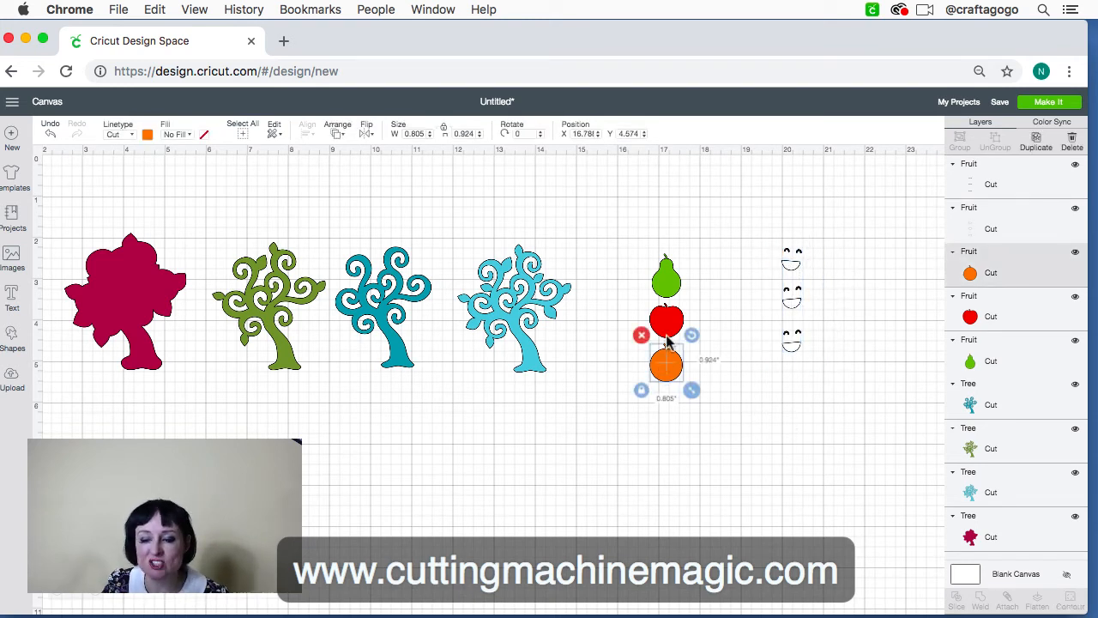
left_click(667, 337)
- Move the green tree below the row to about X 9.2, Y 5.9 and enlarge it to about 5.1 × 5.8 in
left_click(276, 324)
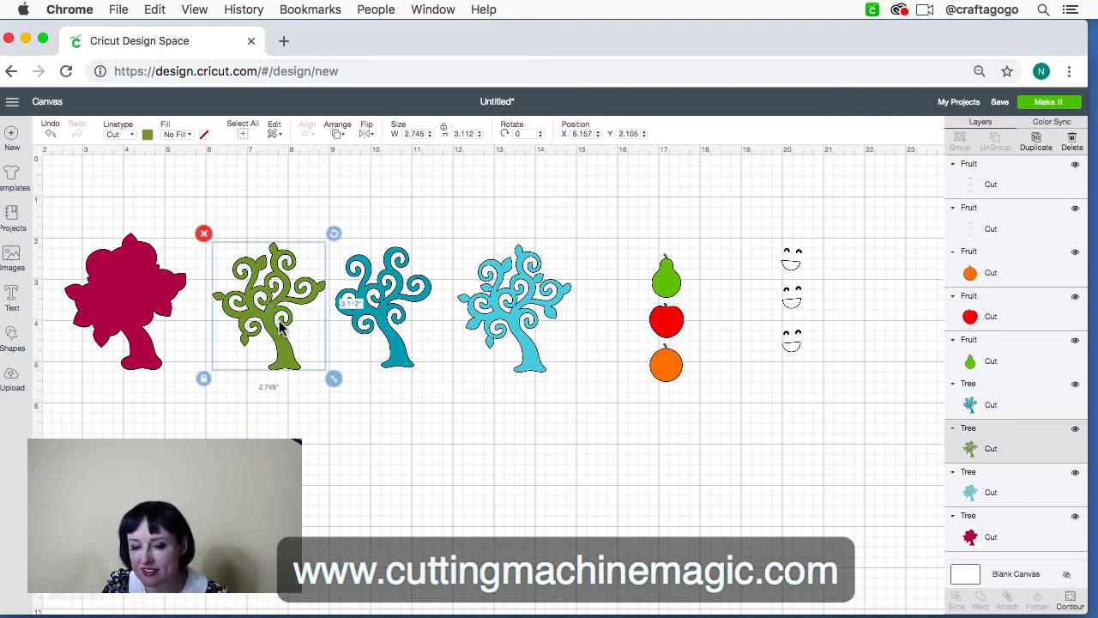
left_click_drag(280, 324, 576, 474)
scroll(576, 473, "down", 4)
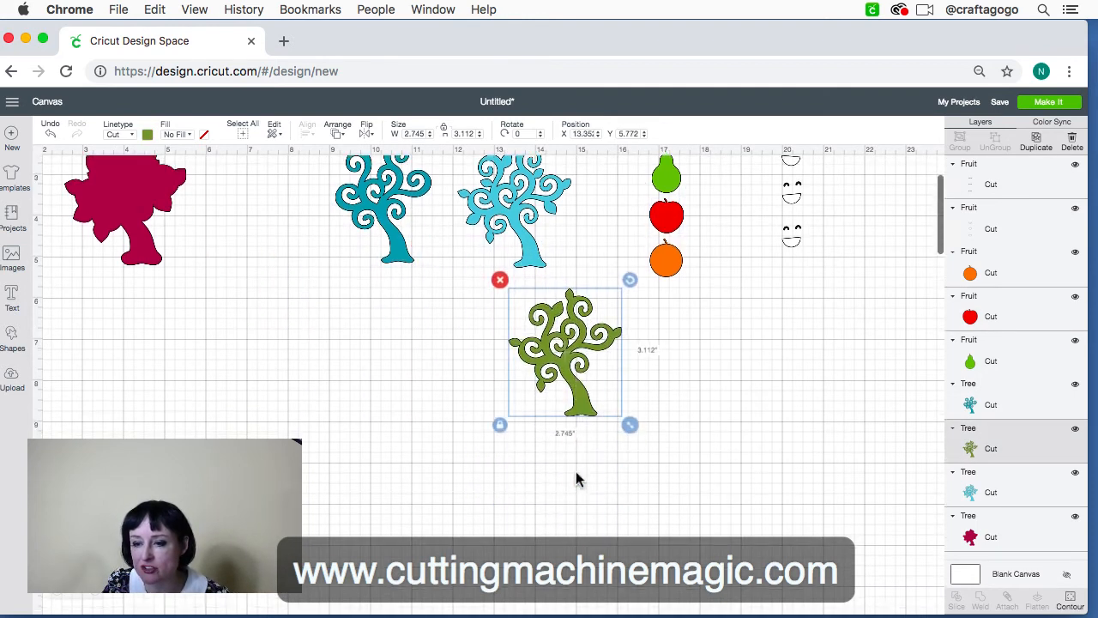
left_click_drag(582, 340, 414, 345)
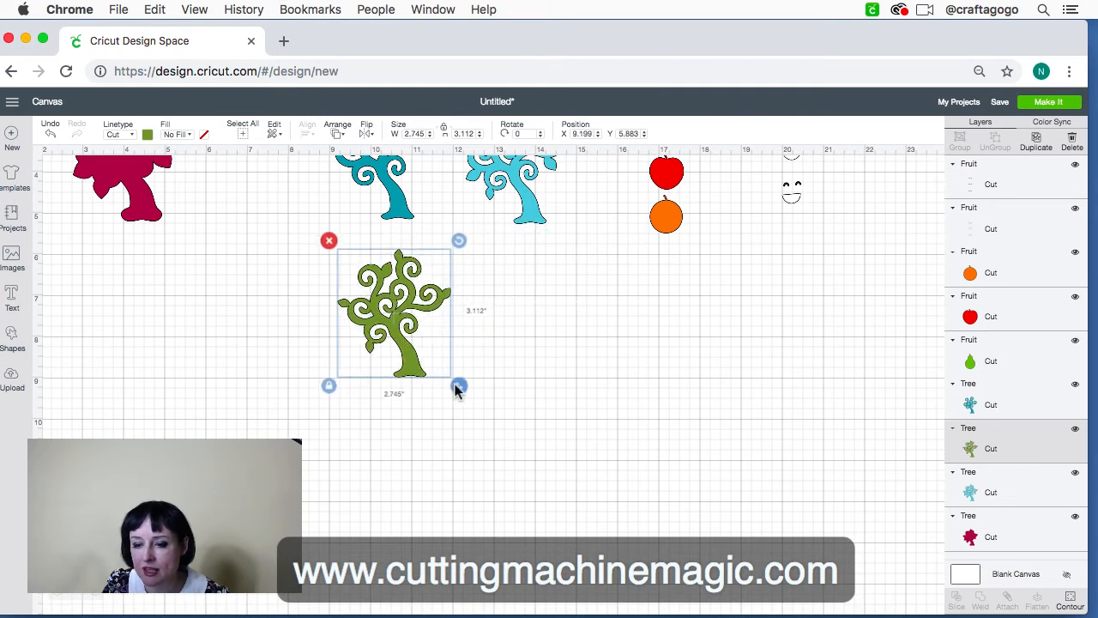
left_click_drag(461, 388, 557, 499)
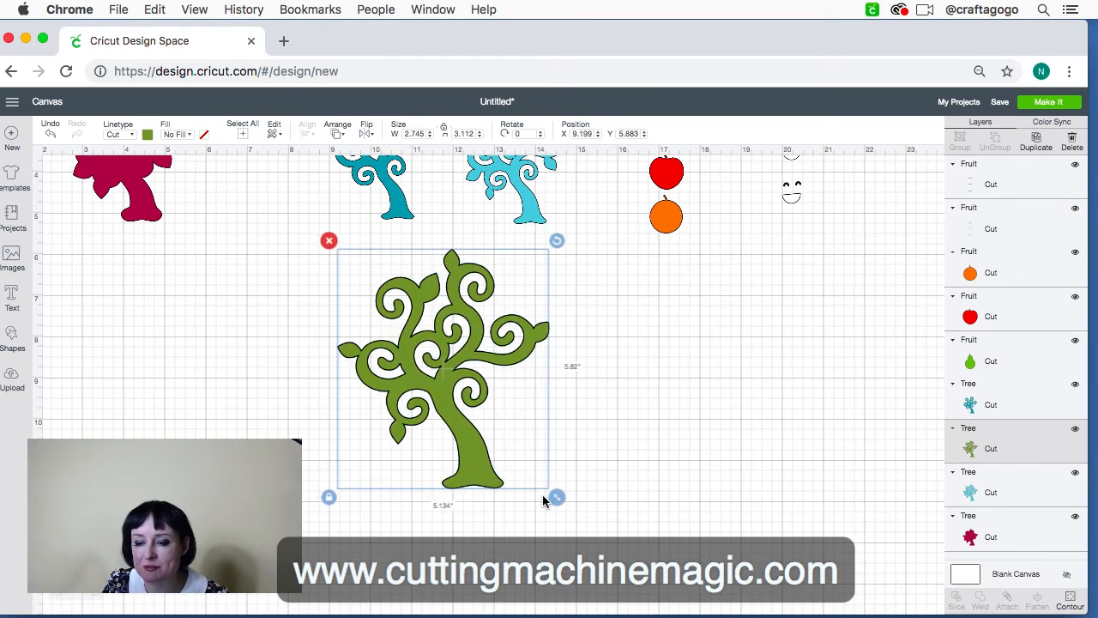
- Move the red apple onto the end of the green tree's right-hand branch at about X 13.6, Y 8.0
scroll(635, 337, "up", 1)
scroll(635, 338, "up", 1)
left_click(668, 220)
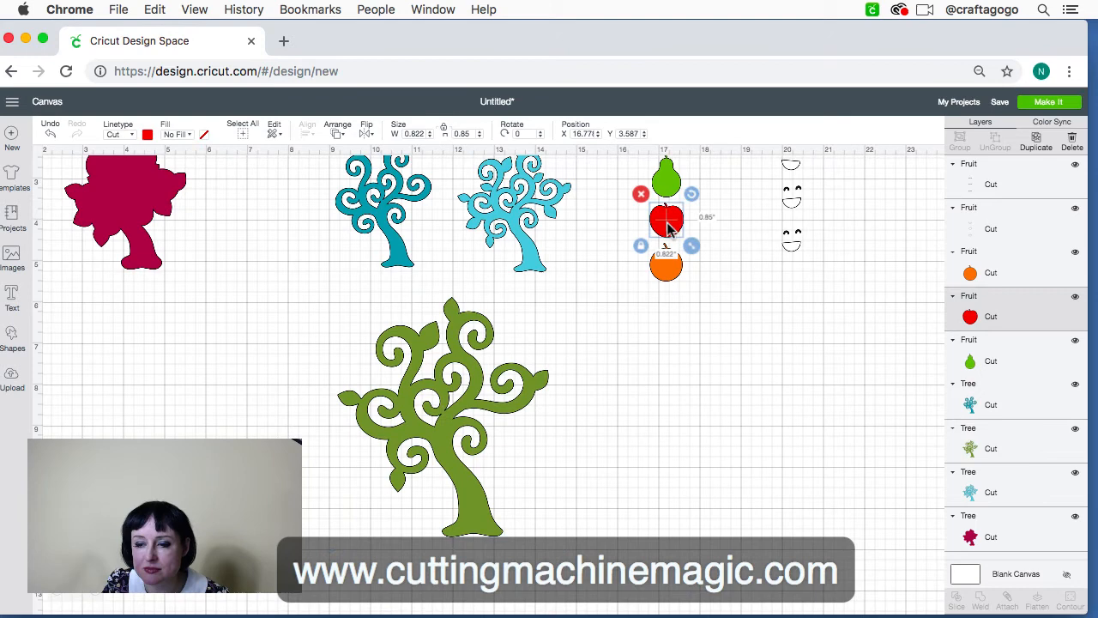
left_click_drag(673, 222, 638, 411)
scroll(640, 409, "down", 3)
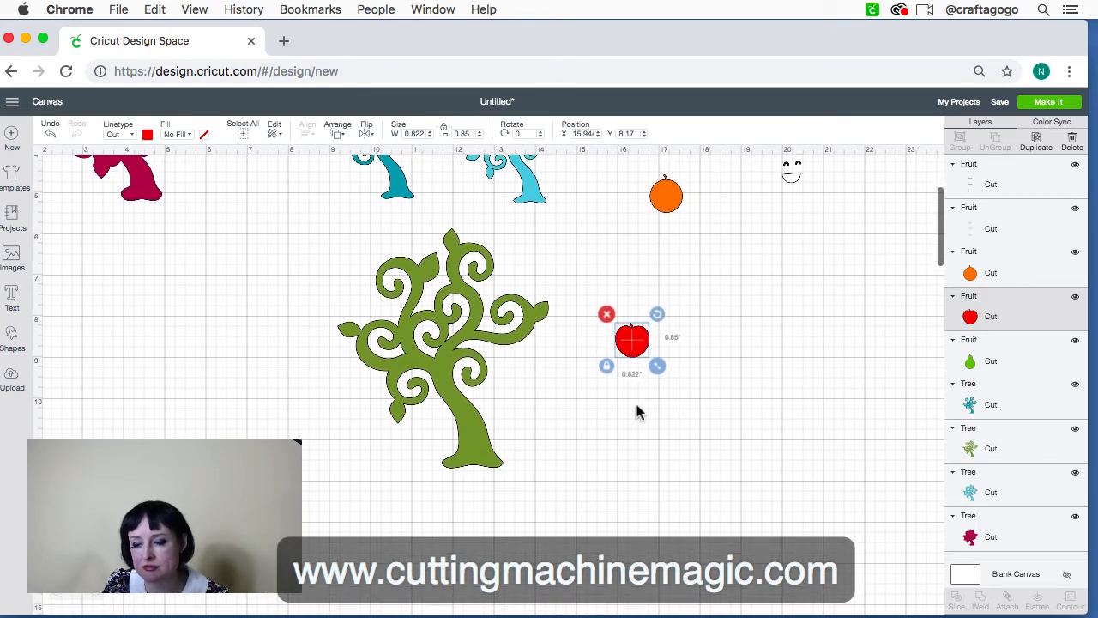
left_click_drag(637, 340, 537, 325)
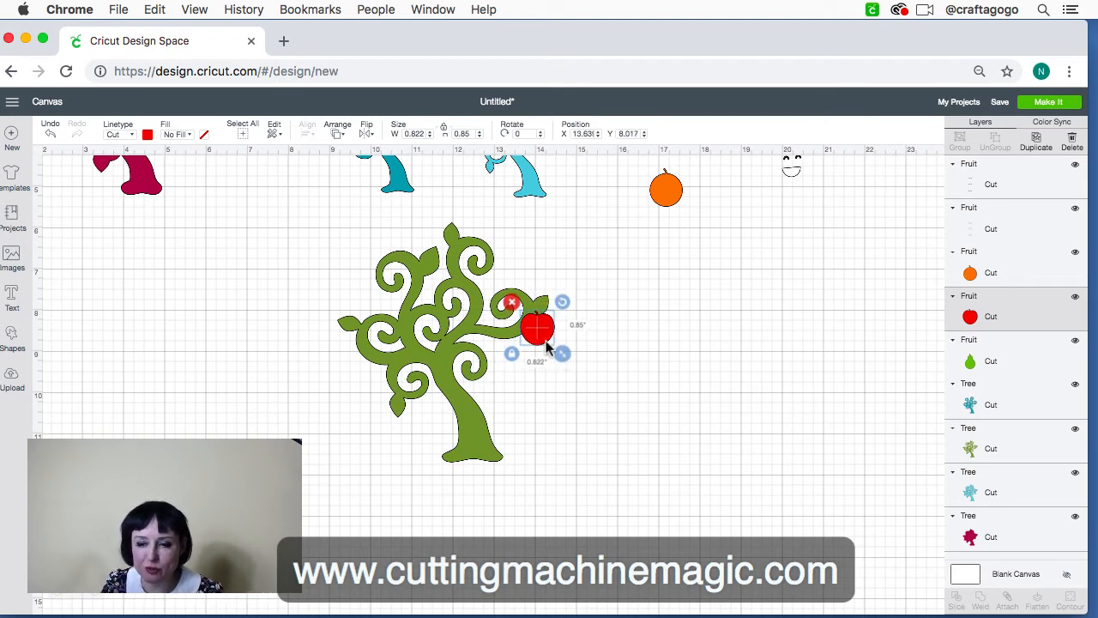
- Duplicate the apple twice, placing the copies on the green tree's upper branches at about X 9.9, Y 7.4 and X 12.1, Y 7.0
scroll(639, 320, "up", 2)
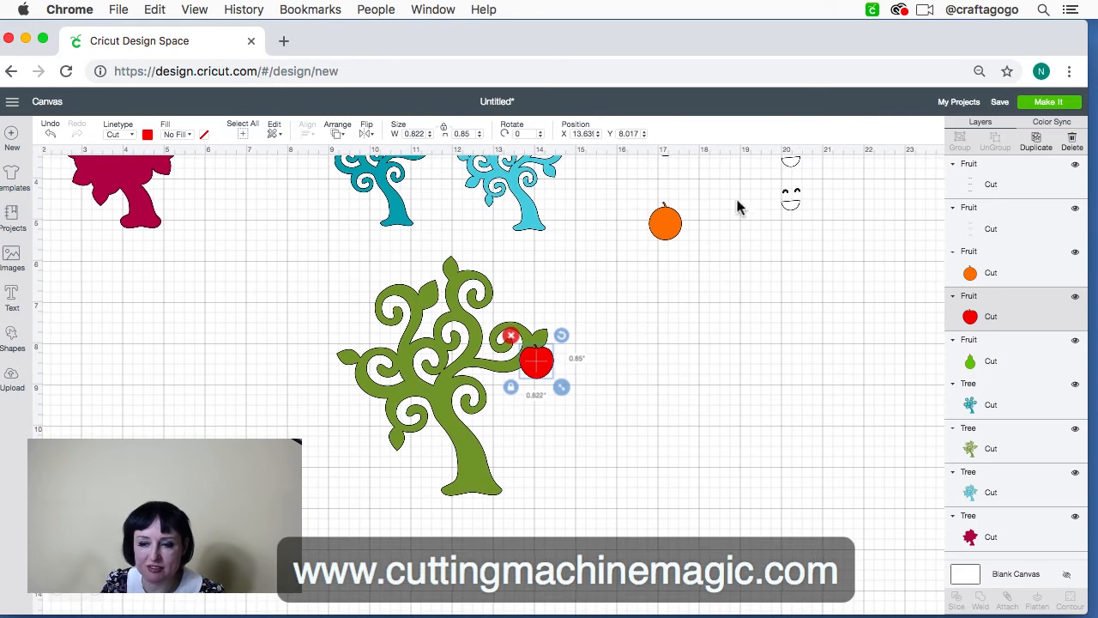
scroll(737, 206, "up", 2)
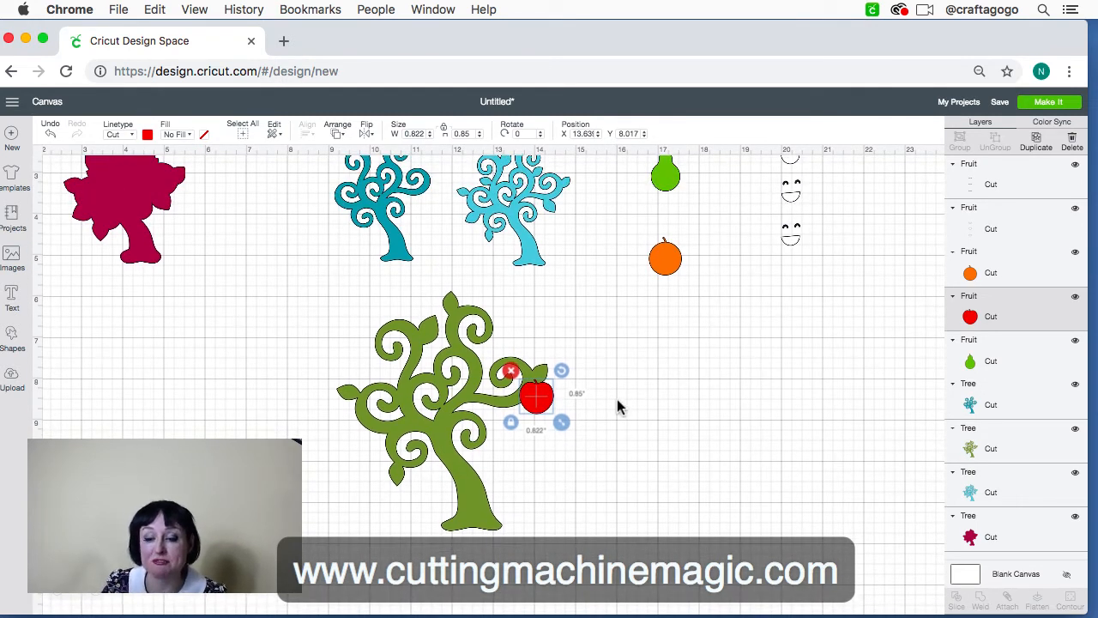
key("super+d")
scroll(625, 372, "down", 4)
left_click_drag(565, 341, 391, 294)
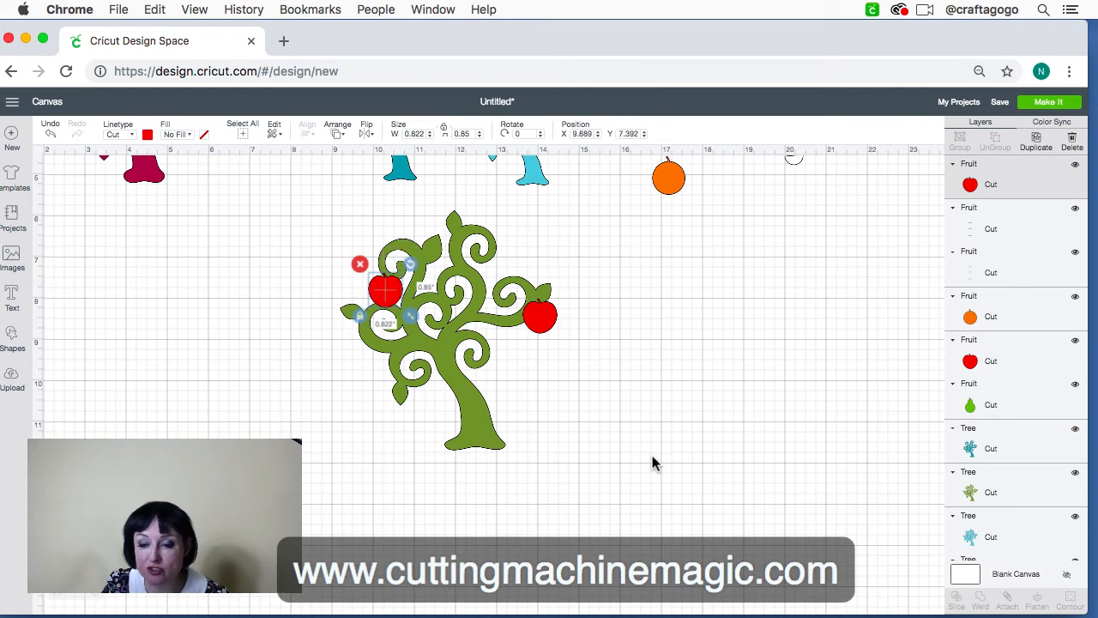
key("super+d")
left_click_drag(575, 352, 485, 281)
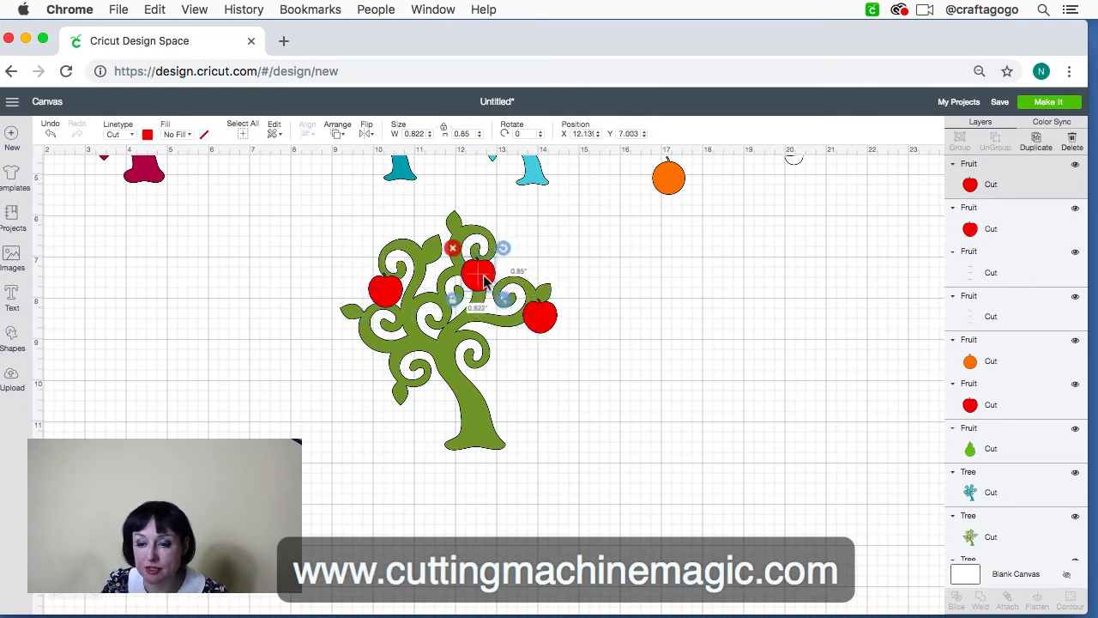
- Add three more apple copies to the green tree: on the lower left branch, beside the trunk and in the centre of the crown
key("super+d")
right_click(571, 347)
left_click_drag(570, 344, 396, 378)
left_click(580, 439)
key("super+v")
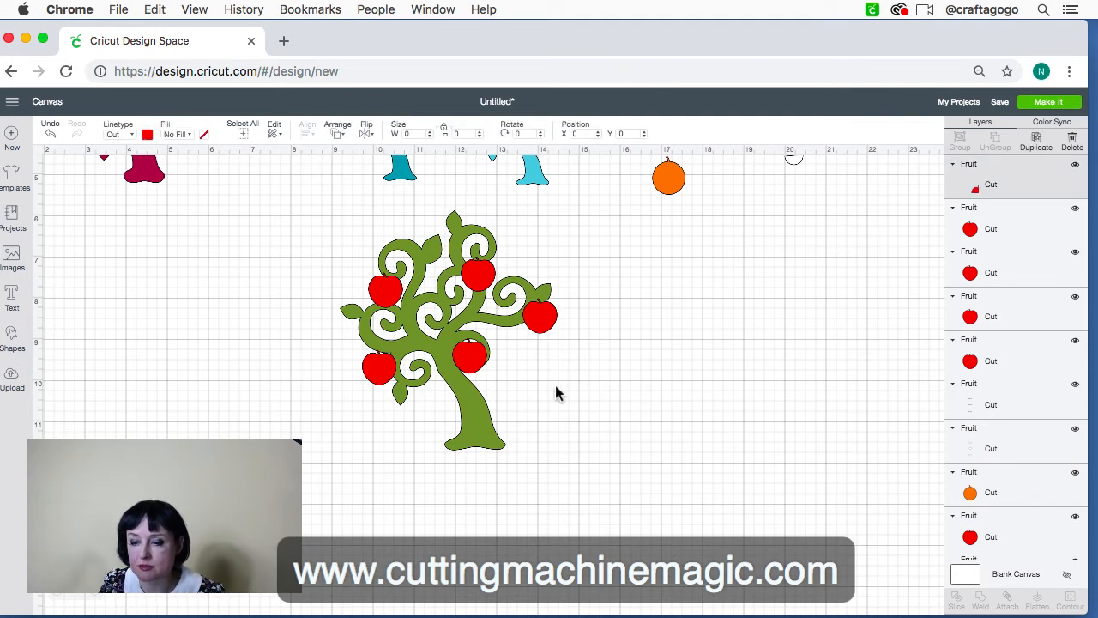
left_click_drag(573, 347, 455, 319)
left_click(616, 394)
scroll(625, 386, "up", 3)
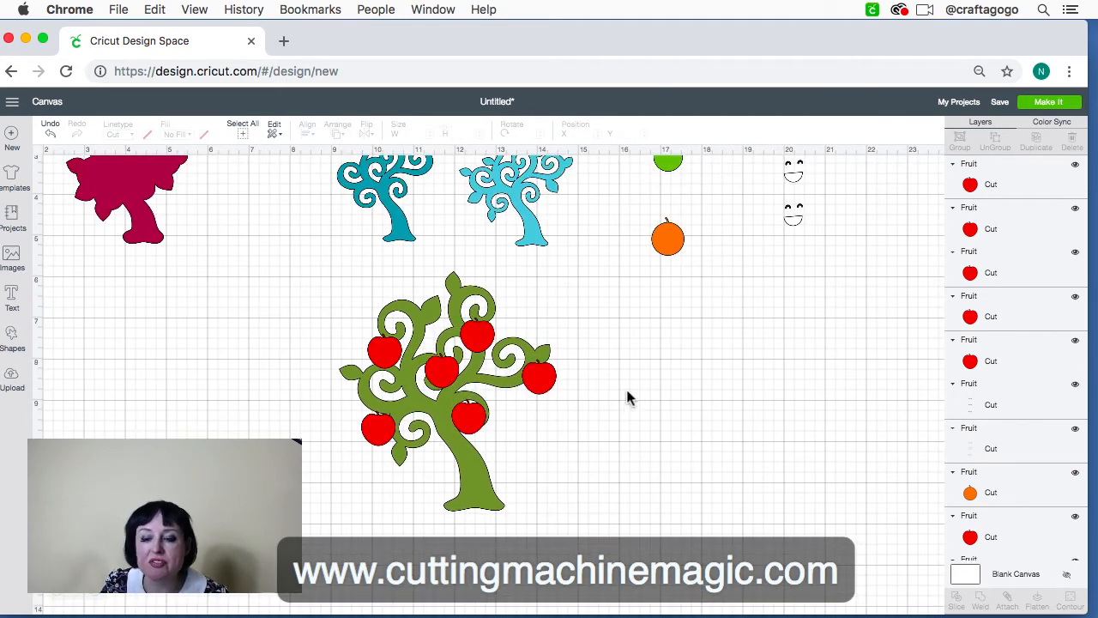
scroll(675, 422, "up", 3)
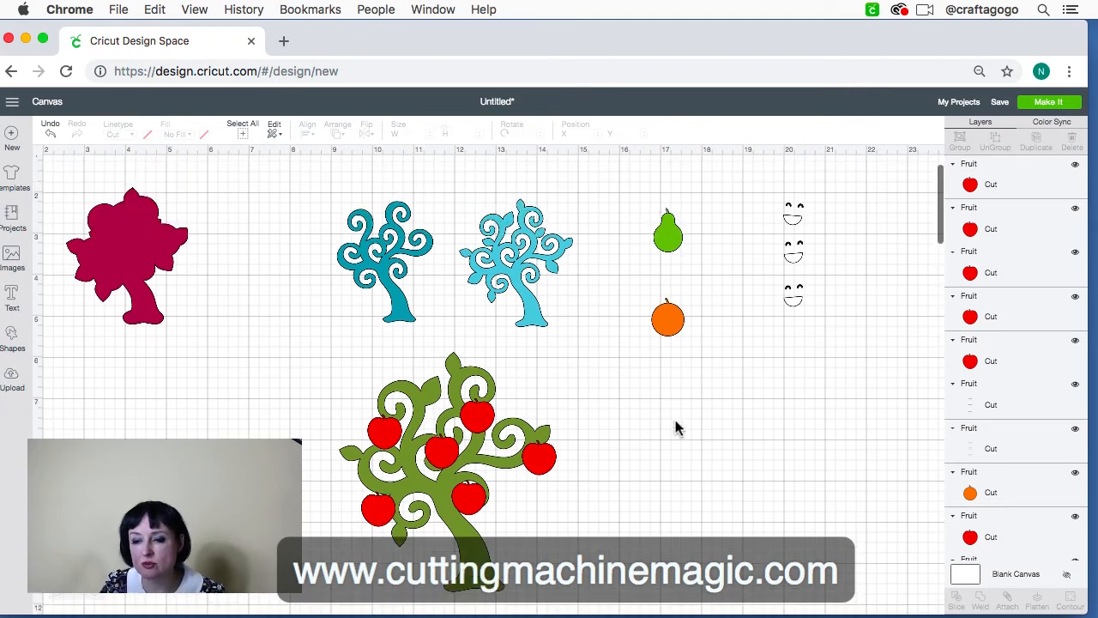
mouse_move(878, 380)
left_mouse_down()
mouse_move(703, 209)
mouse_move(648, 196)
left_mouse_up()
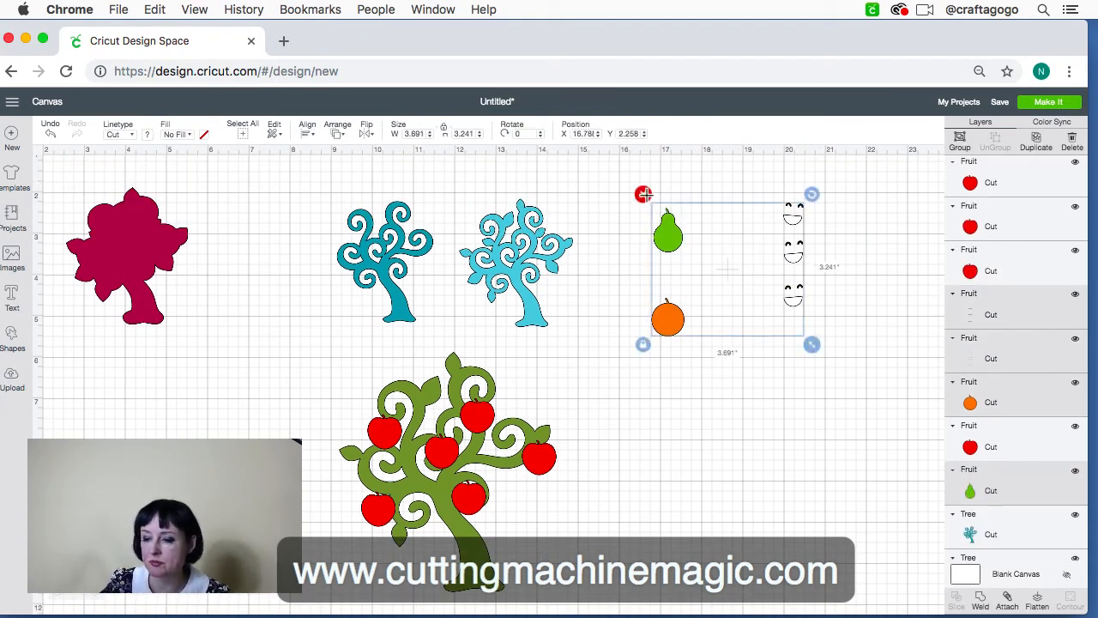
key("Delete")
key("ctrl+z")
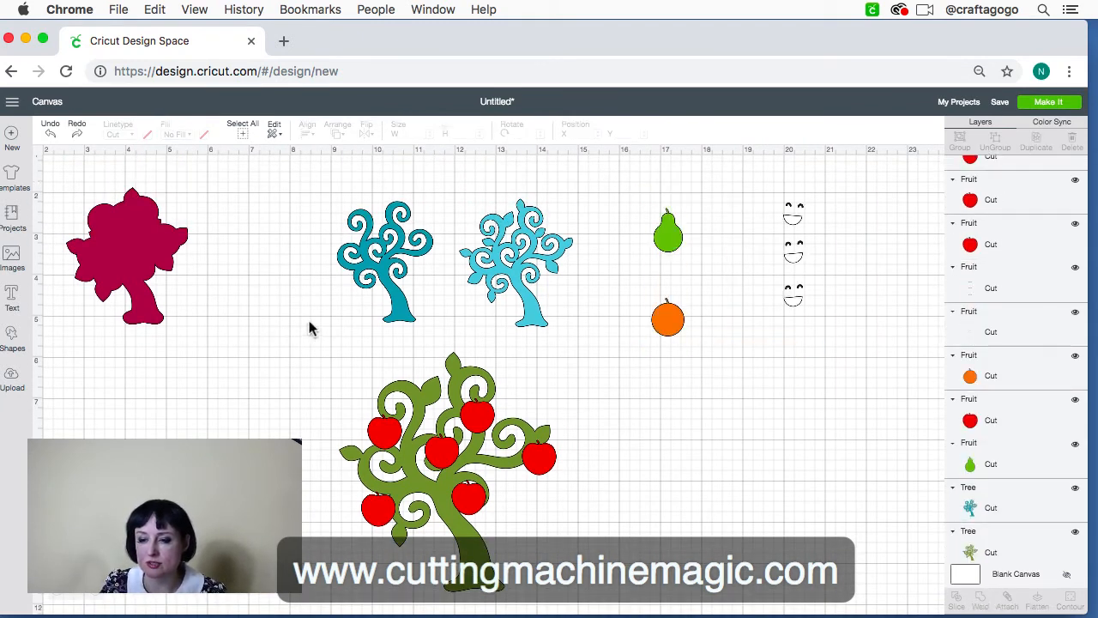
- Delete the orange and the eyes and mouths layers, along with the crimson tree and the dark teal tree
left_click_drag(829, 375, 639, 295)
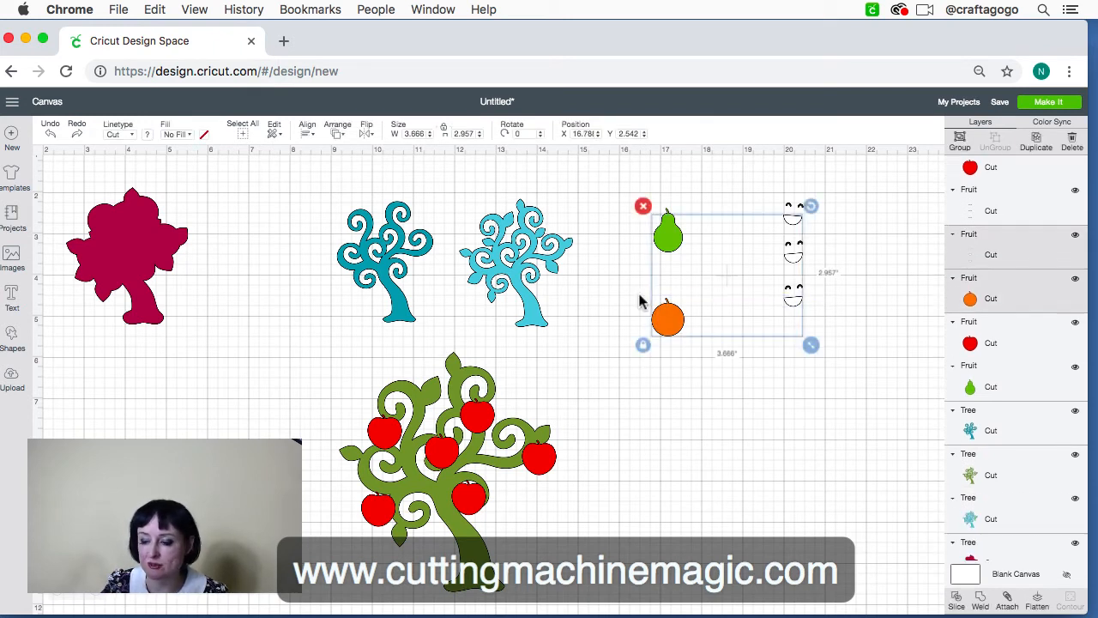
key("Delete")
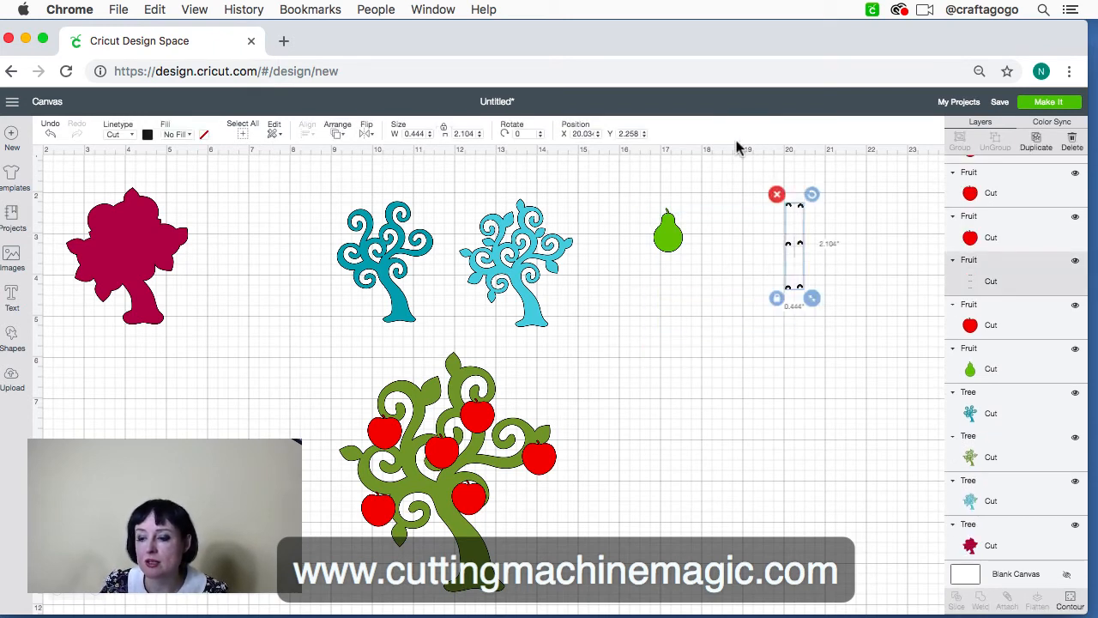
key("Delete")
left_click_drag(449, 296, 80, 214)
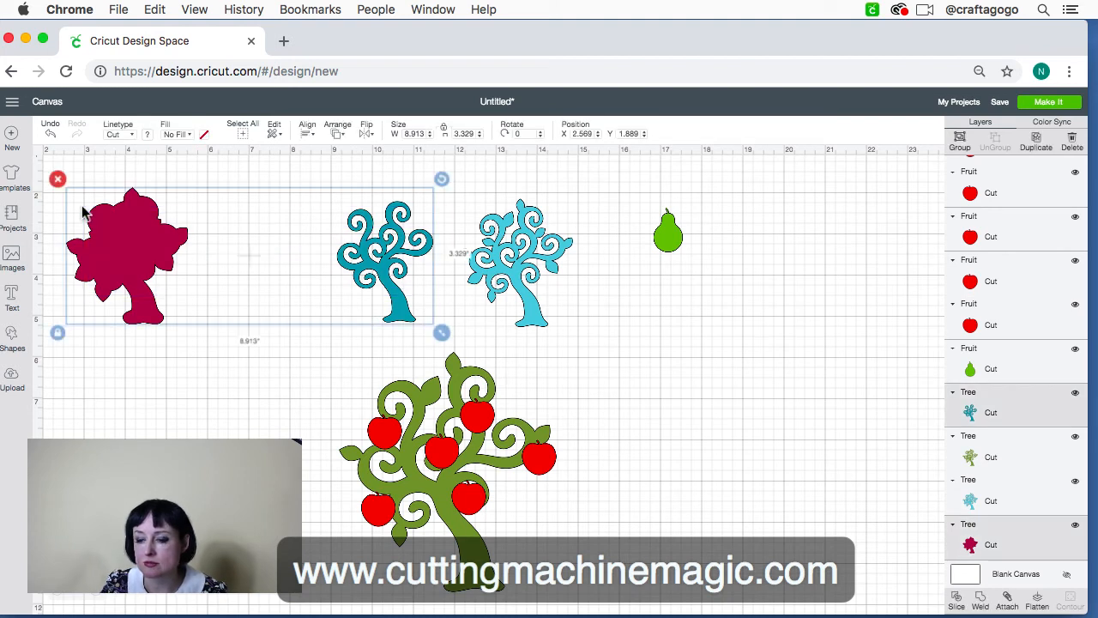
key("Delete")
- Move the green tree together with all six apples to about X 3.0, Y 0
scroll(474, 418, "down", 3)
left_click_drag(550, 441, 342, 259)
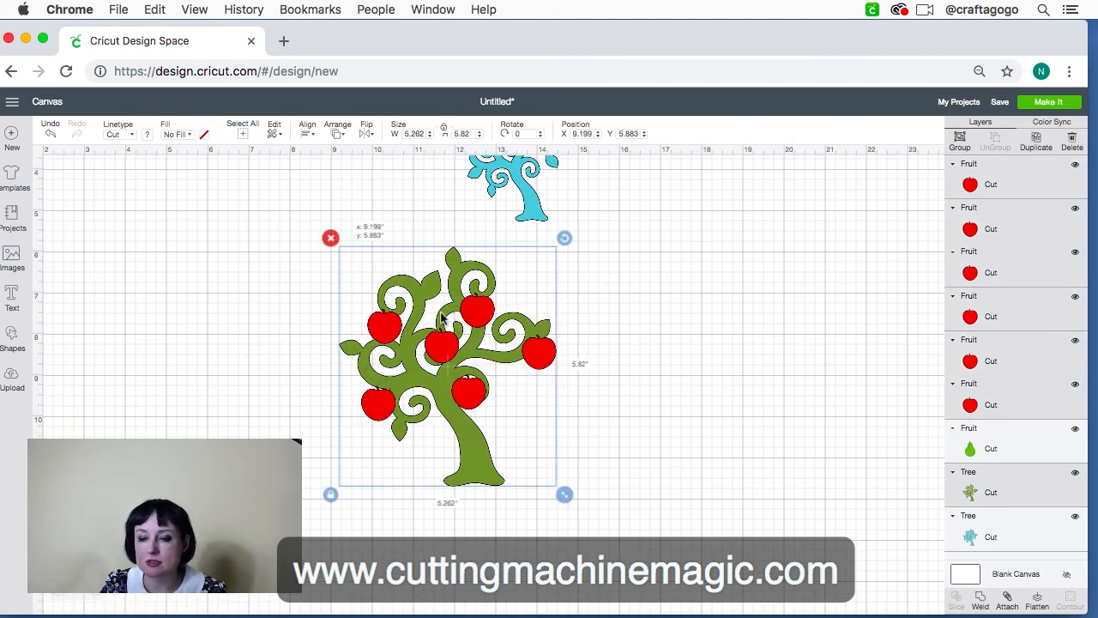
left_click_drag(457, 322, 247, 213)
scroll(287, 257, "up", 3)
right_click(288, 319)
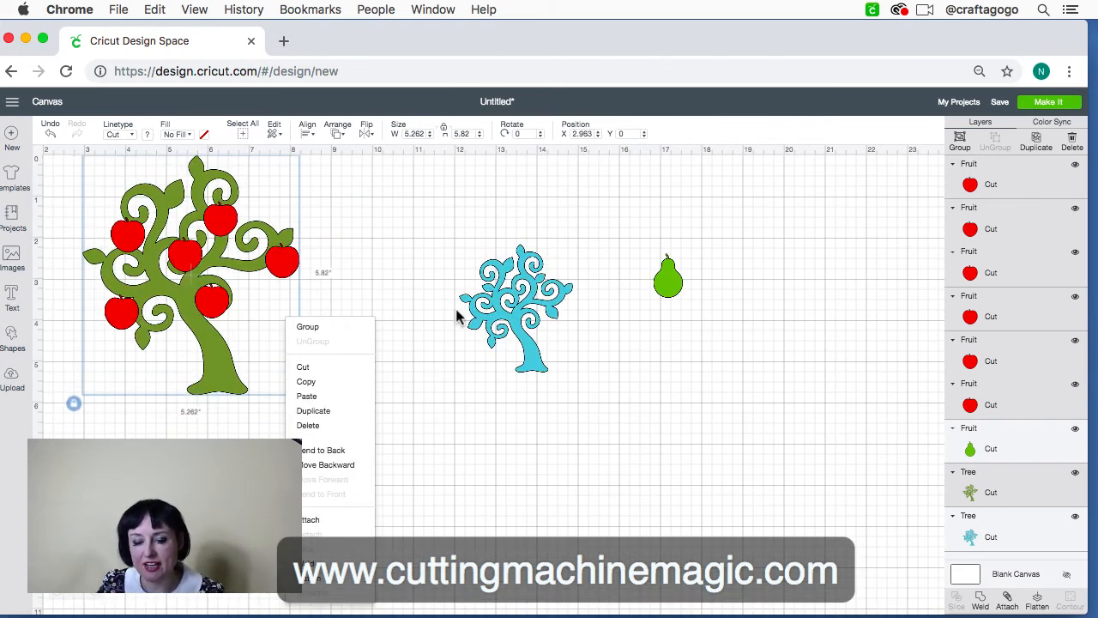
- Preview the project's cutting mats, compare the green tree mat with the red apple mat, and return to the canvas
left_click(1049, 104)
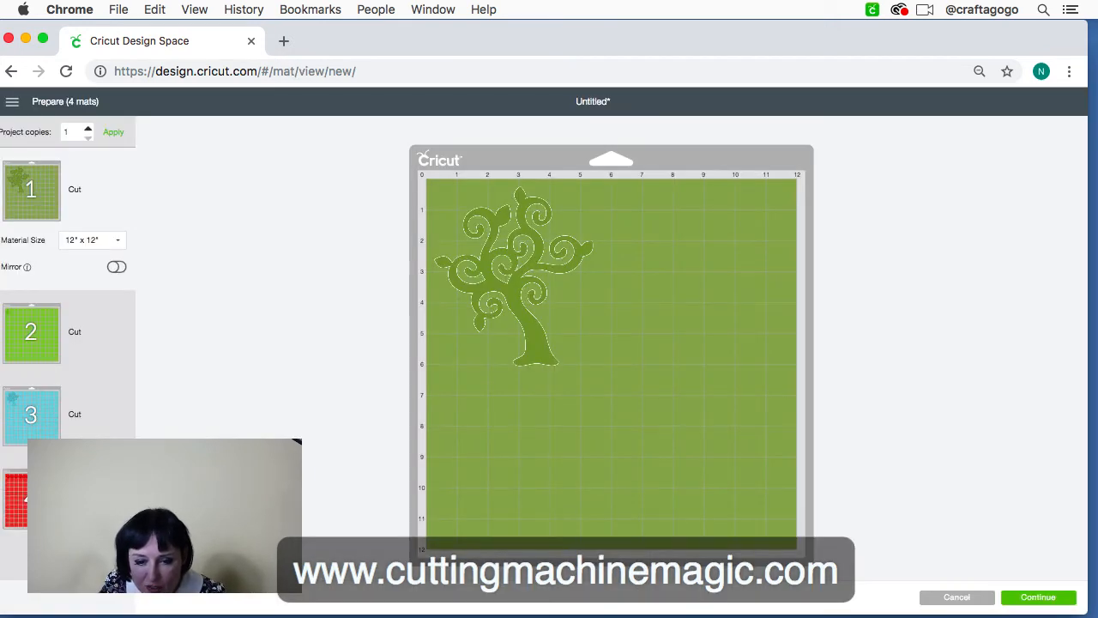
left_click(15, 496)
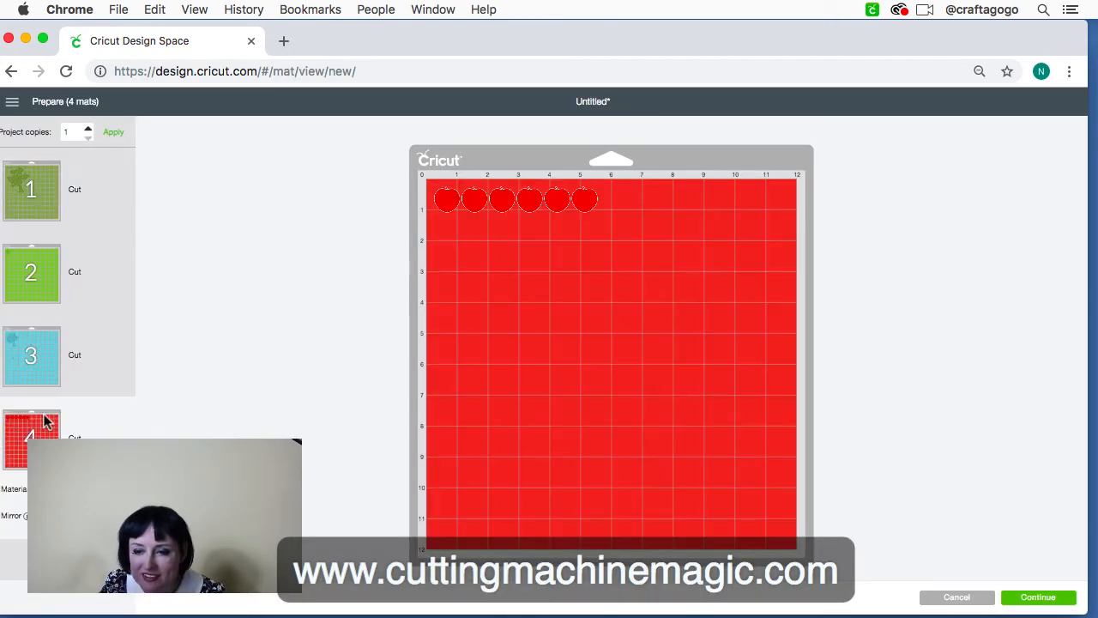
left_click(48, 196)
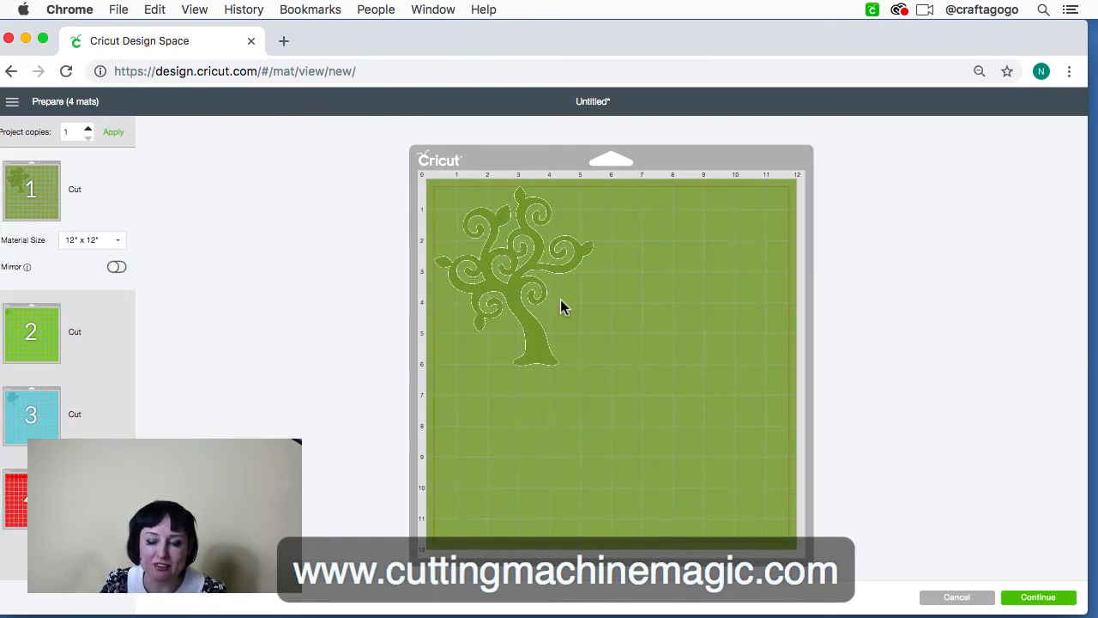
left_click(23, 508)
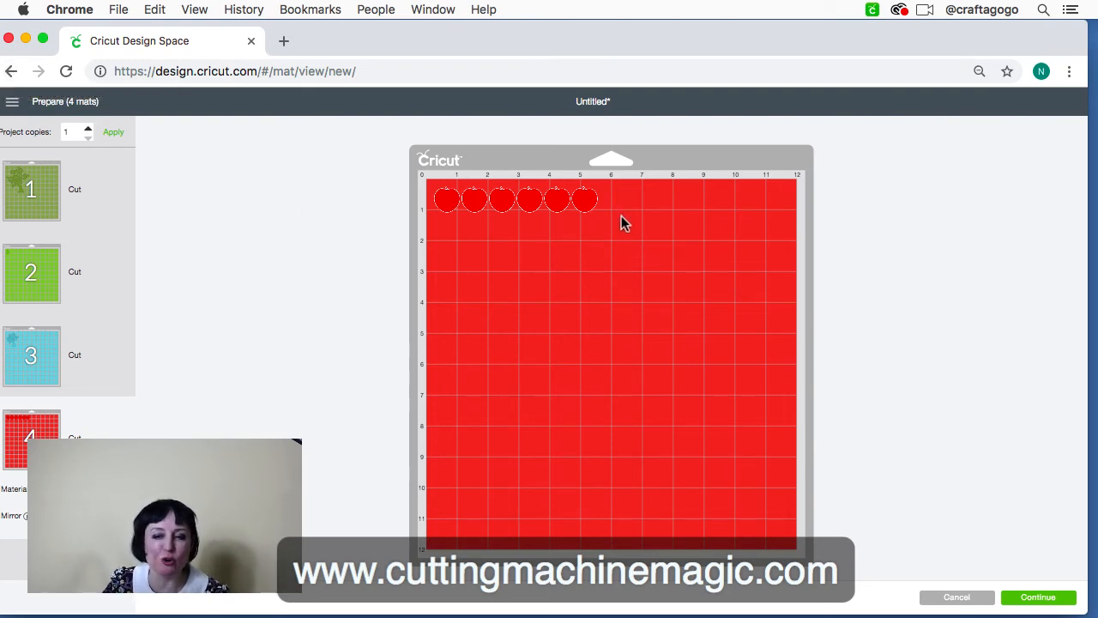
left_click(10, 74)
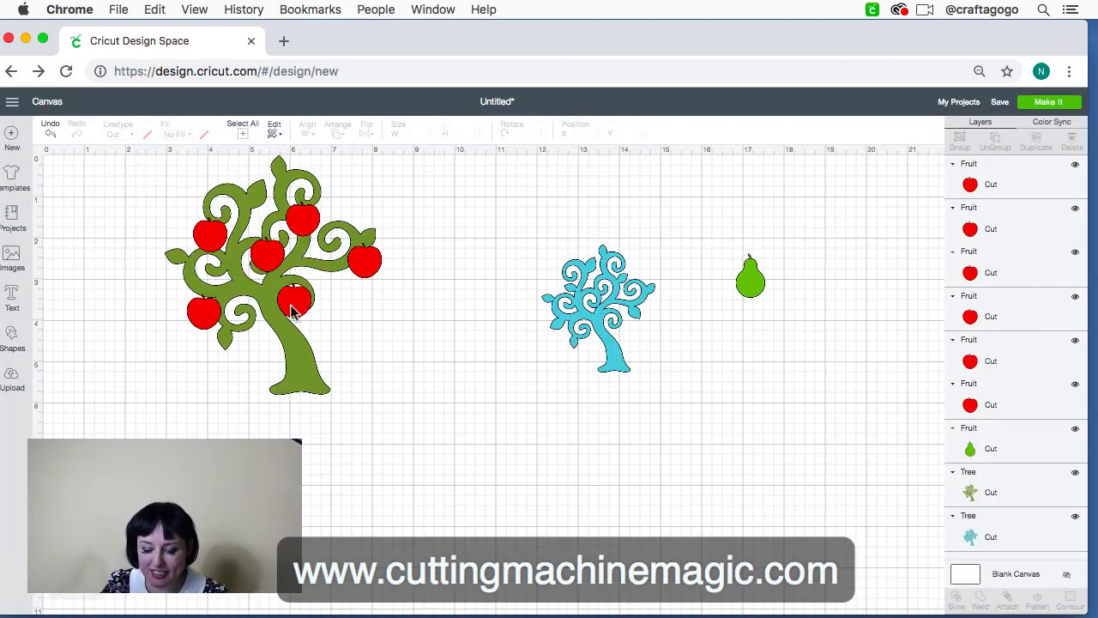
- Attach the six red apples on the green tree to one another, leaving the tree out
left_click(292, 310)
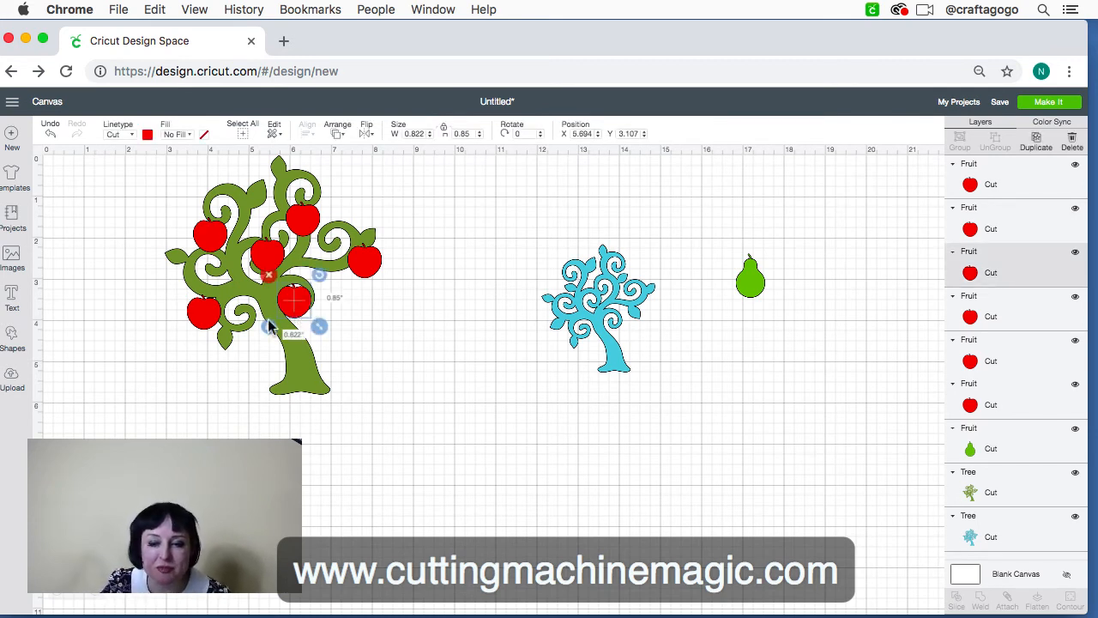
left_click(213, 324, "shift")
left_click(265, 266, "shift")
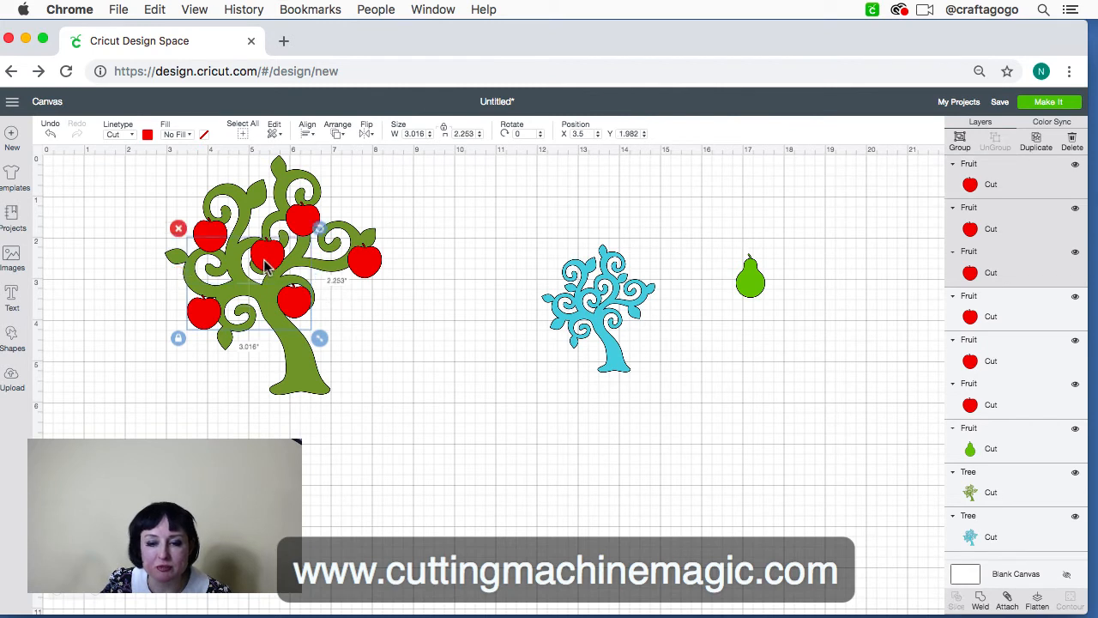
left_click(216, 239, "shift")
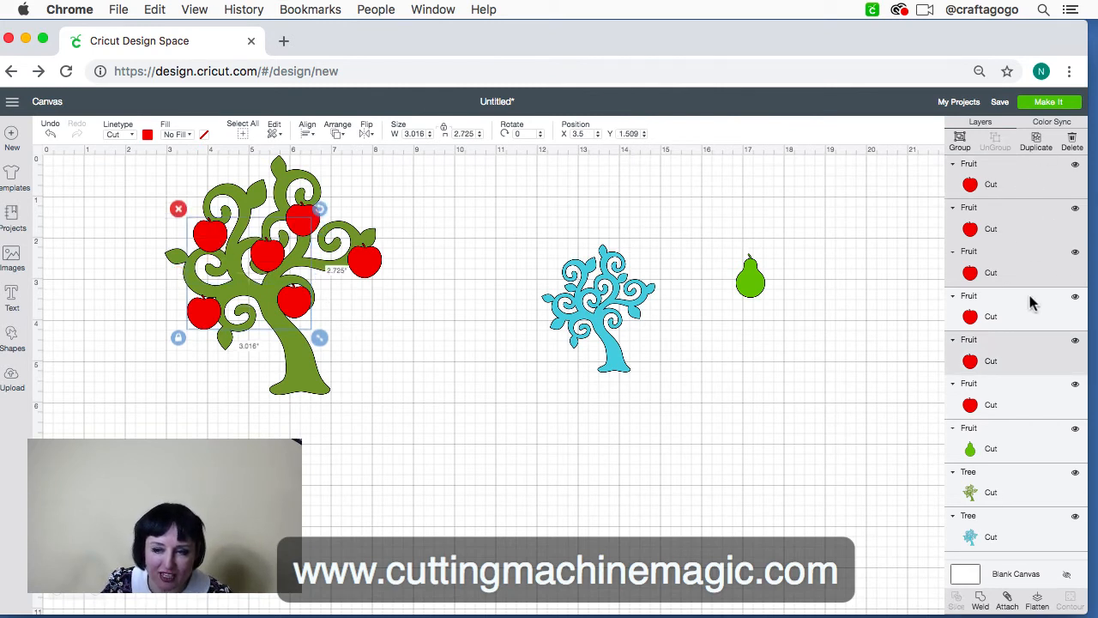
left_click(306, 215, "shift")
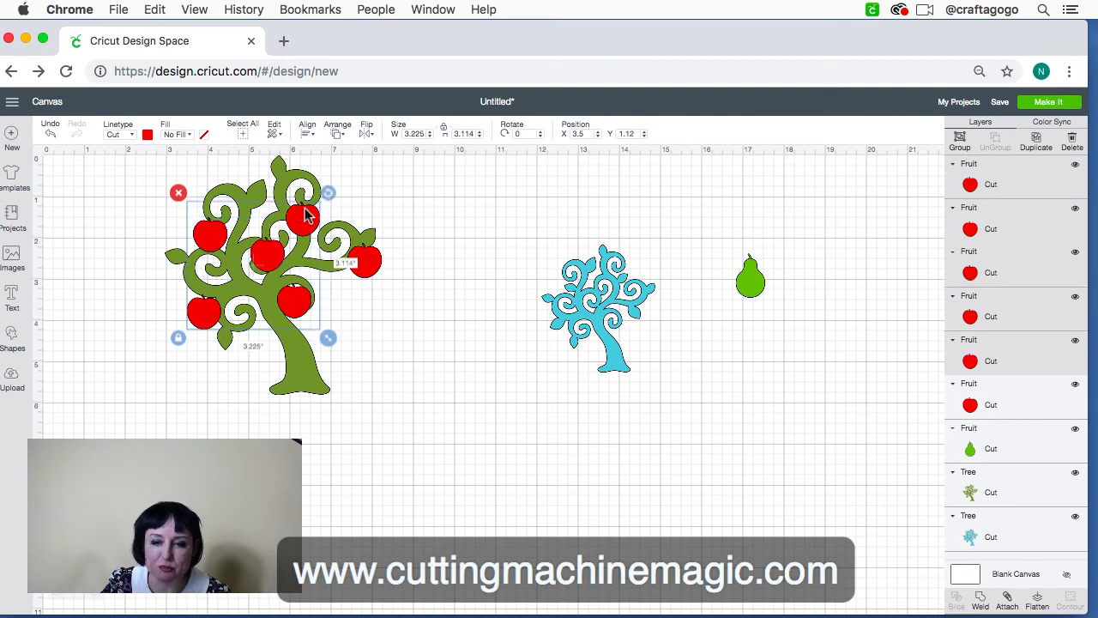
left_click(360, 260, "shift")
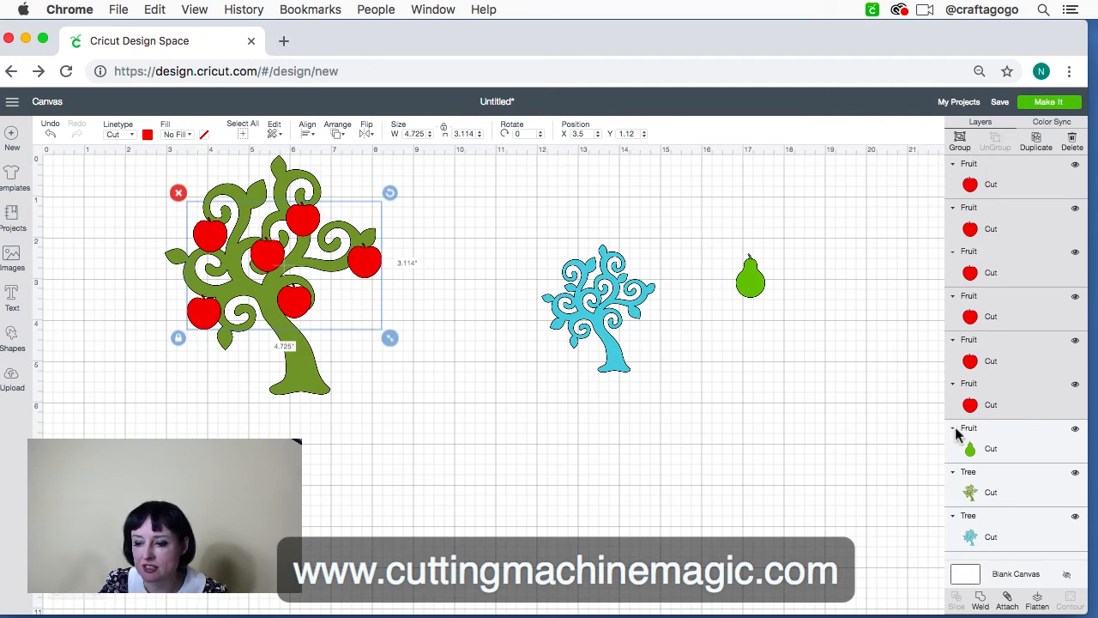
left_click(1012, 602)
left_click(489, 413)
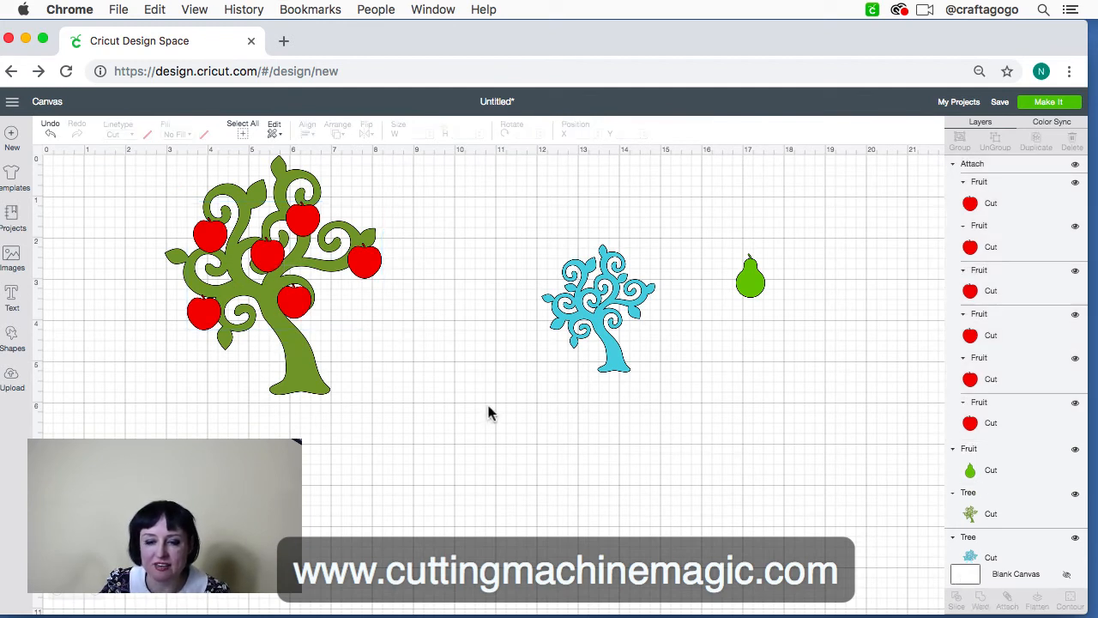
- Move the attached apples off the tree to about X 7.2, Y 3.8, and undo the move
left_click(366, 271)
left_click_drag(367, 271, 519, 384)
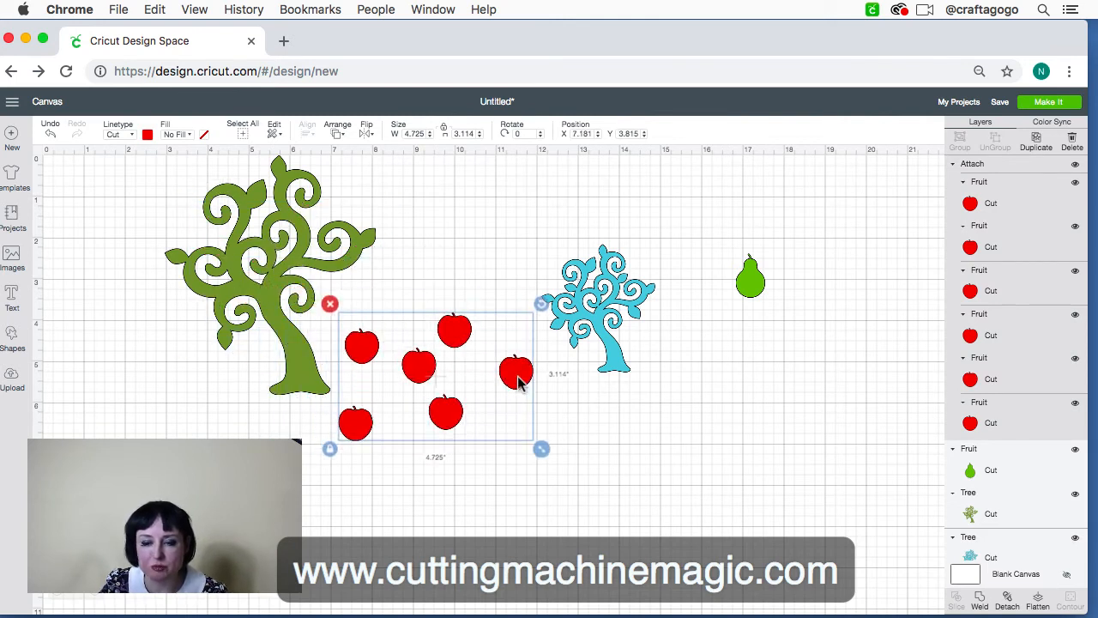
key("super+z")
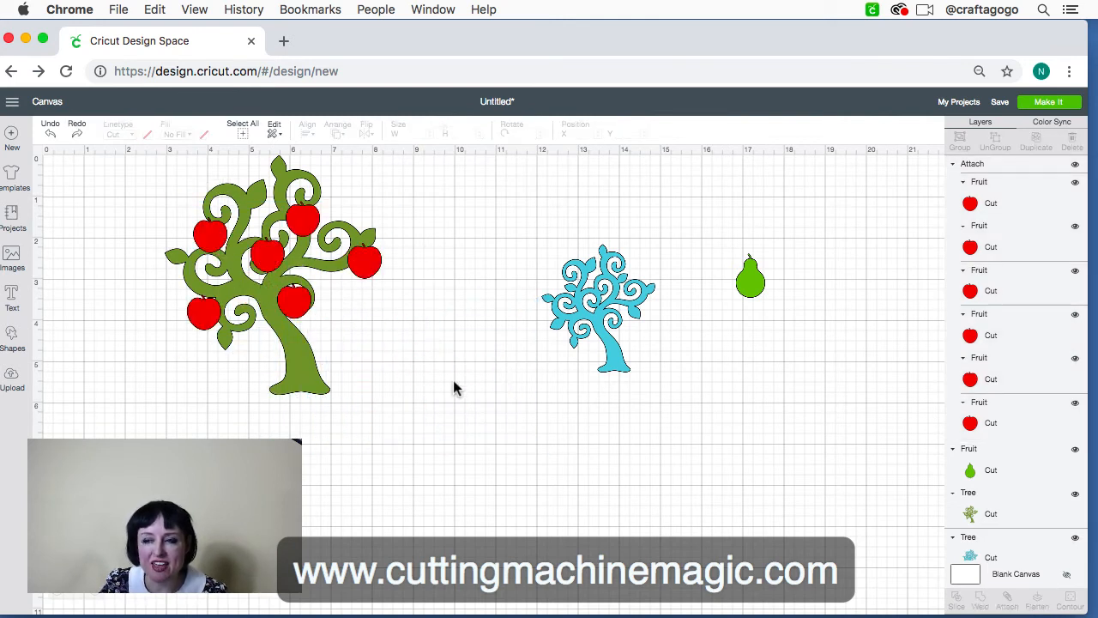
- Preview the cutting mats again, examine the apple layout on the red mat, and return to the canvas
left_click(1060, 104)
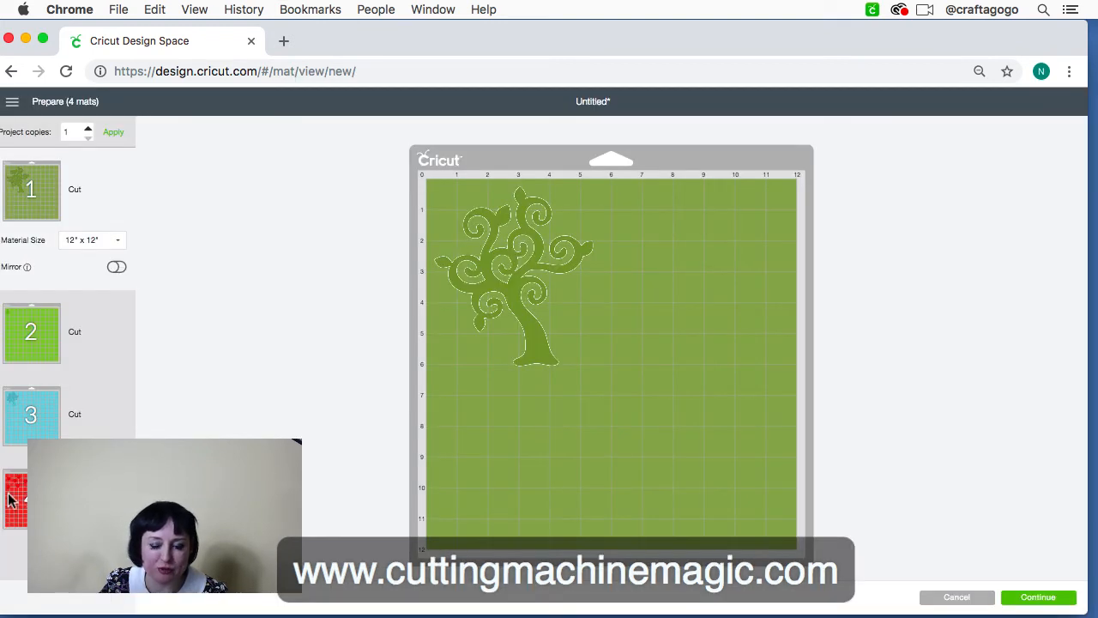
left_click(11, 500)
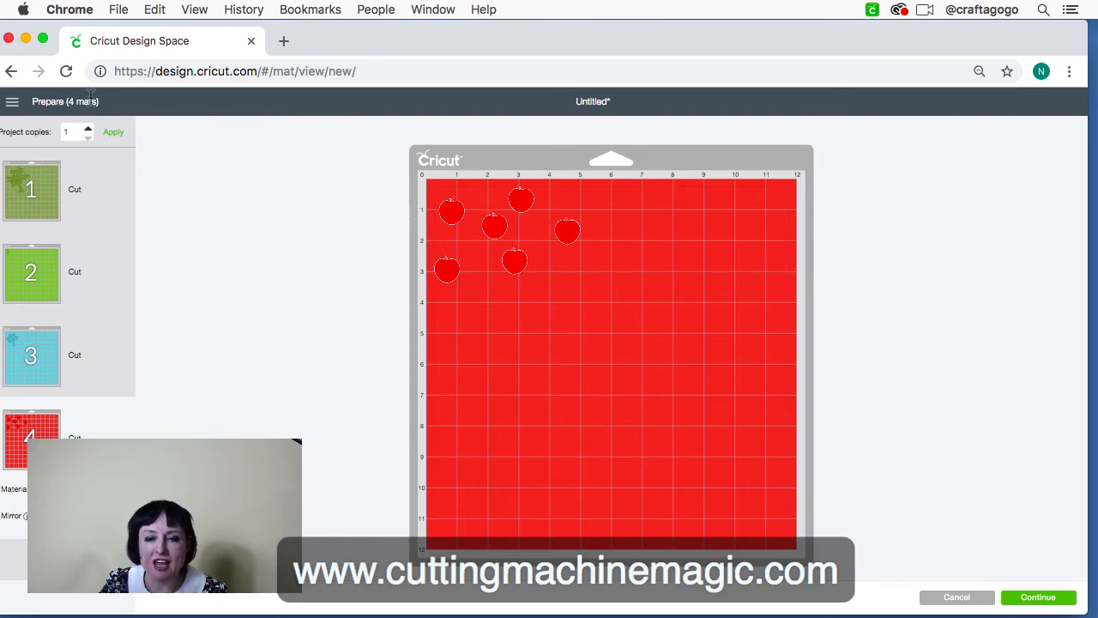
left_click(10, 71)
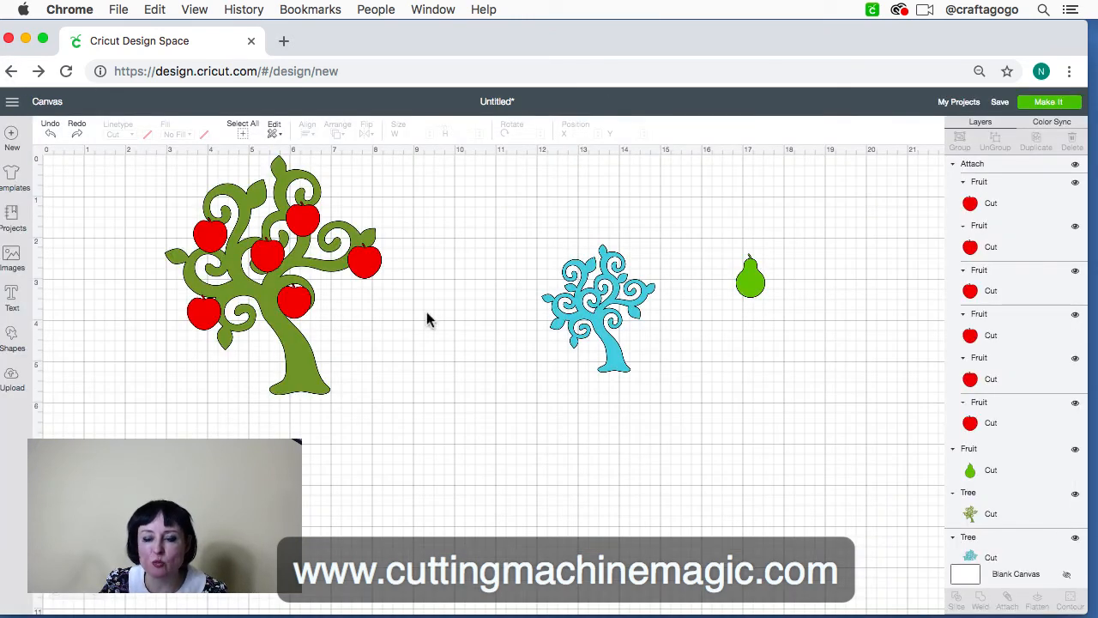
- Group the green tree with its attached apples and move the group to about X 0.45, Y 0.375
left_click(291, 300)
left_click(419, 409)
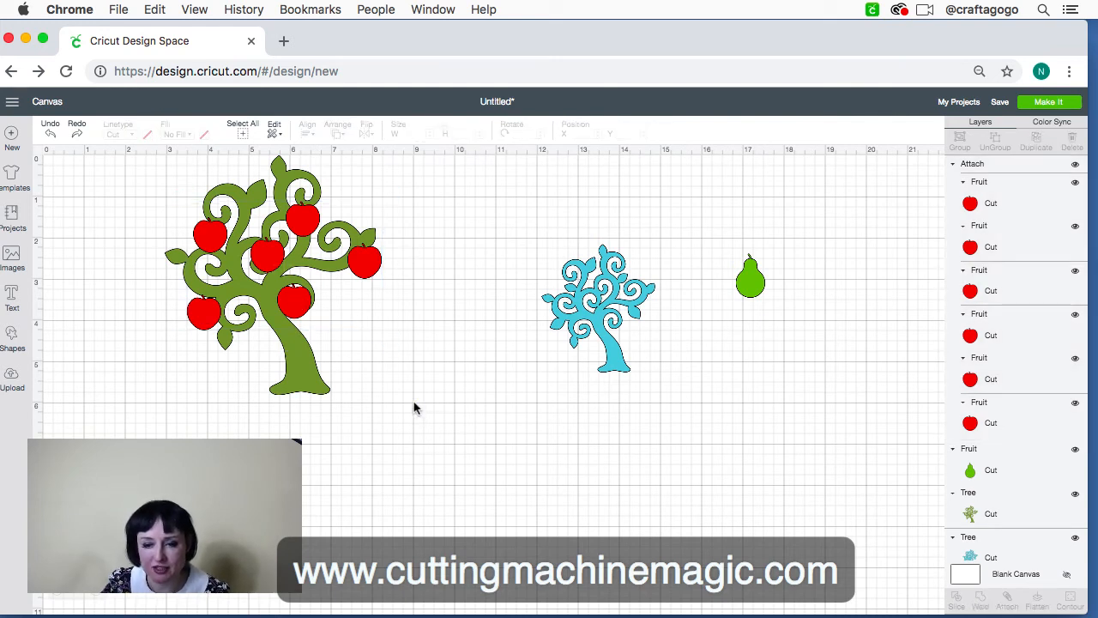
left_click_drag(398, 426, 129, 156)
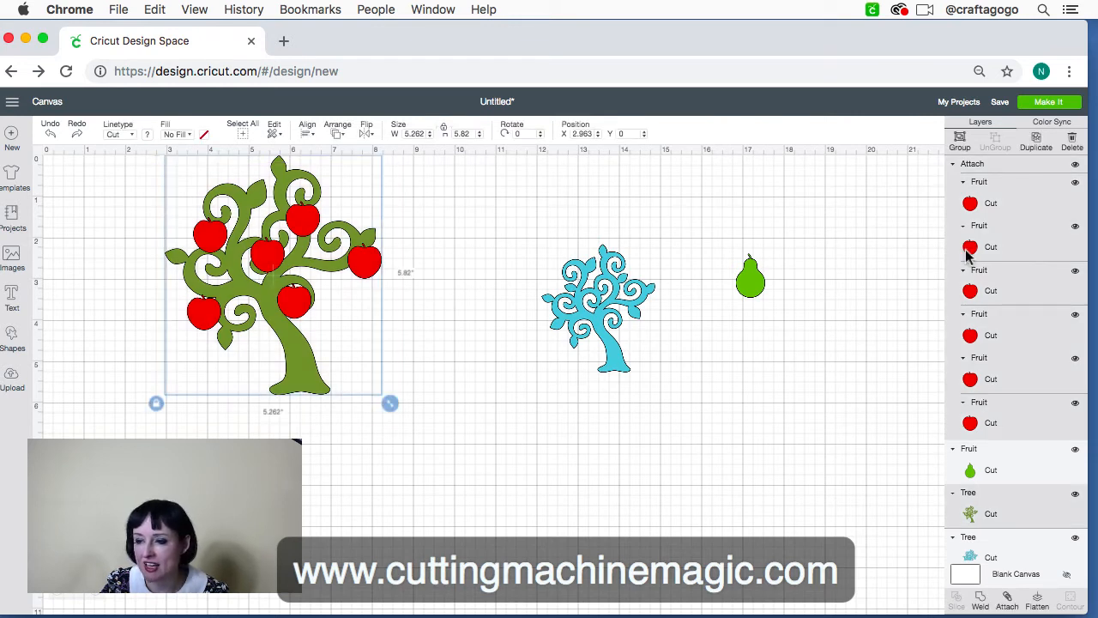
left_click(454, 320)
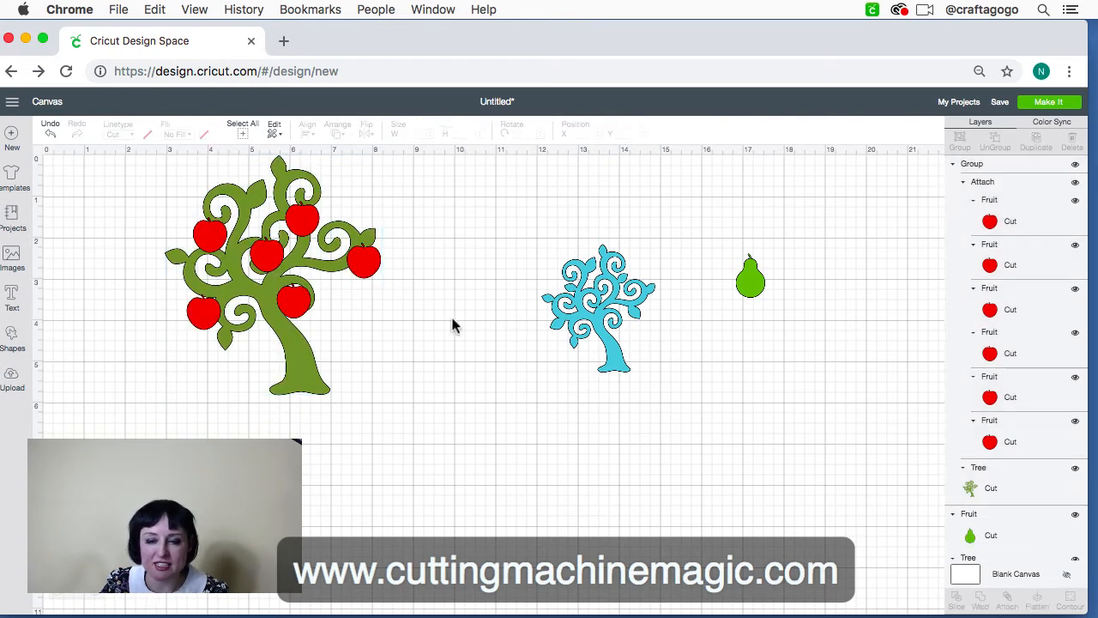
left_click_drag(291, 248, 197, 267)
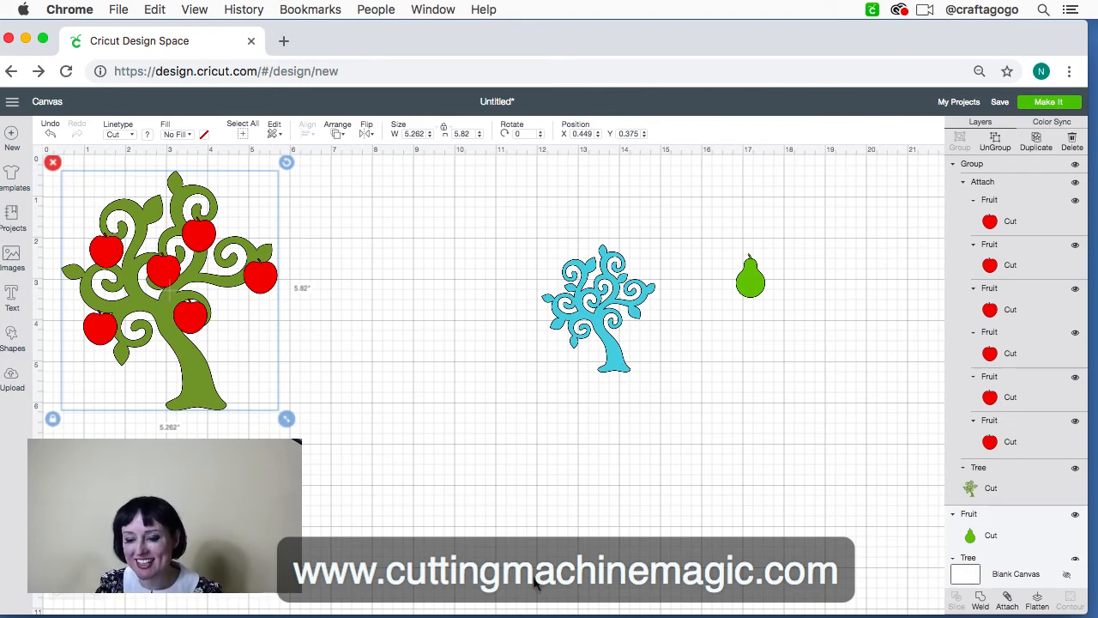
mouse_move(515, 612)
left_click(433, 596)
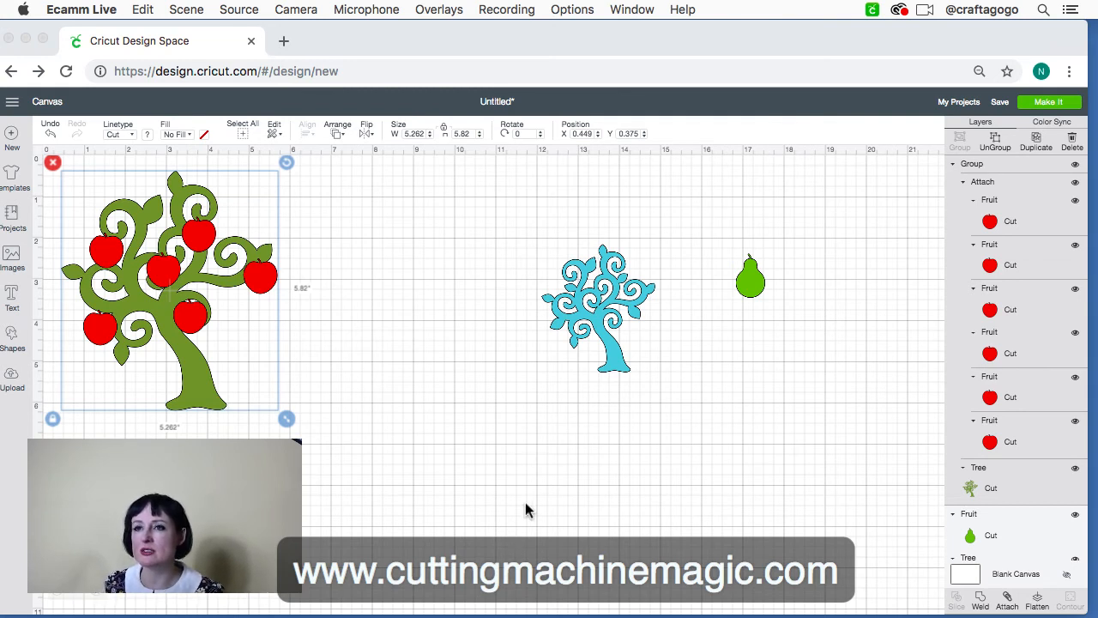
left_click(442, 512)
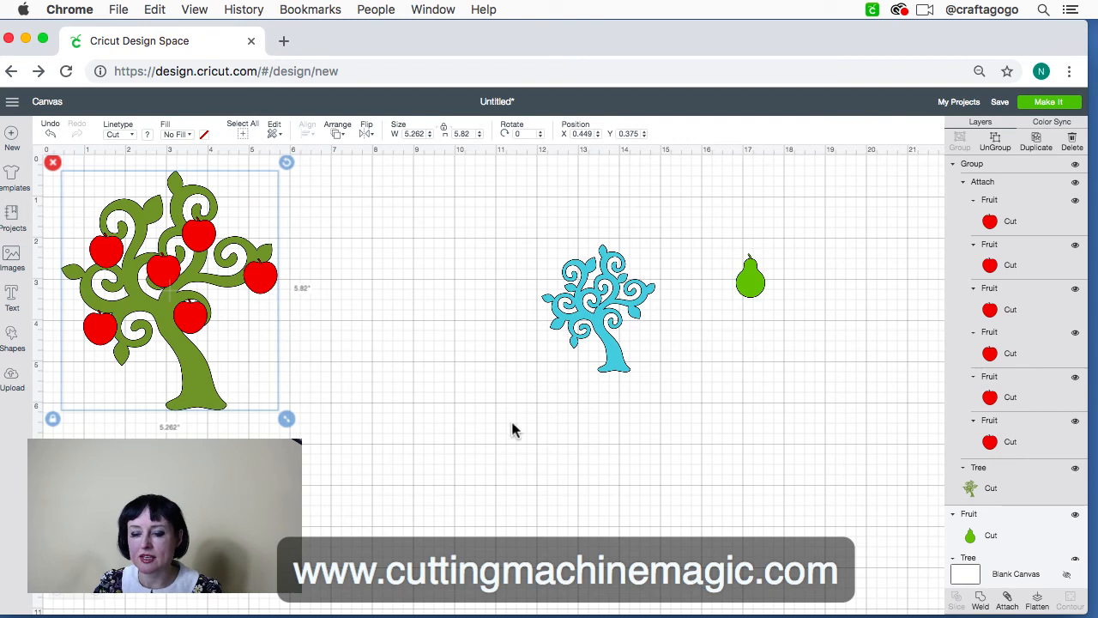
- Move the blue tree to about X 9.05, Y 1.52, then nudge the apple tree group slightly right and ungroup it
left_click_drag(607, 336, 464, 311)
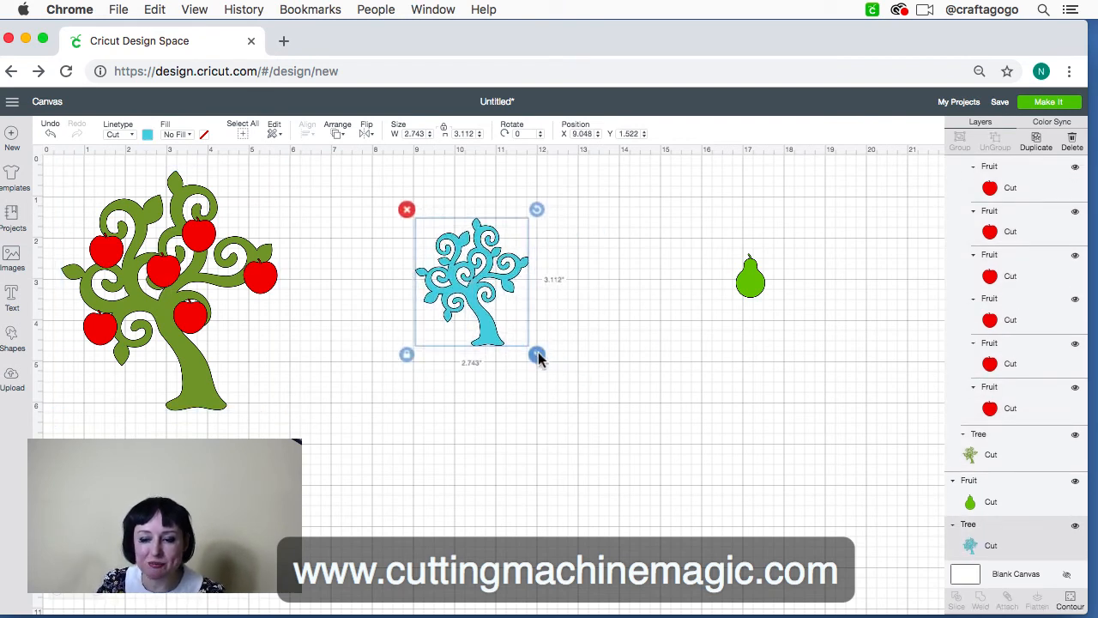
left_click(197, 395)
left_click_drag(196, 322, 208, 323)
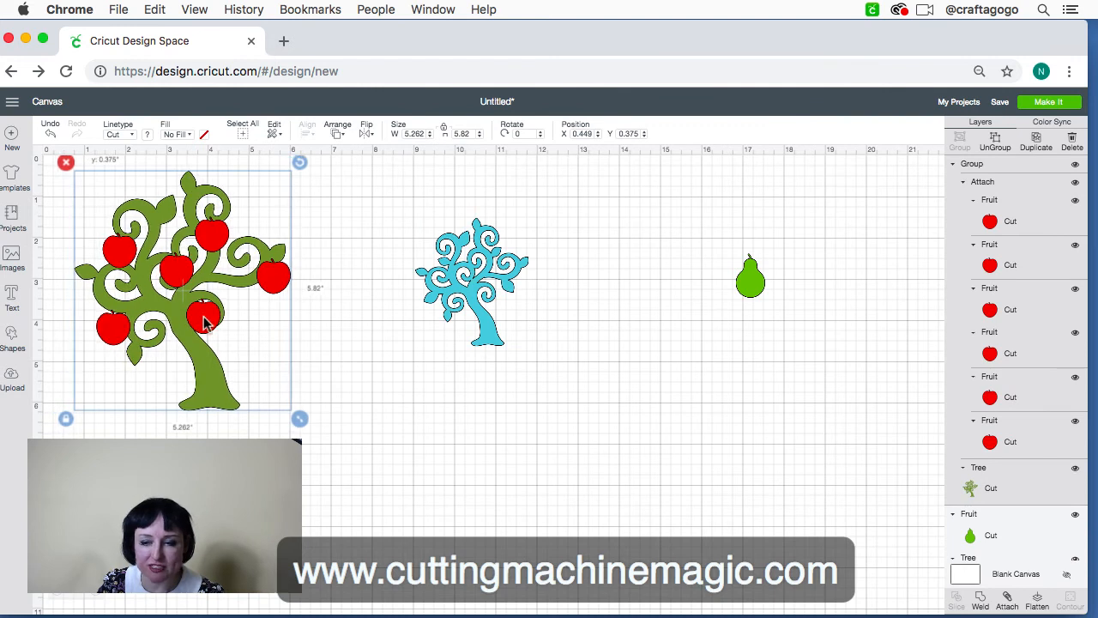
left_click(993, 152)
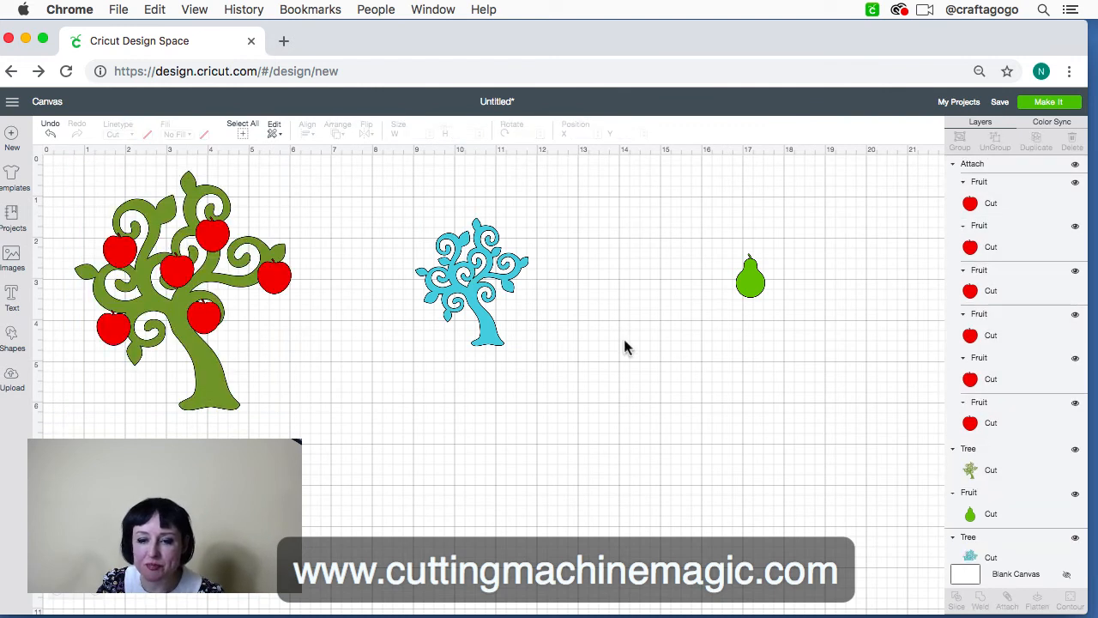
- Shift the attached apples as one unit on the green tree, placing them at about X 1.375, Y 1.509
left_click(266, 279)
mouse_move(275, 272)
left_mouse_down()
mouse_move(274, 297)
mouse_move(275, 263)
left_mouse_up()
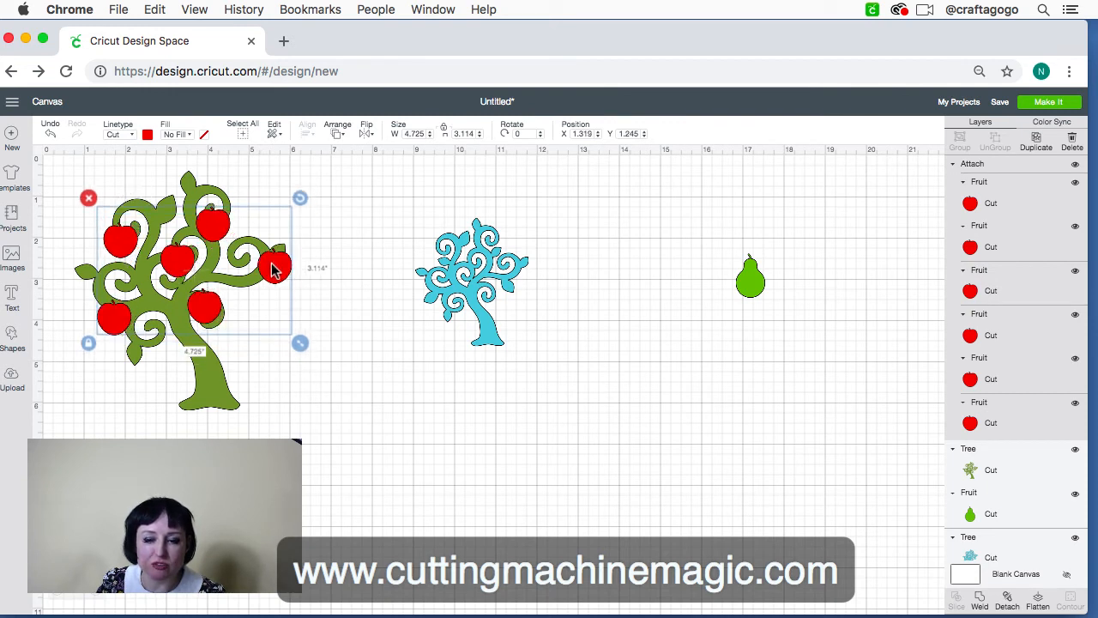
left_click_drag(209, 306, 208, 319)
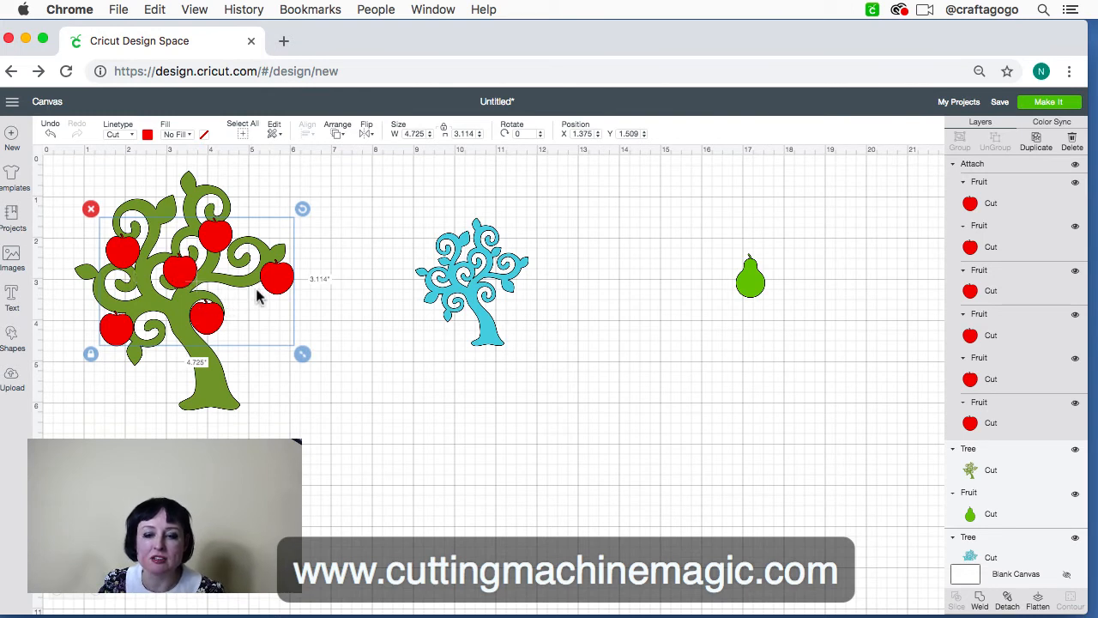
left_click(314, 292)
left_click(275, 286)
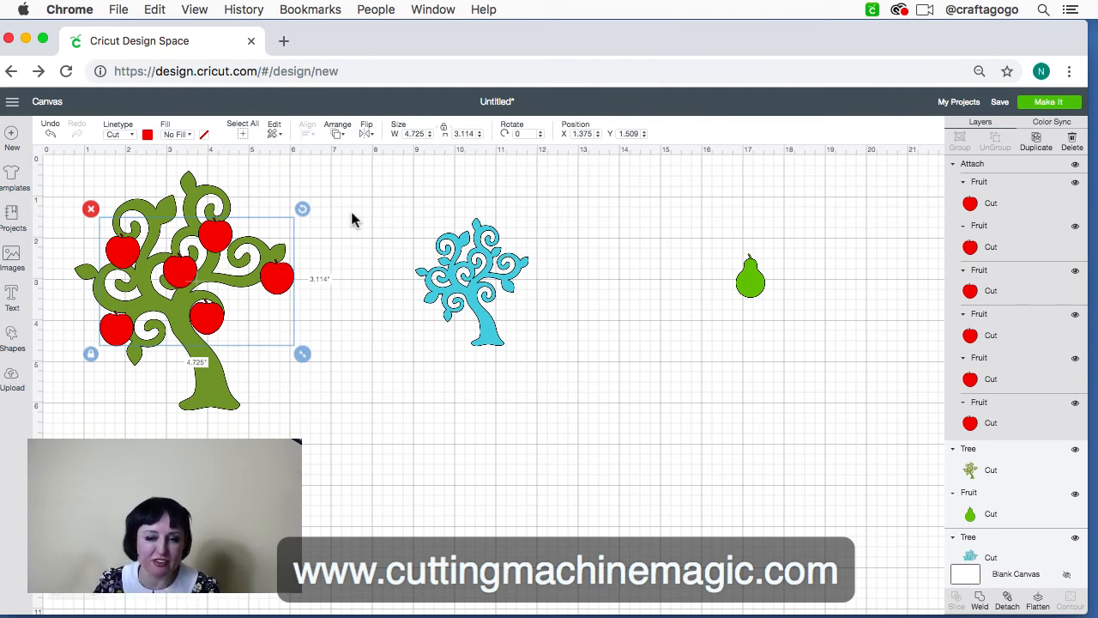
- Enlarge the blue tree proportionally to about 6.8 inches tall and position it to the right of the apple tree
left_click(484, 316)
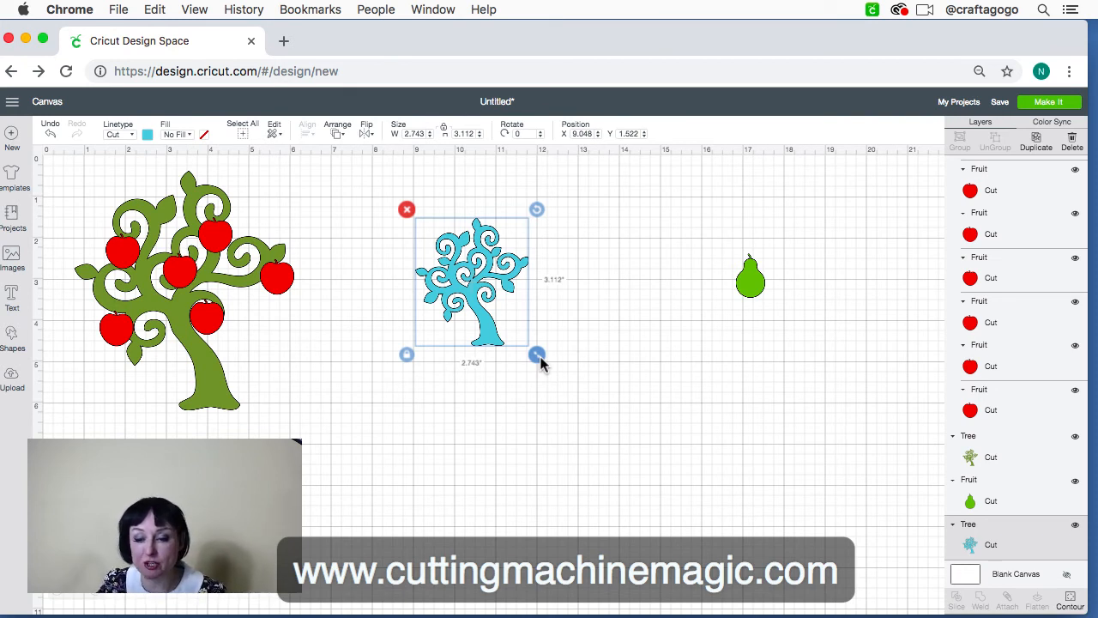
left_click_drag(536, 354, 718, 514)
left_click_drag(574, 471, 534, 435)
- Hang the green pear on the blue tree at about X 13.5, Y 3.2, and a copy at about X 8.5, Y 5.15
left_click(755, 296)
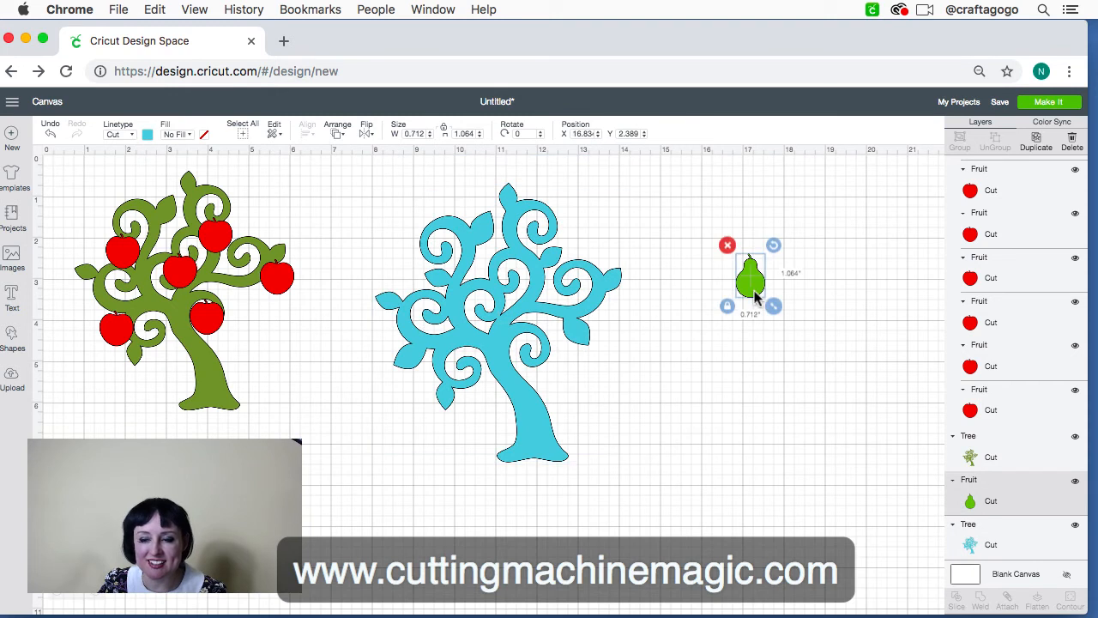
left_click_drag(755, 300, 616, 323)
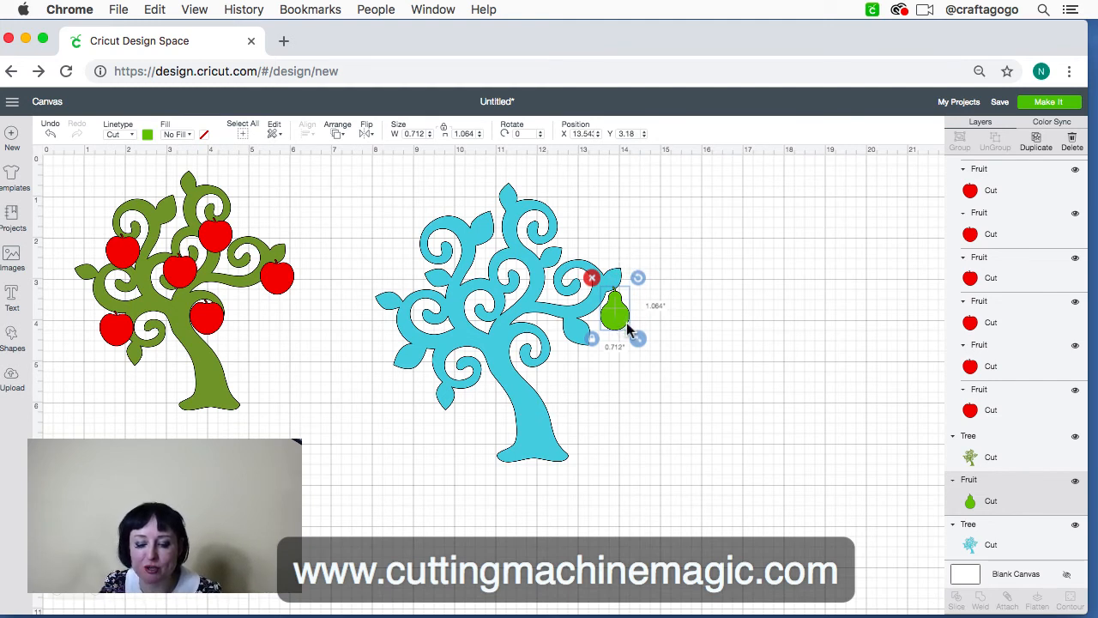
key("super+d")
left_click_drag(636, 336, 415, 401)
- Add two more pear copies, one below the blue tree's lower-left curl and one at about X 12.5, Y 4.4
key("super+v")
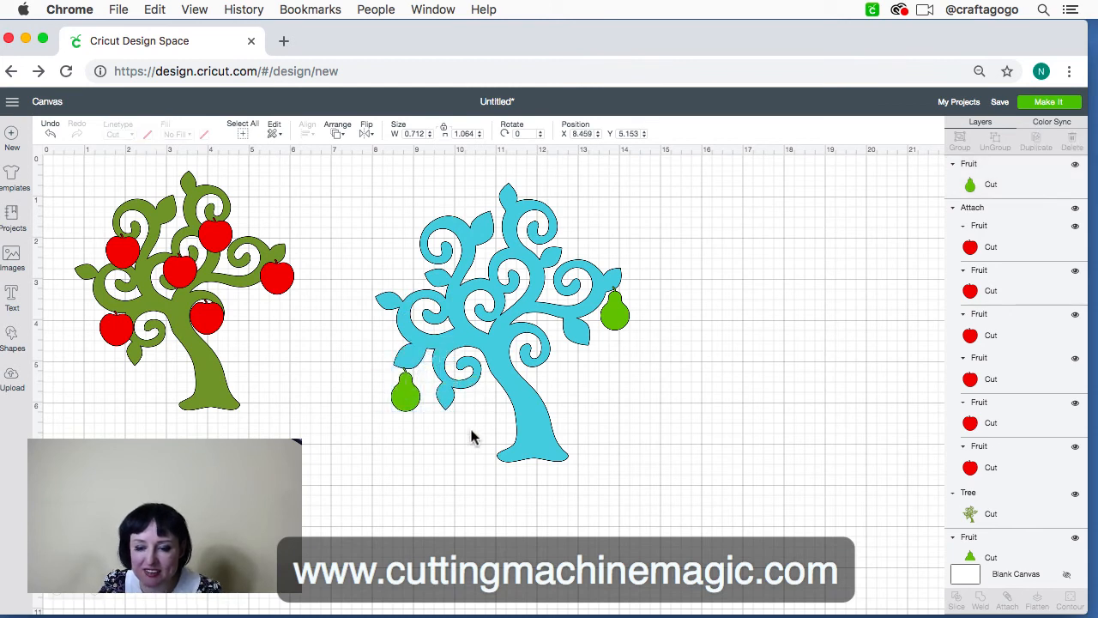
left_click_drag(643, 344, 489, 423)
key("super+v")
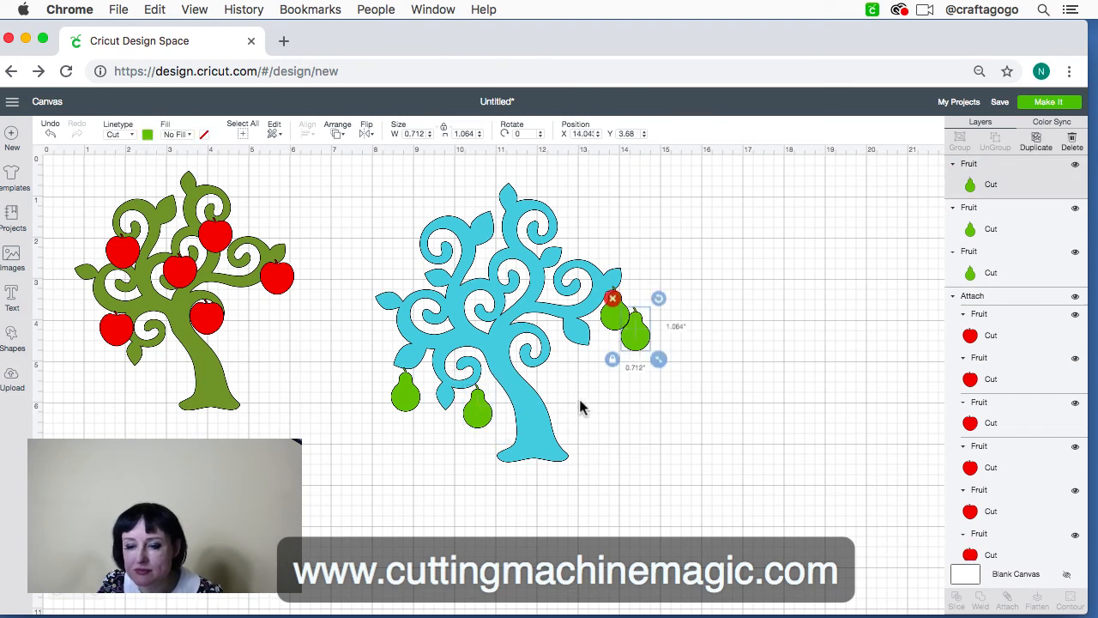
left_click_drag(645, 343, 418, 290)
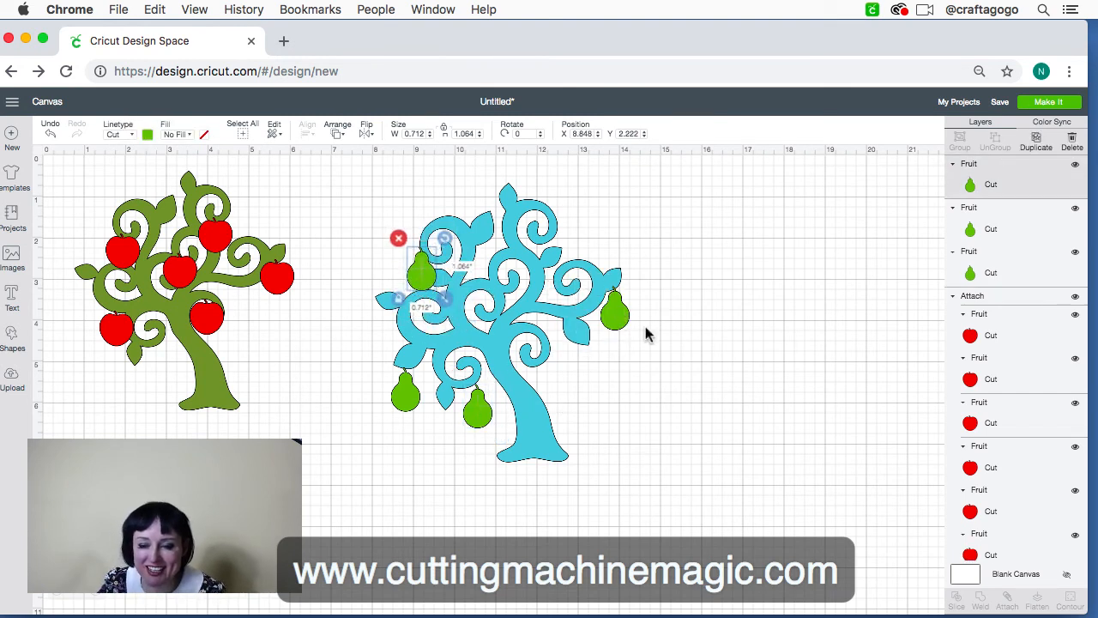
left_click_drag(428, 279, 580, 372)
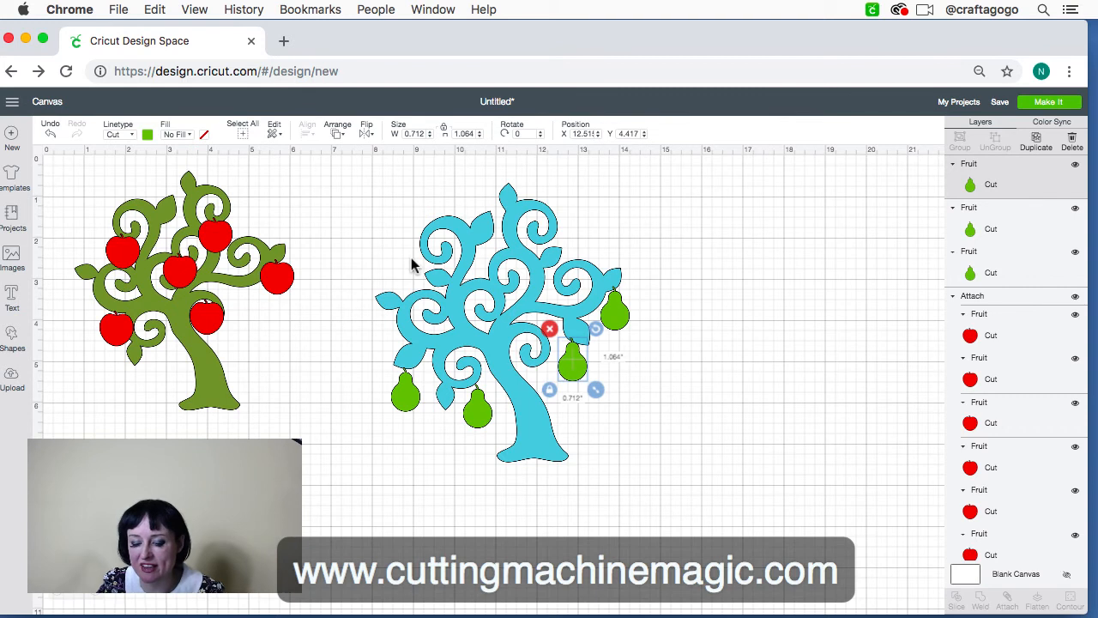
- Add a fifth pear on the blue tree's upper-left branch at about X 8.8, Y 2.0, and flip it horizontally
key("super+c")
key("super+v")
left_click_drag(633, 344, 424, 289)
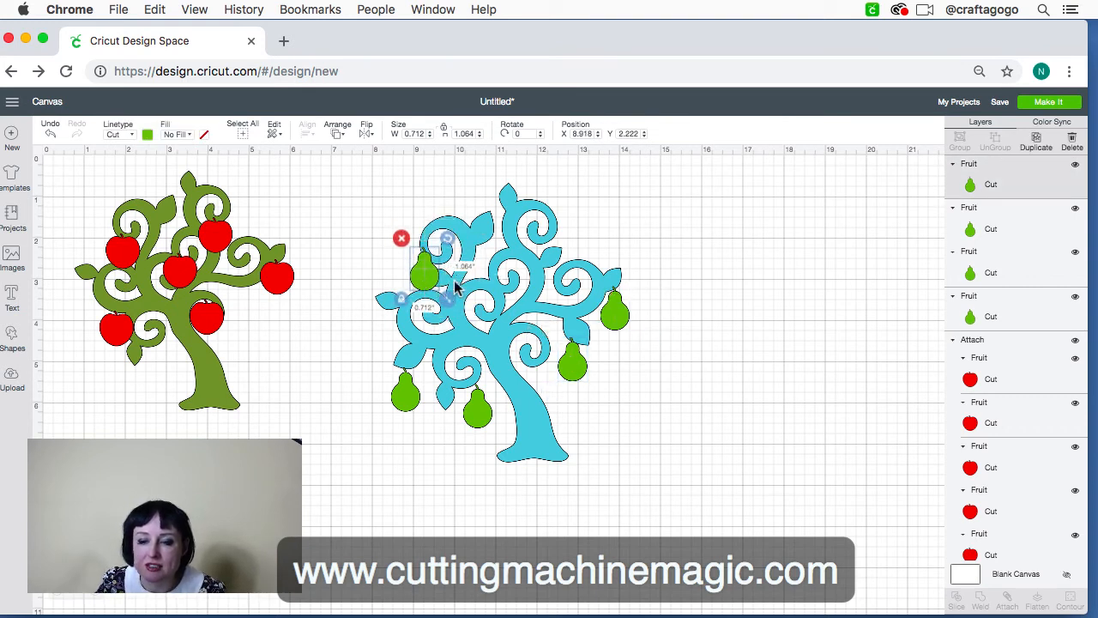
left_click_drag(429, 273, 423, 264)
left_click(364, 135)
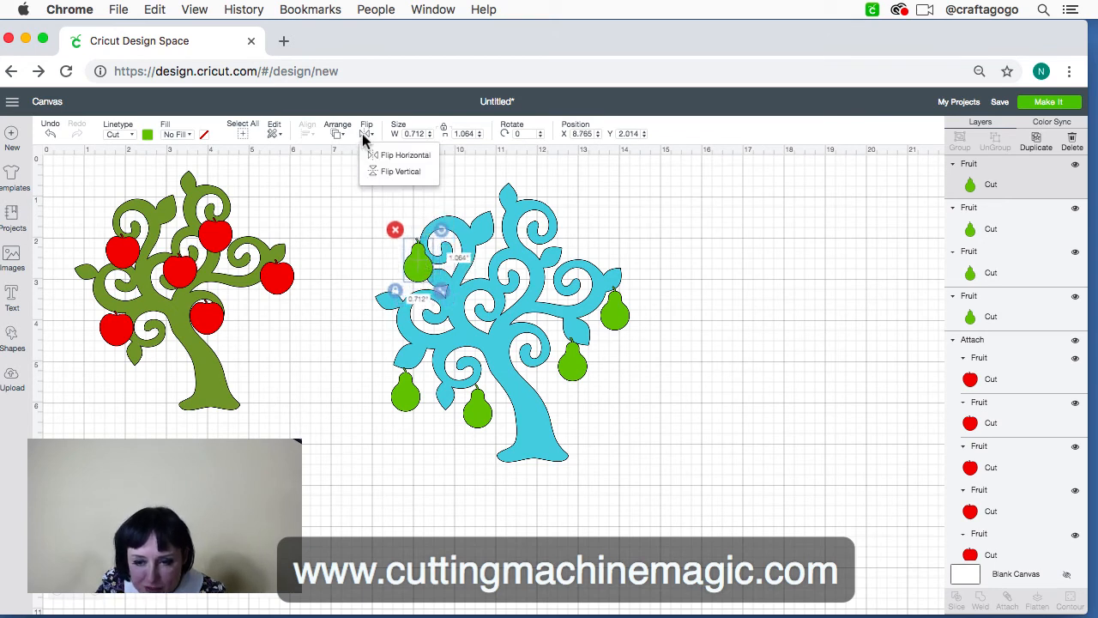
left_click(376, 155)
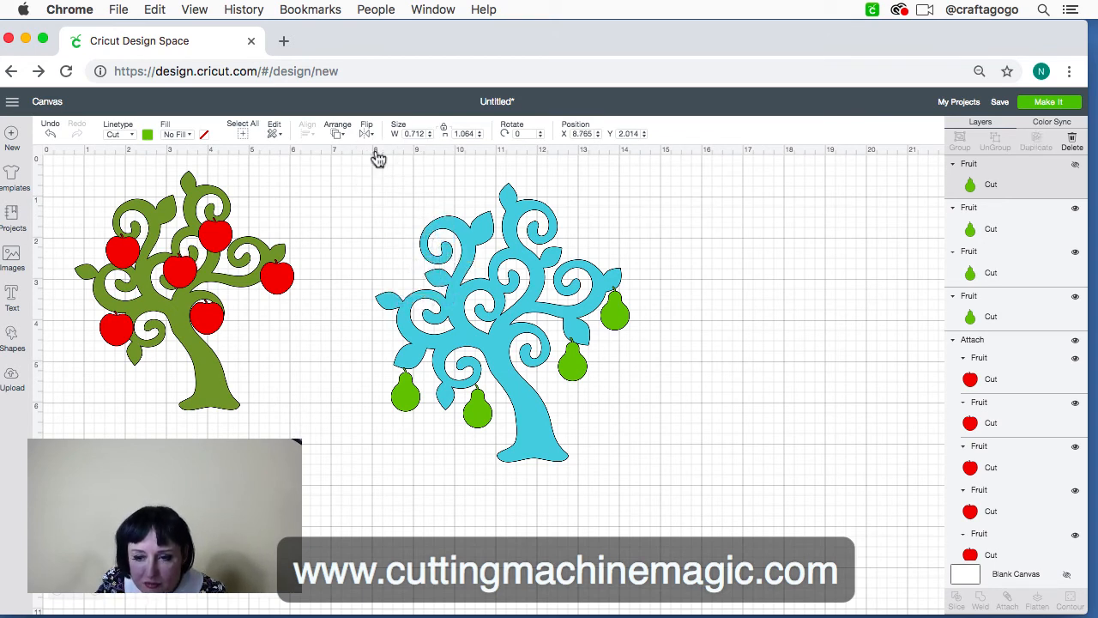
left_click_drag(420, 259, 421, 258)
left_click(701, 457)
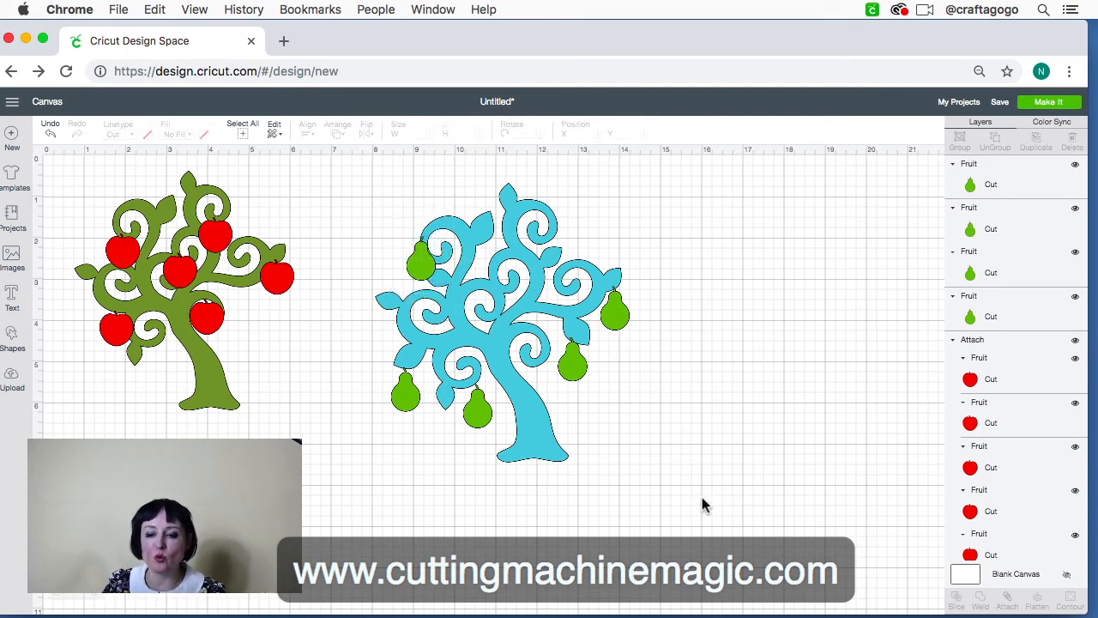
- Weld the blue tree and its five pears into one shape, and compare it with the layered apple tree
left_click_drag(655, 493, 380, 176)
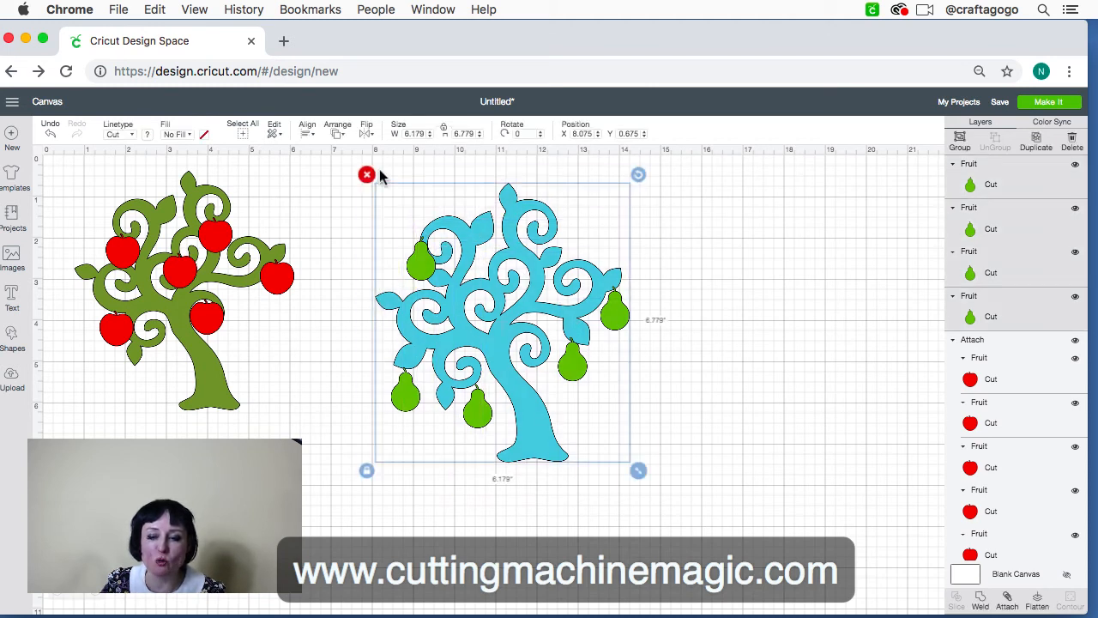
left_click(979, 606)
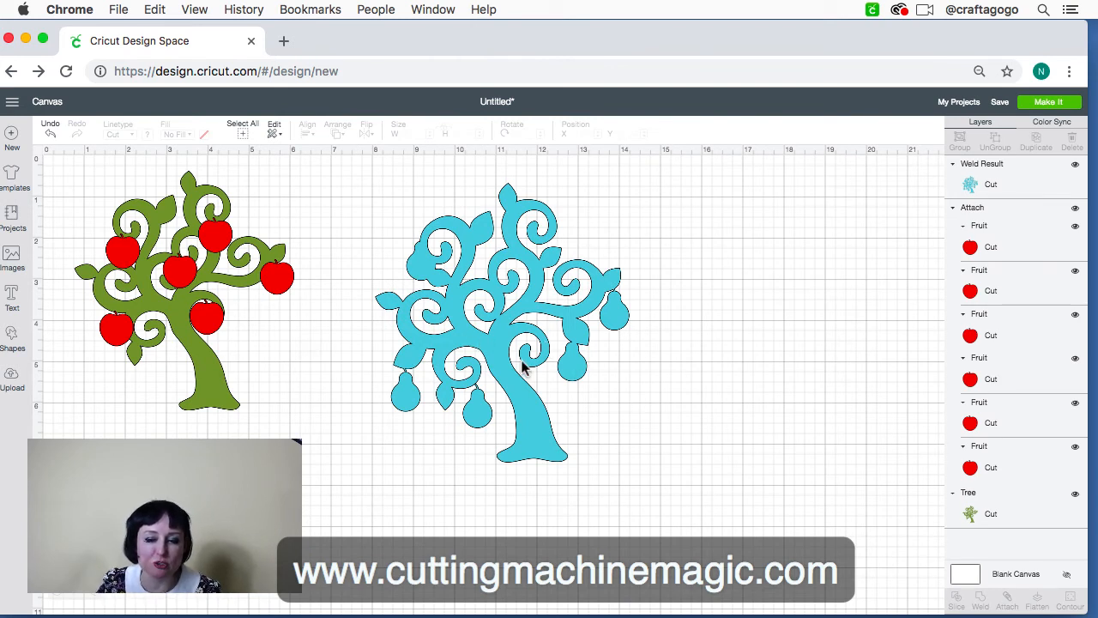
left_click(206, 370)
left_click(216, 313)
left_click(331, 325)
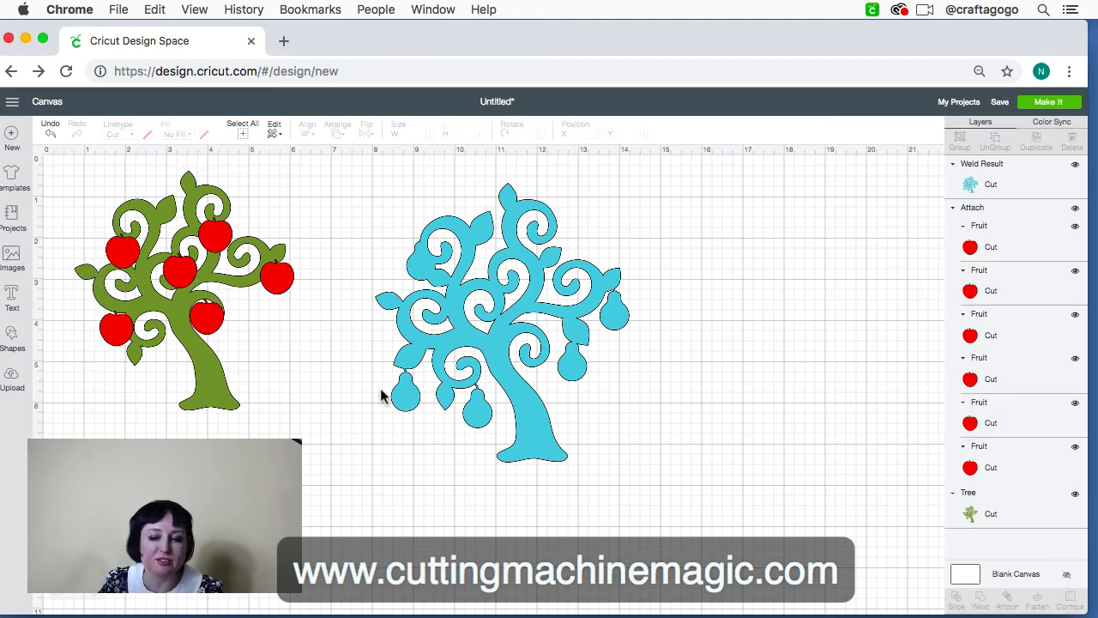
left_click(410, 401)
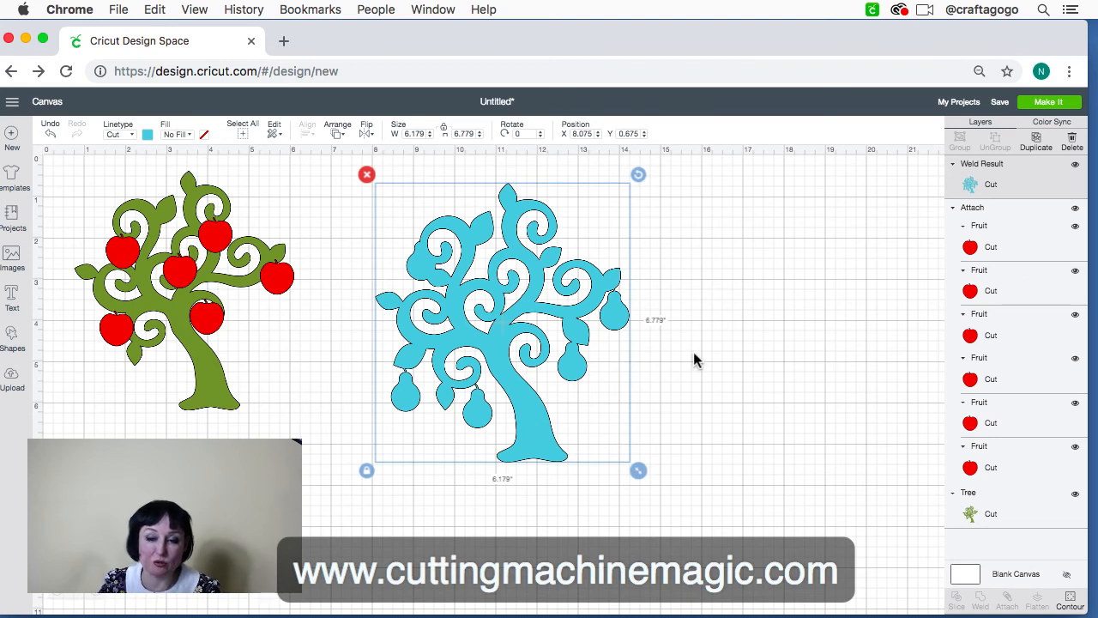
scroll(739, 420, "down", 1)
scroll(739, 421, "up", 1)
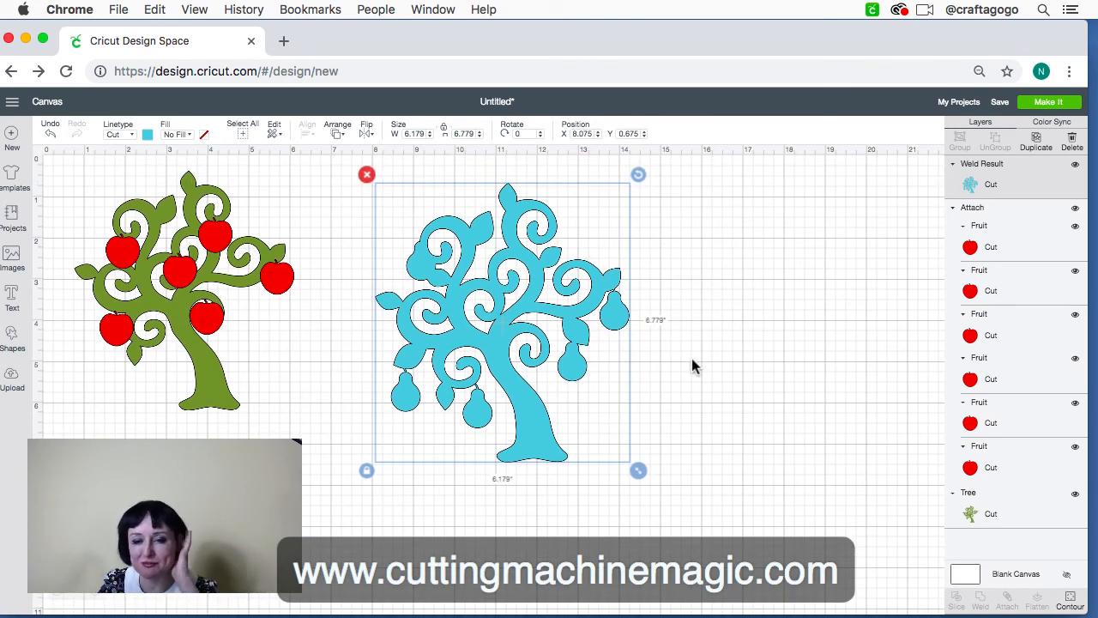
- Undo the weld of the blue tree and pears, toggling it once with redo to compare both states
left_click(49, 133)
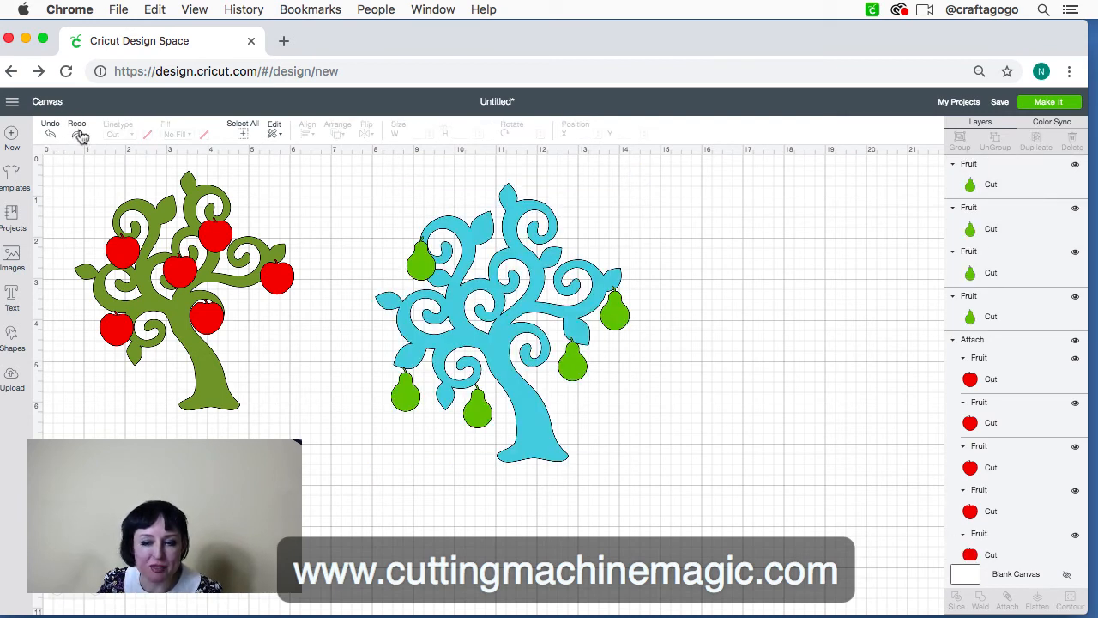
left_click(79, 133)
left_click(50, 133)
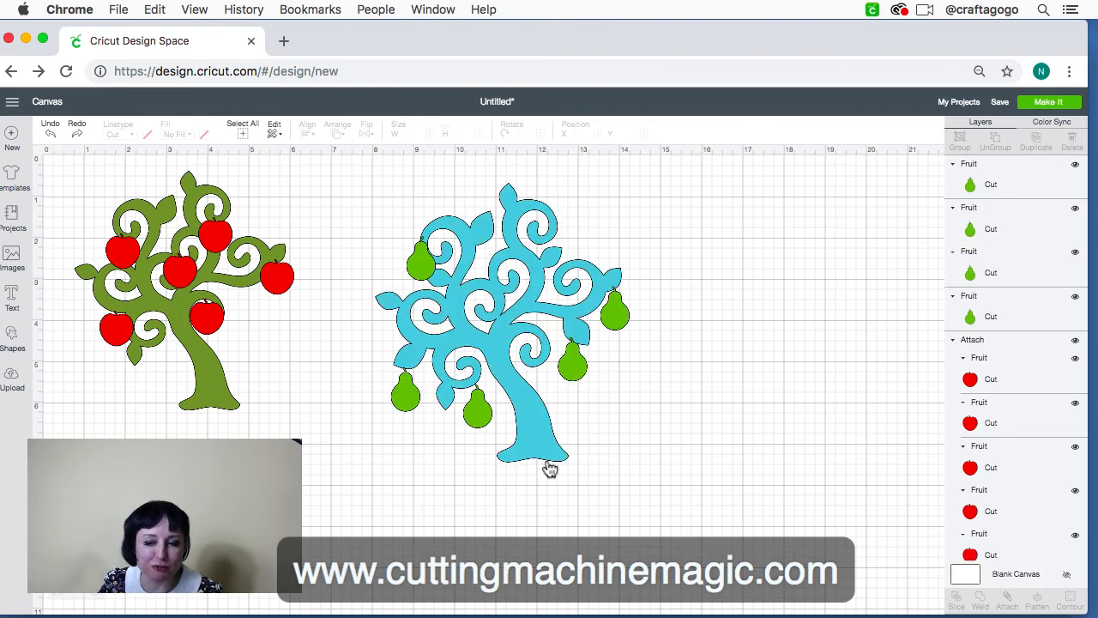
- Duplicate the blue tree with its five pears and place the copy to the right of the original
left_click_drag(644, 480, 352, 201)
scroll(455, 253, "right", 2)
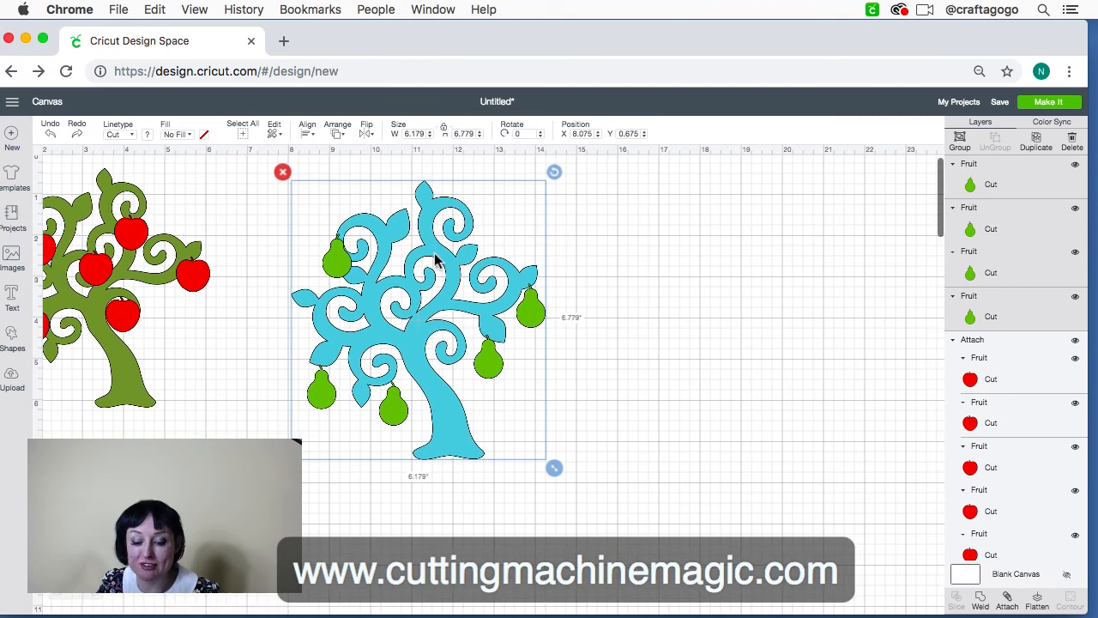
key("super+v")
left_click_drag(482, 290, 855, 284)
- Clear the canvas by deleting the original pear tree, its copy and the apple tree
left_click(576, 446)
left_click_drag(562, 476, 257, 170)
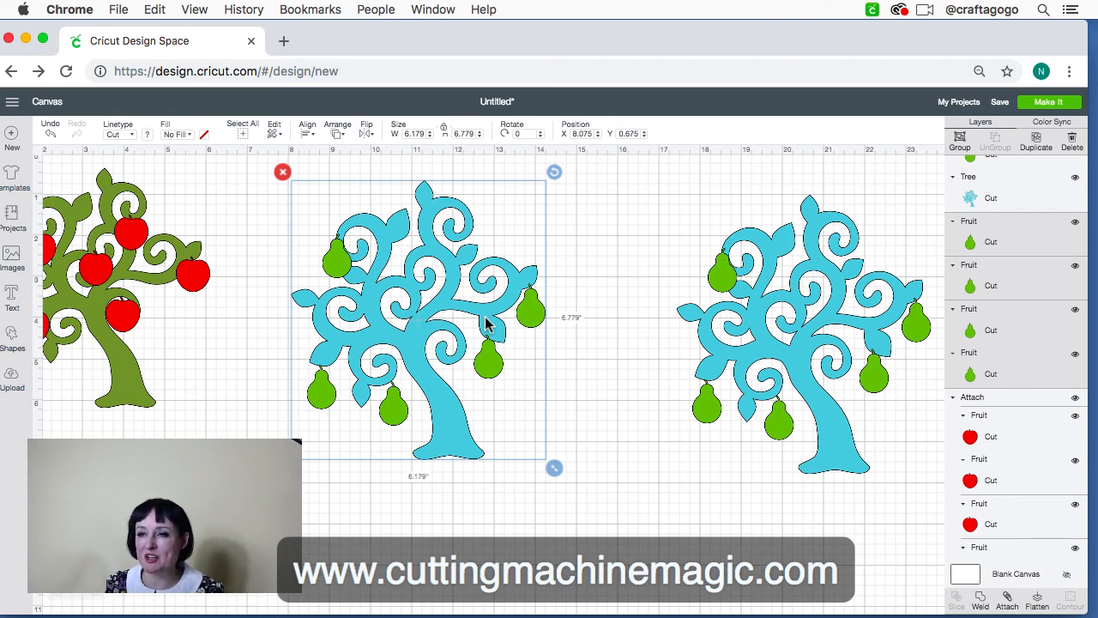
key("Delete")
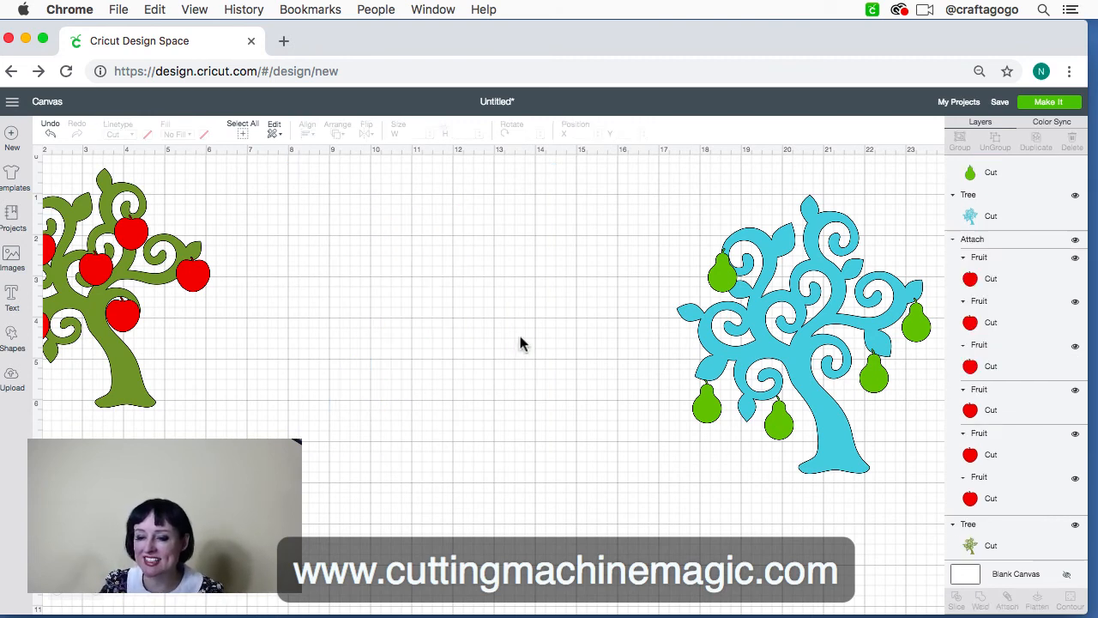
left_click_drag(916, 486, 613, 225)
key("Delete")
scroll(403, 223, "left", 3)
left_click_drag(289, 416, 71, 204)
key("Delete")
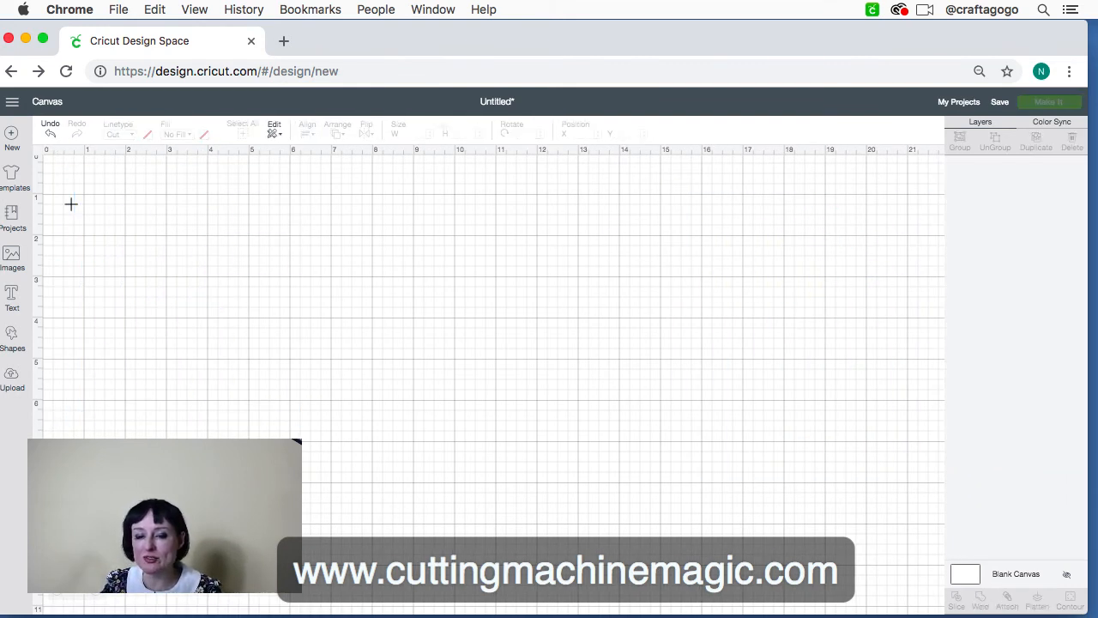
- Add the text "Hello" to the canvas and move it to about X 4.713, Y 7.014
left_click(13, 298)
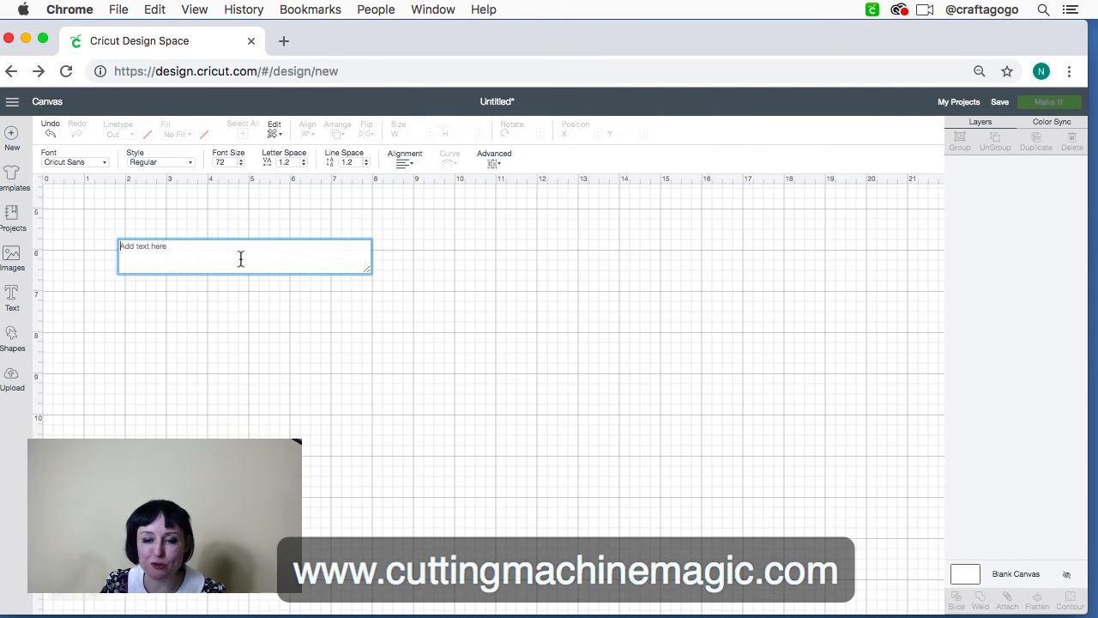
type("Hello")
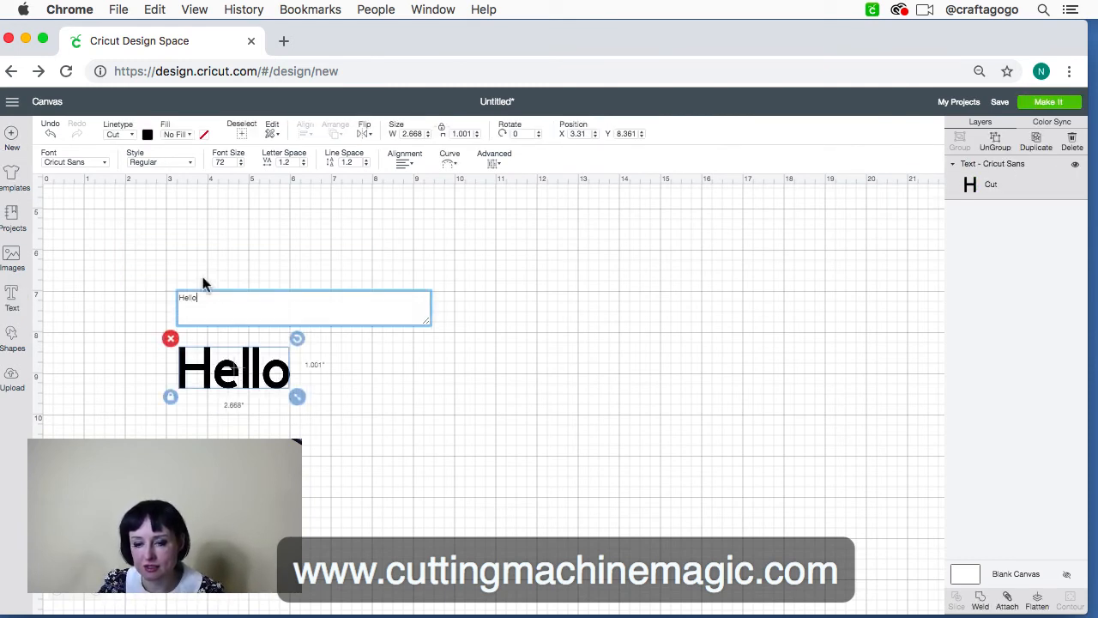
left_click(157, 238)
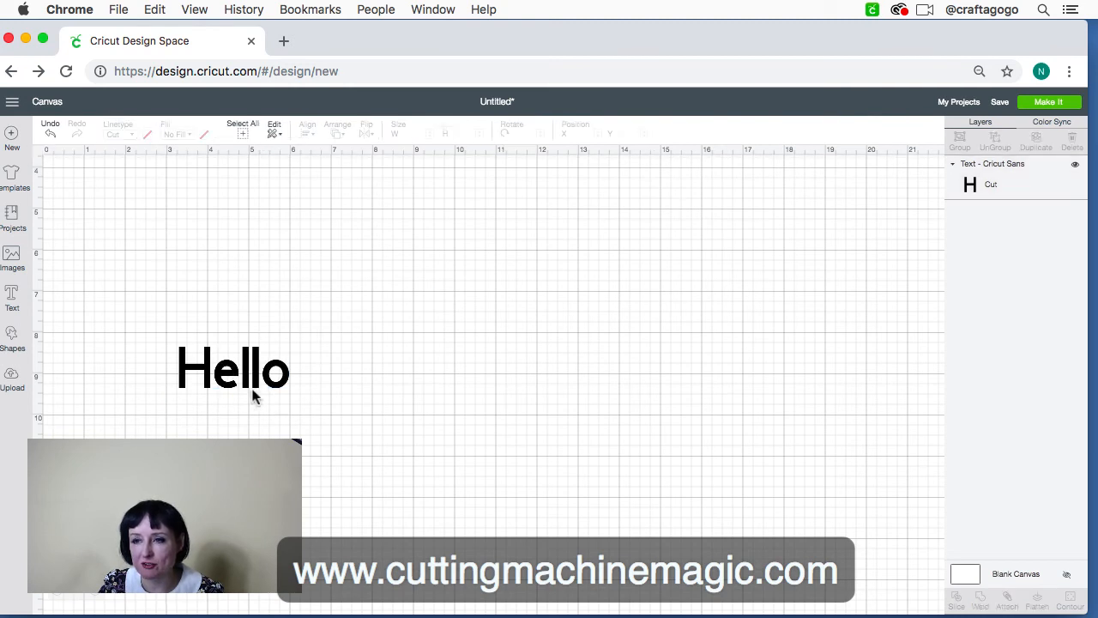
left_click_drag(281, 394, 338, 342)
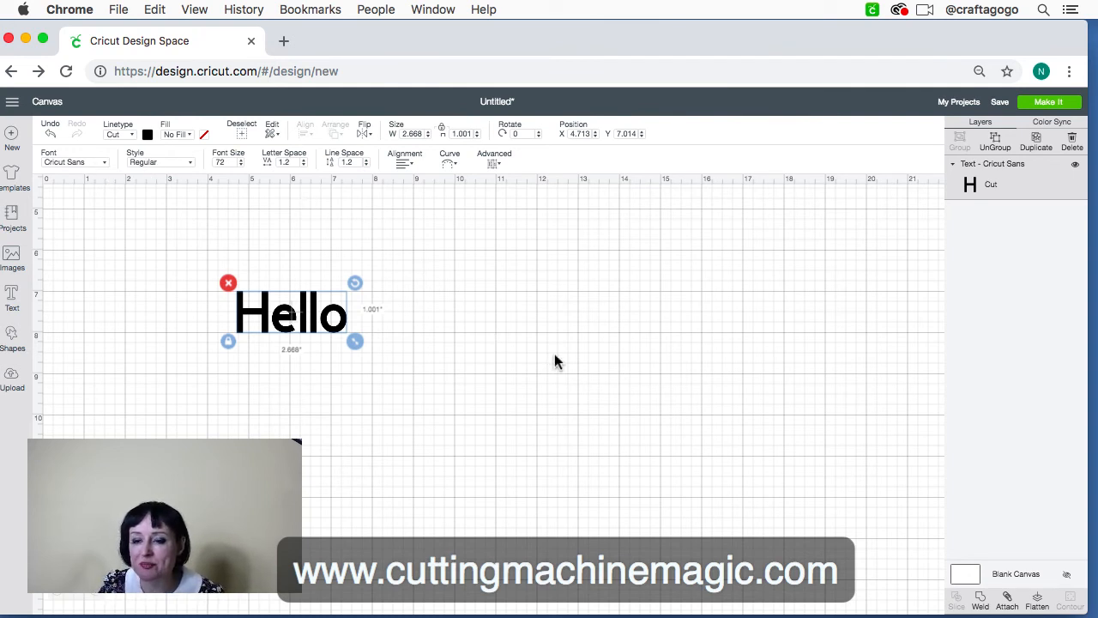
- Ungroup the Hello text into separate letters, try moving the "o" away from the word, and undo that move
left_click(996, 146)
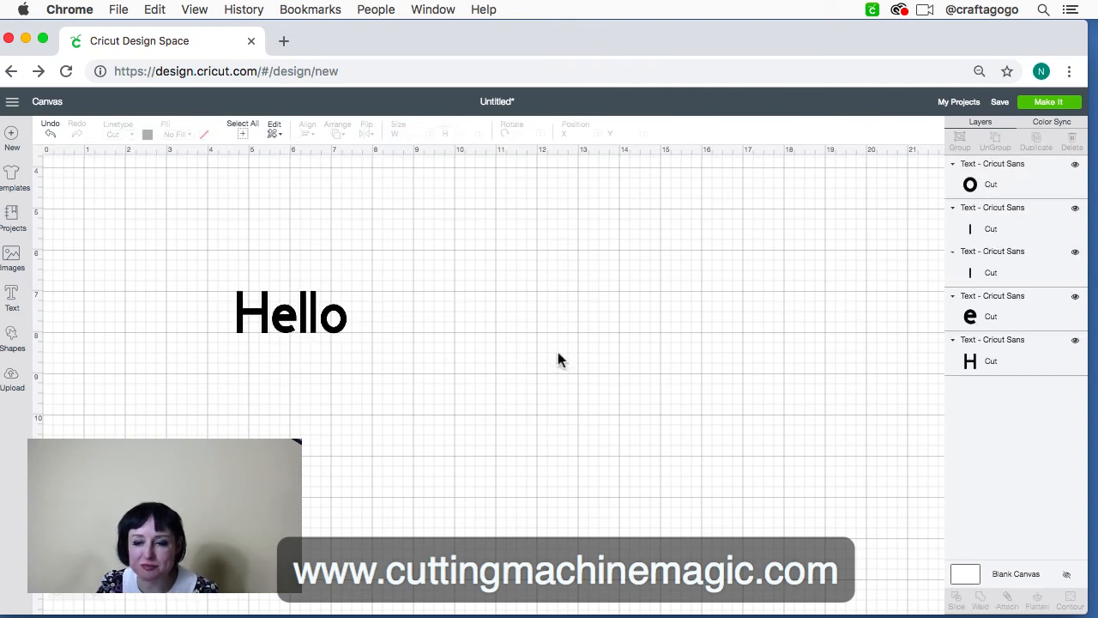
left_click_drag(340, 334, 429, 360)
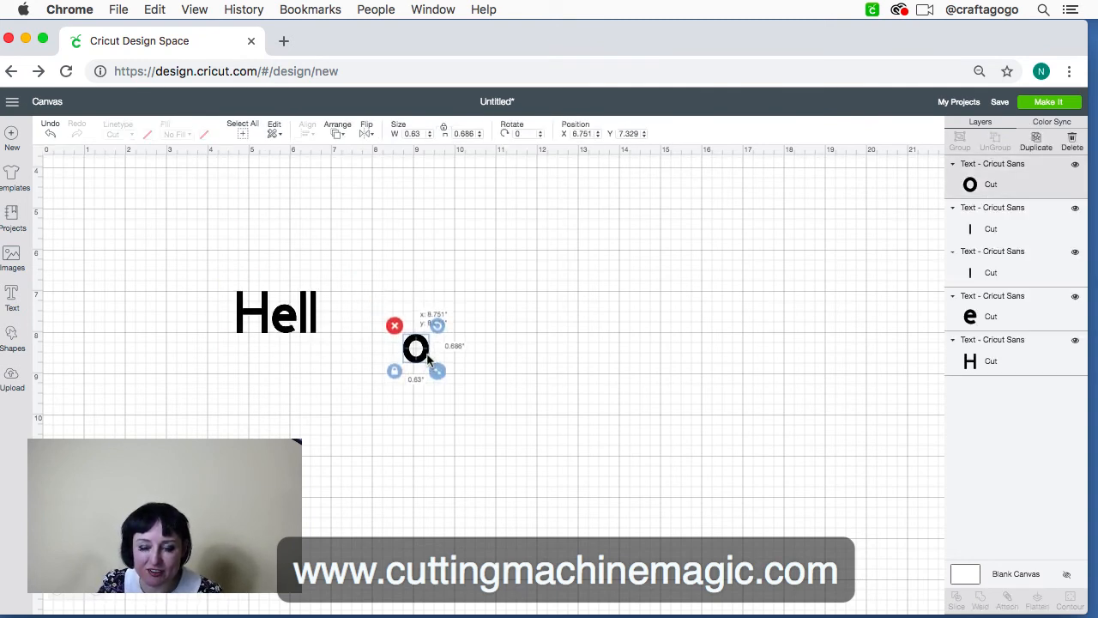
key("super+z")
- Select all the ungrouped Hello letters, preview their layout on the cutting mat, and return to the canvas
left_click_drag(373, 355, 197, 266)
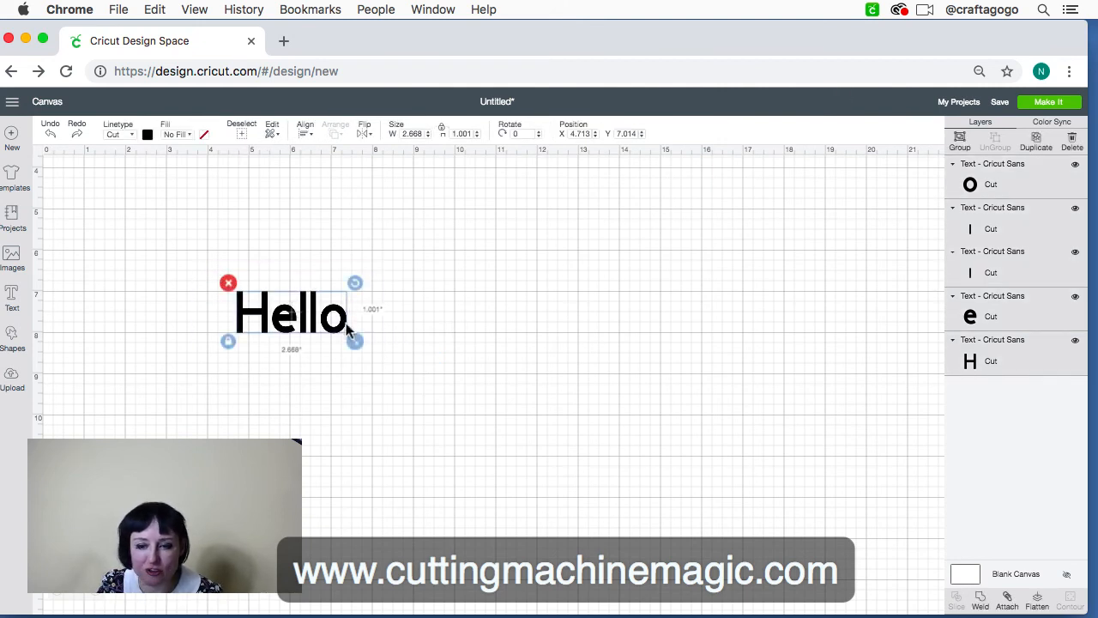
left_click(1053, 103)
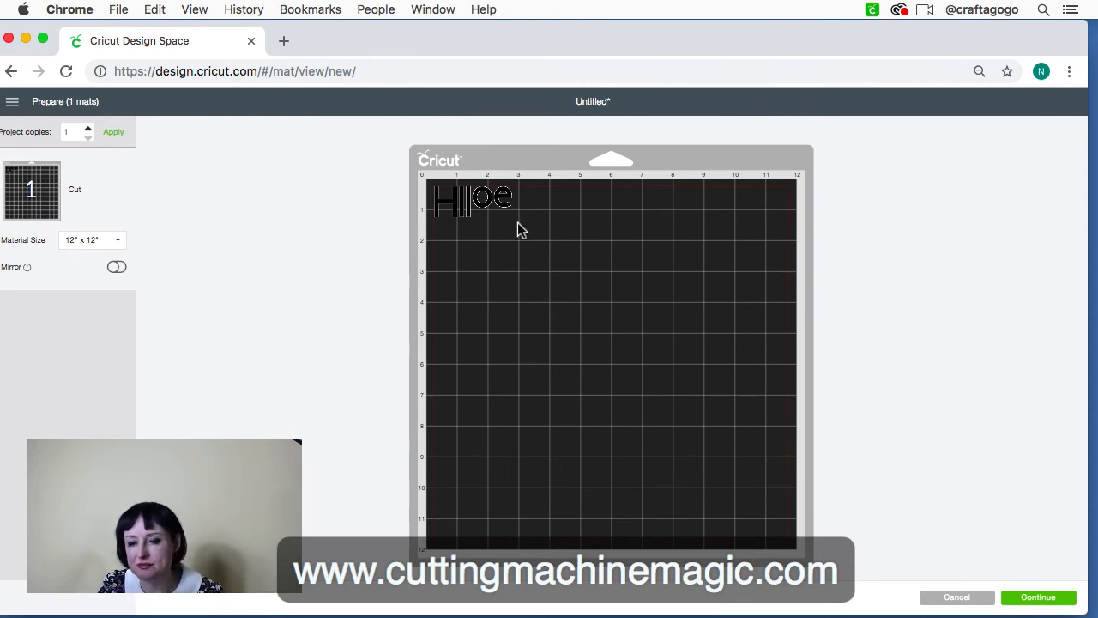
left_click(12, 73)
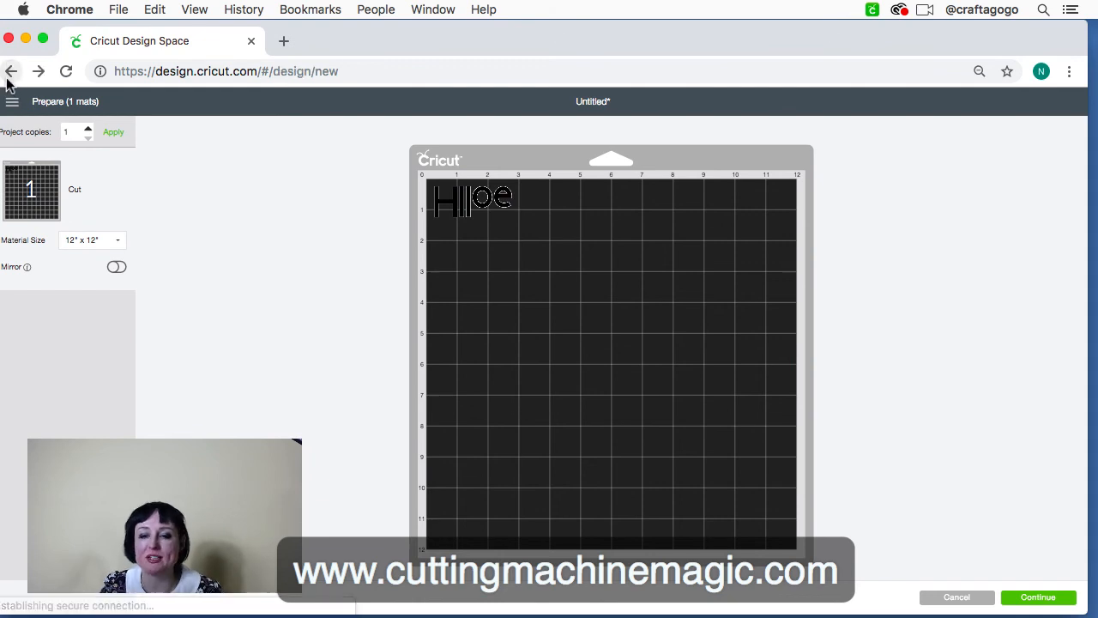
- Attach the five Hello letters together, preview their layout on the cutting mat, and return to the canvas
scroll(310, 233, "down", 4)
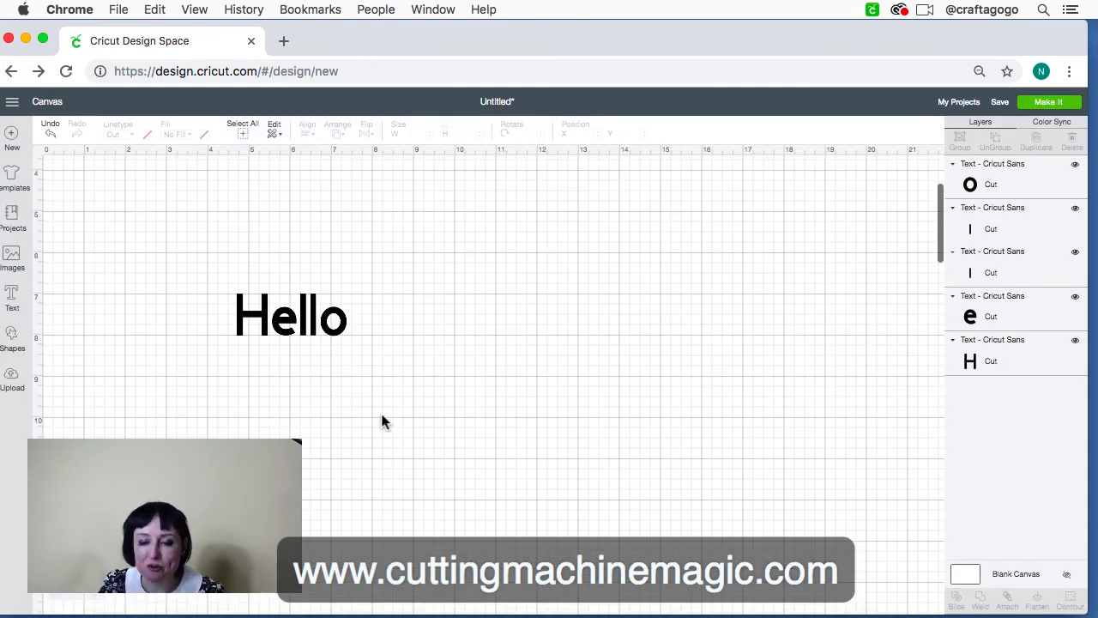
left_click_drag(388, 384, 206, 240)
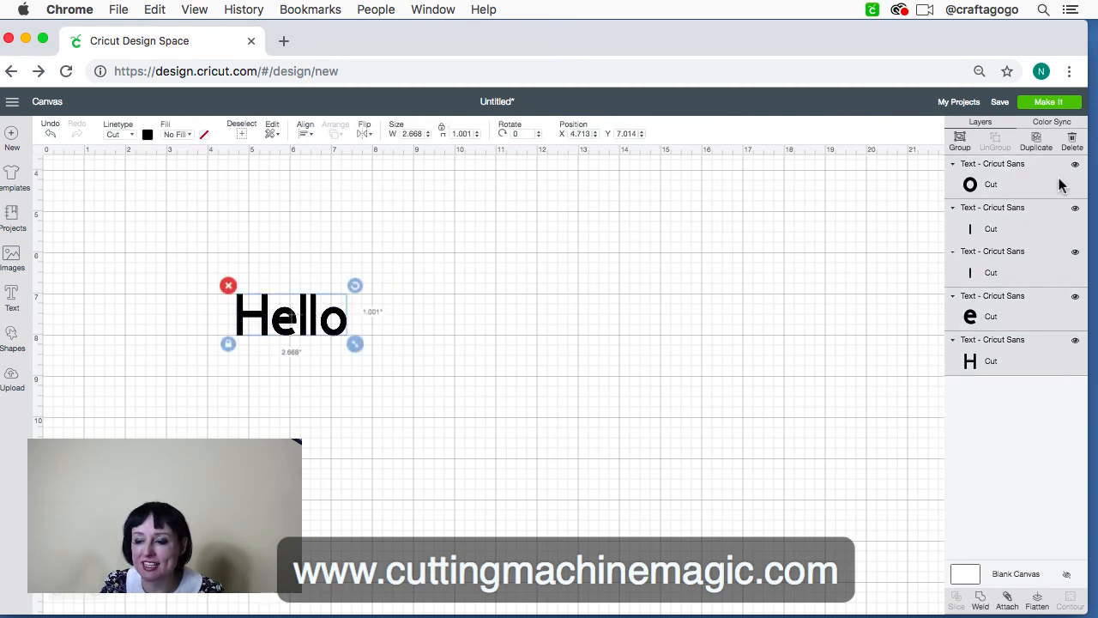
left_click(1013, 607)
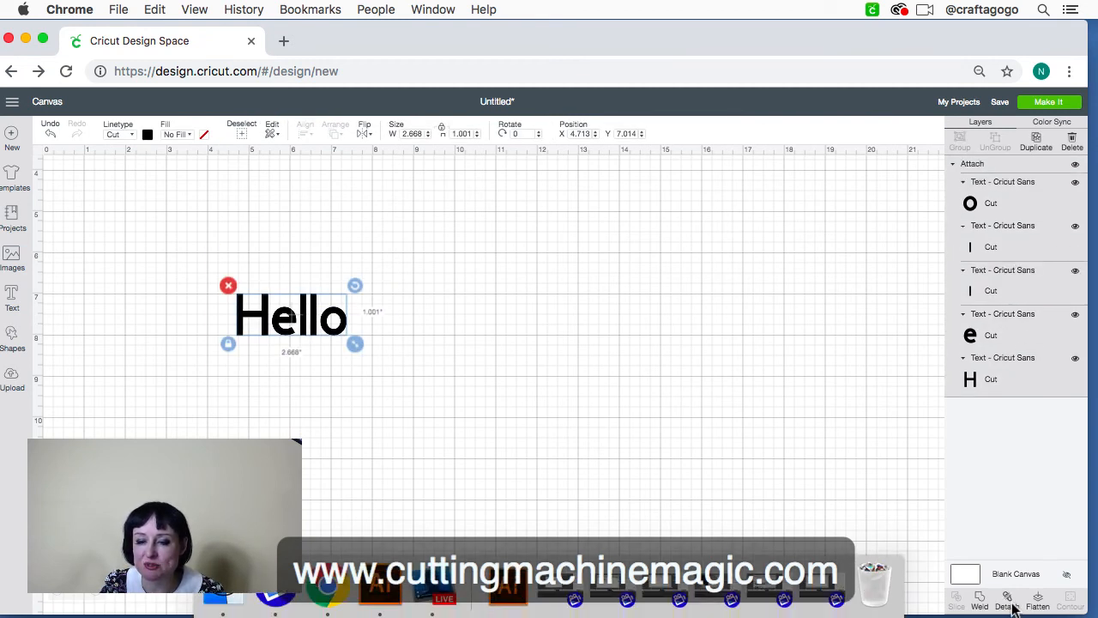
left_click(667, 345)
left_click(1048, 104)
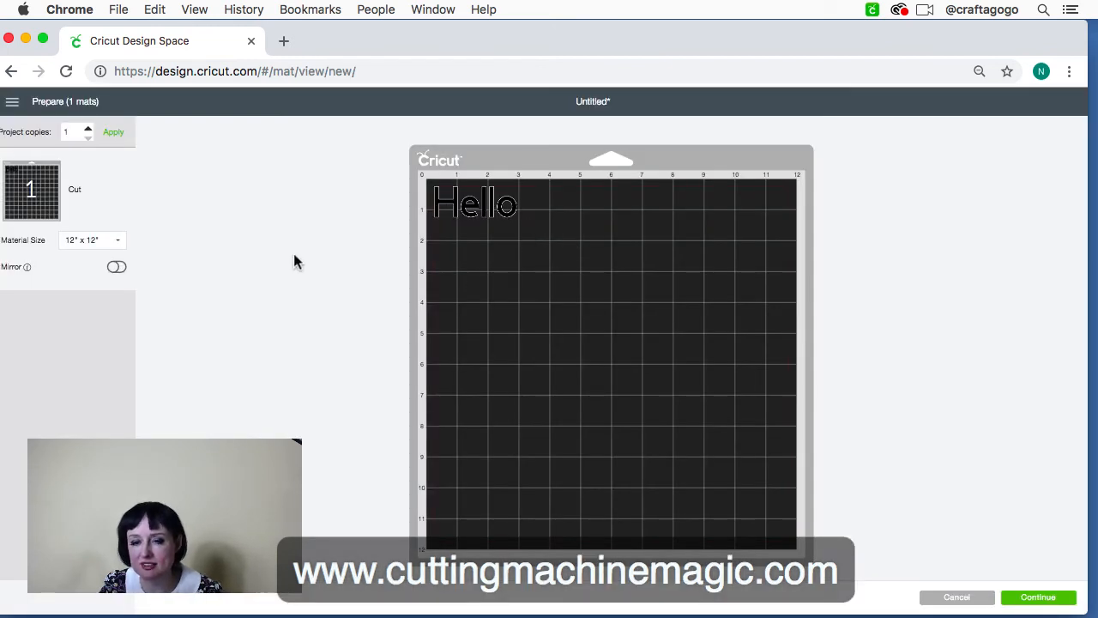
left_click(10, 71)
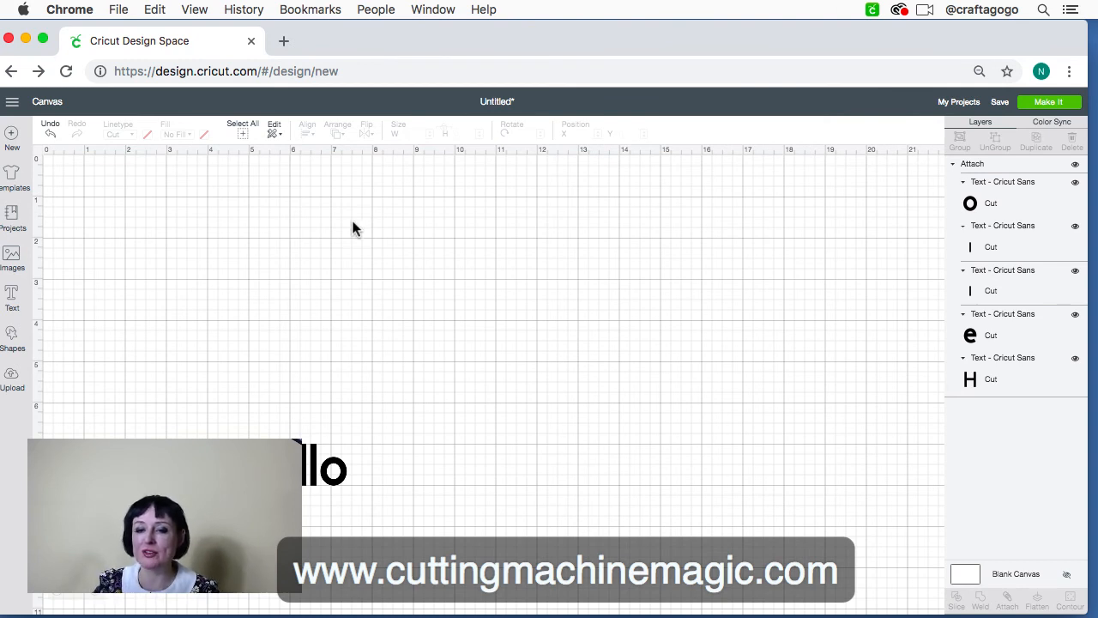
- Shift the browser window slightly on the desktop and switch to Ecamm Live
left_click_drag(369, 29, 334, 38)
scroll(468, 422, "down", 2)
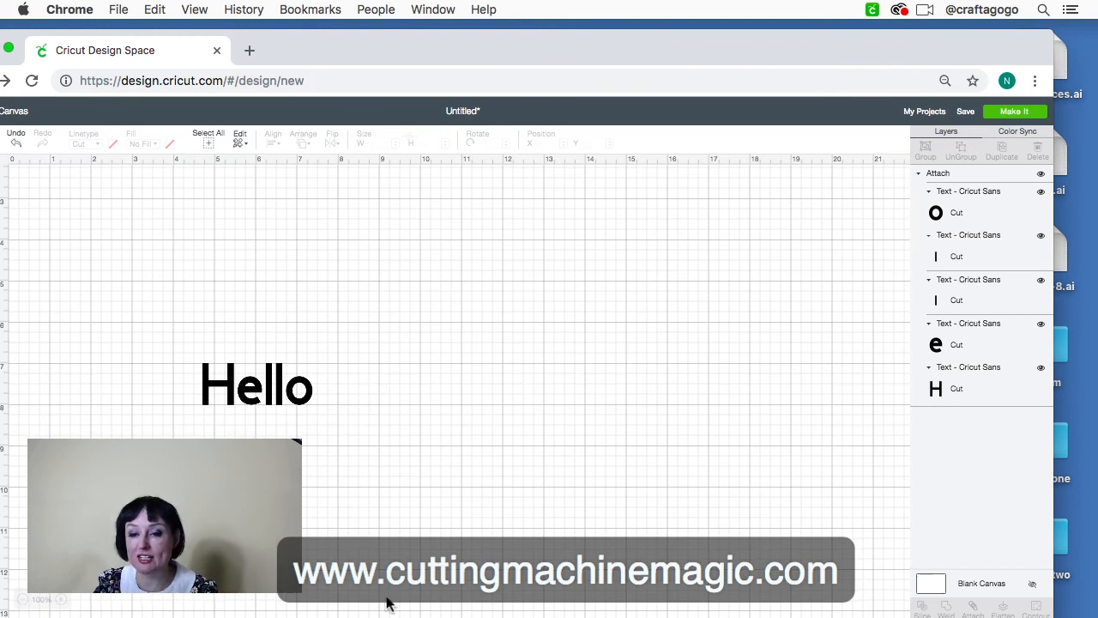
mouse_move(378, 615)
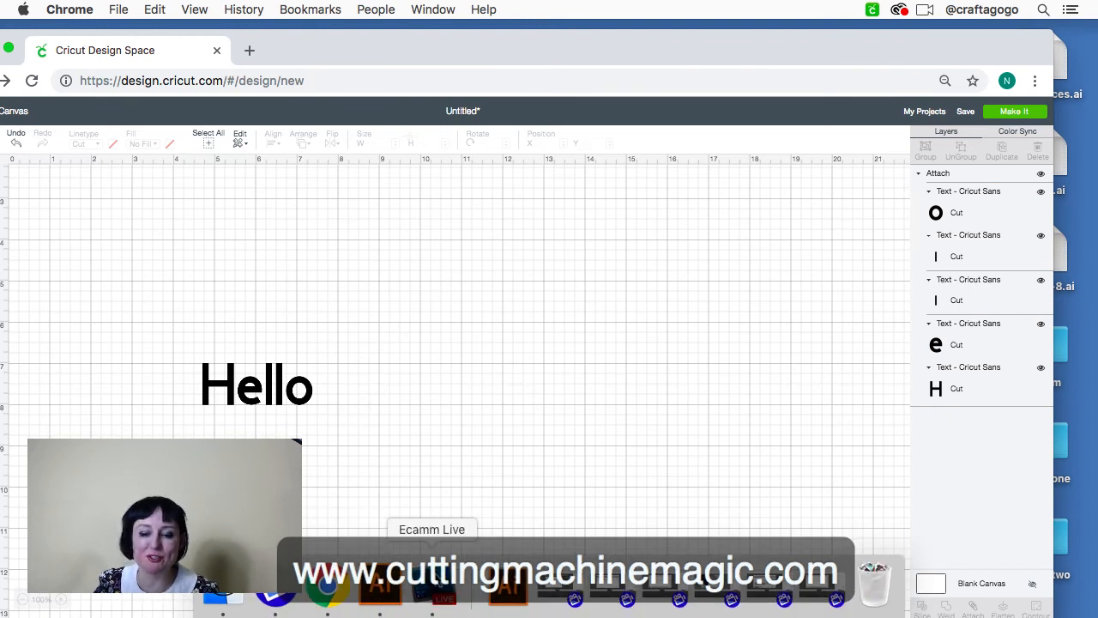
left_click(432, 591)
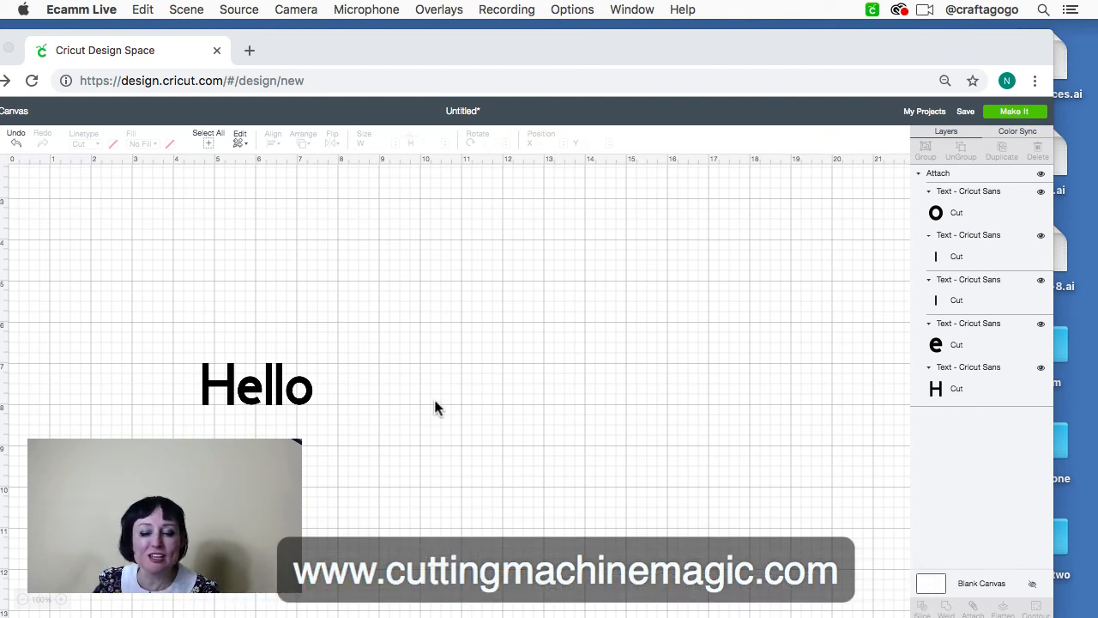